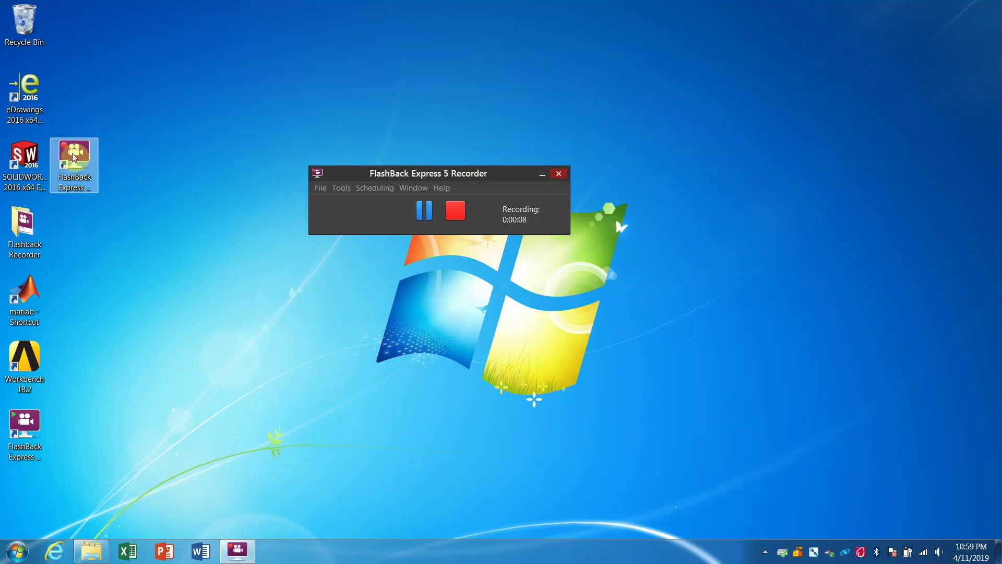
# Launch Housing Part from the Documents library into SOLIDWORKS 2016, then minimize Explorer
pyautogui.click(30, 164)
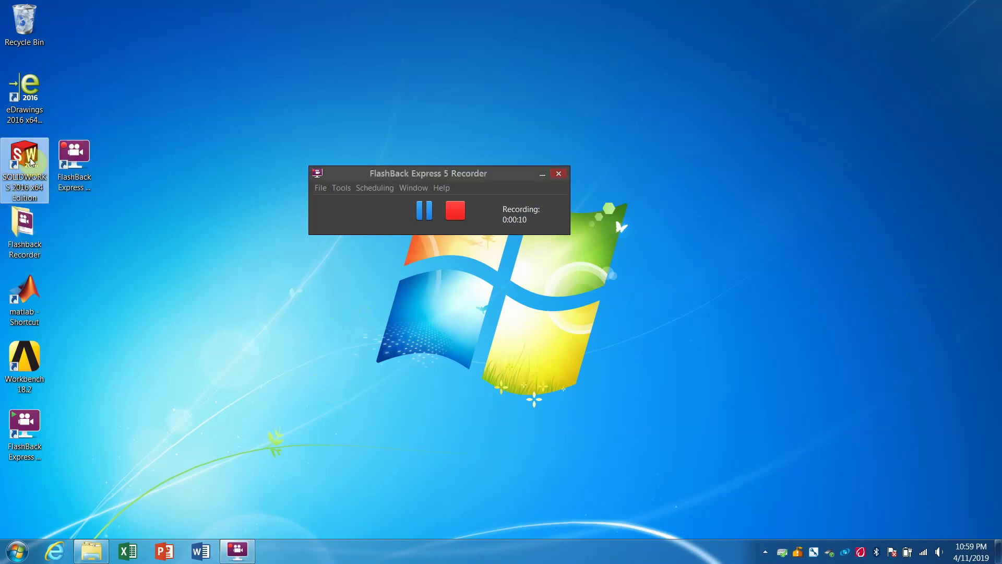
pyautogui.click(91, 553)
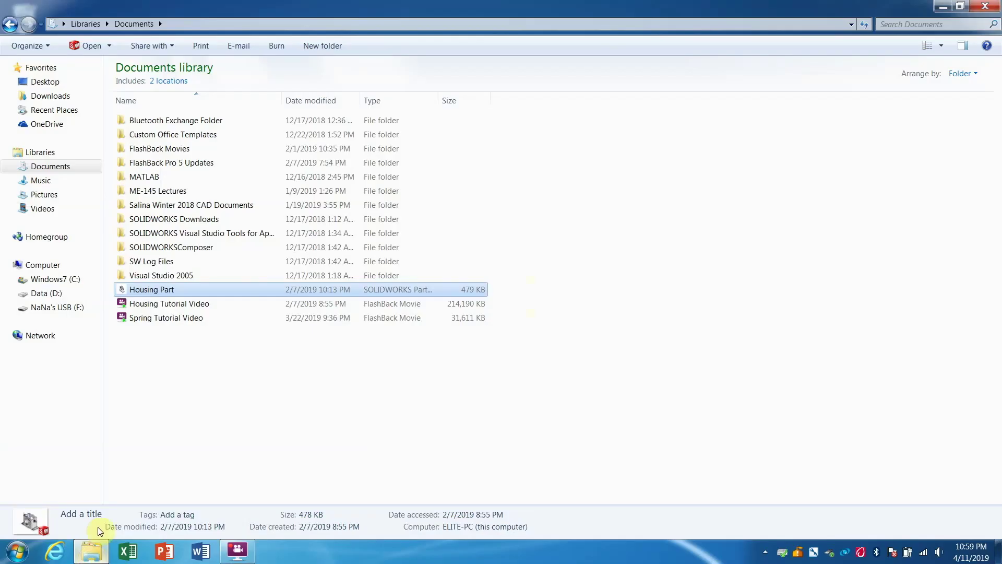
pyautogui.doubleClick(163, 289)
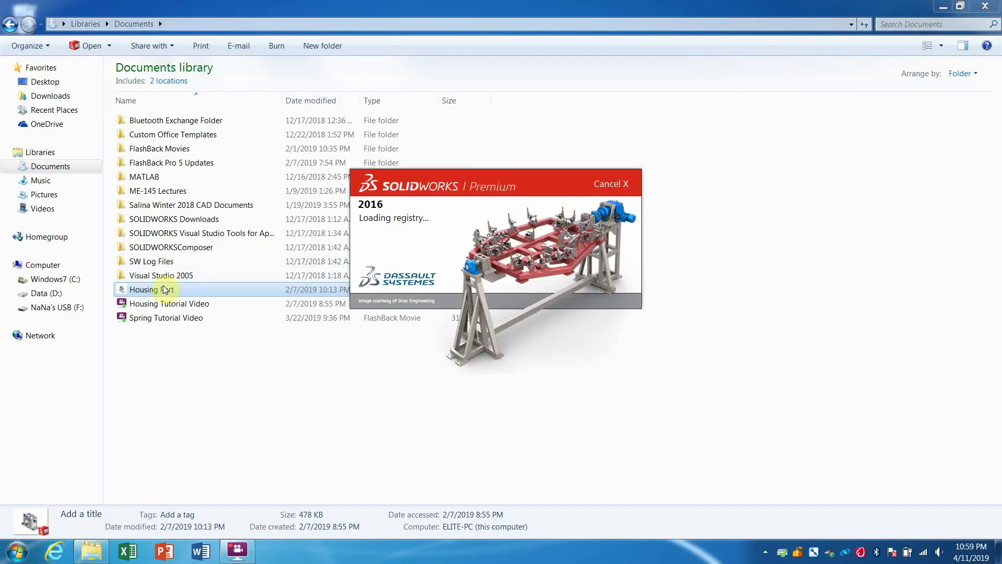
pyautogui.click(93, 547)
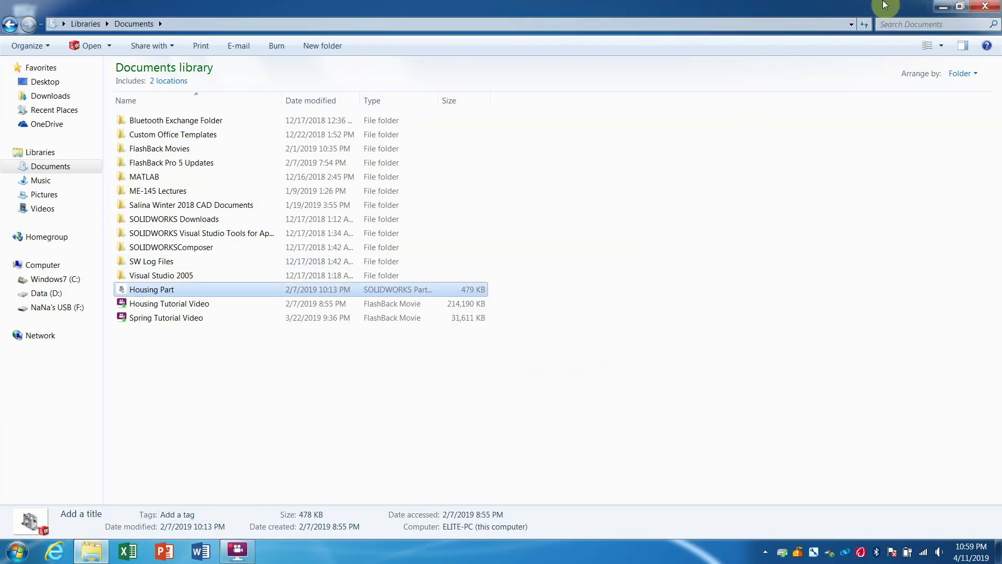
pyautogui.click(935, 13)
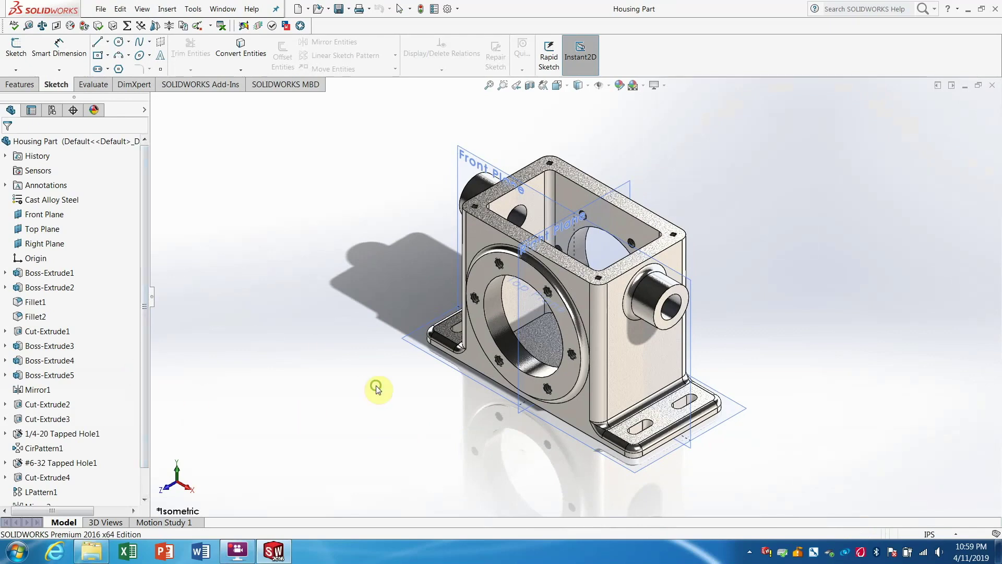
# Orbit the housing, then bring up the Housing Part Configuration(s) context menu in ConfigurationManager
pyautogui.moveTo(376, 387); pyautogui.dragTo(477, 448, button='middle')
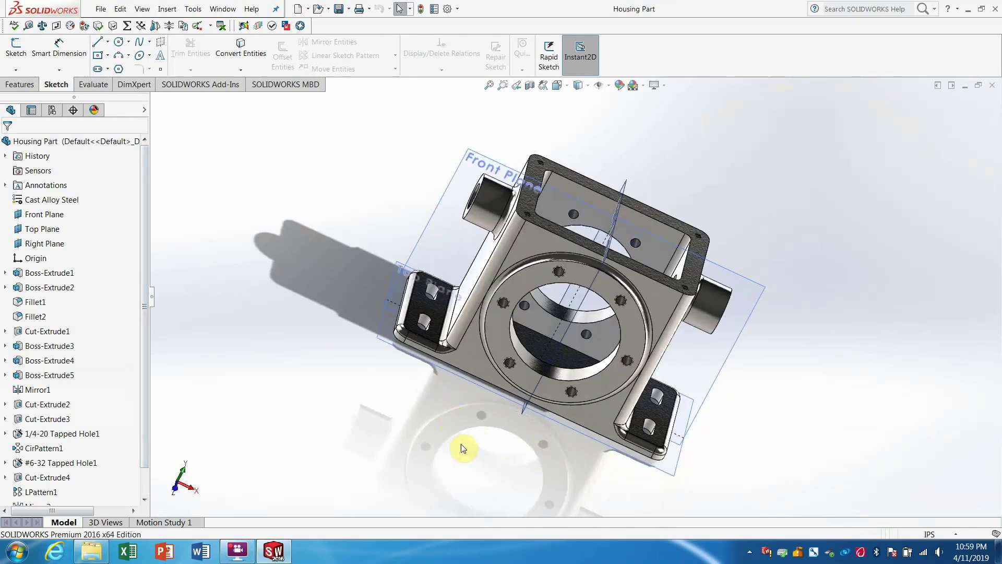
pyautogui.moveTo(468, 443); pyautogui.dragTo(242, 354, button='middle')
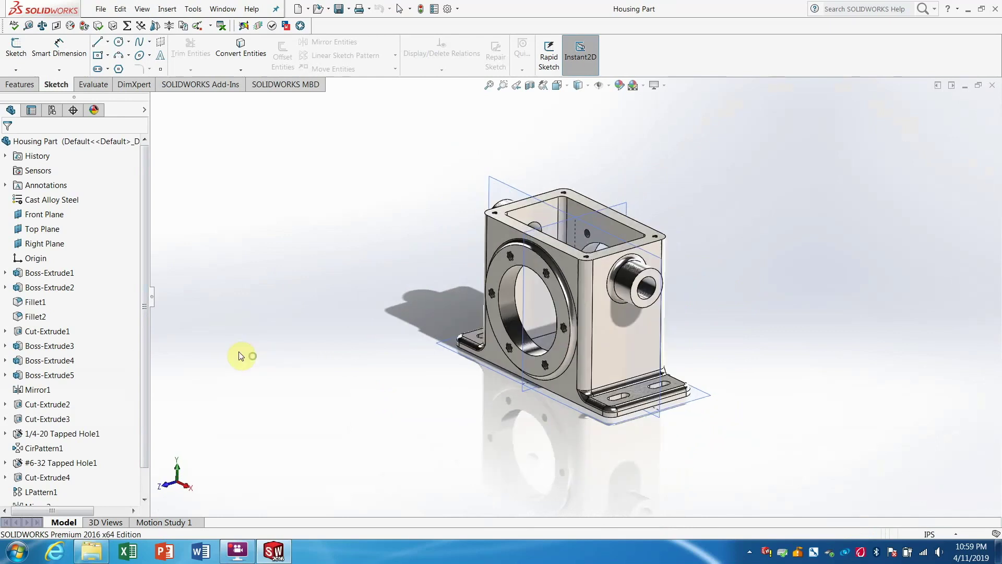
pyautogui.click(55, 111)
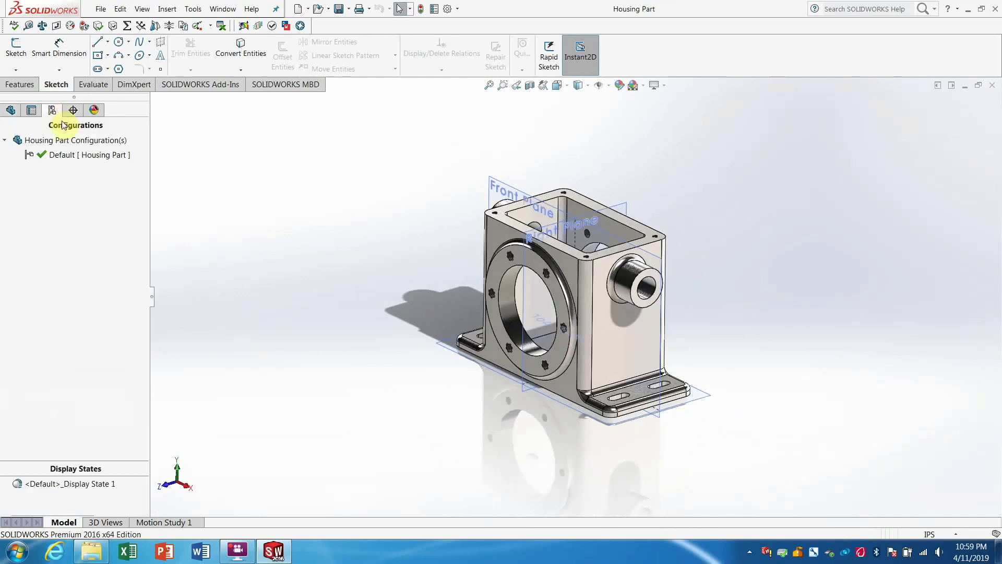
pyautogui.click(78, 140)
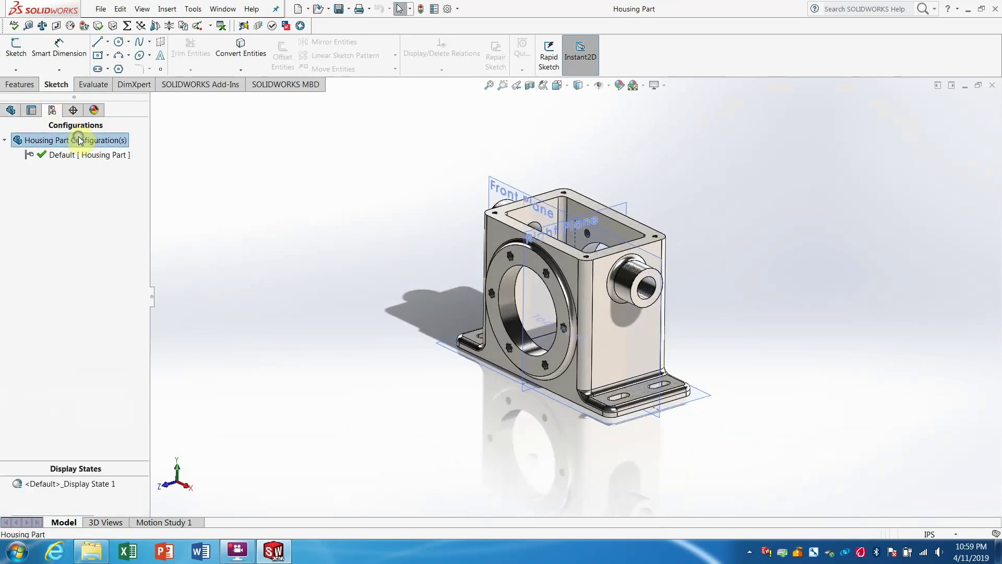
pyautogui.rightClick(79, 140)
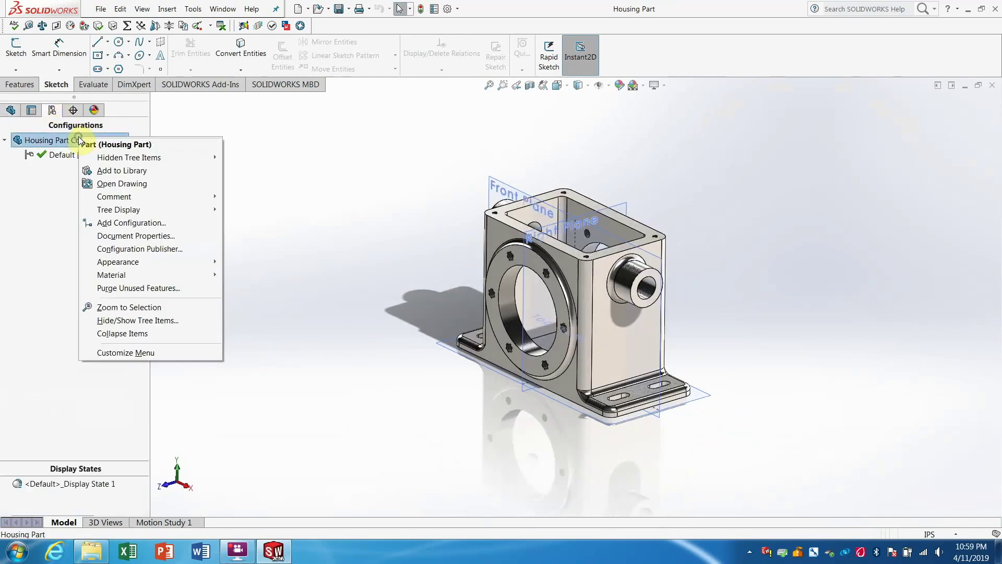
# Add a Forge configuration described 'Model without smaller holes', linking display states to configurations
pyautogui.click(99, 225)
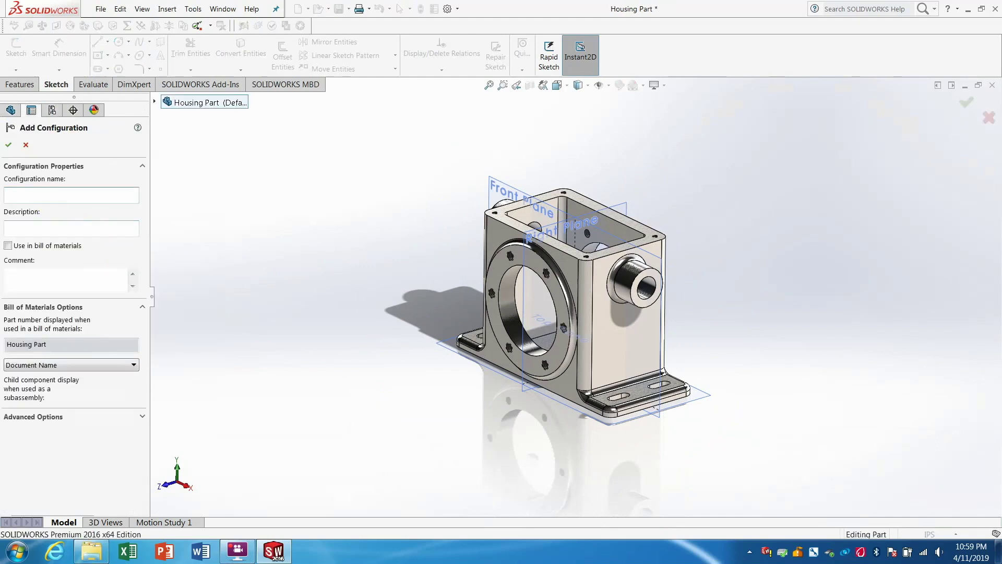
pyautogui.write('Forge')
pyautogui.click(27, 230)
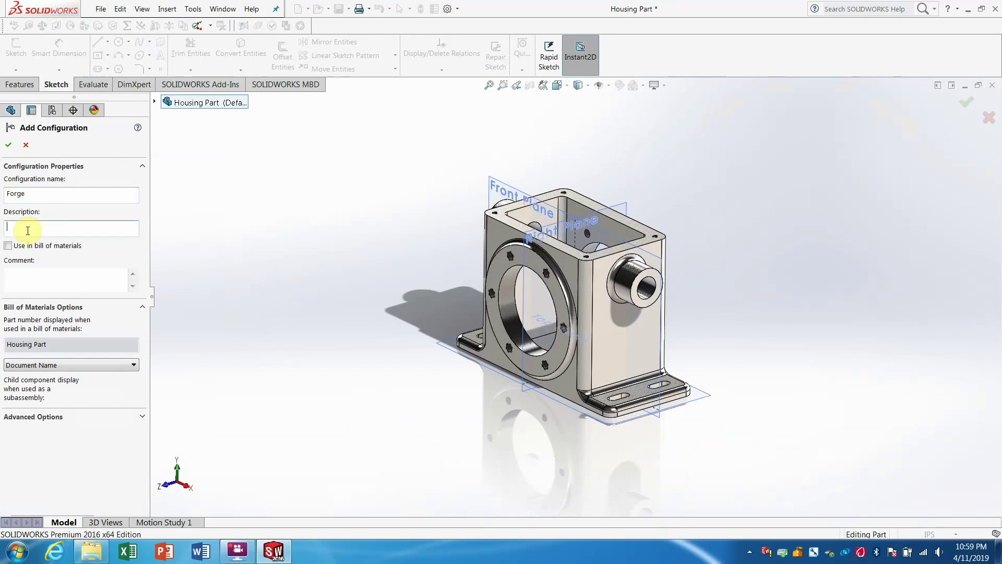
pyautogui.write('Model without smaller holes')
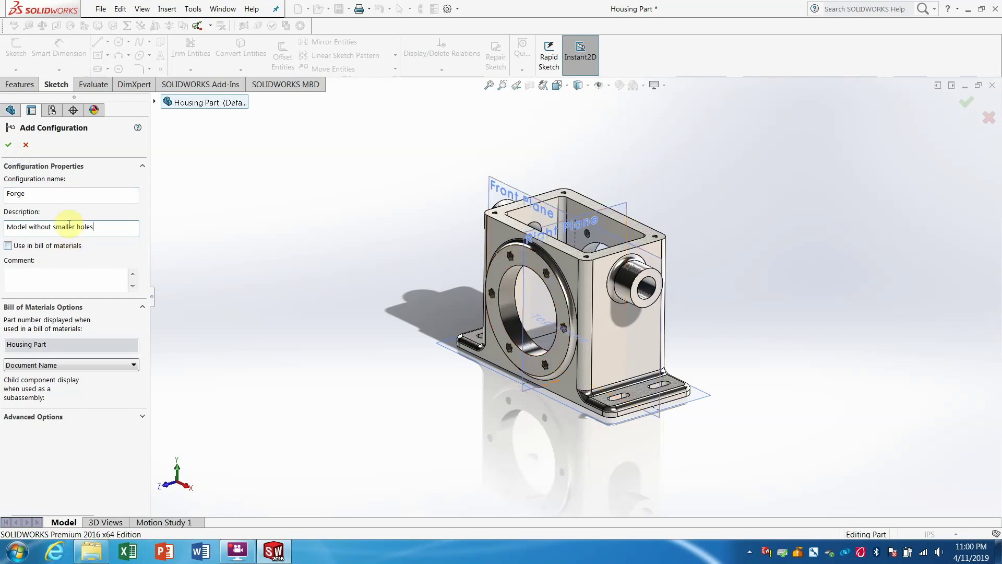
pyautogui.moveTo(52, 227); pyautogui.dragTo(112, 226)
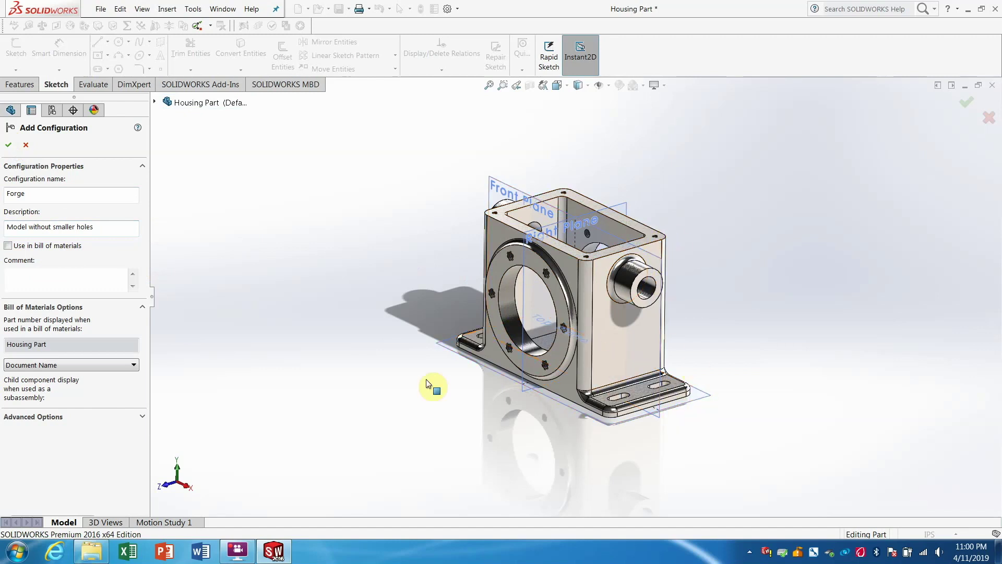
pyautogui.click(10, 146)
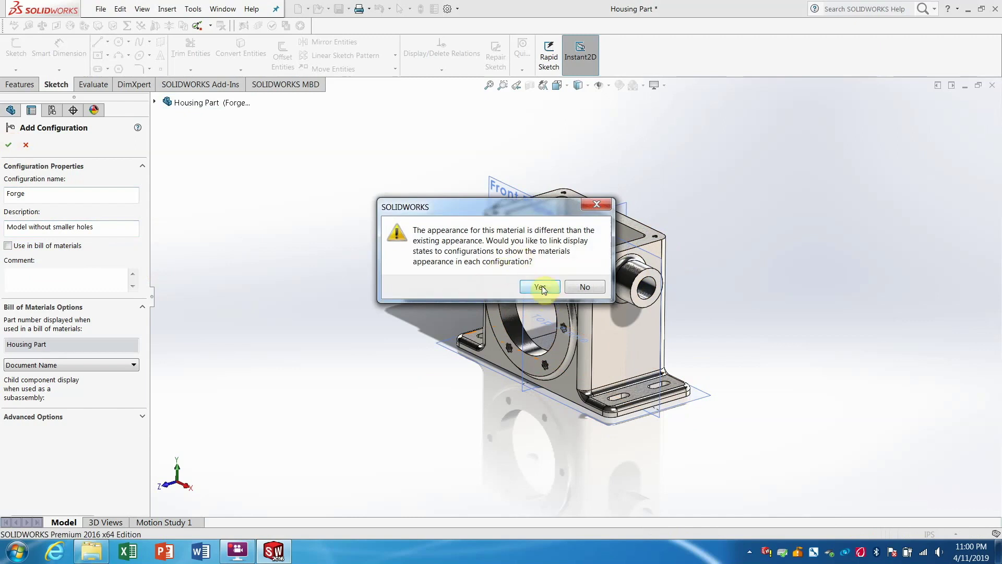
pyautogui.click(541, 286)
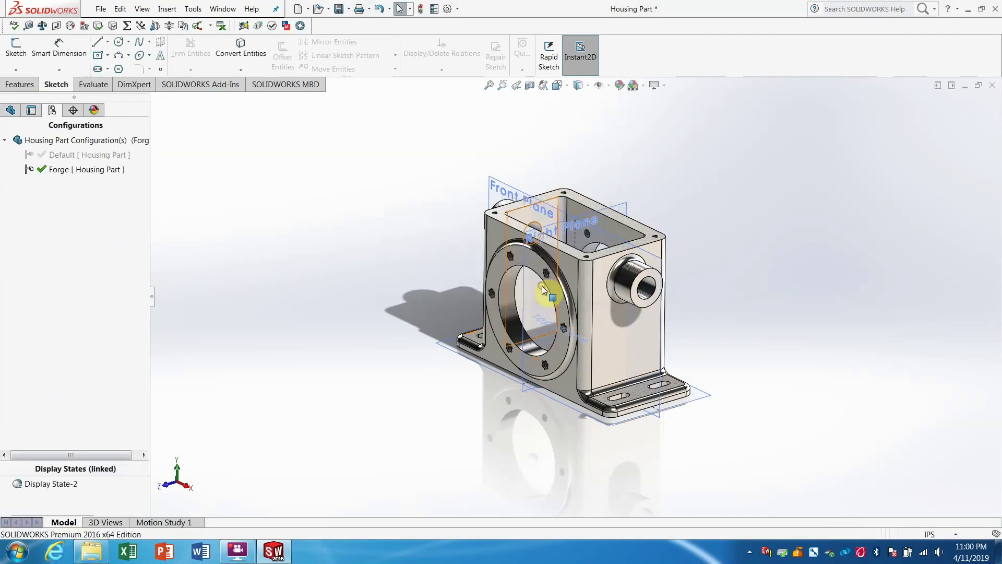
# Rename Default to Machined, described 'Has smaller holes machined into housing', then reactivate Forge
pyautogui.click(55, 157)
pyautogui.doubleClick(55, 156)
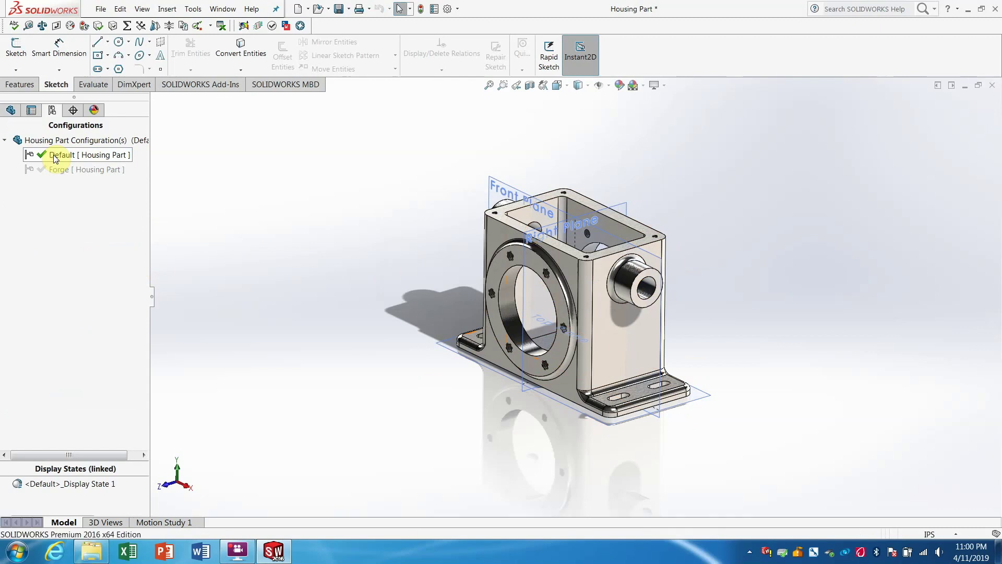
pyautogui.rightClick(55, 157)
pyautogui.click(61, 221)
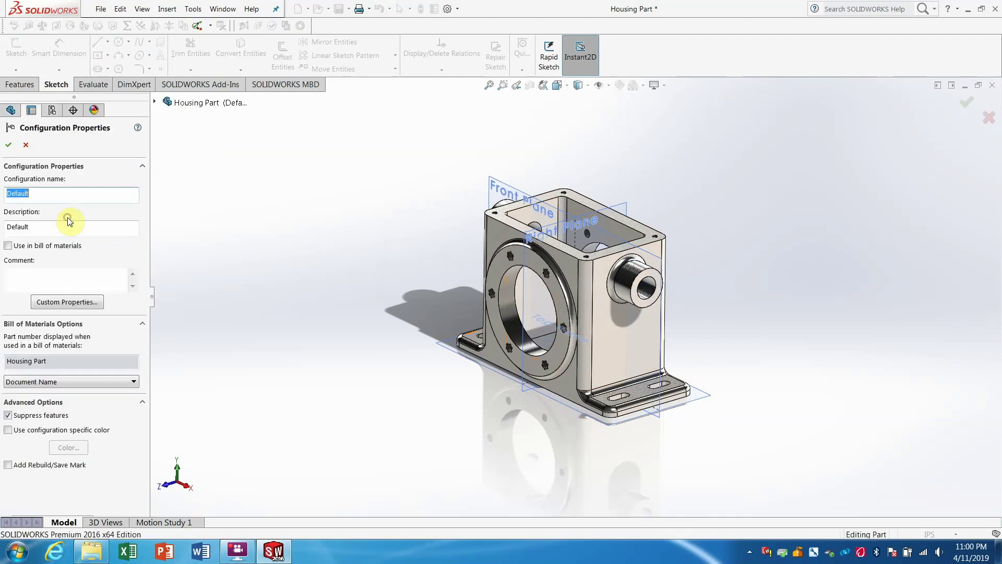
pyautogui.write('Machined')
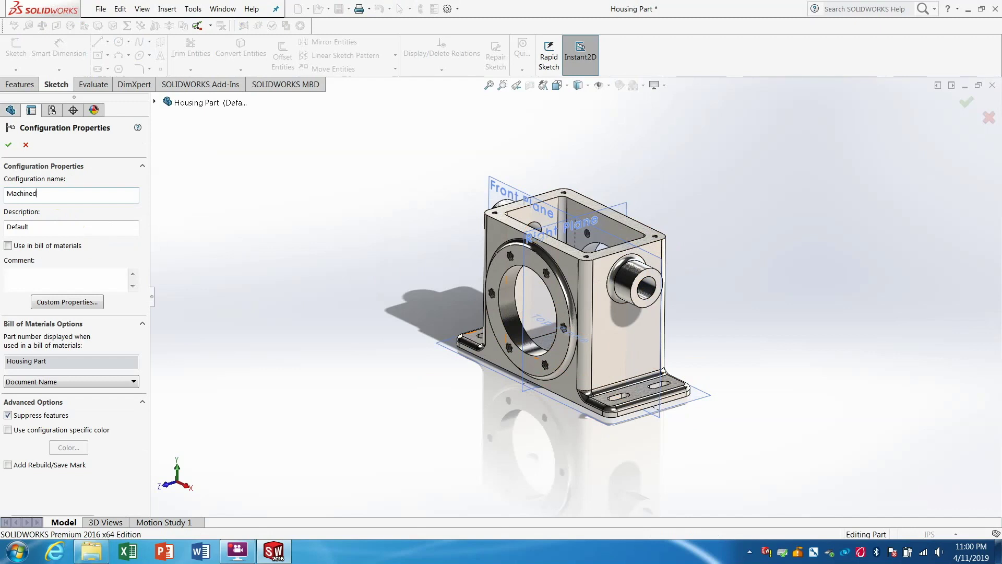
pyautogui.moveTo(38, 224); pyautogui.dragTo(2, 219)
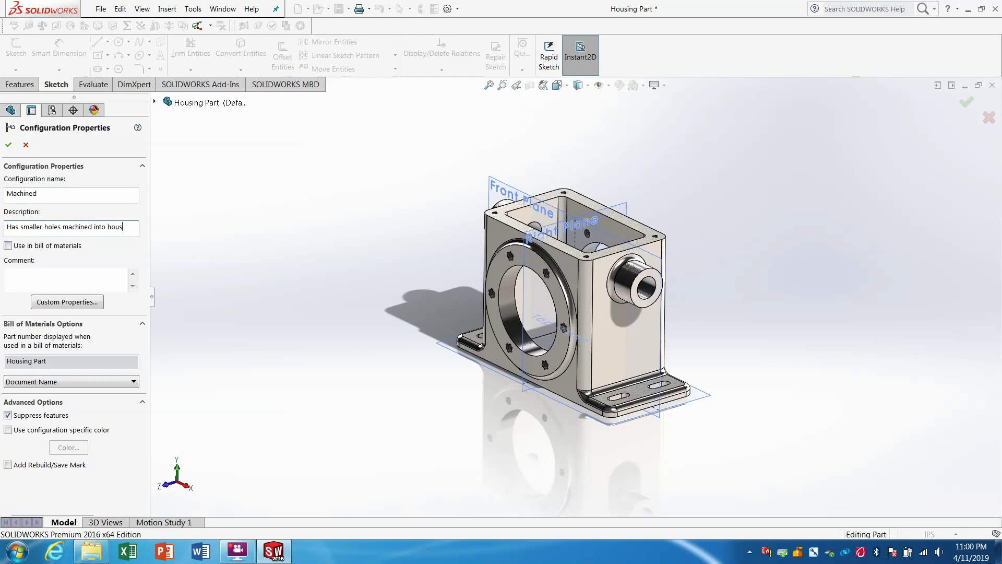
pyautogui.click(9, 151)
pyautogui.rightClick(91, 155)
pyautogui.click(99, 159)
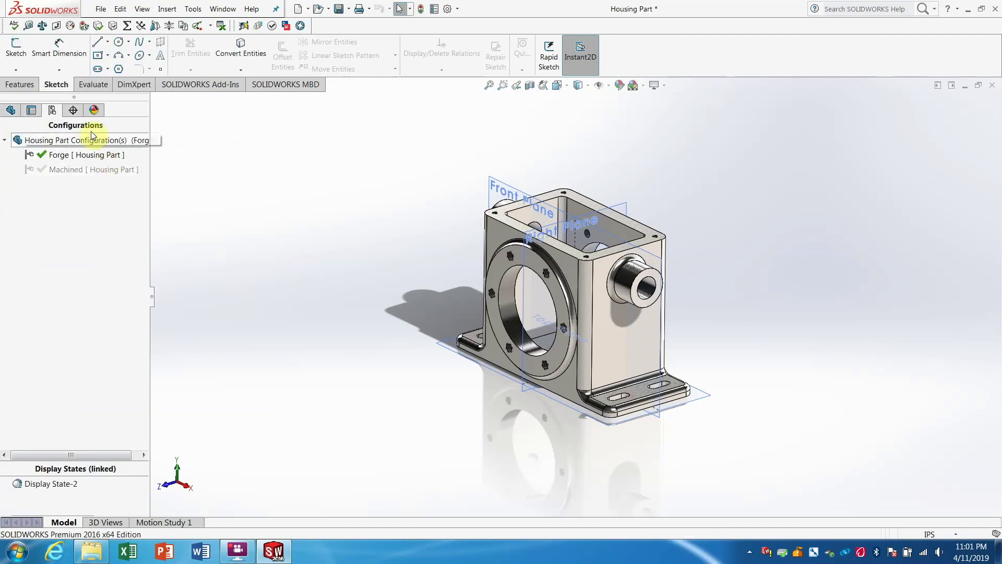
# Suppress the 1/4-20 Tapped Hole1 and #6-32 Tapped Hole1 features
pyautogui.click(12, 110)
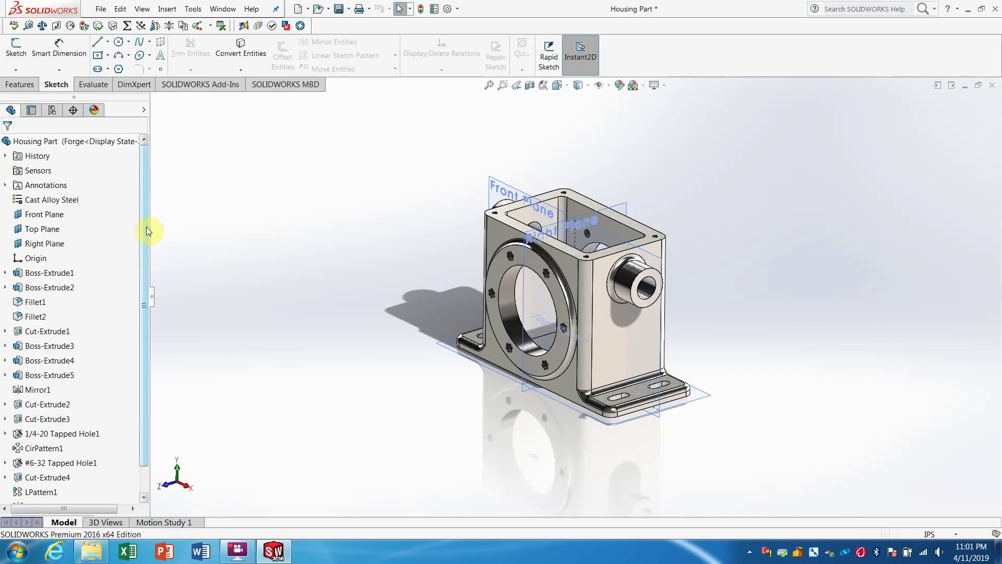
pyautogui.scroll(-2, 611, 361)
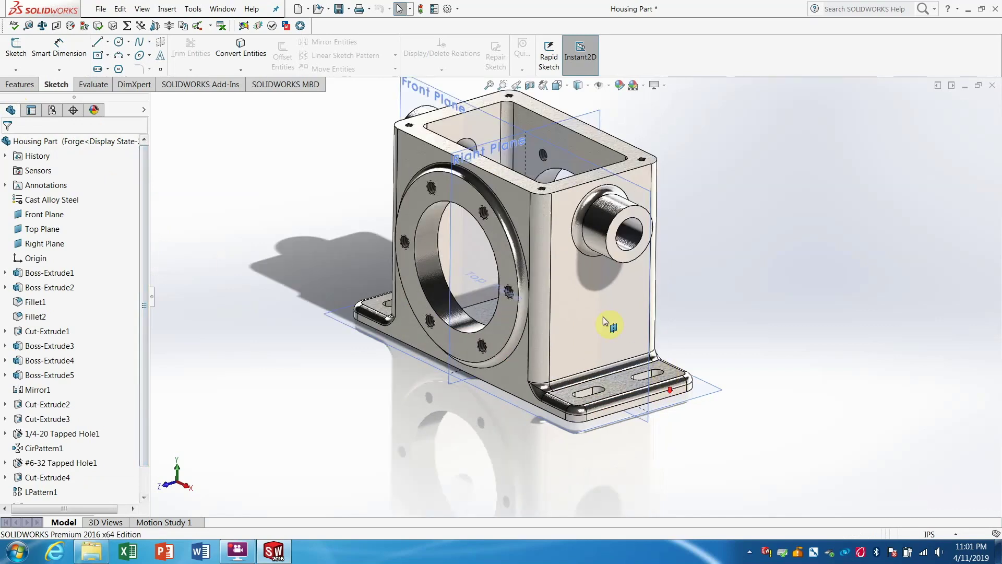
pyautogui.scroll(-1, 494, 128)
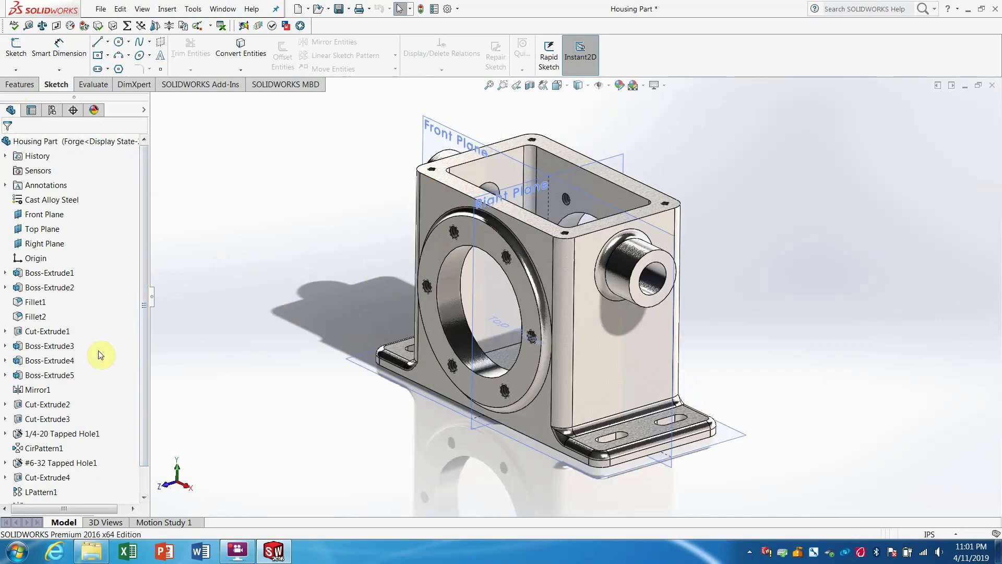
pyautogui.click(77, 434)
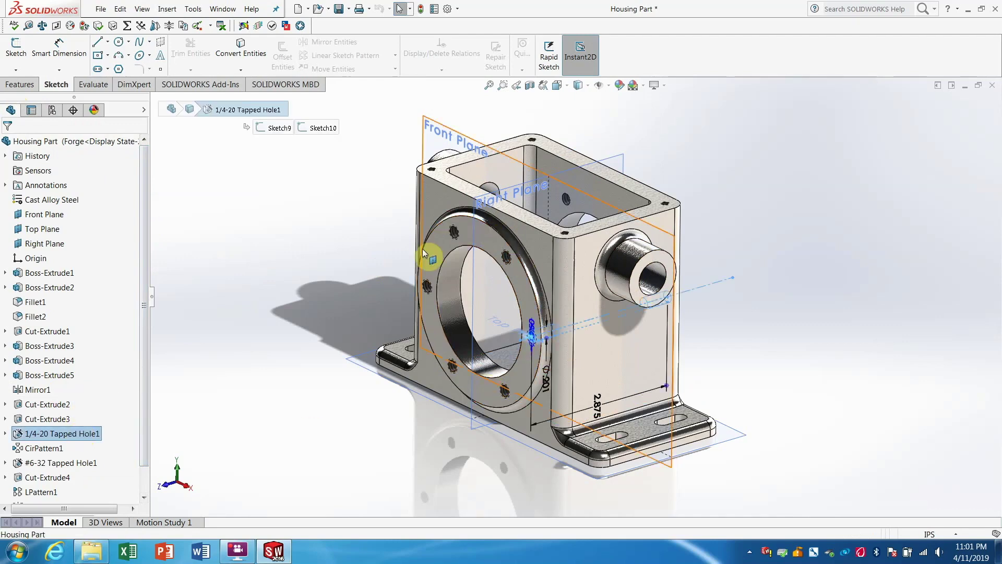
pyautogui.rightClick(77, 438)
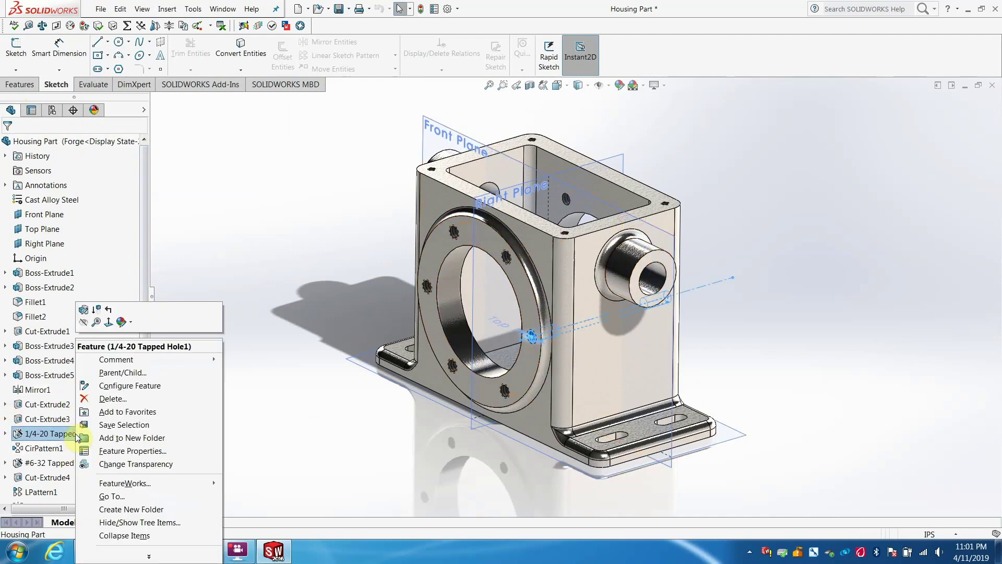
pyautogui.click(100, 313)
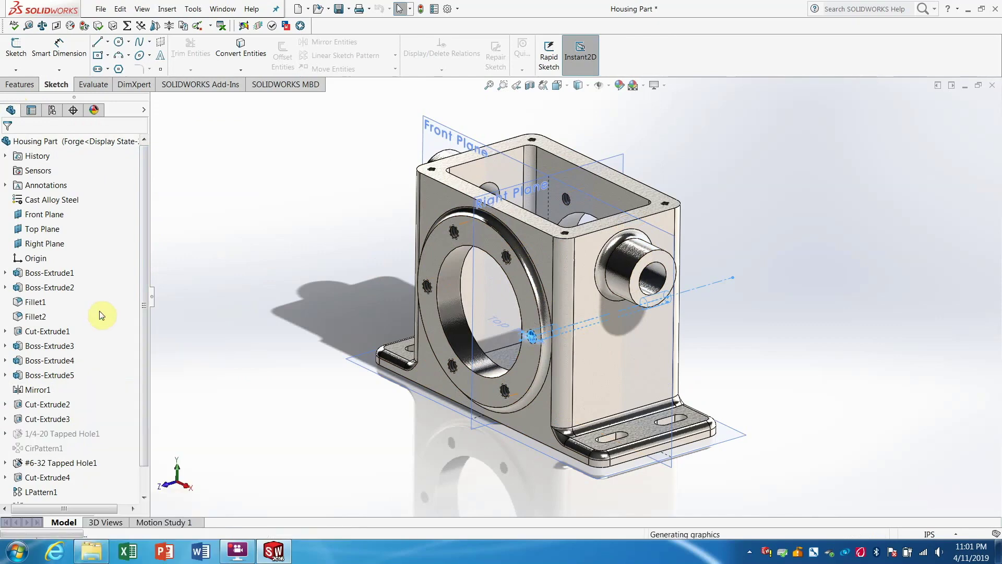
pyautogui.moveTo(146, 316); pyautogui.dragTo(146, 376)
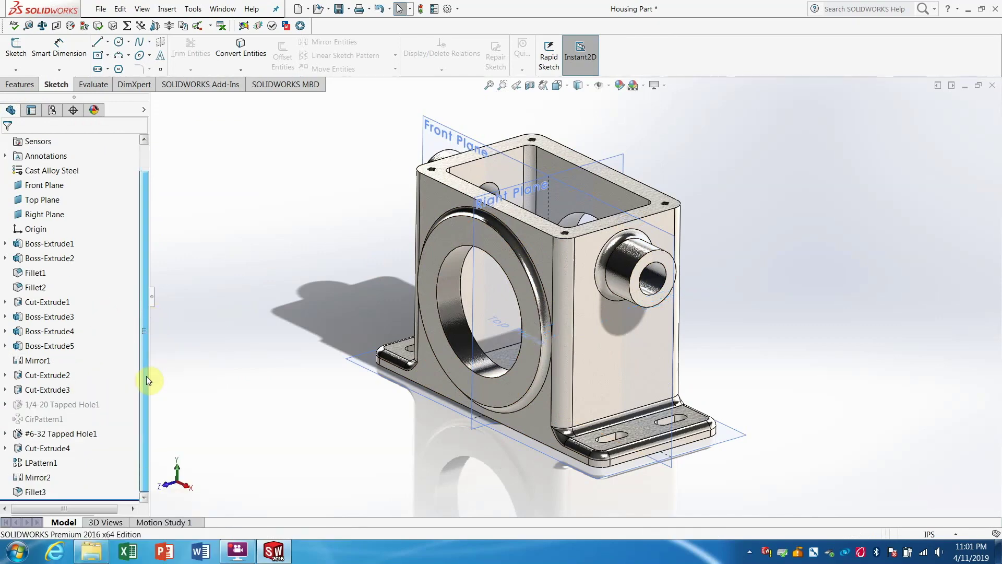
pyautogui.click(94, 434)
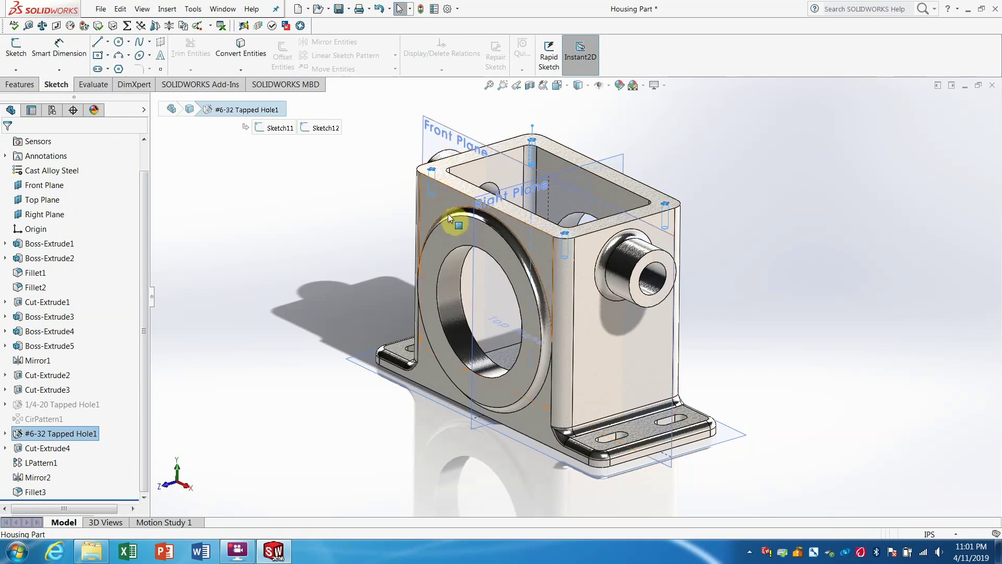
pyautogui.rightClick(78, 433)
pyautogui.click(101, 312)
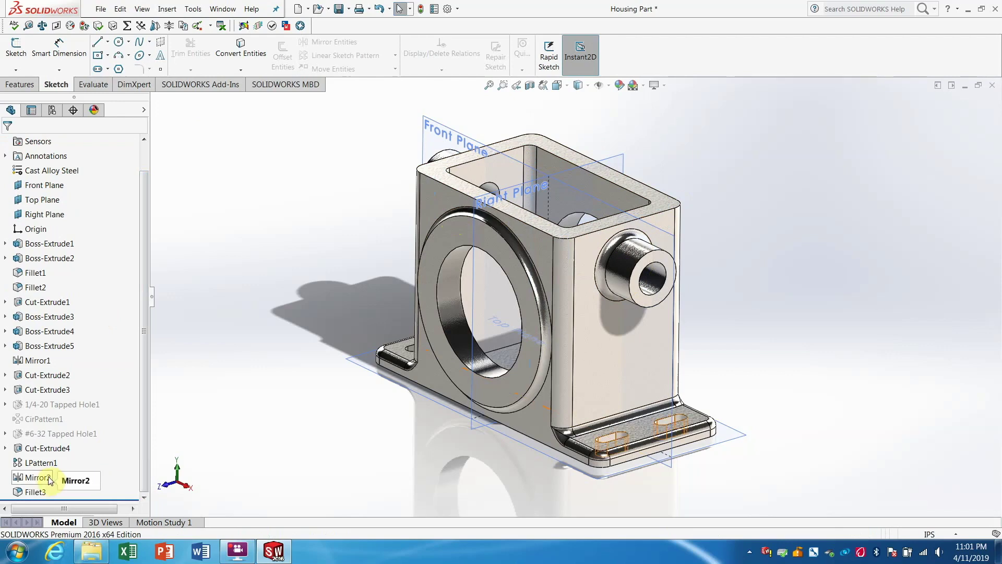
# Suppress the Cut-Extrude4 slot cut on the mounting feet
pyautogui.click(35, 450)
pyautogui.moveTo(355, 412)
pyautogui.mouseDown(button='middle')
pyautogui.moveTo(394, 454)
pyautogui.moveTo(431, 282)
pyautogui.mouseUp(button='middle')
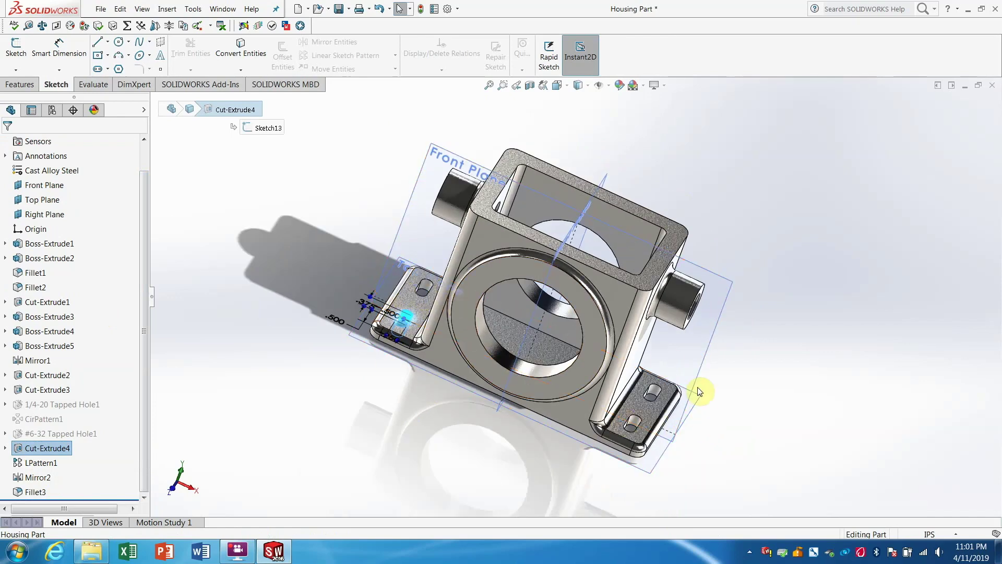
pyautogui.rightClick(55, 449)
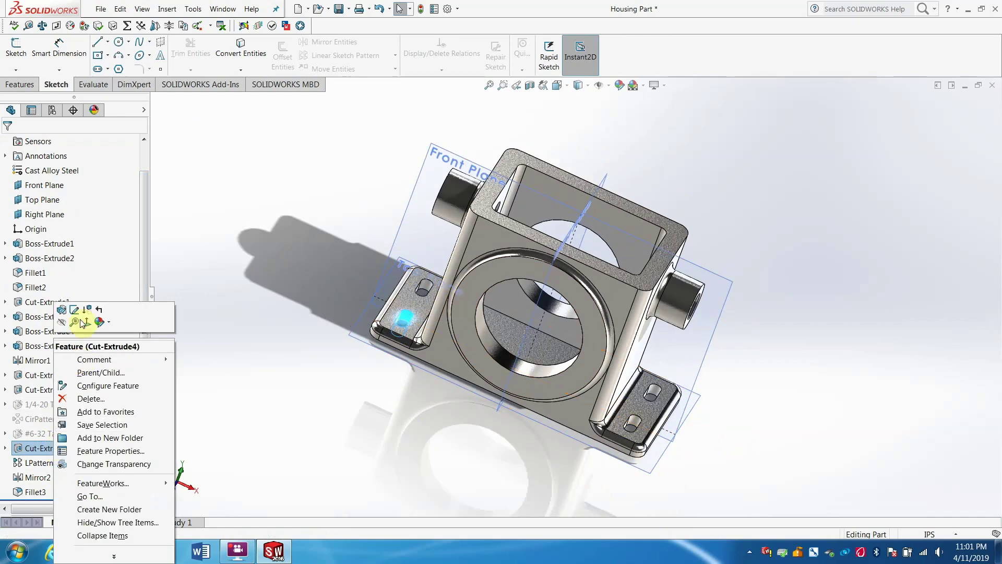
pyautogui.click(85, 313)
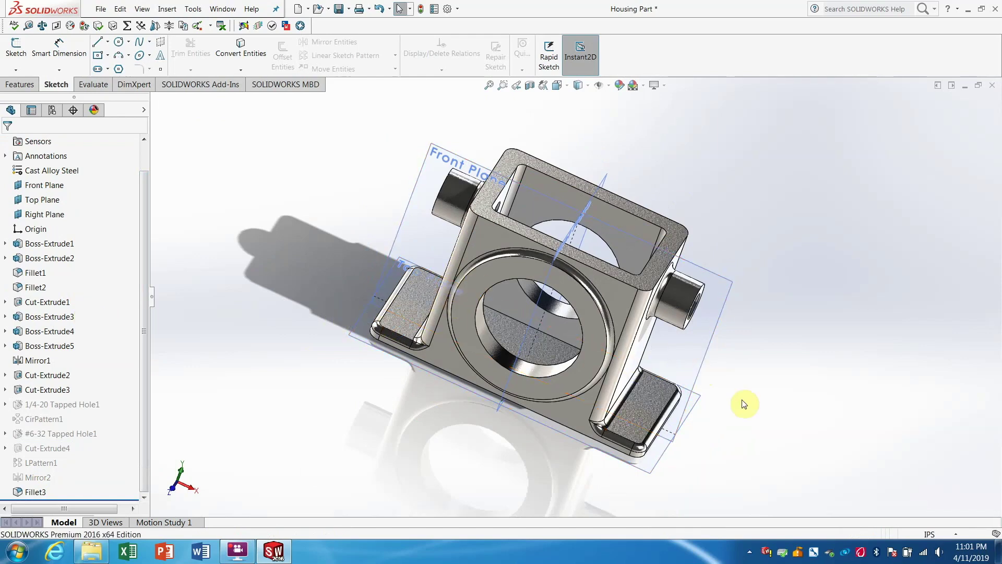
# Activate Machined, then Forge again, and view the part from the Front
pyautogui.hotkey('ctrl', '7')
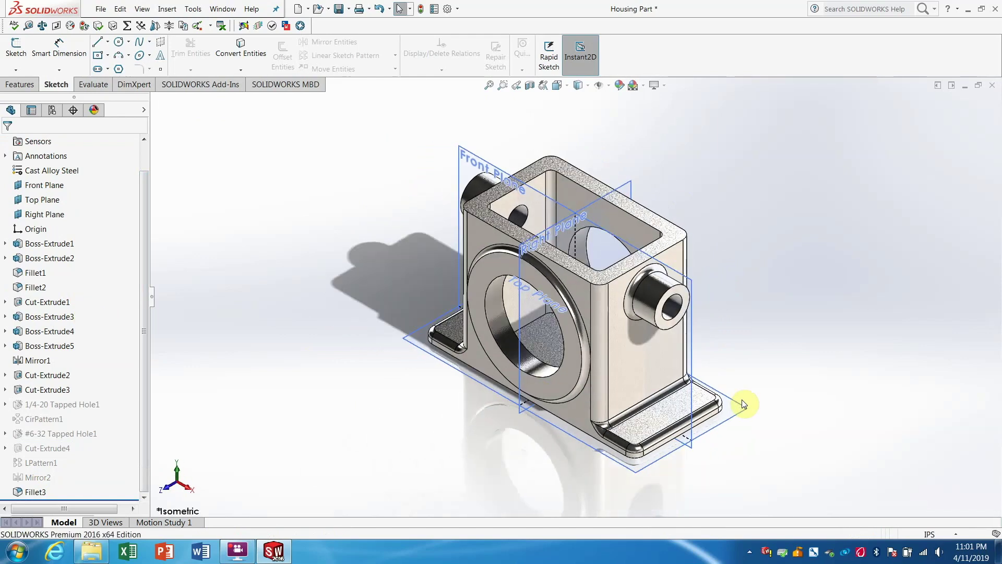
pyautogui.click(51, 111)
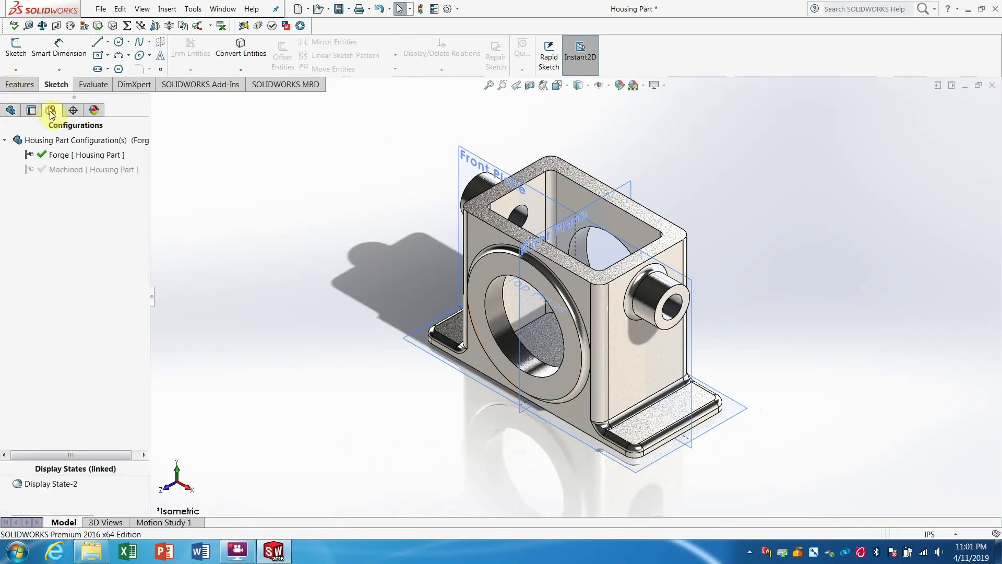
pyautogui.doubleClick(87, 170)
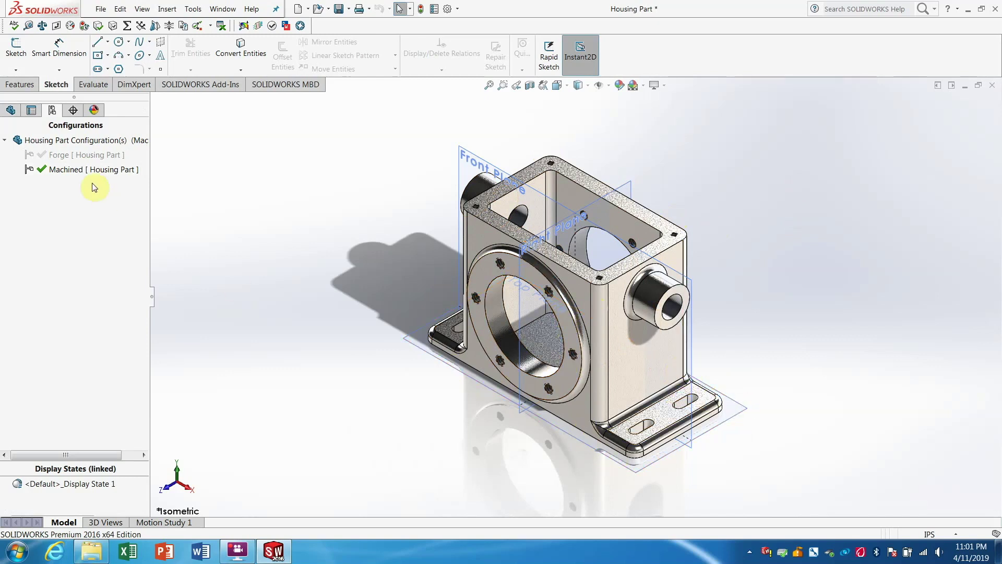
pyautogui.doubleClick(86, 156)
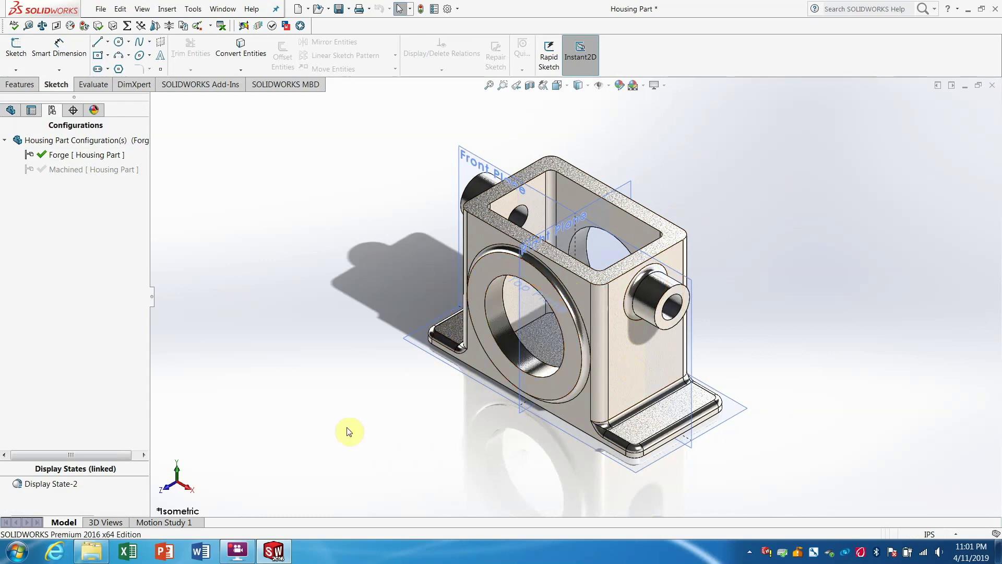
pyautogui.hotkey('ctrl', '1')
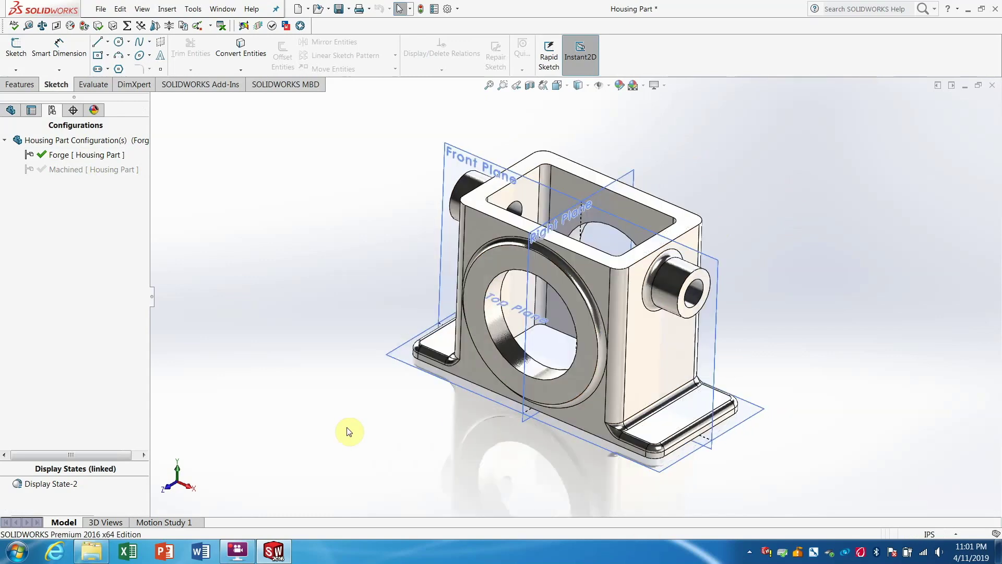
pyautogui.click(11, 111)
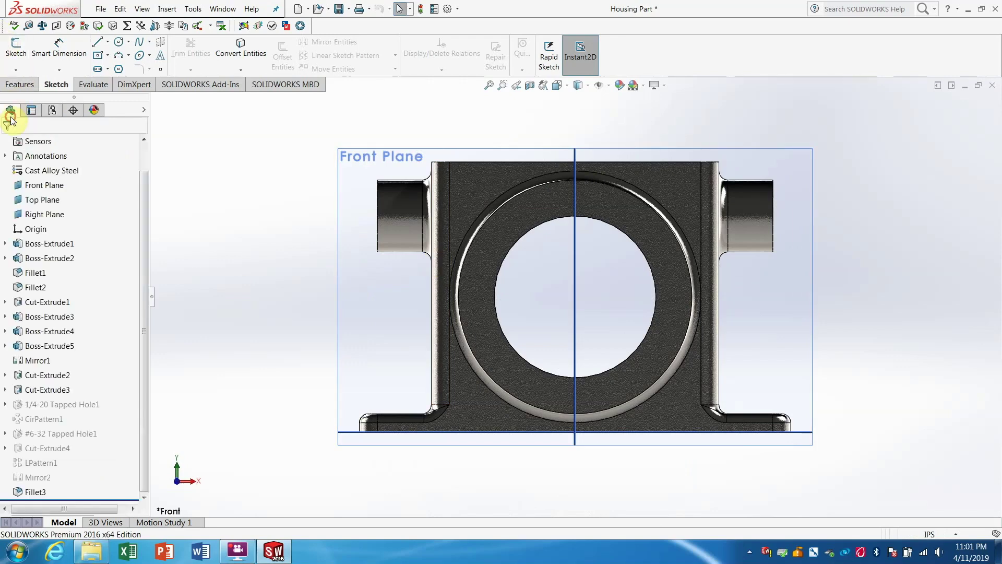
# Configure the Ø2.250 bore dimension so Forge uses 2.200in while Machined stays 2.250in
pyautogui.click(502, 277)
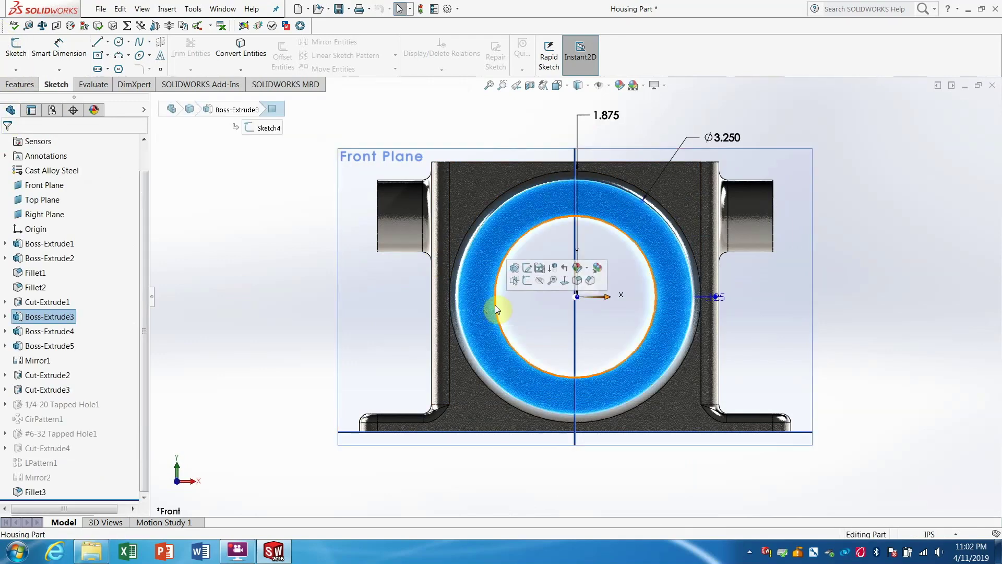
pyautogui.click(496, 309)
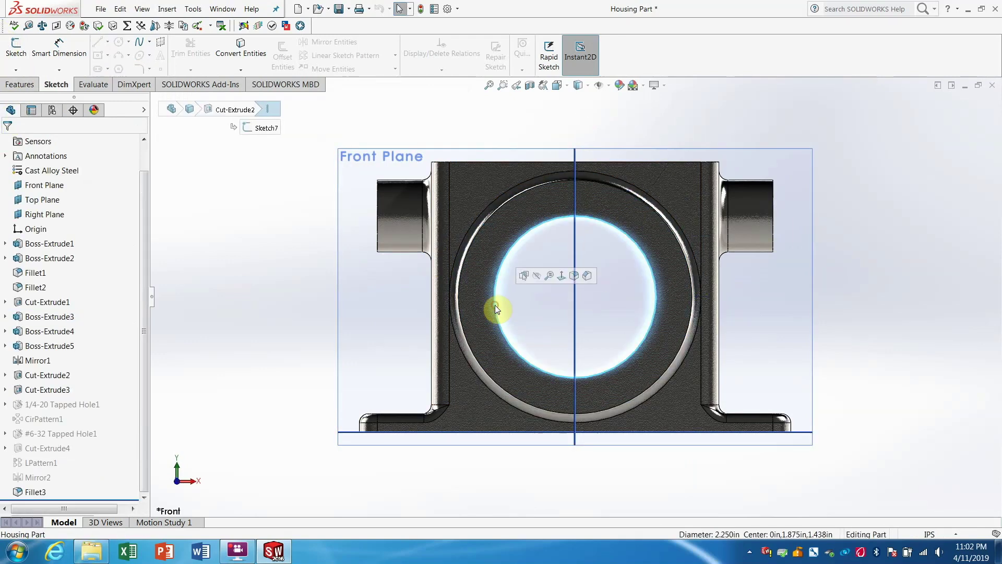
pyautogui.click(57, 389)
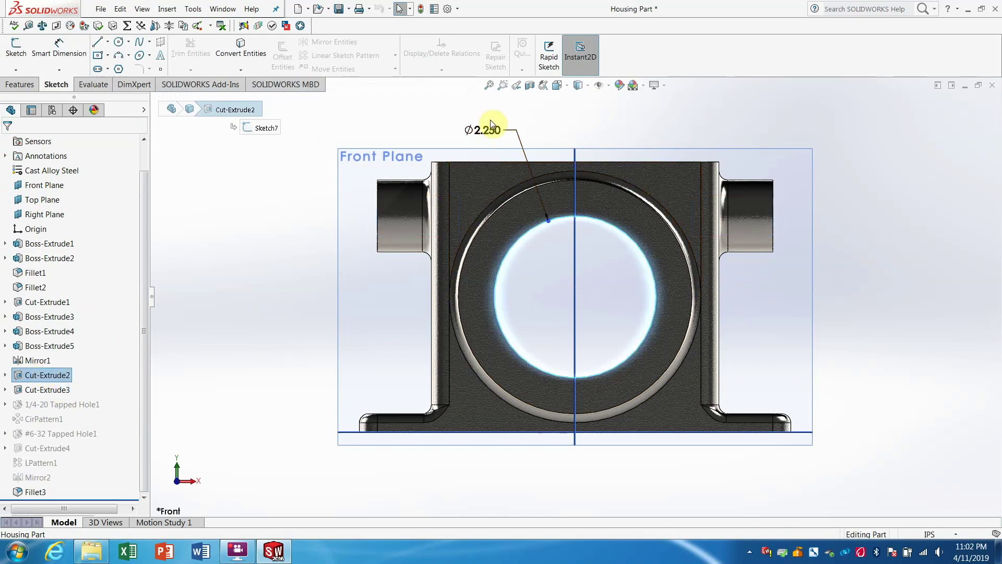
pyautogui.rightClick(493, 135)
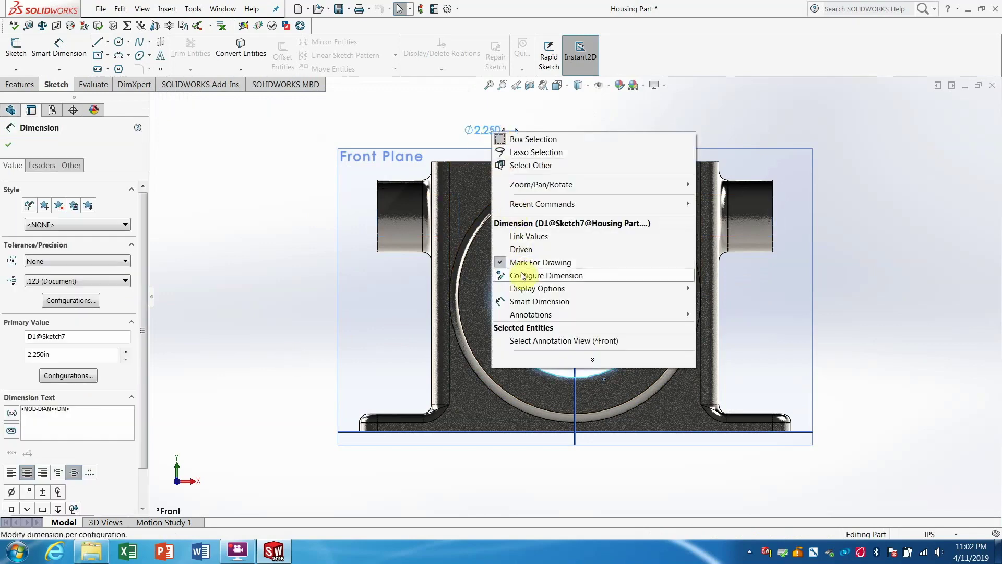
pyautogui.click(521, 271)
pyautogui.click(285, 137)
pyautogui.write('2.200')
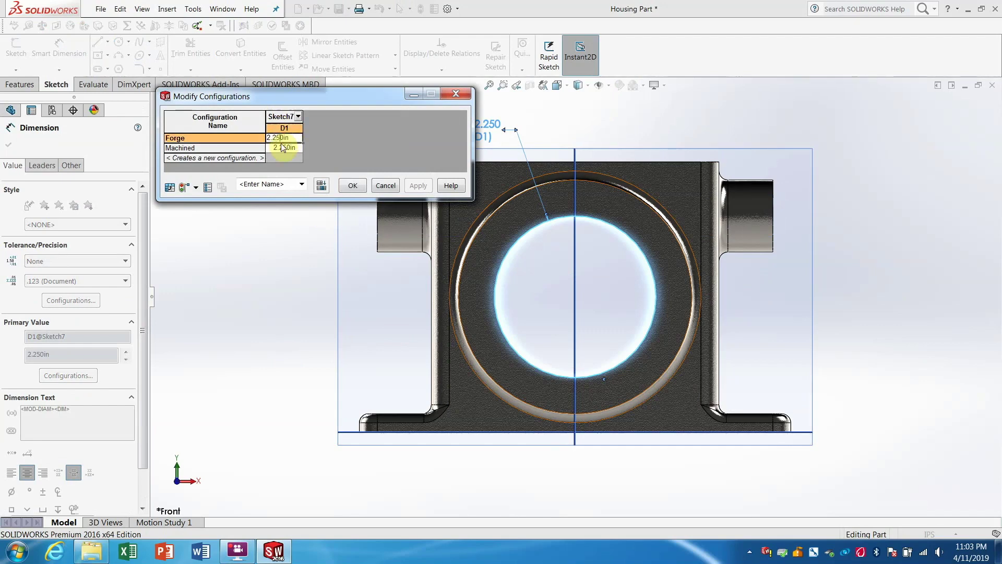
pyautogui.click(358, 185)
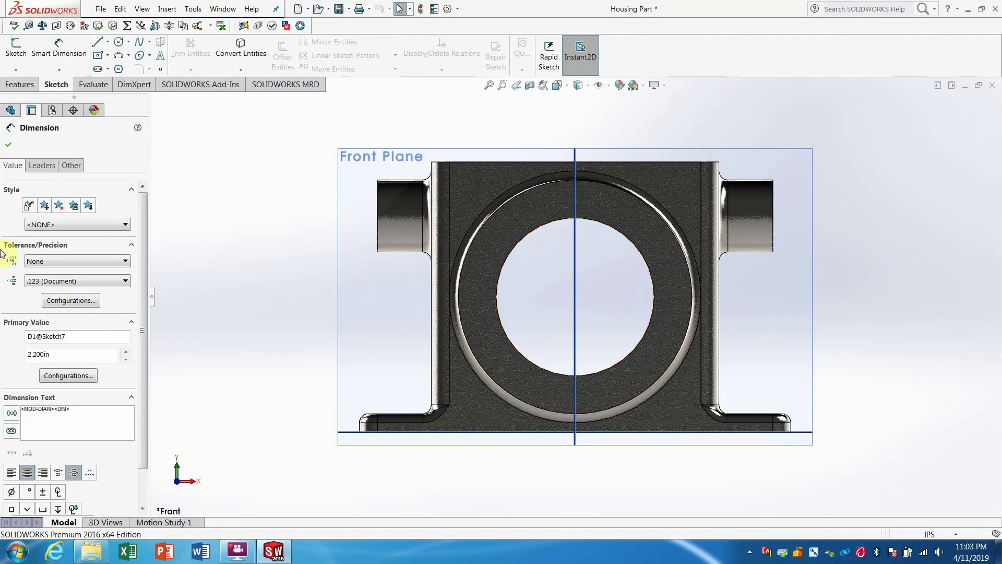
pyautogui.click(8, 150)
# Check the Ø2.200 bore and side-hole dimensions from the Back and Left views
pyautogui.click(42, 389)
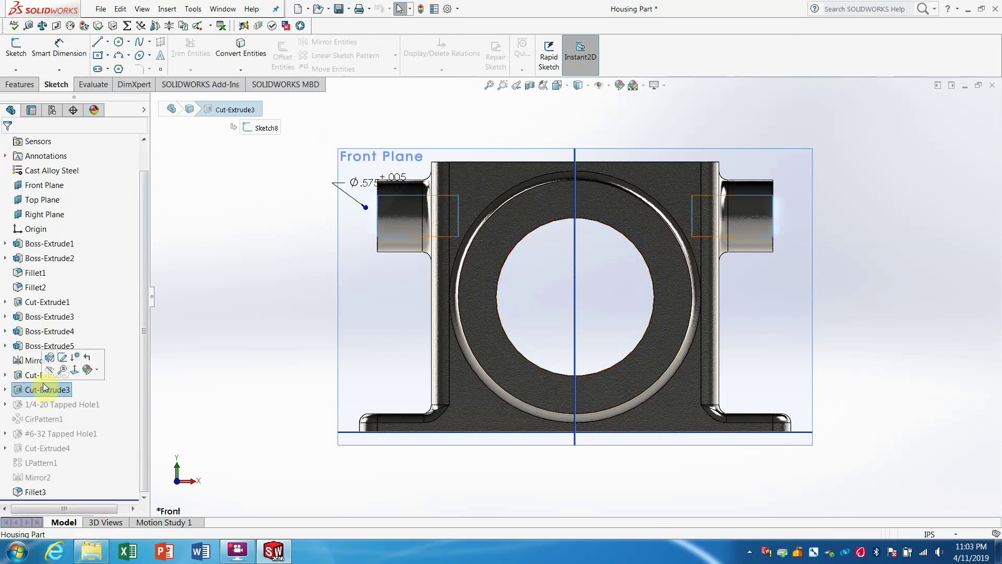
pyautogui.click(35, 375)
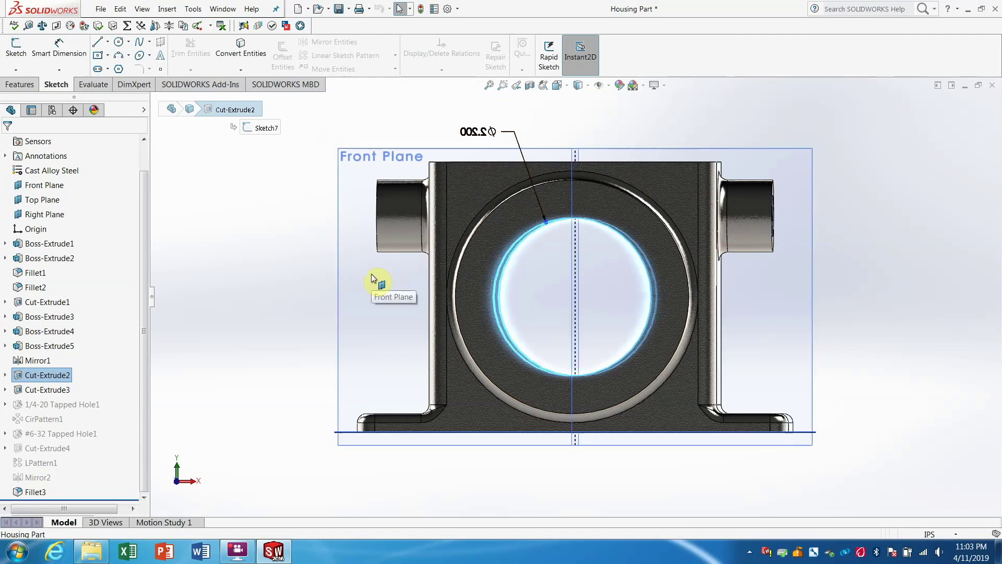
pyautogui.hotkey('ctrl', '2')
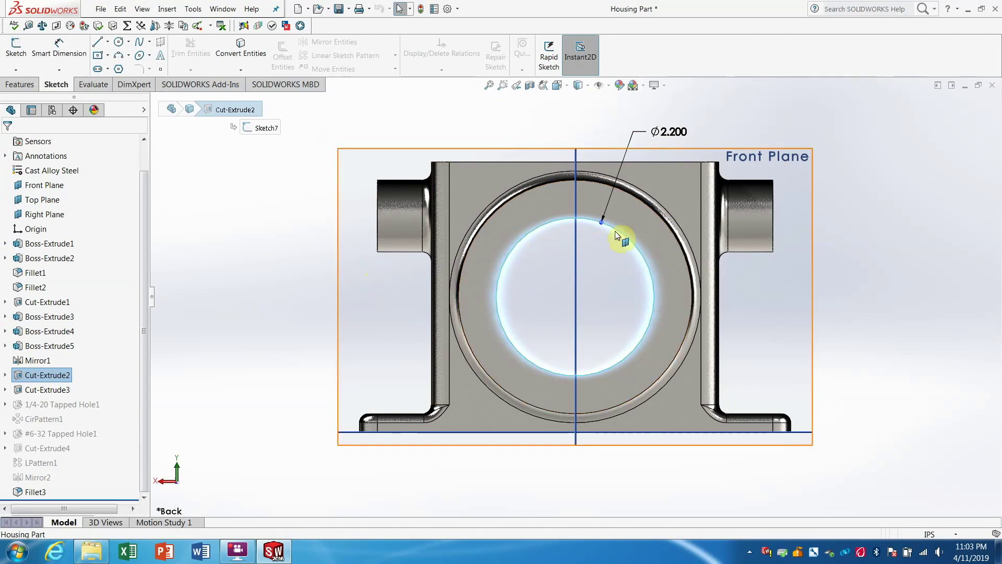
pyautogui.click(621, 233)
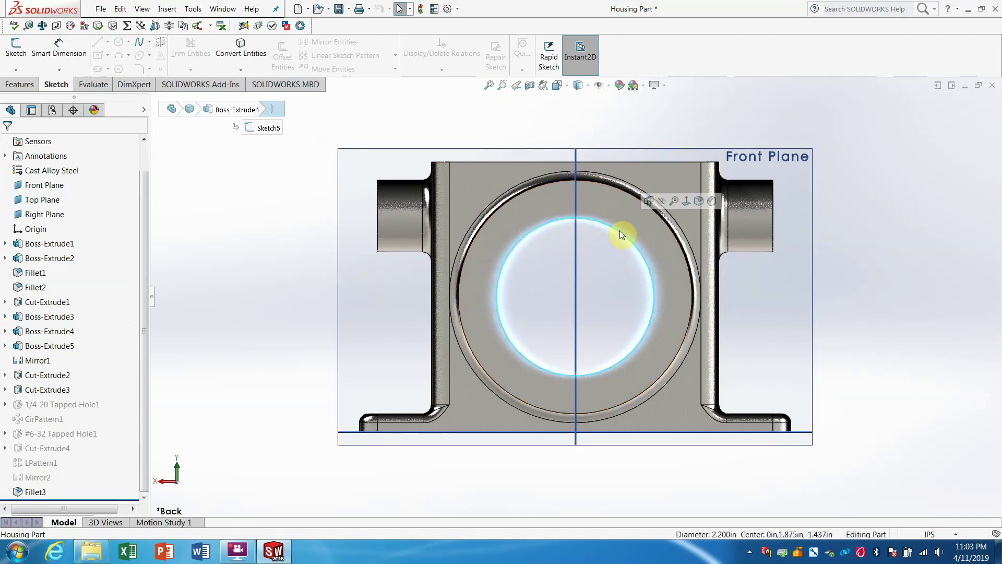
pyautogui.click(54, 389)
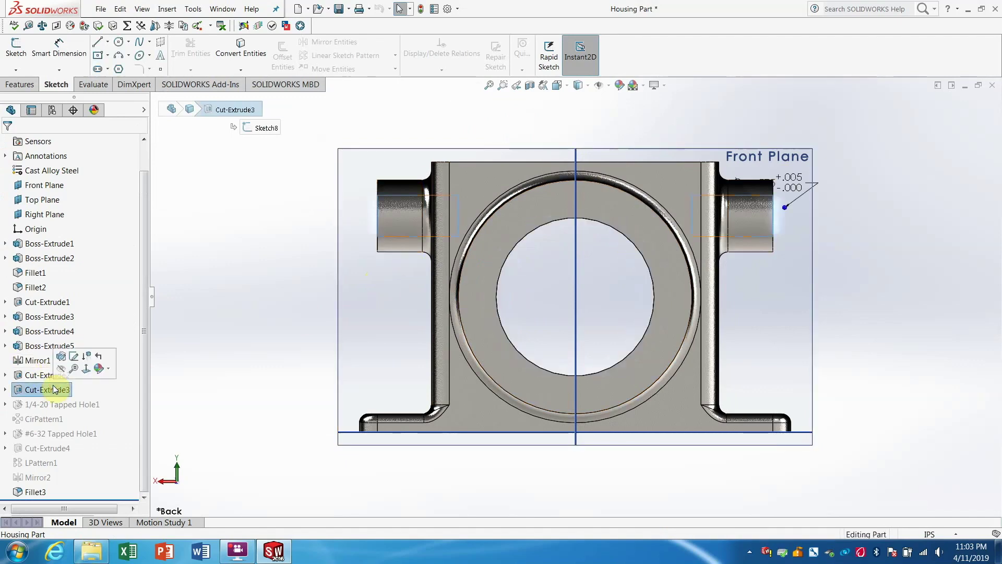
pyautogui.click(52, 376)
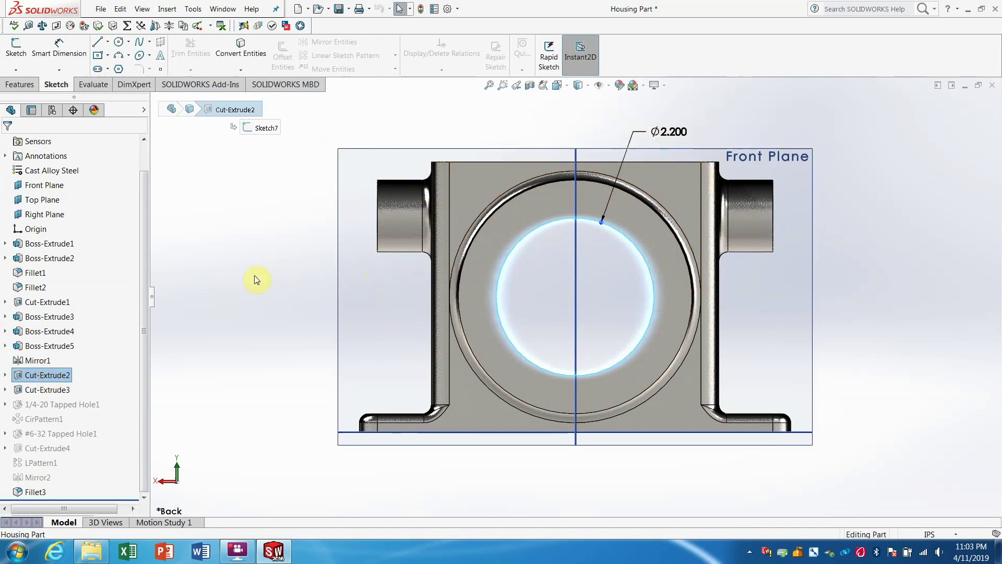
pyautogui.hotkey('ctrl', '3')
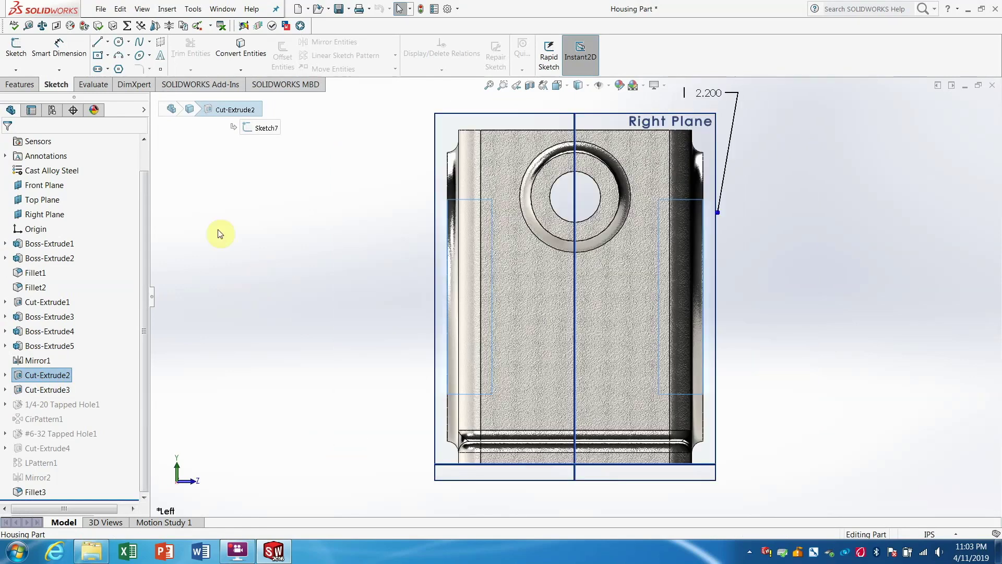
pyautogui.click(598, 209)
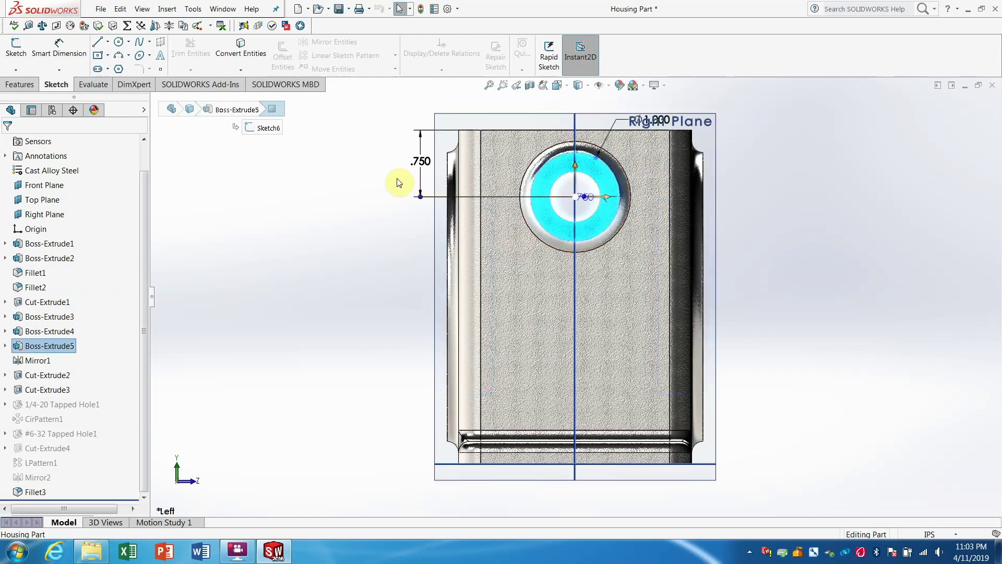
pyautogui.click(52, 376)
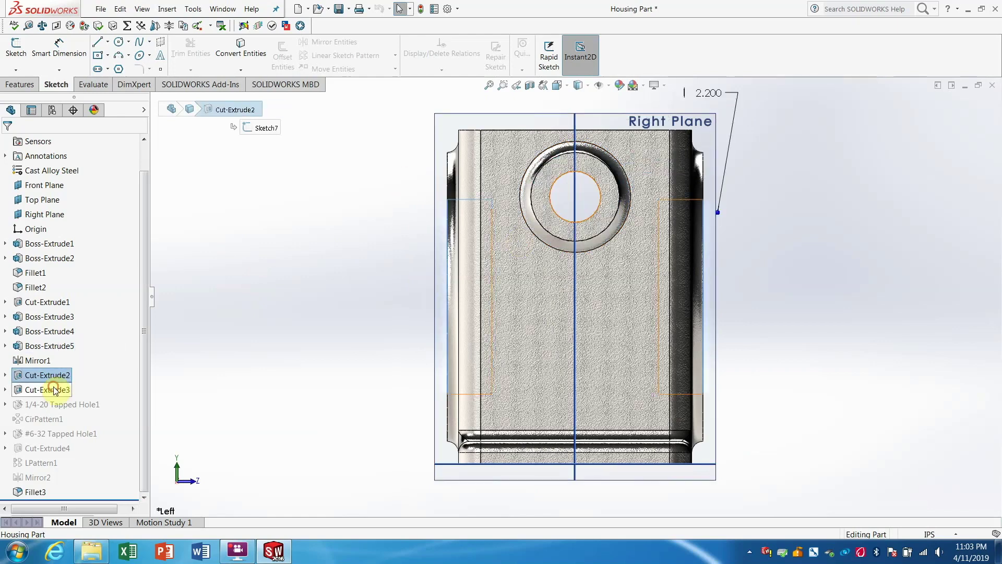
# Select the Ø.575 side-hole dimension and bring up its options
pyautogui.click(516, 162)
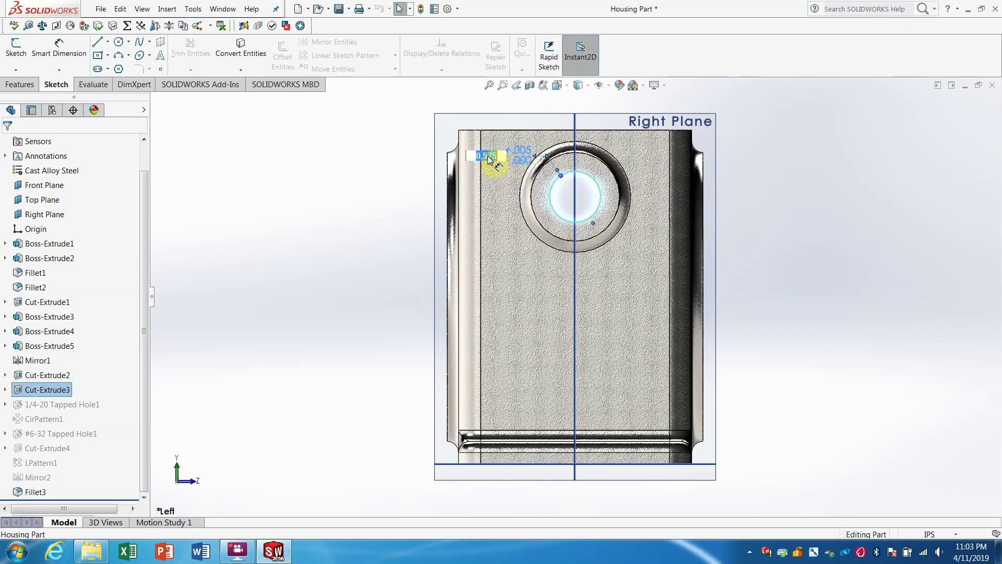
pyautogui.doubleClick(517, 157)
pyautogui.rightClick(485, 156)
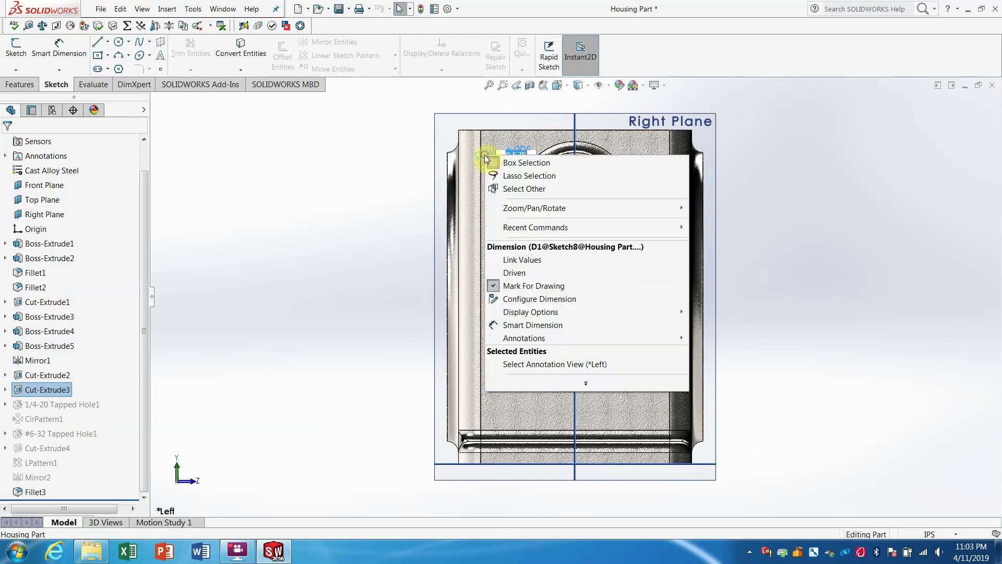
pyautogui.click(348, 173)
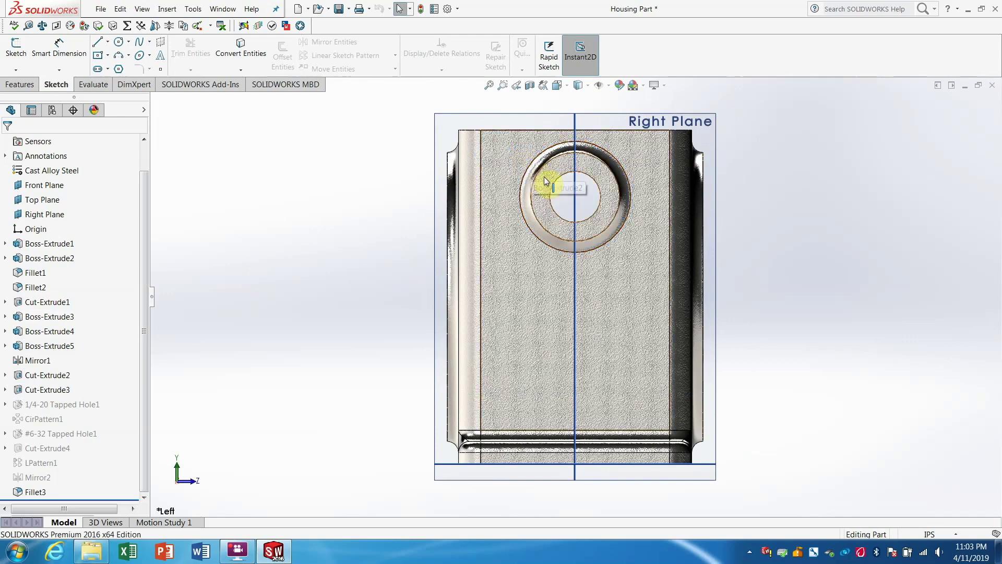
pyautogui.click(48, 387)
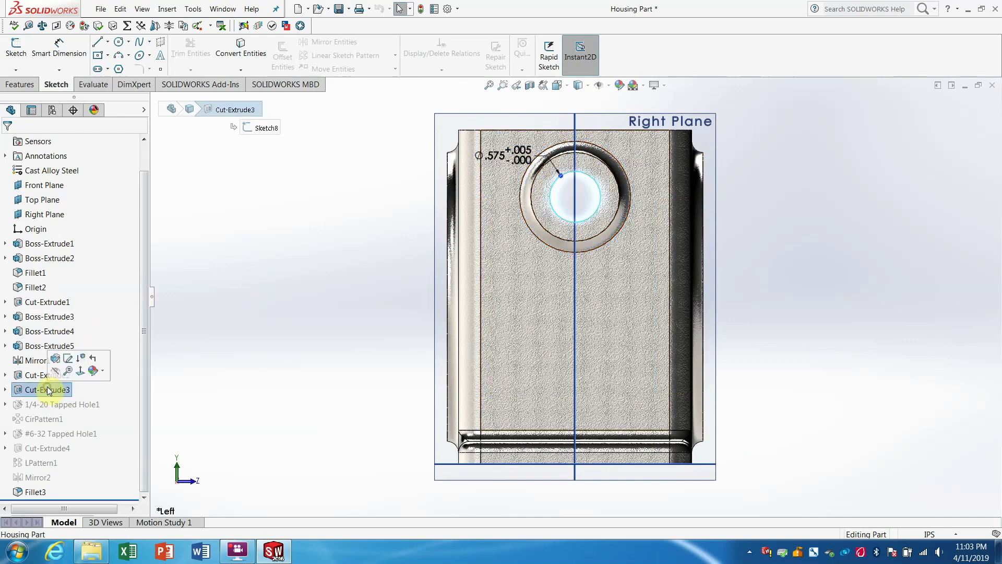
pyautogui.click(506, 160)
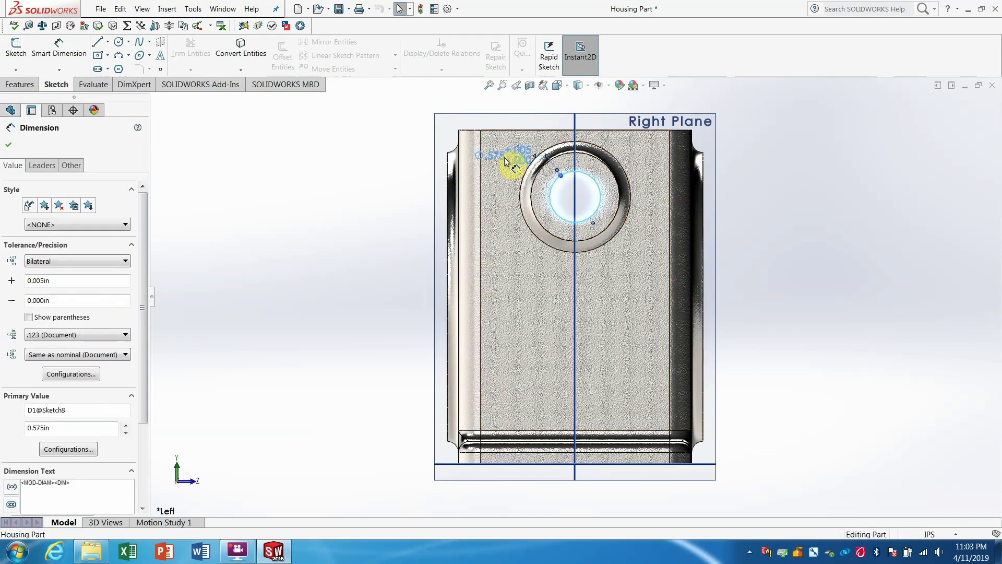
pyautogui.rightClick(505, 160)
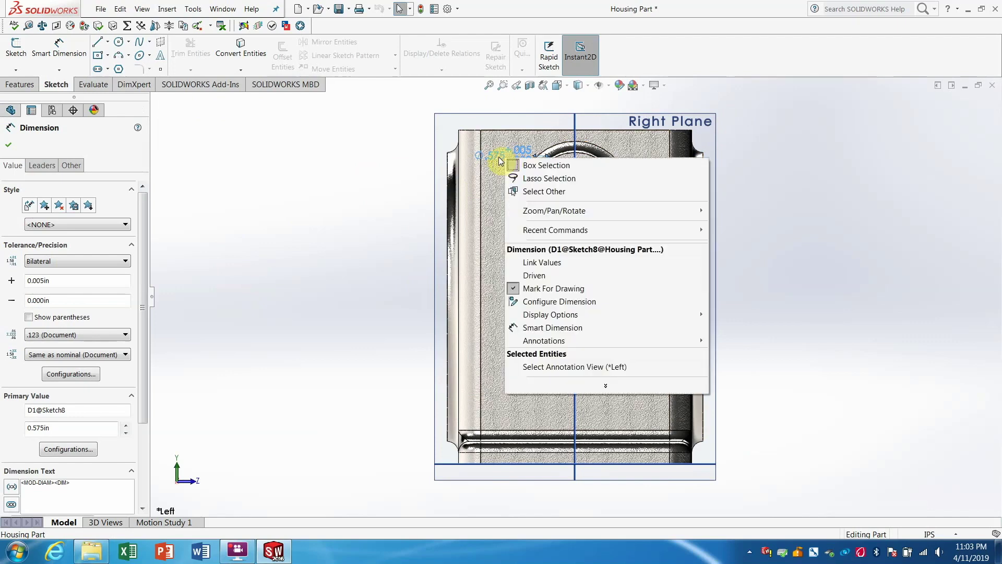
# Set the side hole diameter to 0.550in for This Configuration only, keeping +.005/-.000 tolerance
pyautogui.doubleClick(501, 157)
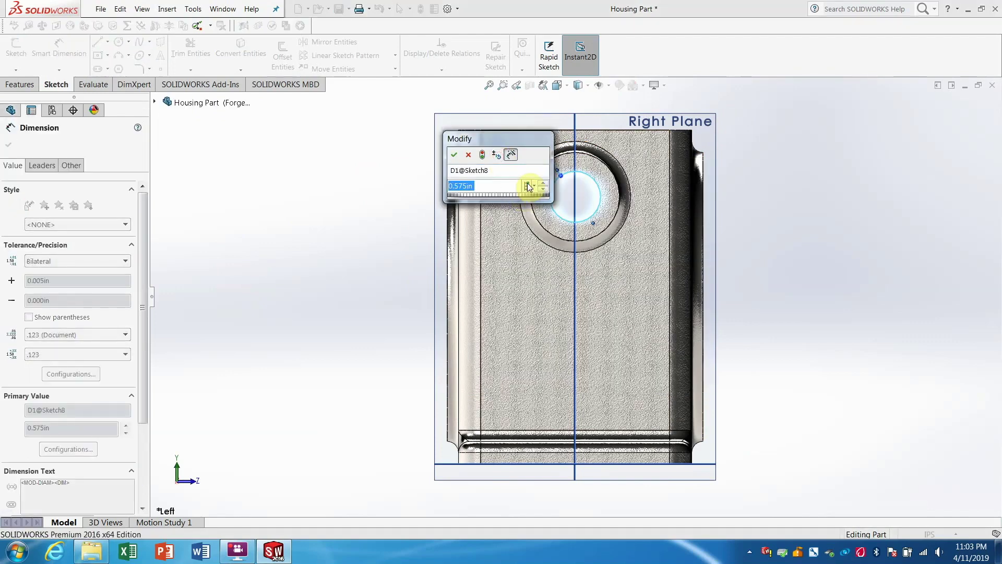
pyautogui.click(534, 187)
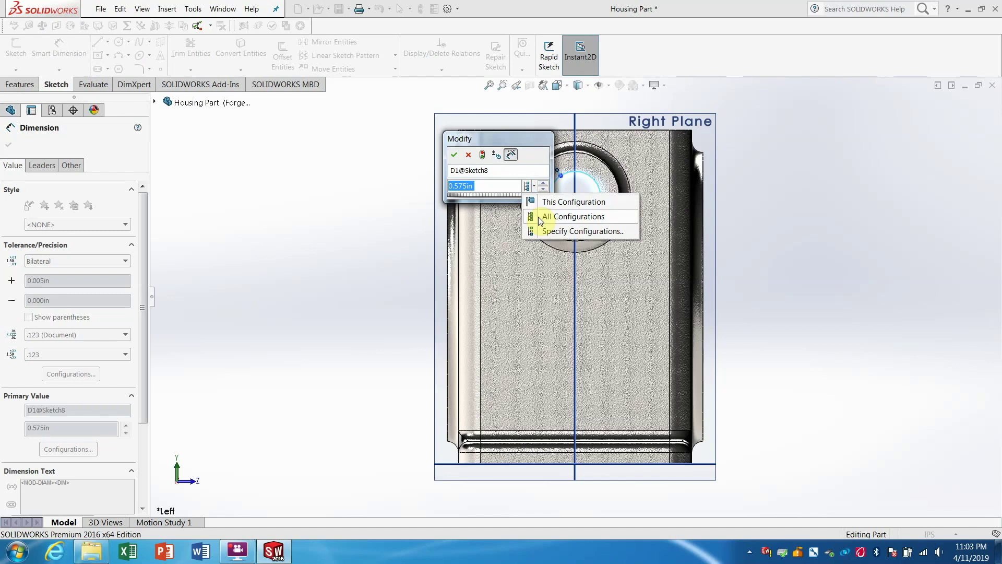
pyautogui.click(544, 203)
pyautogui.click(488, 187)
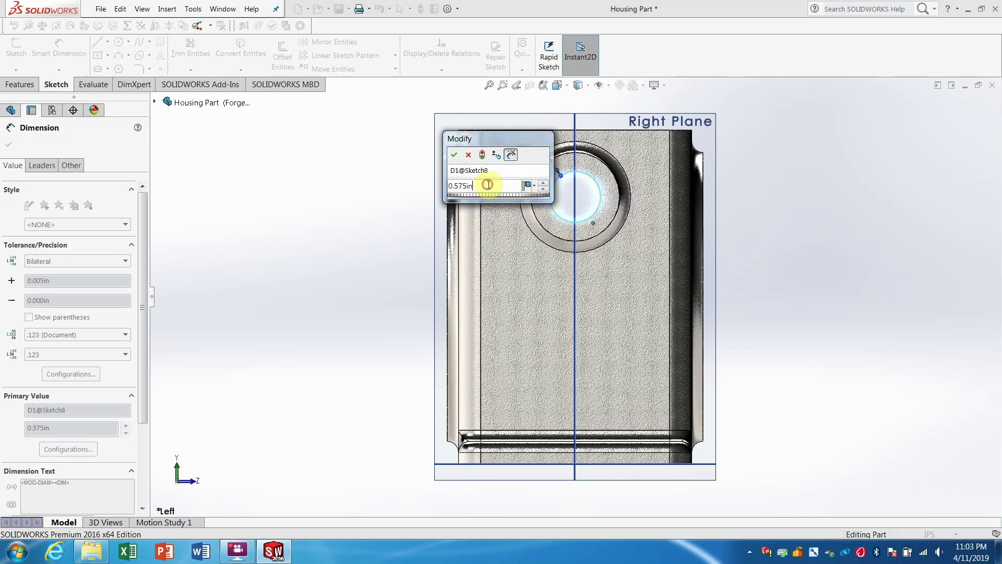
pyautogui.click(533, 187)
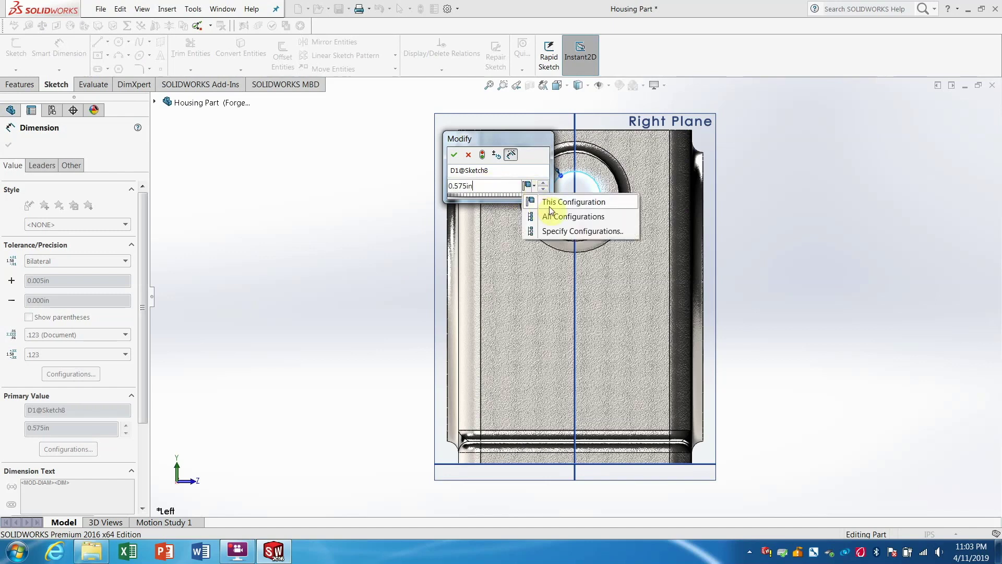
pyautogui.click(504, 186)
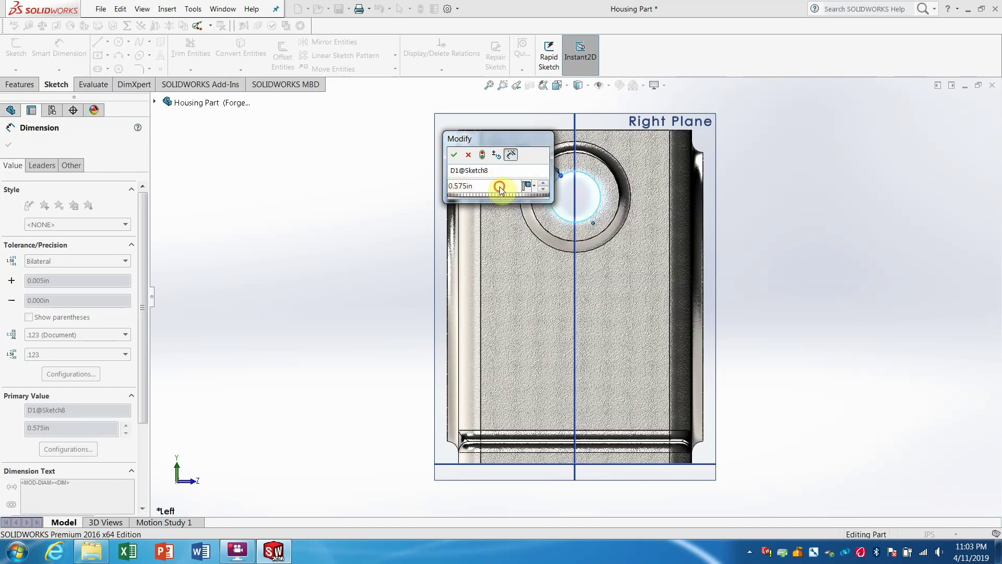
pyautogui.rightClick(463, 188)
pyautogui.press('BackSpace')
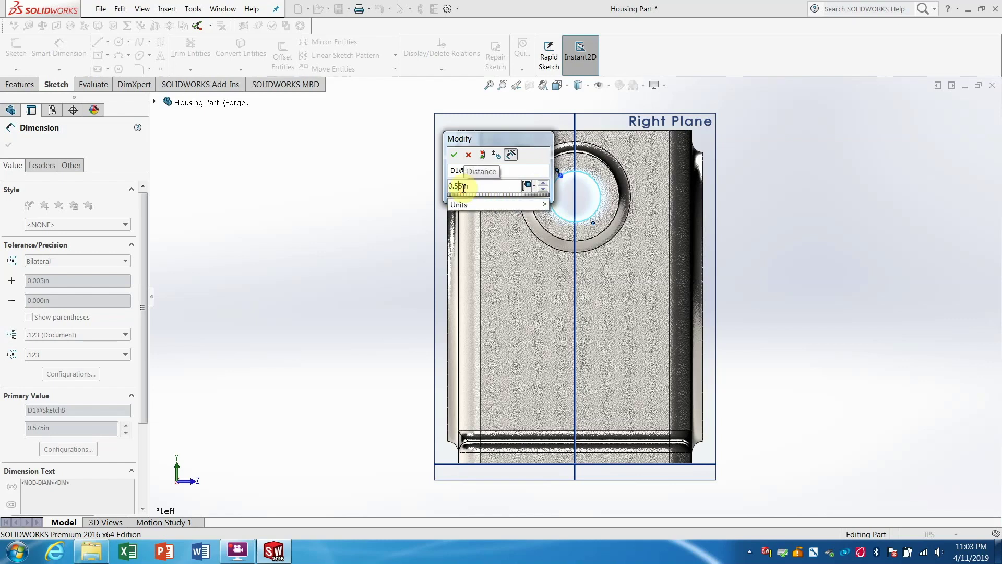
pyautogui.click(452, 155)
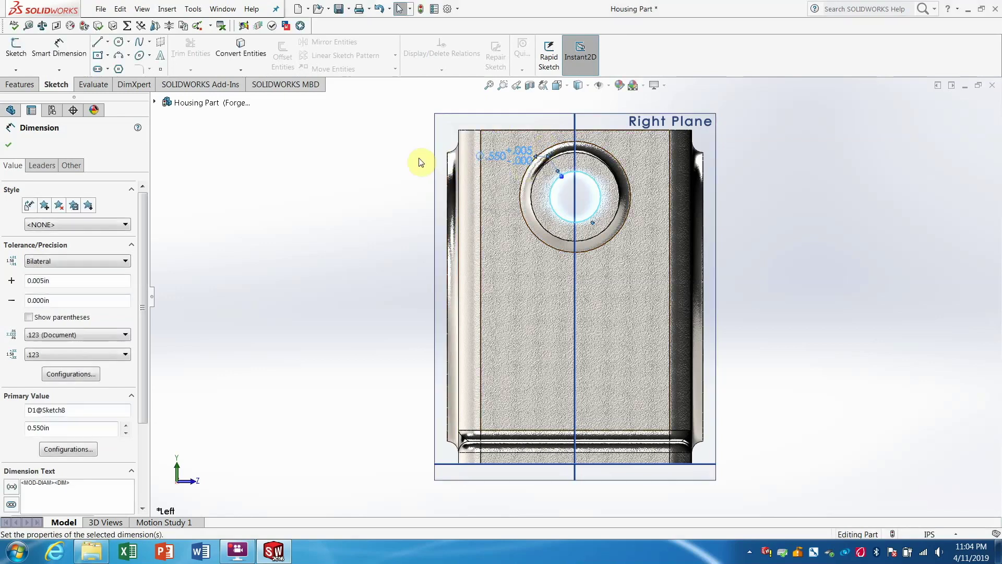
pyautogui.hotkey('ctrl', '4')
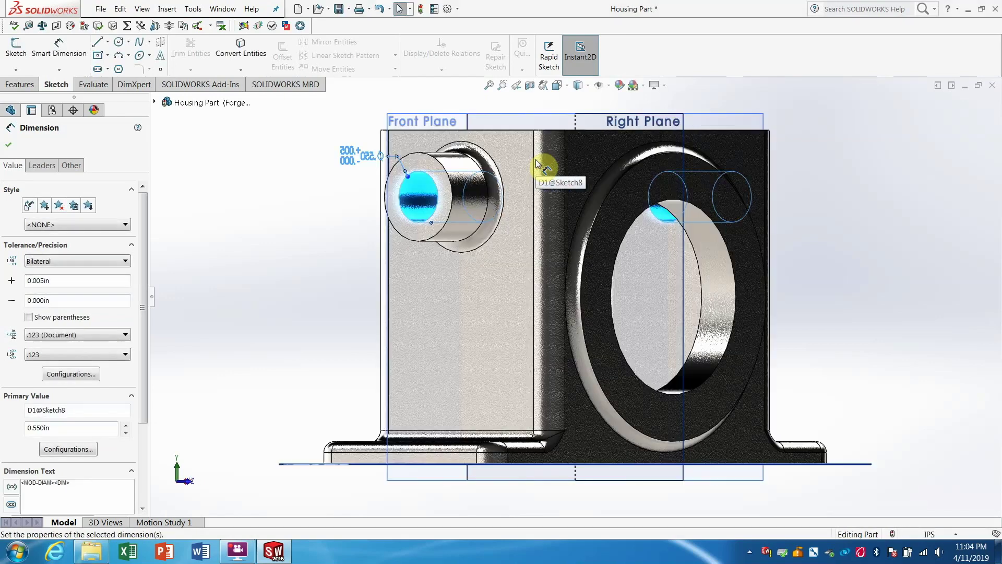
# Display Cut-Extrude3, ring boss, Cut-Extrude1 and Cut-Extrude2 dimensions, then show the configuration list
pyautogui.click(810, 160)
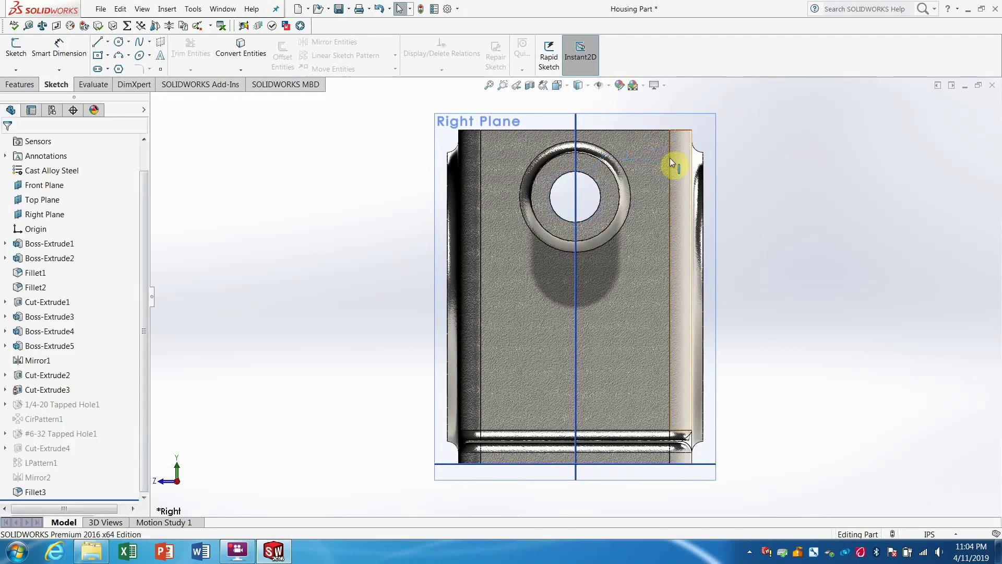
pyautogui.click(62, 390)
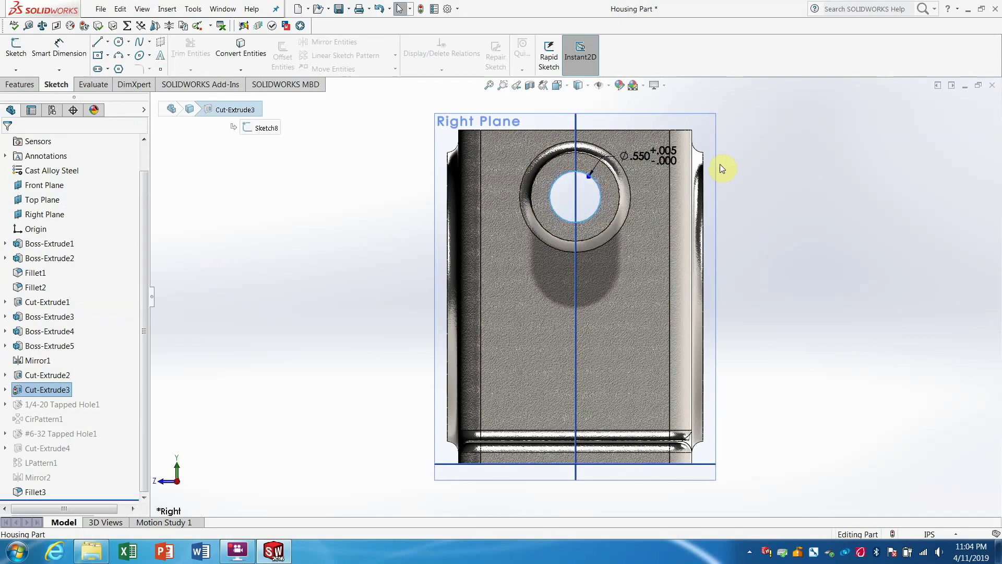
pyautogui.hotkey('ctrl', '3')
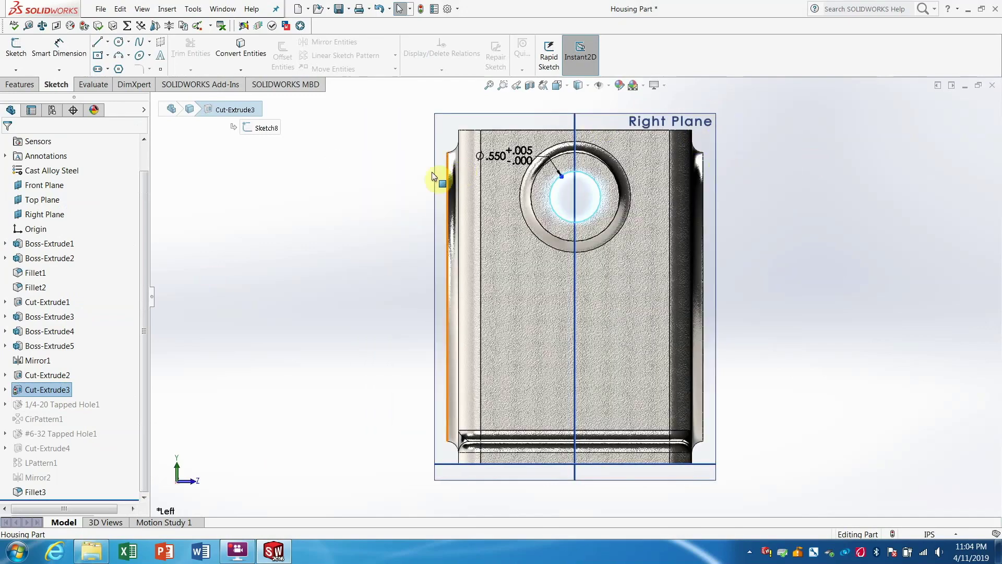
pyautogui.moveTo(325, 298)
pyautogui.mouseDown(button='middle')
pyautogui.moveTo(374, 299)
pyautogui.moveTo(419, 320)
pyautogui.mouseUp(button='middle')
pyautogui.click(441, 321)
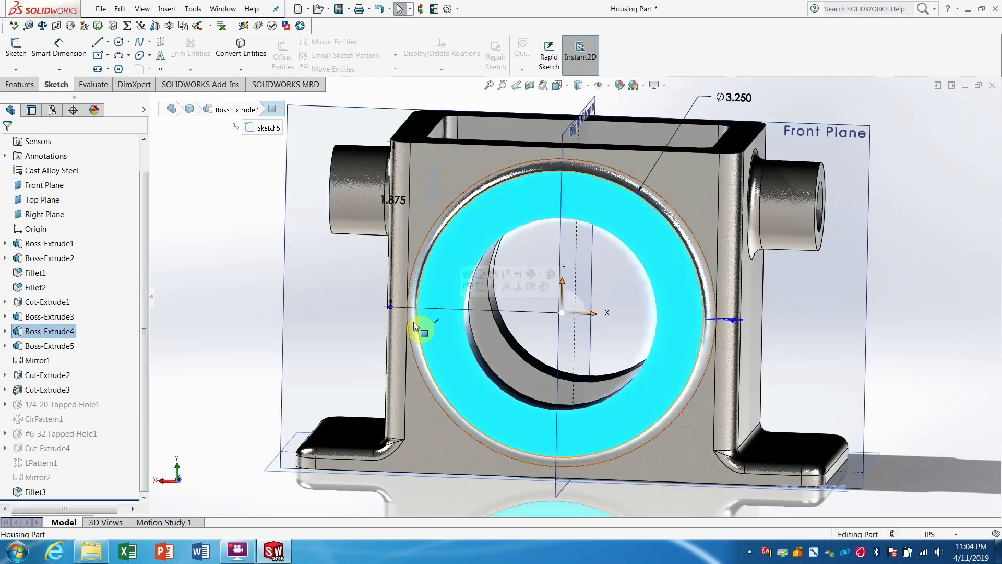
pyautogui.click(47, 307)
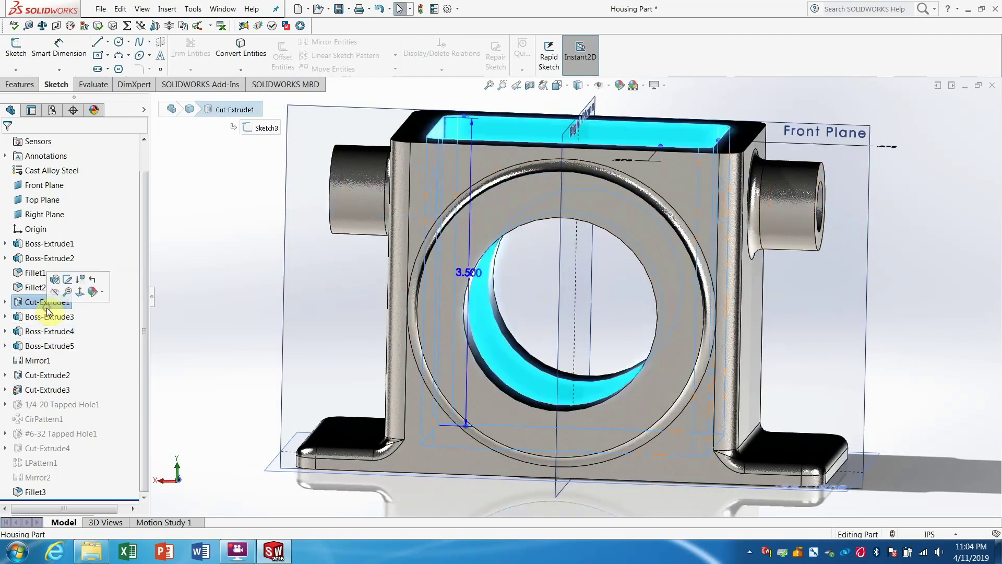
pyautogui.click(58, 376)
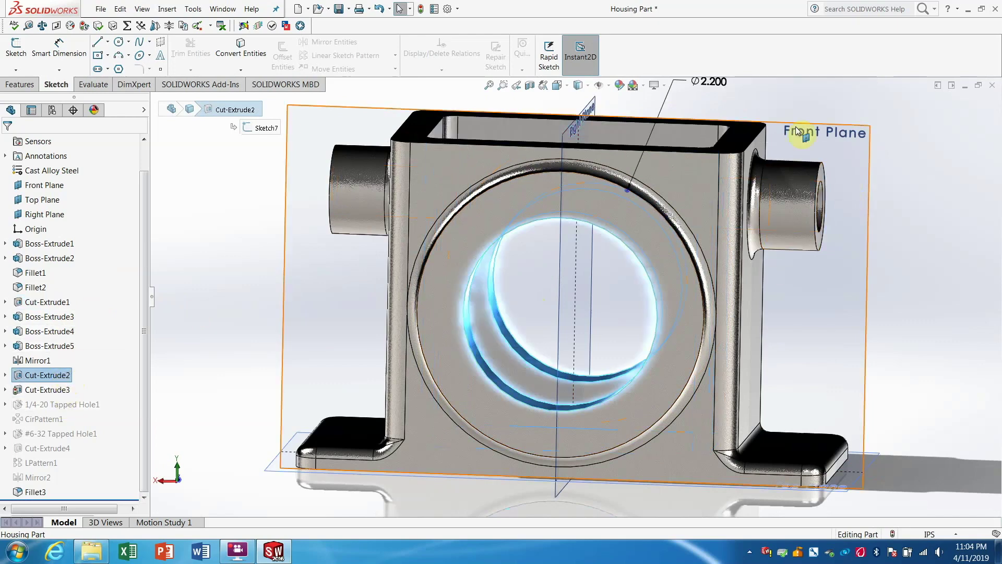
pyautogui.scroll(3, 581, 224)
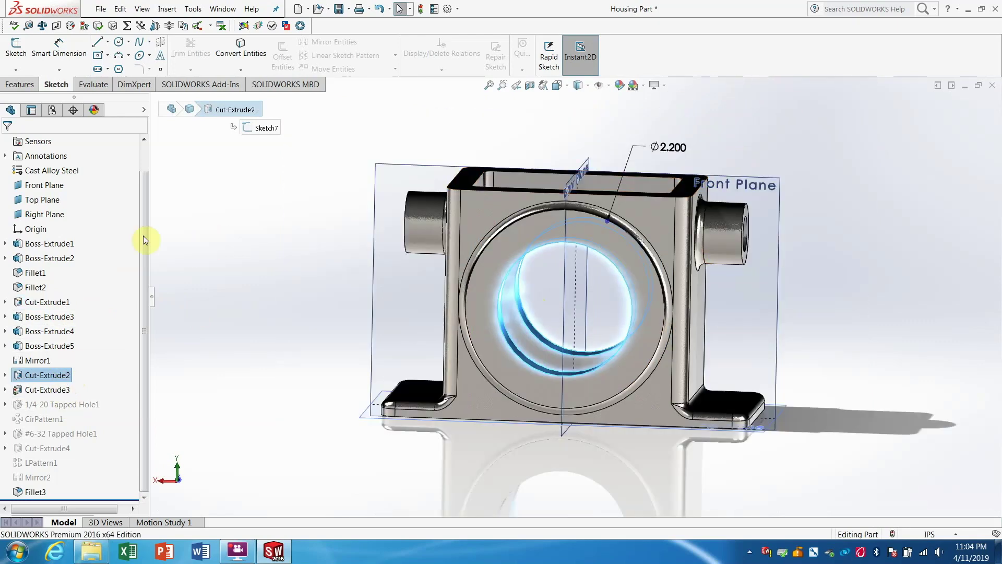
pyautogui.click(52, 110)
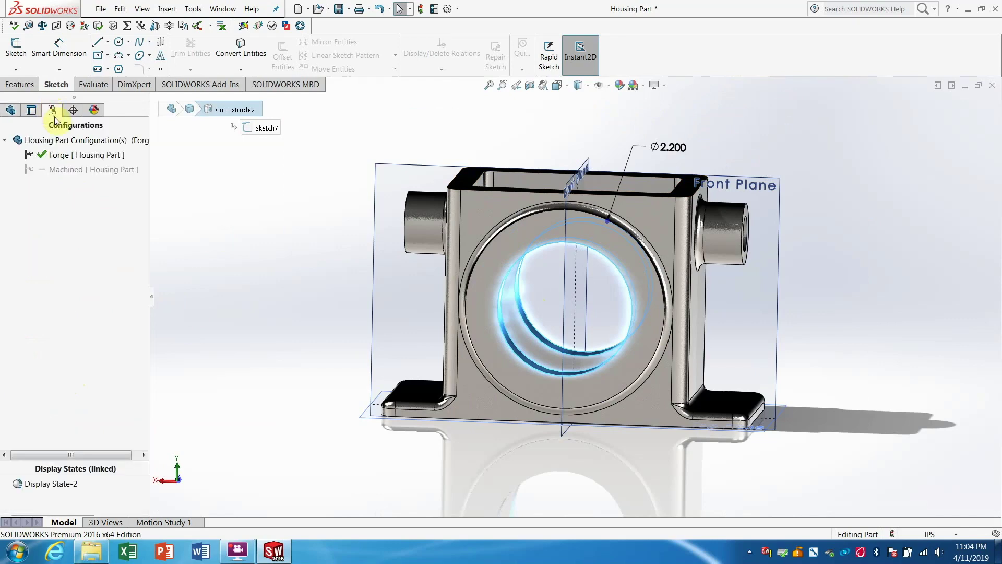
# Activate and rebuild the Machined configuration, then inspect the ring boss dimensions
pyautogui.doubleClick(87, 170)
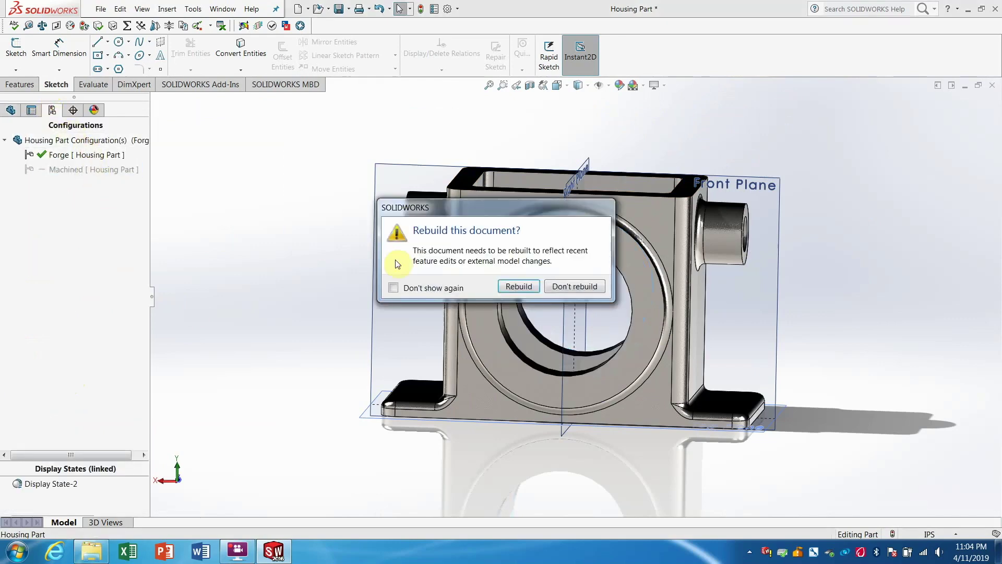
pyautogui.click(529, 286)
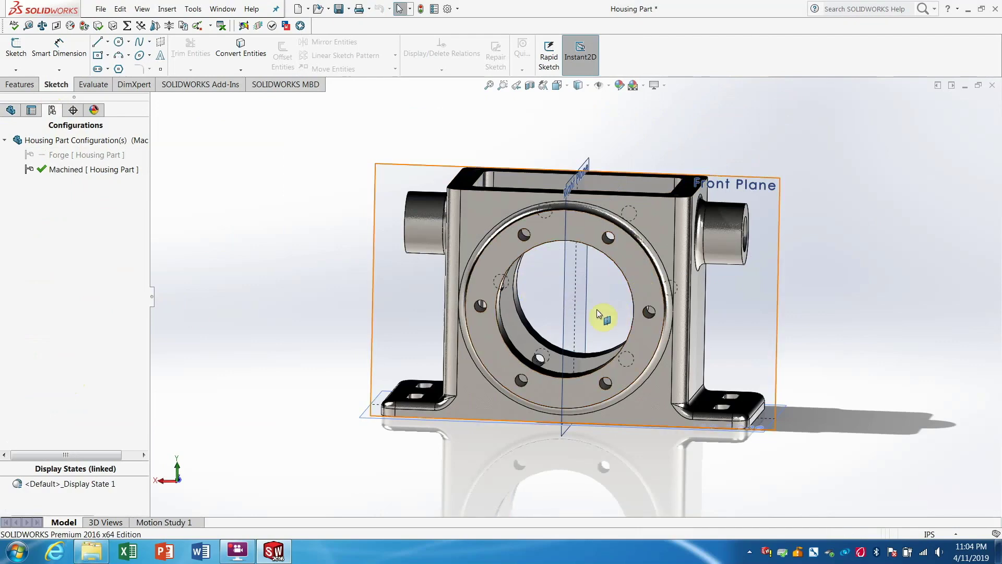
pyautogui.press('Left')
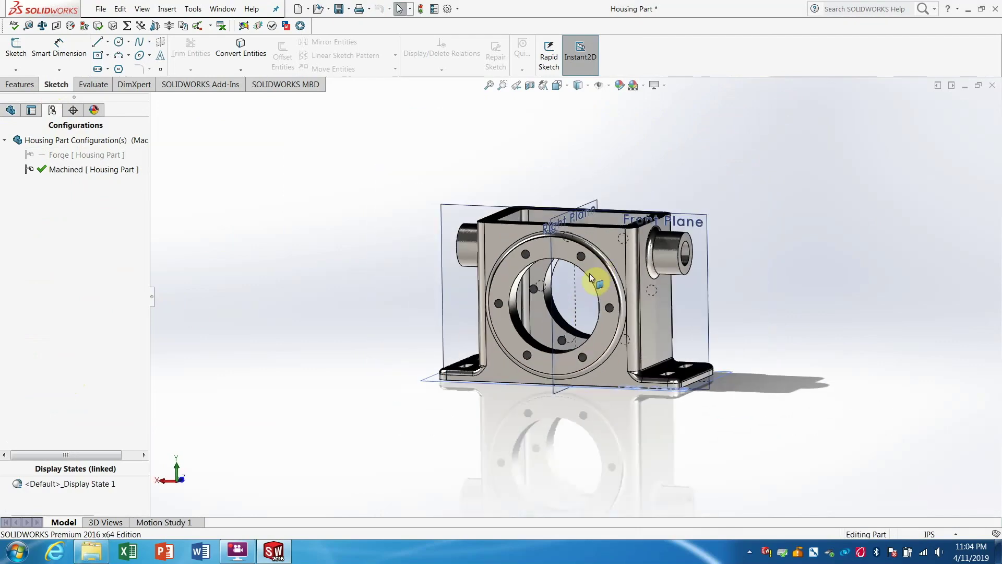
pyautogui.doubleClick(600, 280)
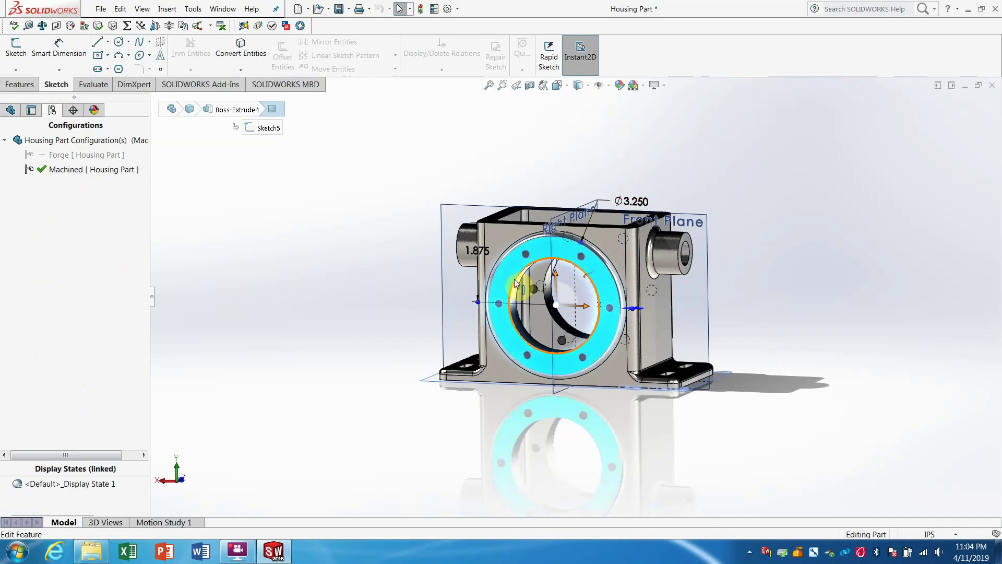
pyautogui.click(11, 109)
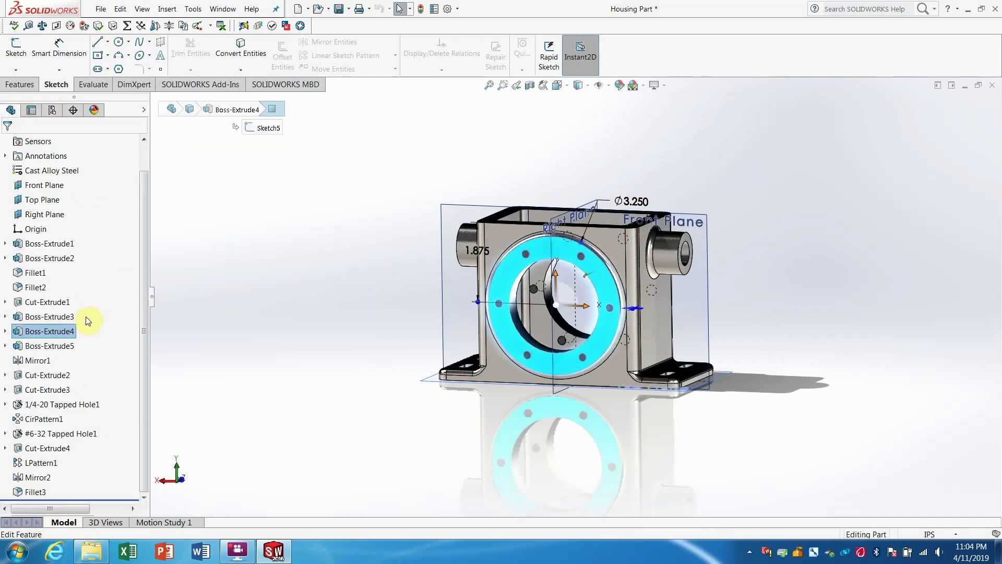
# Check the Cut-Extrude2 Ø2.250 bore and the Cut-Extrude3 Ø.575 small hole
pyautogui.click(65, 376)
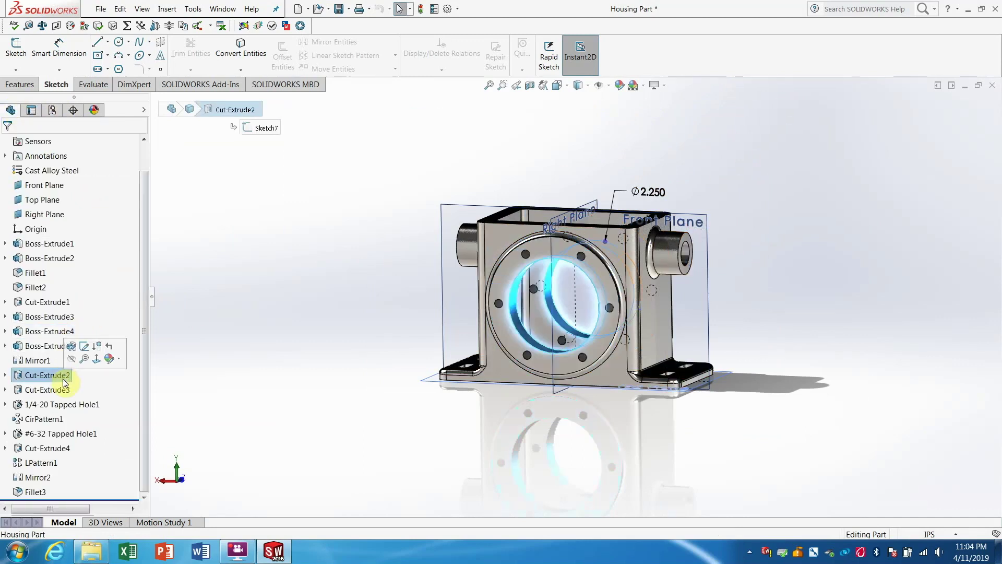
pyautogui.hotkey('ctrl', '1')
pyautogui.scroll(-3, 590, 282)
pyautogui.moveTo(604, 353); pyautogui.dragTo(392, 358, button='middle')
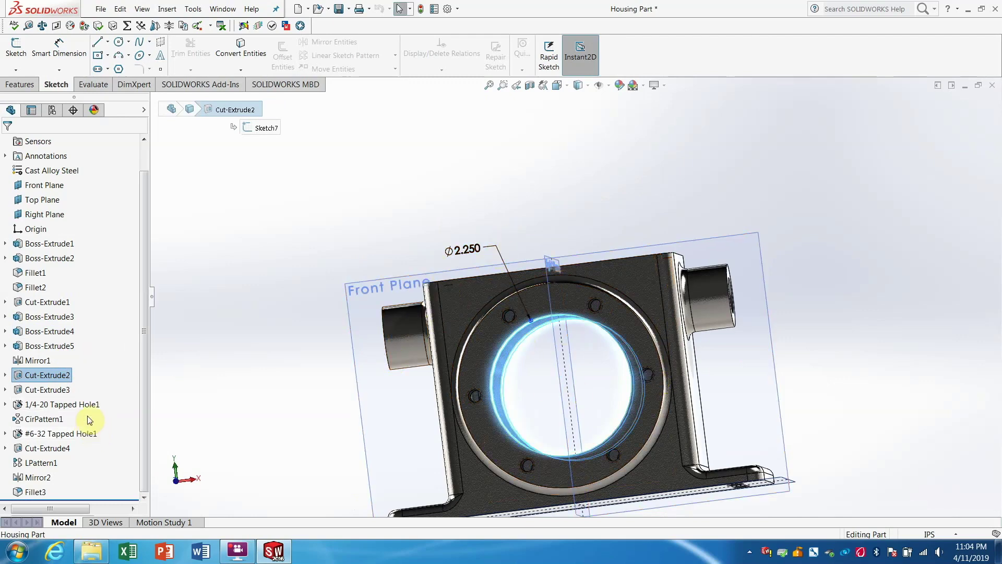
pyautogui.click(69, 388)
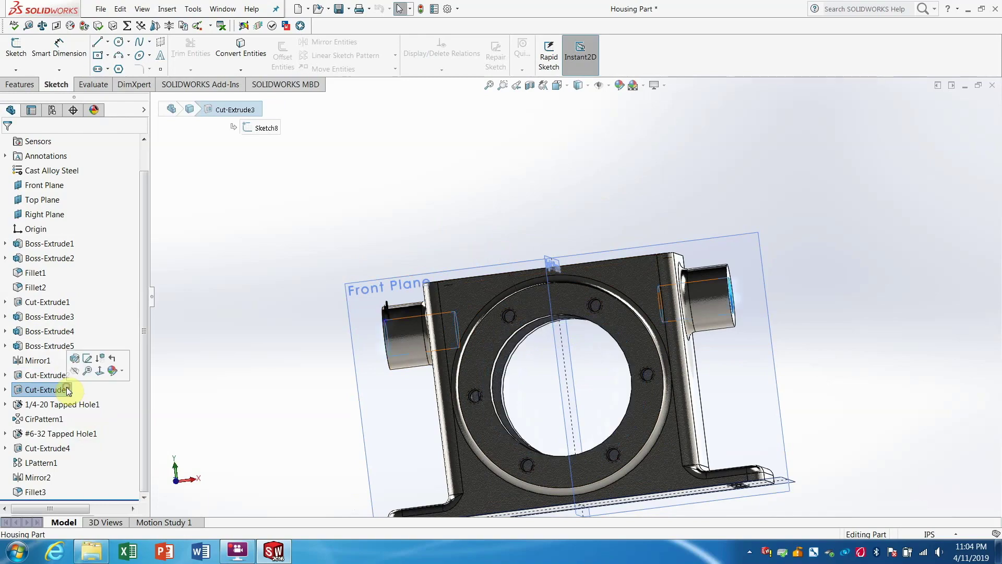
pyautogui.moveTo(832, 416)
pyautogui.mouseDown(button='middle')
pyautogui.moveTo(724, 416)
pyautogui.moveTo(911, 409)
pyautogui.moveTo(905, 425)
pyautogui.moveTo(848, 430)
pyautogui.moveTo(895, 405)
pyautogui.moveTo(658, 452)
pyautogui.moveTo(733, 420)
pyautogui.moveTo(721, 421)
pyautogui.mouseUp(button='middle')
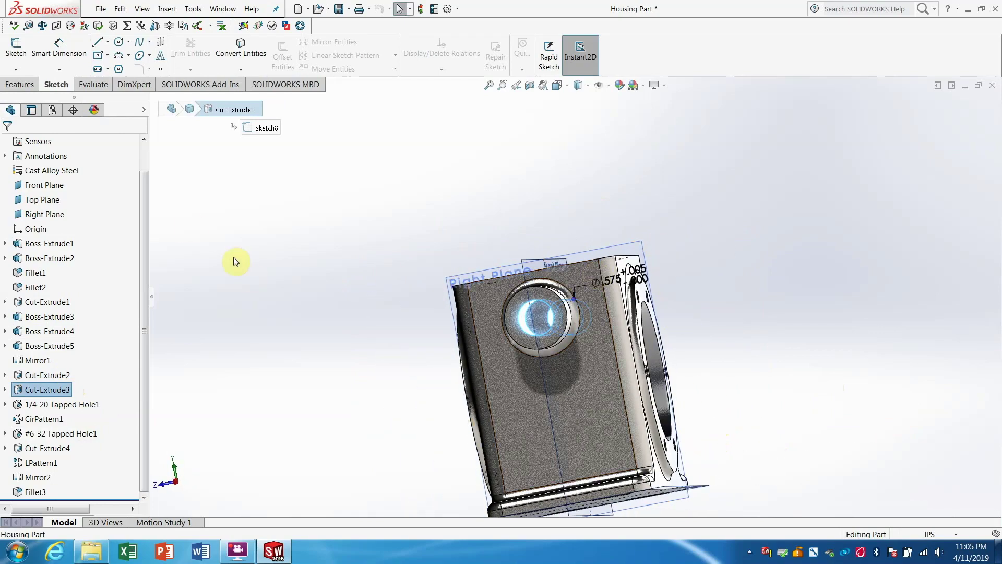
pyautogui.click(52, 110)
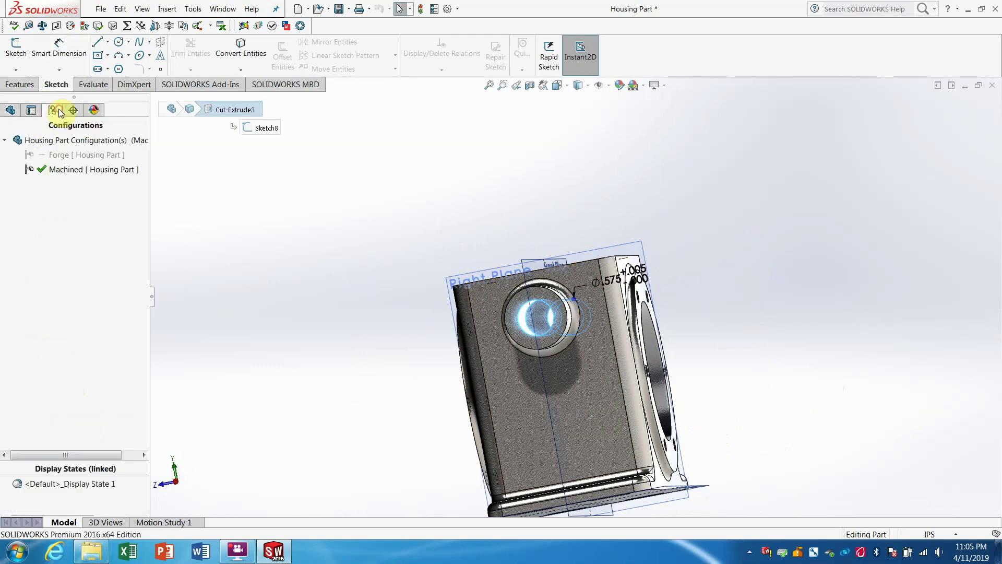
pyautogui.doubleClick(66, 158)
pyautogui.click(518, 288)
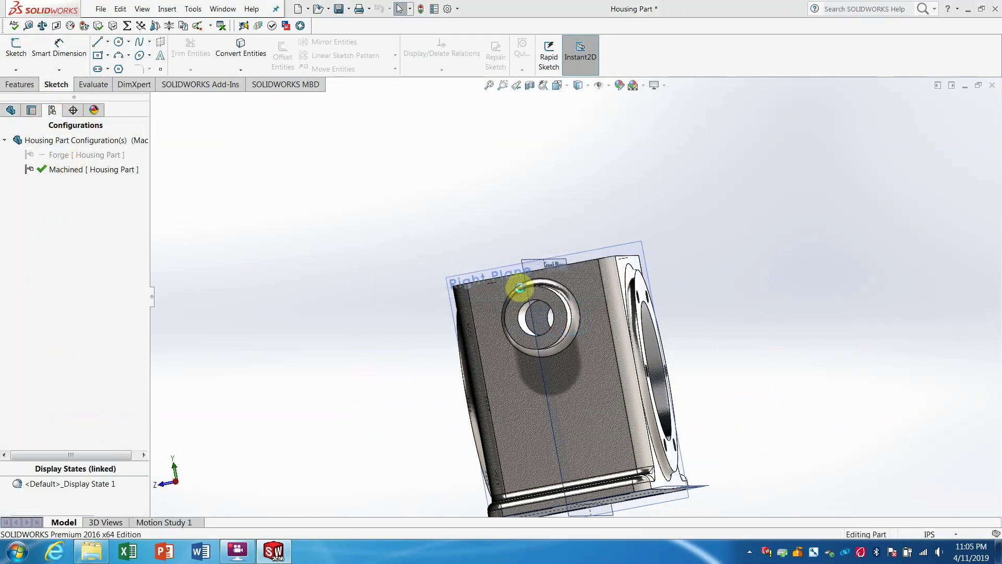
pyautogui.hotkey('ctrl', '1')
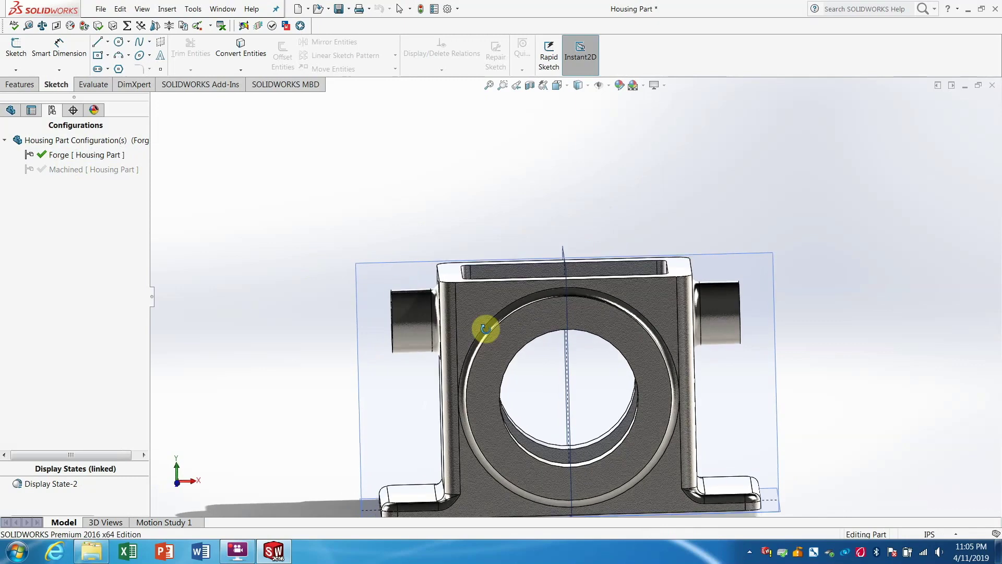
pyautogui.click(10, 110)
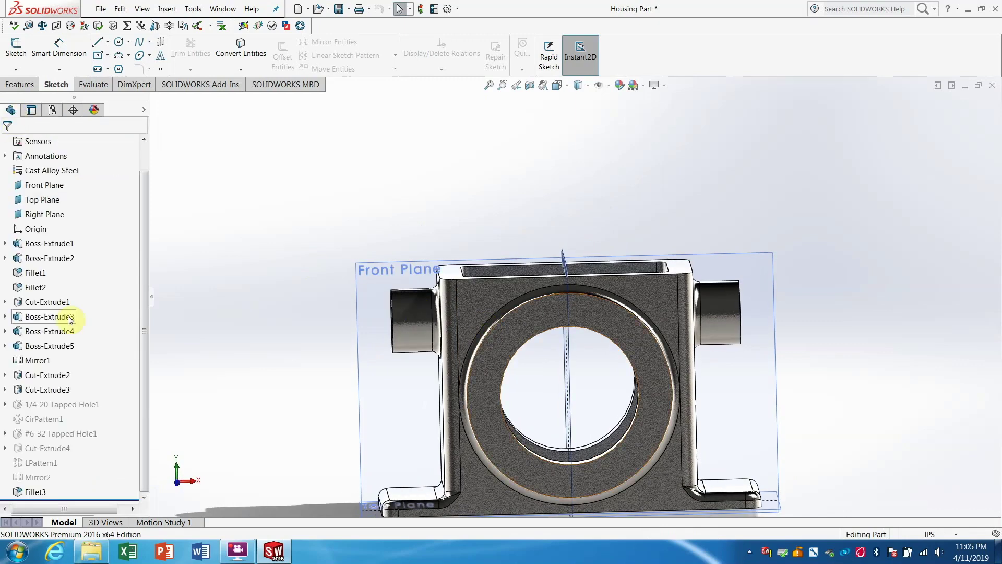
pyautogui.click(59, 389)
pyautogui.moveTo(383, 372); pyautogui.dragTo(438, 275, button='middle')
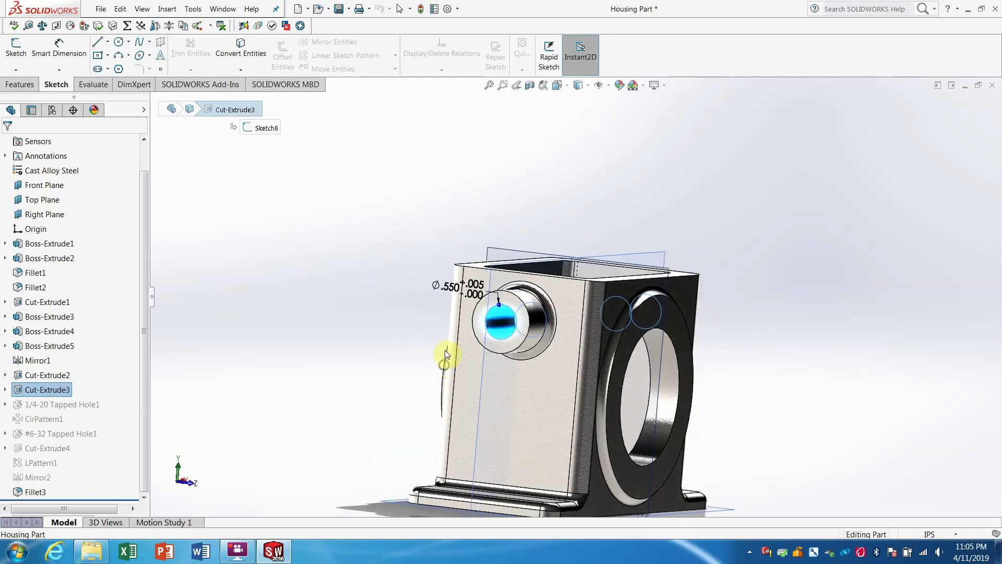
pyautogui.click(58, 375)
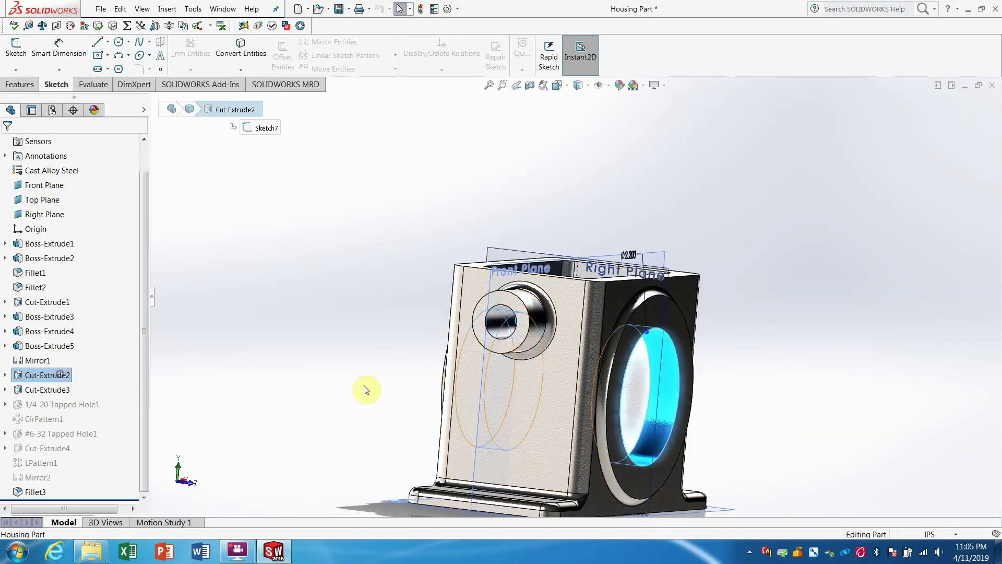
pyautogui.moveTo(901, 390); pyautogui.dragTo(811, 365, button='middle')
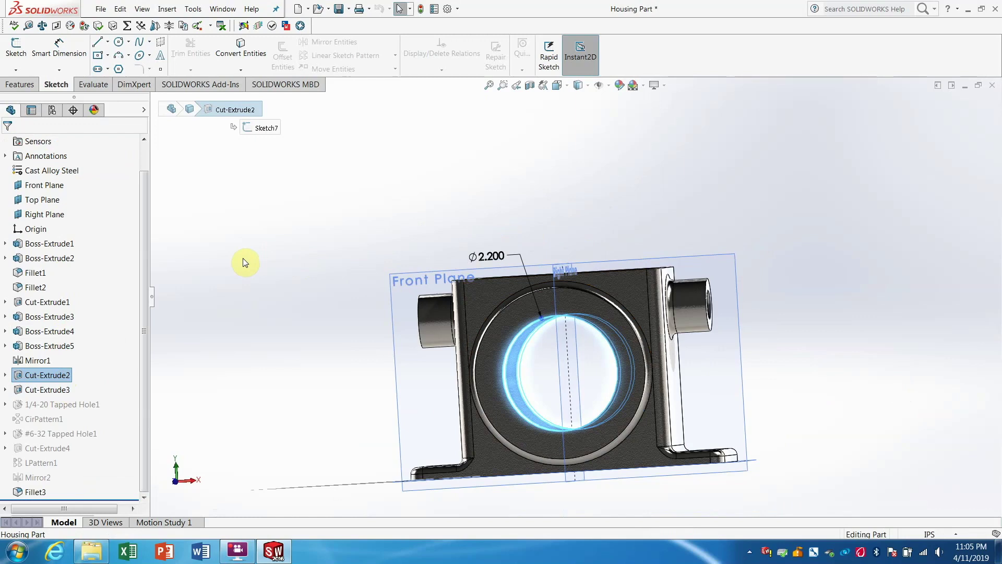
pyautogui.hotkey('ctrl', '7')
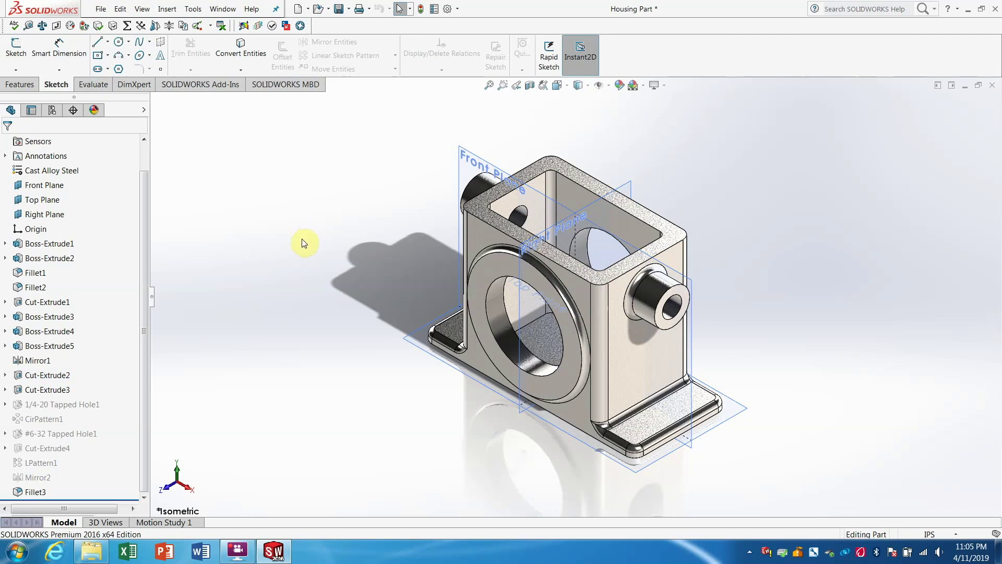
pyautogui.click(93, 84)
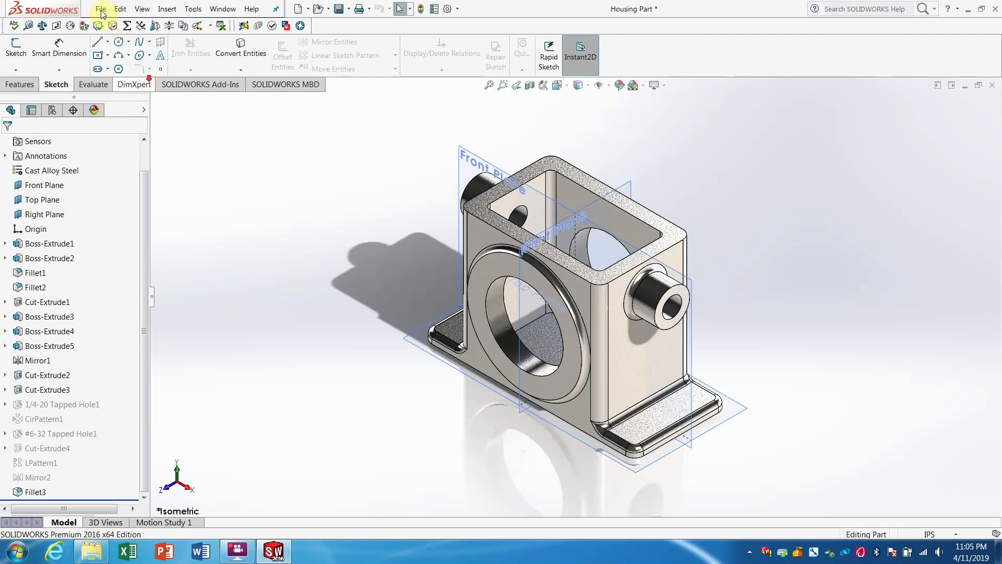
# Make a drawing from the Housing Part on a B (ANSI) Landscape 17 × 11 in sheet
pyautogui.click(102, 11)
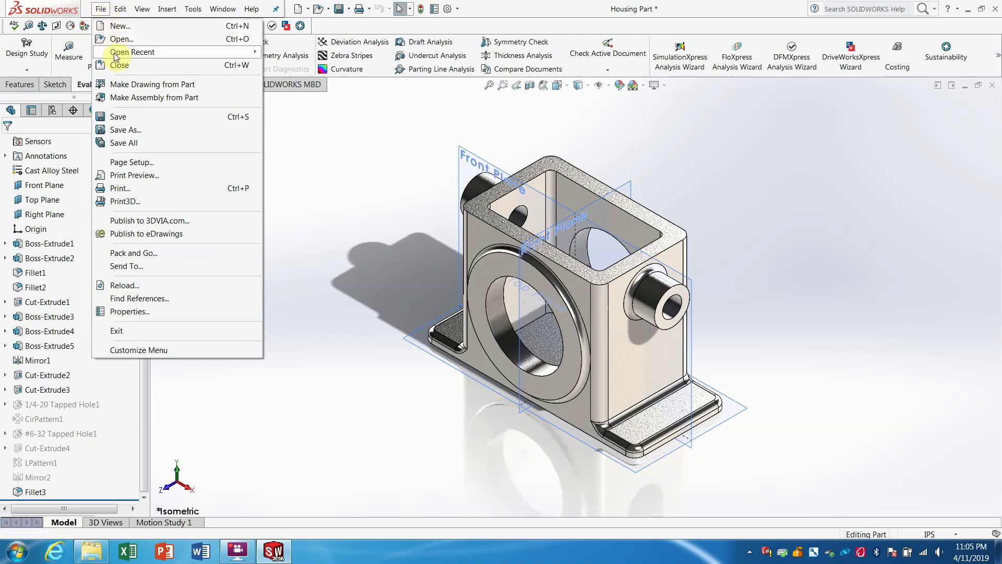
pyautogui.click(130, 86)
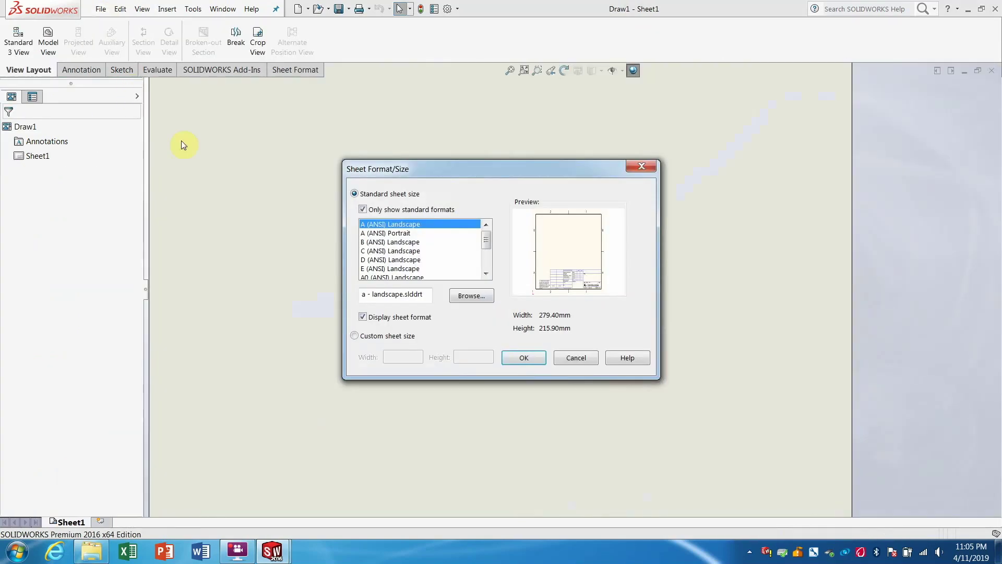
pyautogui.click(412, 242)
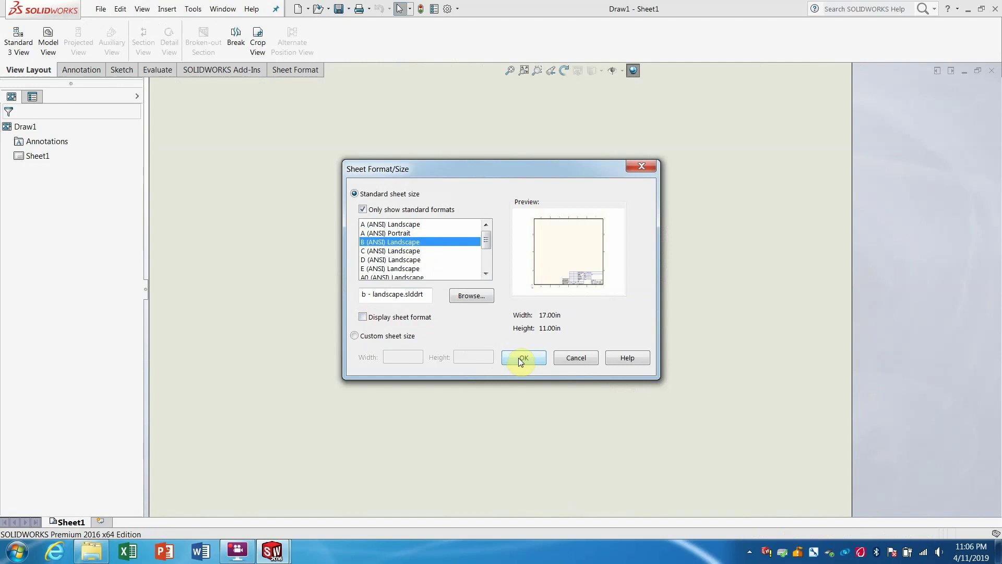
pyautogui.click(520, 358)
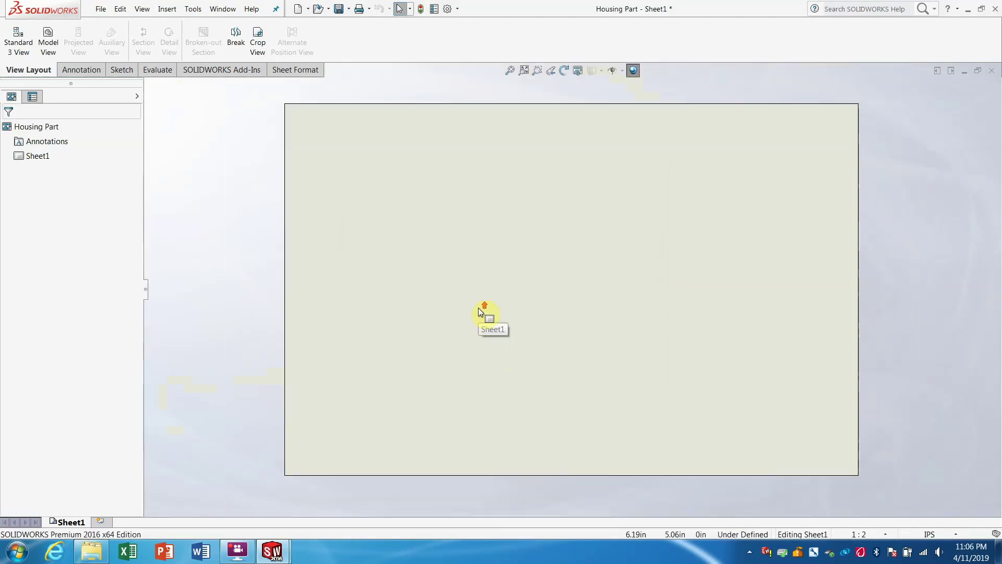
# Insert a Standard 3 View with front, top and right views of Housing Part
pyautogui.click(19, 42)
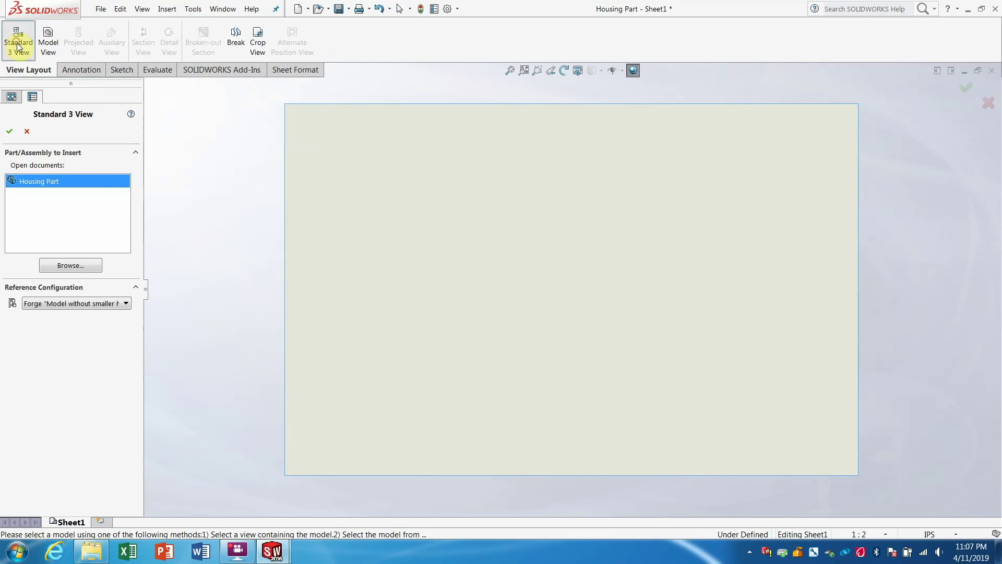
pyautogui.click(11, 135)
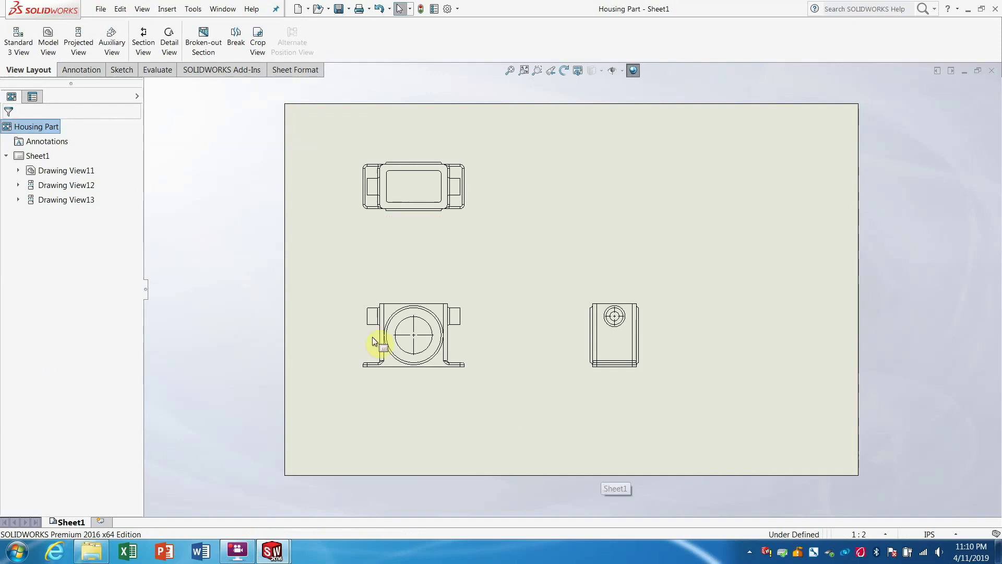
pyautogui.click(36, 157)
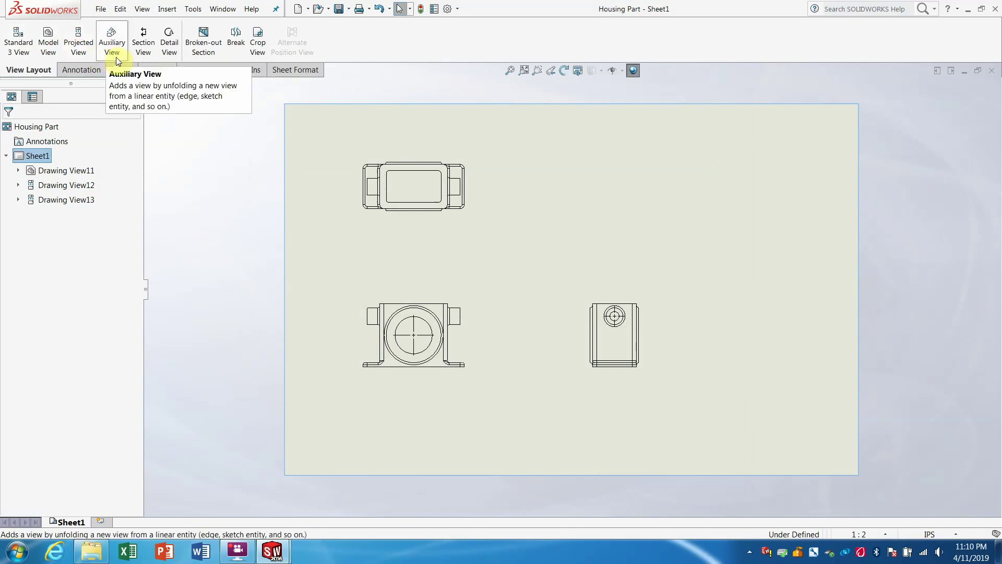
# Add a model view in the current model orientation at the sheet's upper right
pyautogui.click(45, 50)
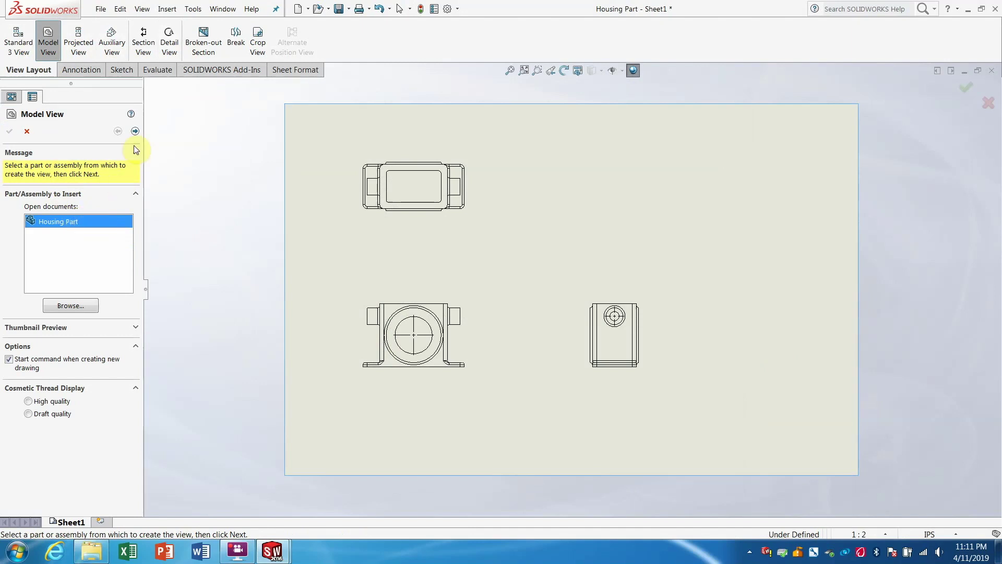
pyautogui.click(136, 131)
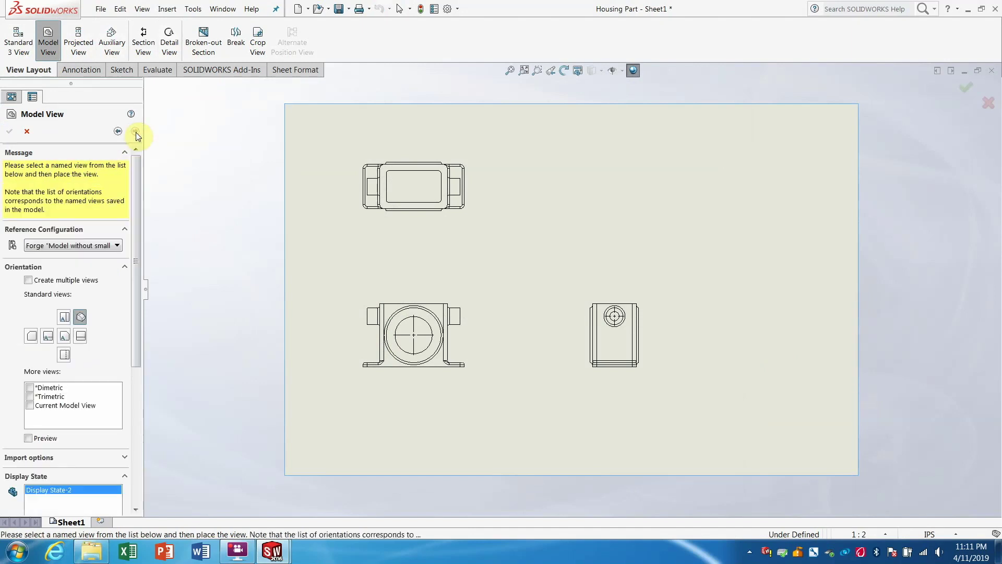
pyautogui.moveTo(136, 215); pyautogui.dragTo(141, 259)
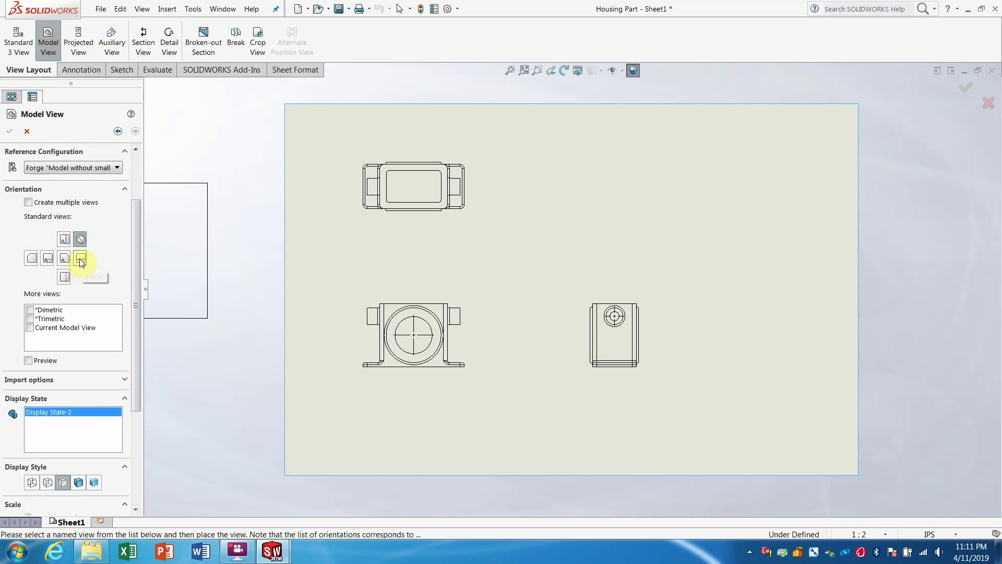
pyautogui.scroll(3, 77, 374)
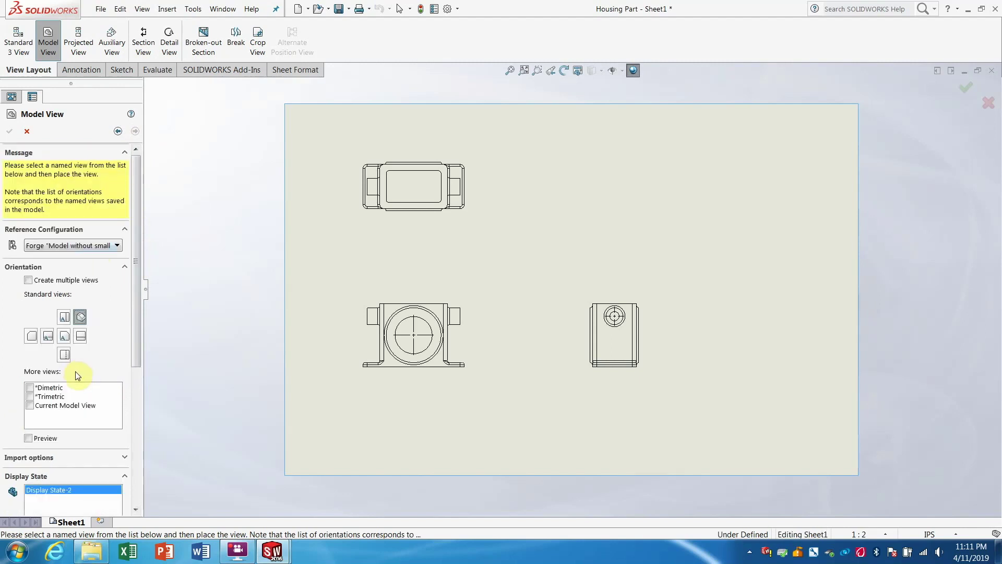
pyautogui.click(29, 405)
pyautogui.moveTo(132, 375)
pyautogui.mouseDown()
pyautogui.moveTo(137, 489)
pyautogui.moveTo(148, 478)
pyautogui.moveTo(146, 496)
pyautogui.mouseUp()
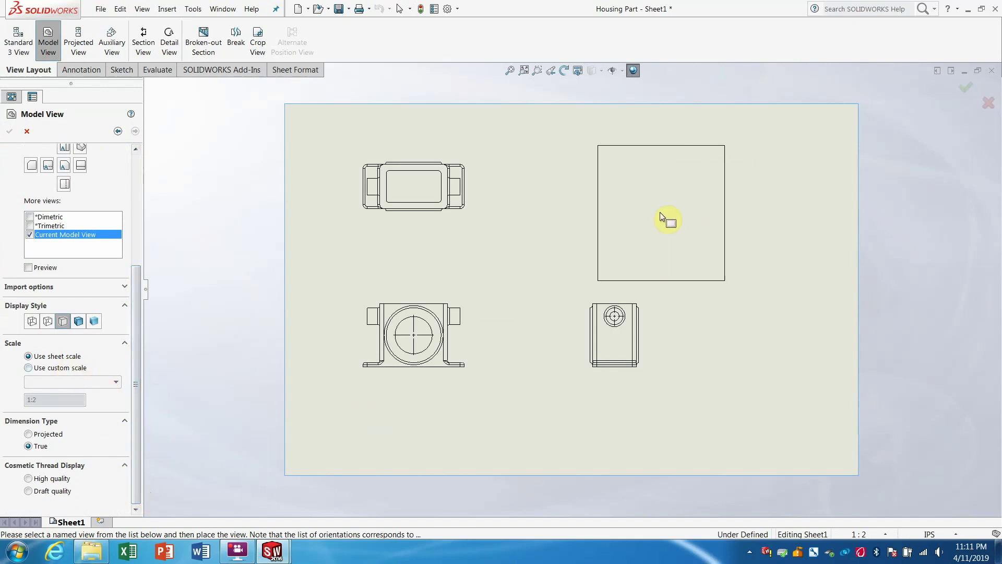
pyautogui.click(679, 211)
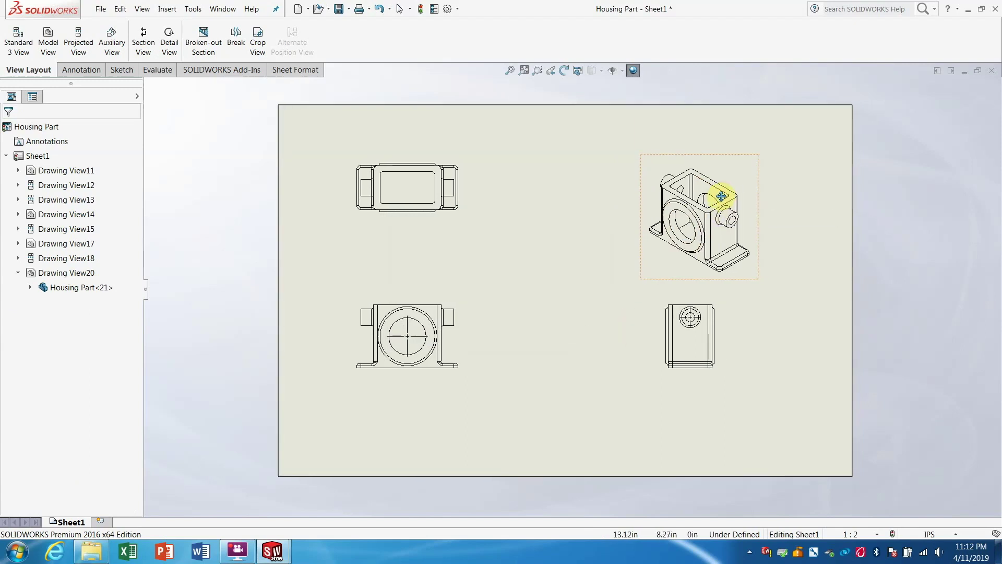
pyautogui.click(705, 211)
# Align the right and top views with the front view and nudge the isometric left
pyautogui.moveTo(706, 212); pyautogui.dragTo(676, 214)
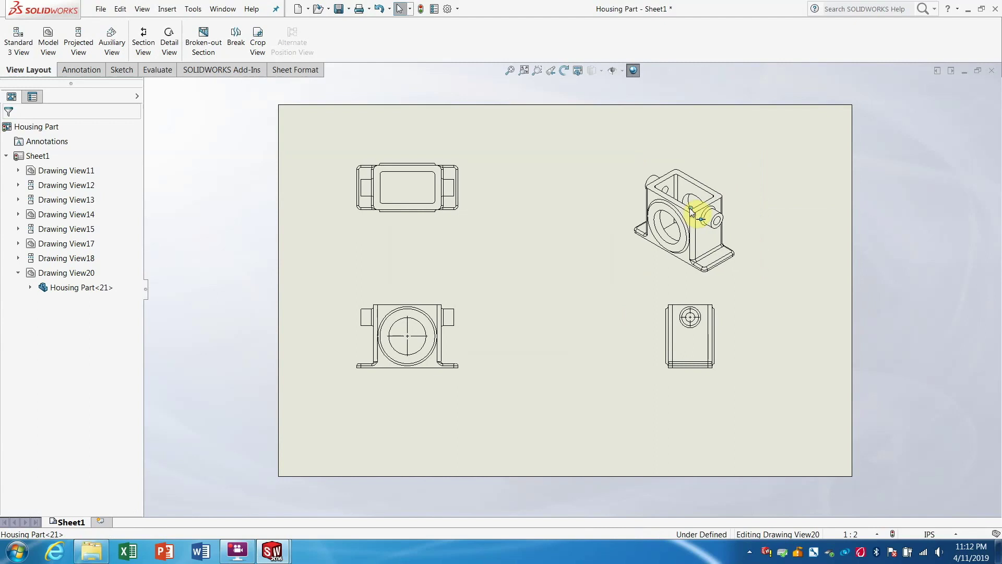
pyautogui.click(693, 336)
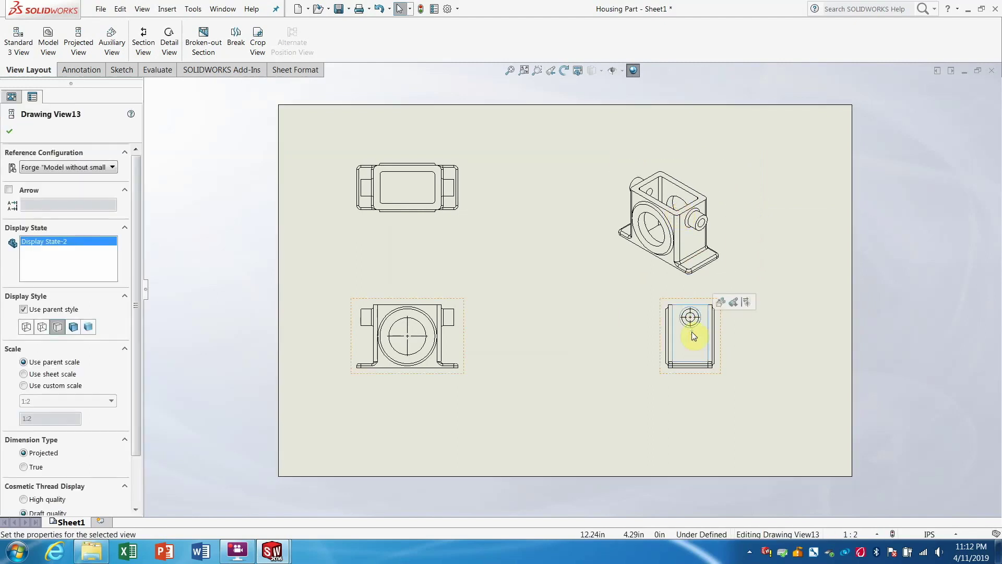
pyautogui.click(692, 349)
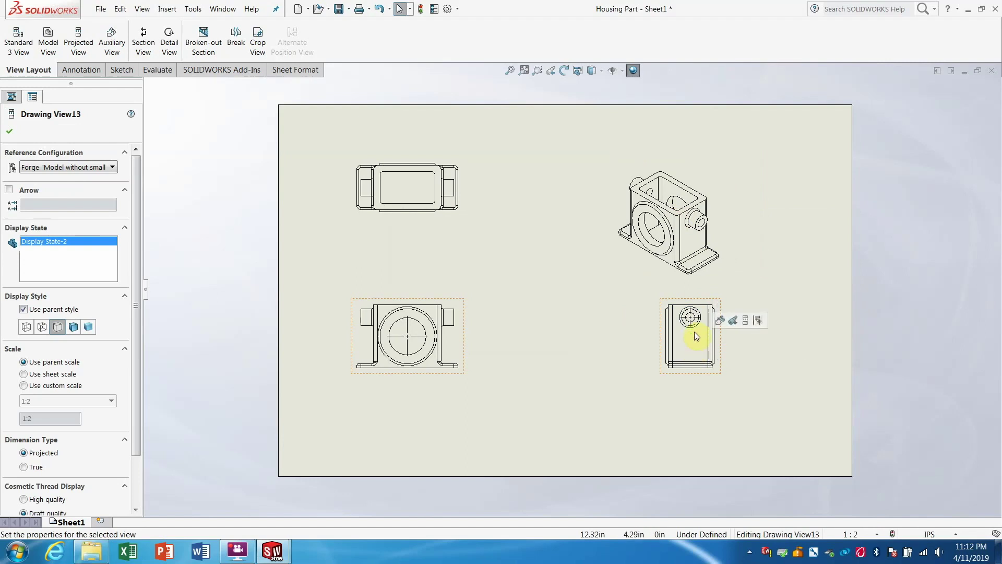
pyautogui.click(695, 353)
pyautogui.moveTo(688, 305); pyautogui.dragTo(665, 322)
pyautogui.moveTo(459, 180)
pyautogui.mouseDown()
pyautogui.moveTo(457, 223)
pyautogui.moveTo(524, 214)
pyautogui.mouseUp()
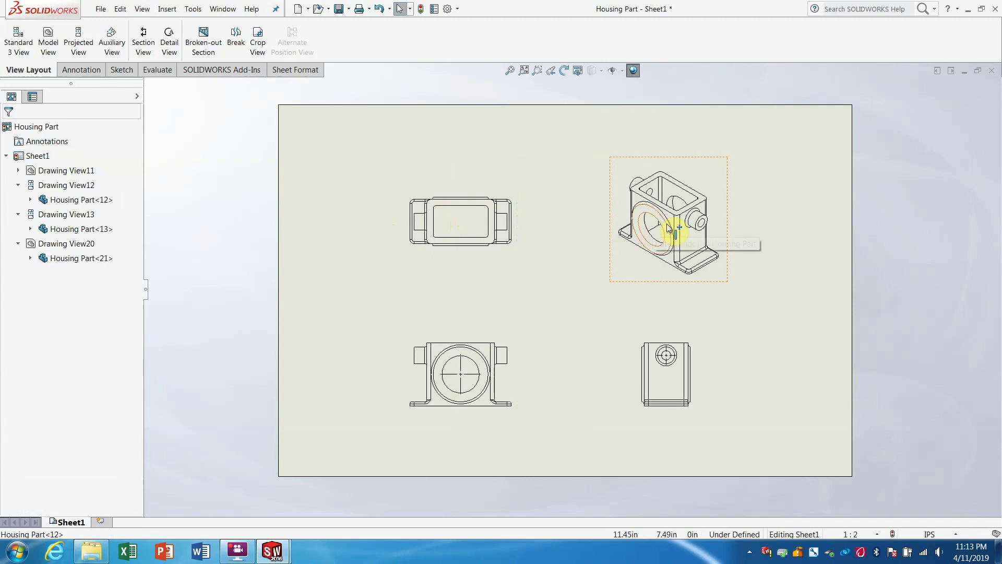
pyautogui.moveTo(670, 228)
pyautogui.mouseDown()
pyautogui.moveTo(655, 225)
pyautogui.moveTo(657, 240)
pyautogui.moveTo(660, 232)
pyautogui.mouseUp()
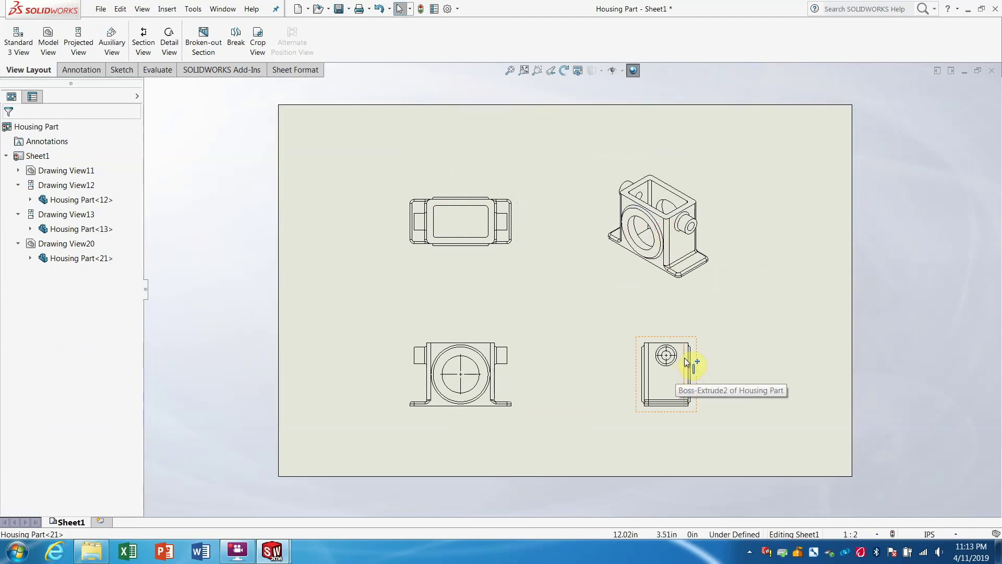
pyautogui.moveTo(677, 372); pyautogui.dragTo(695, 361)
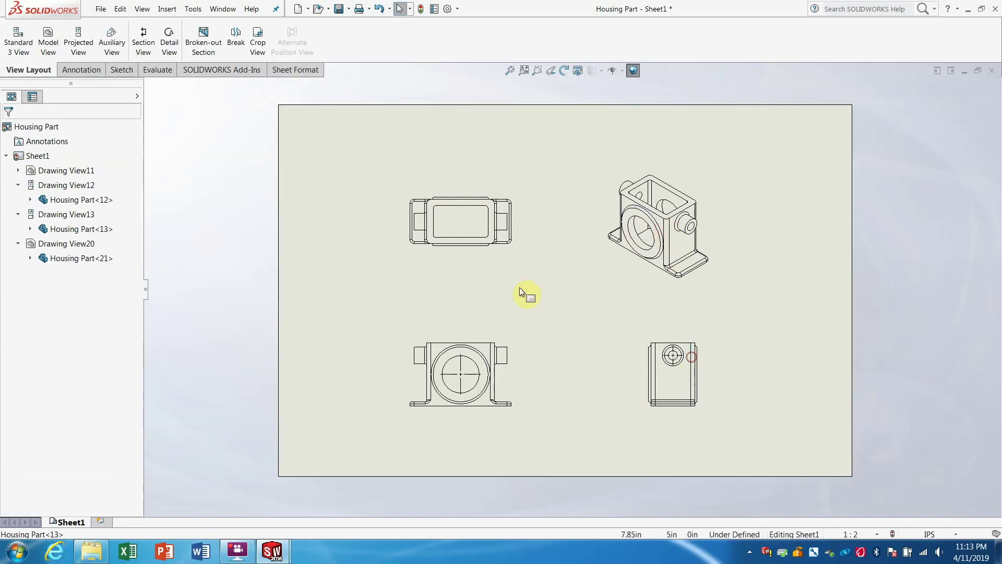
pyautogui.click(485, 263)
# Confirm the top view uses the Forge configuration and return to the sheet
pyautogui.click(463, 221)
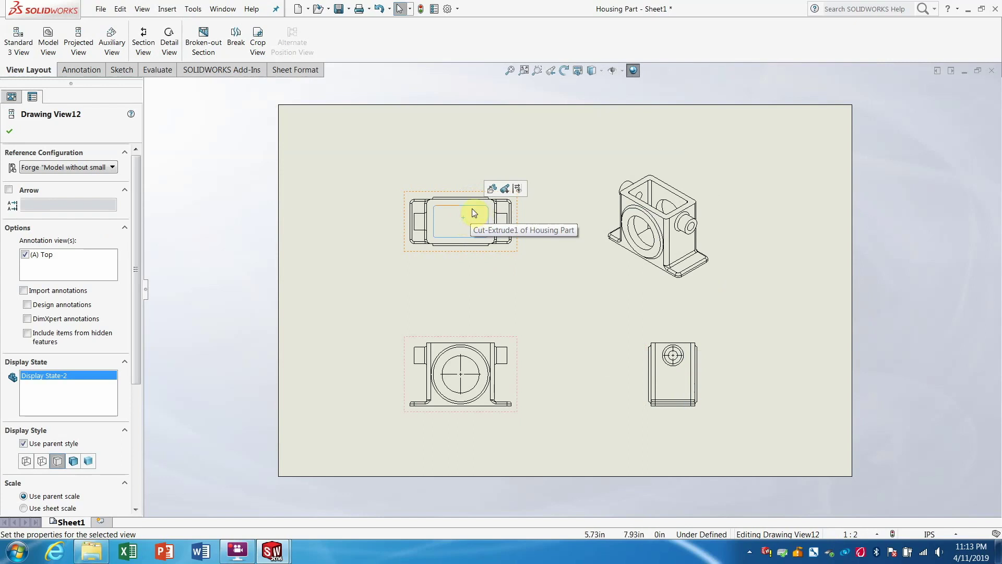
pyautogui.click(467, 207)
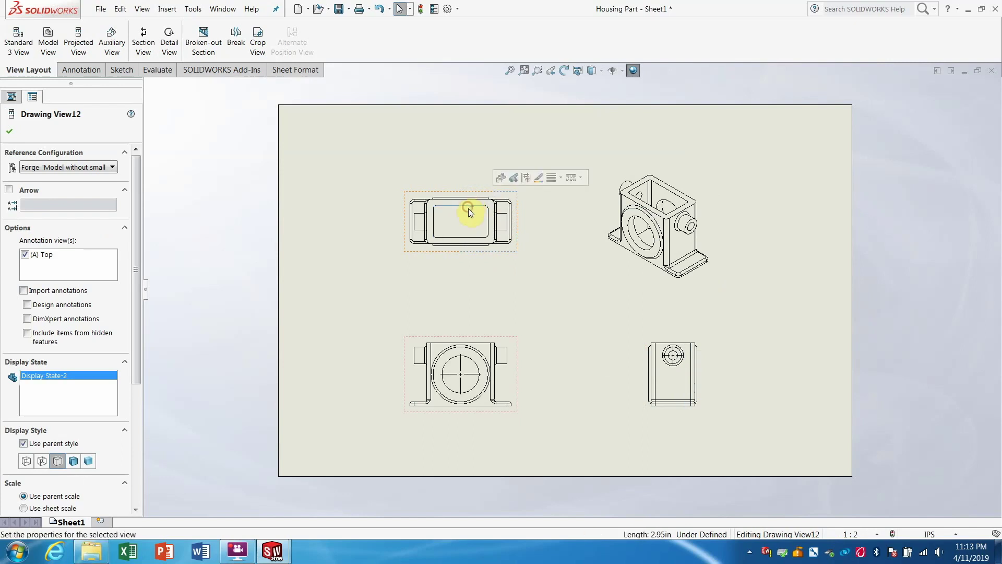
pyautogui.click(469, 209)
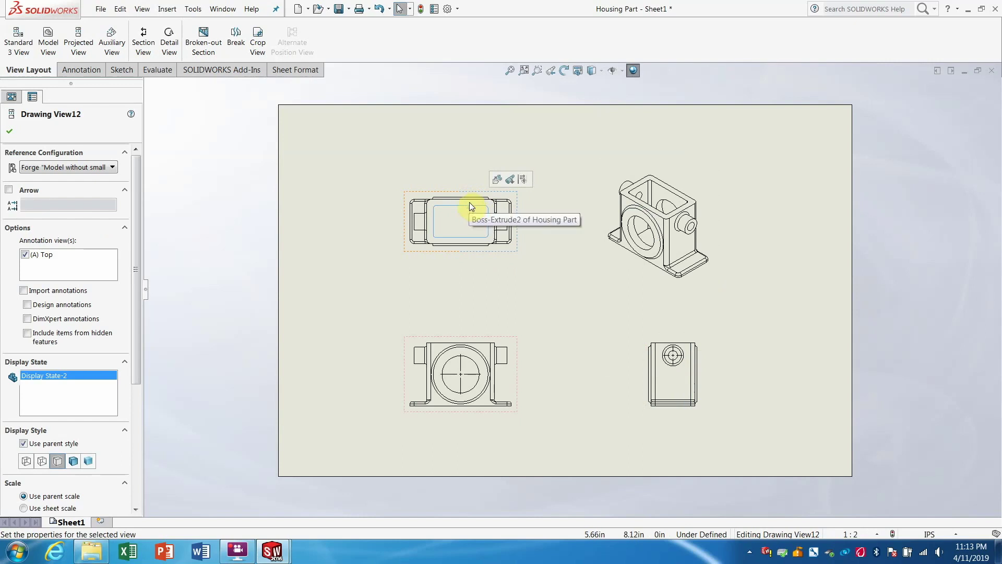
pyautogui.click(469, 202)
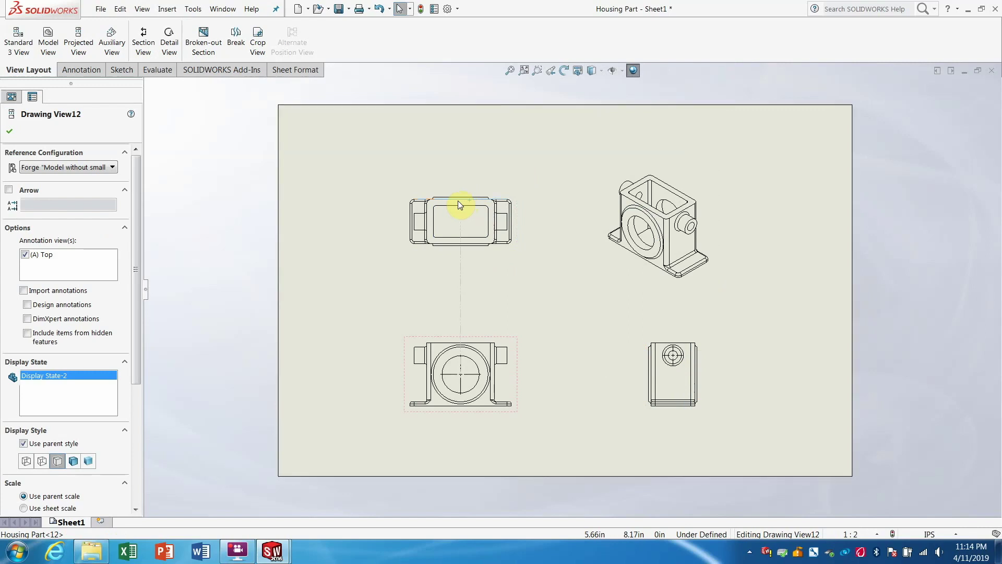
pyautogui.press('Escape')
pyautogui.click(519, 286)
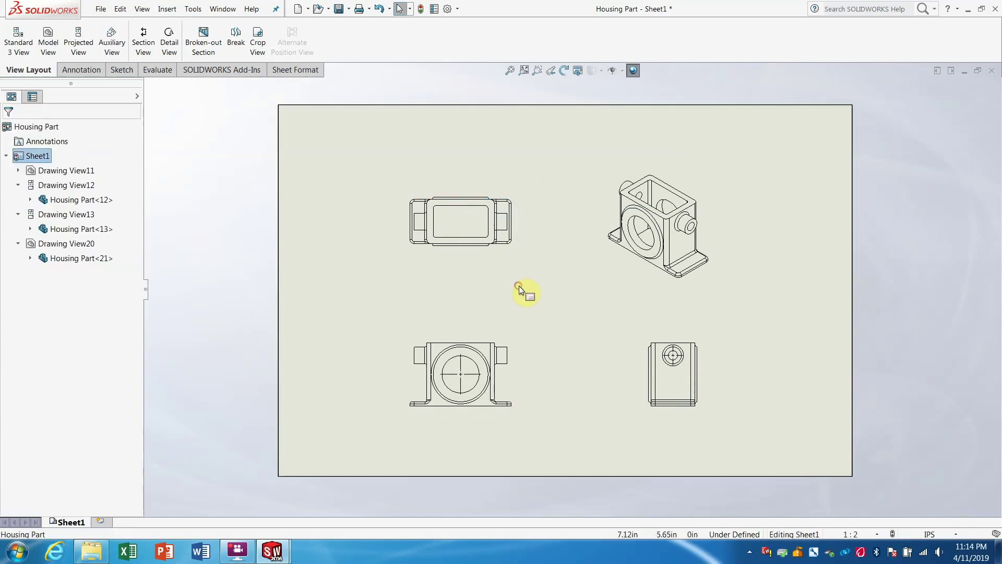
pyautogui.click(541, 302)
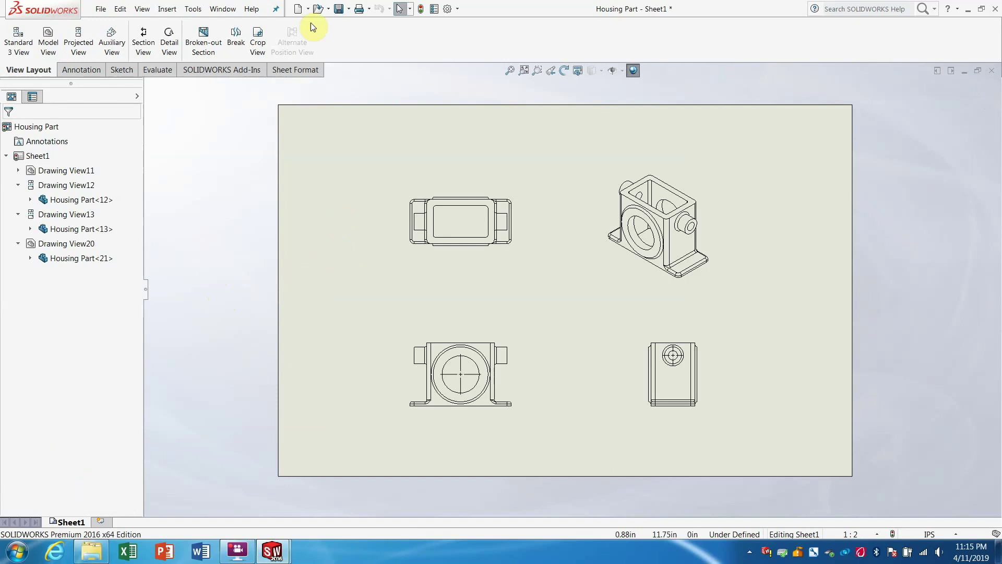
pyautogui.click(456, 11)
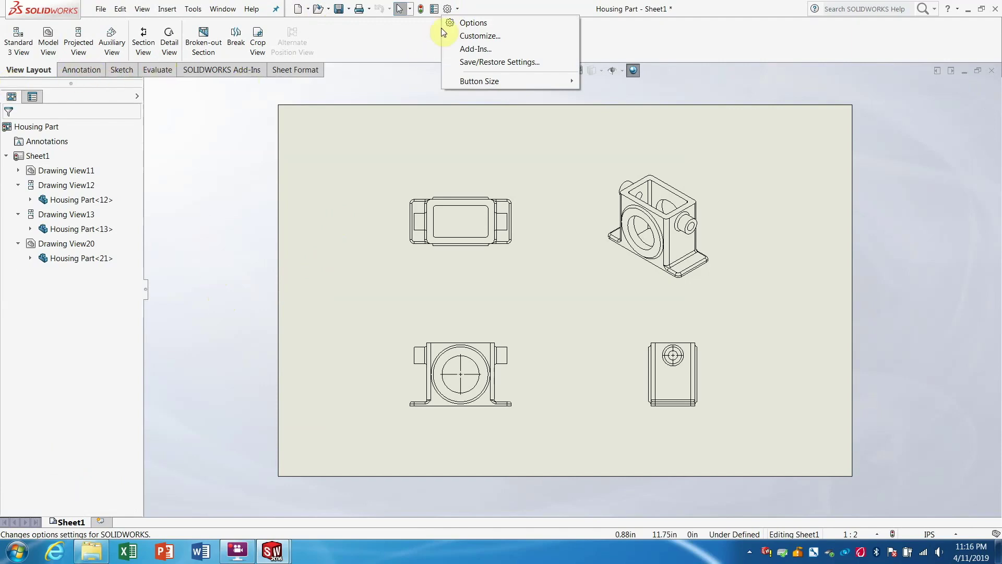
# Set the default drawing display style to Hidden lines visible in System Options
pyautogui.click(473, 22)
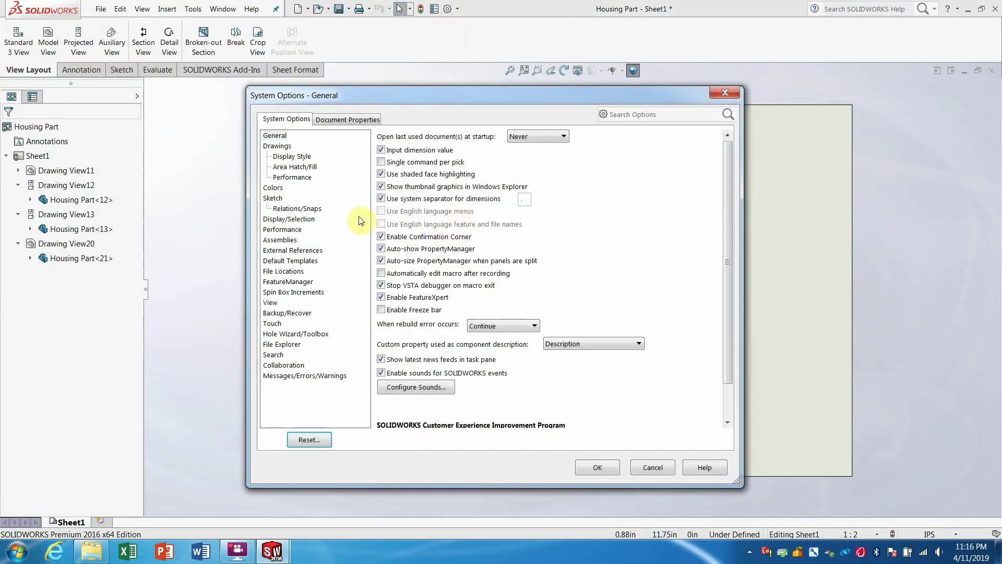
pyautogui.click(292, 156)
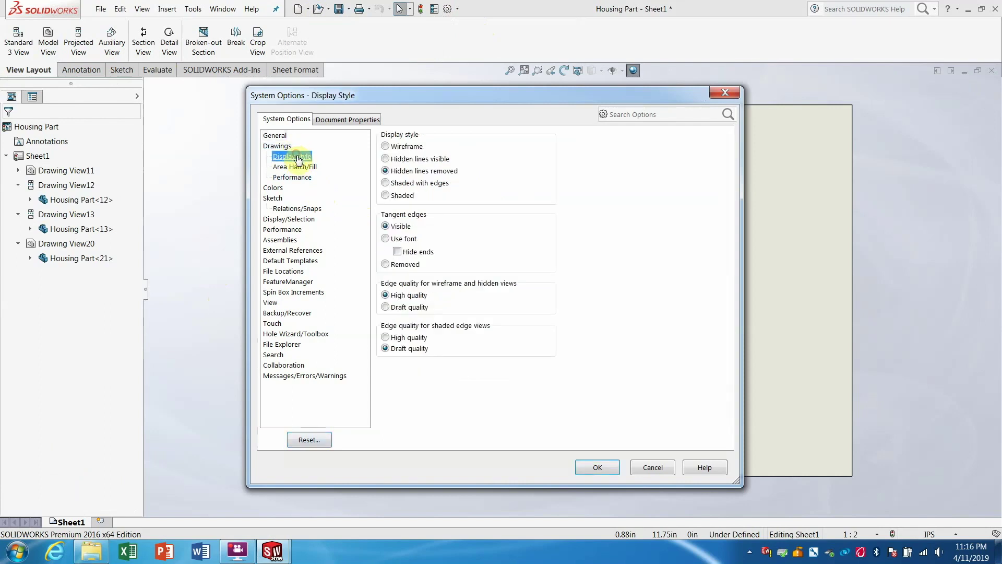
pyautogui.click(386, 159)
pyautogui.click(597, 468)
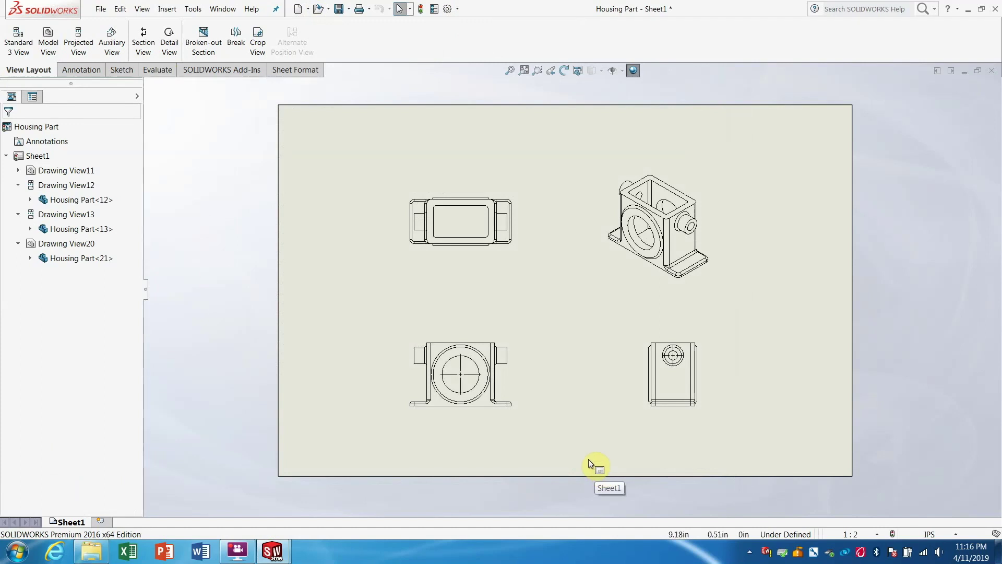
# Set isometric Drawing View20 to Shaded With Edges at High quality
pyautogui.click(678, 242)
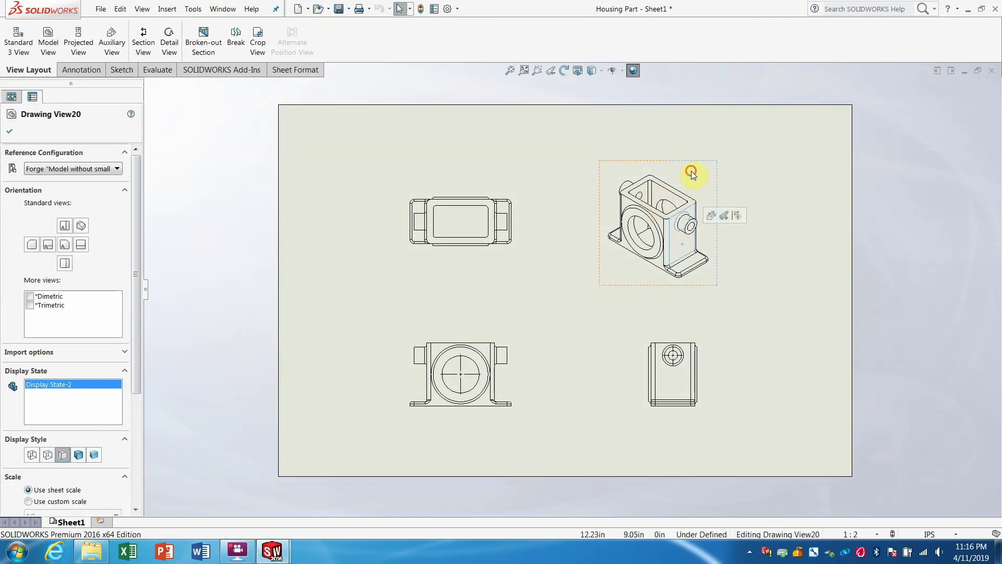
pyautogui.moveTo(137, 223); pyautogui.dragTo(144, 297)
pyautogui.click(79, 346)
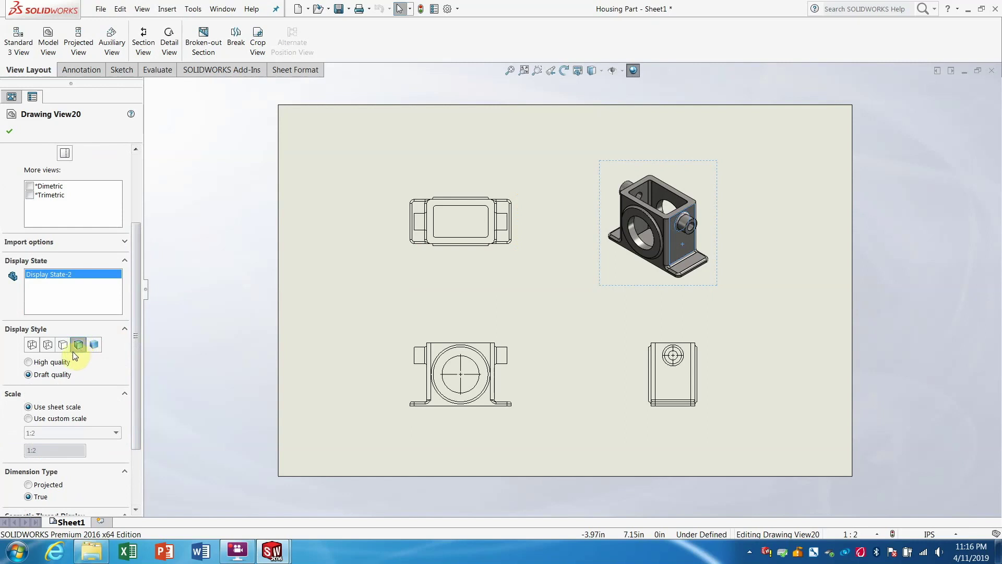
pyautogui.click(29, 362)
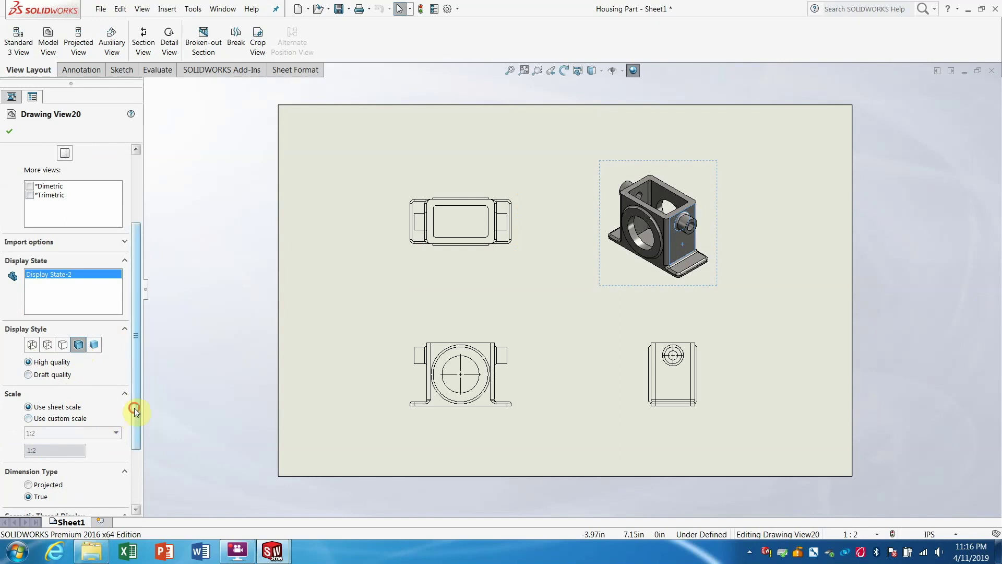
pyautogui.moveTo(134, 408); pyautogui.dragTo(139, 477)
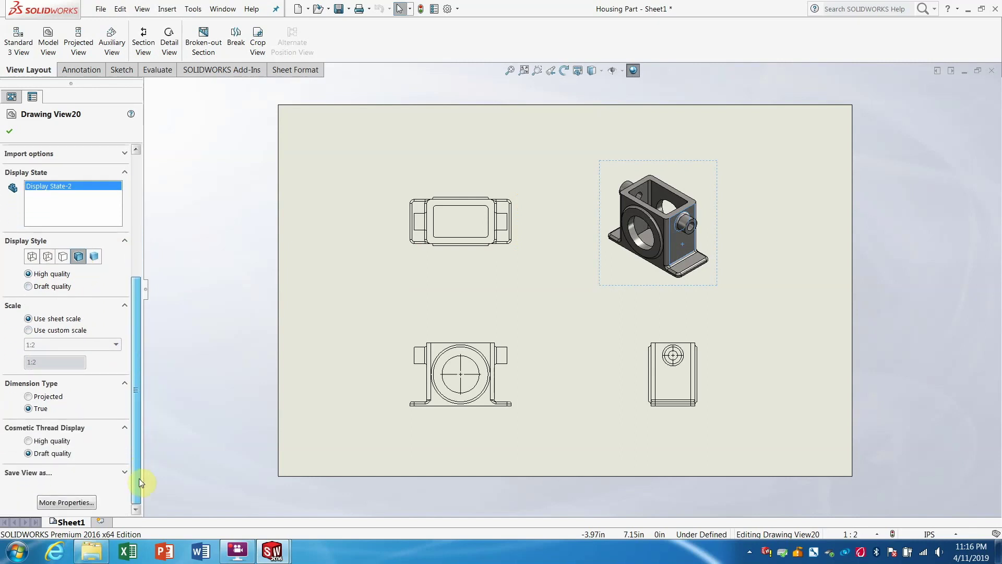
pyautogui.moveTo(151, 468); pyautogui.dragTo(152, 317)
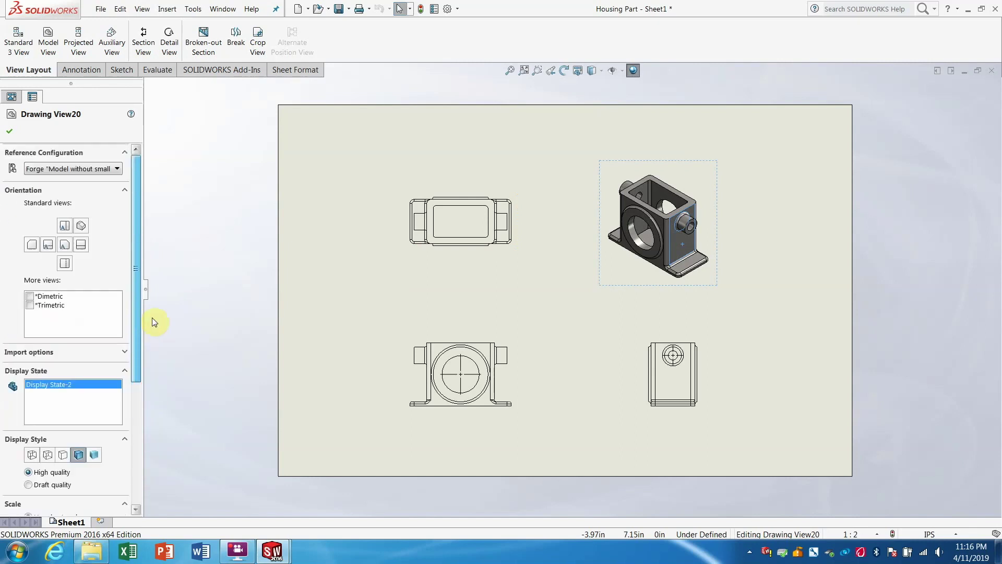
pyautogui.click(10, 131)
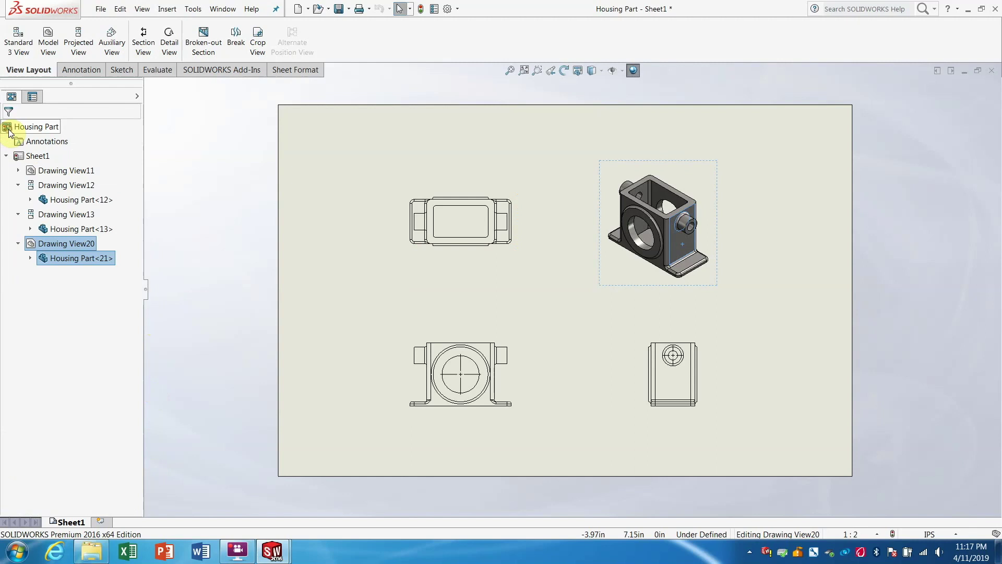
# Set the top, front and right views to Hidden Lines Visible display style
pyautogui.click(459, 217)
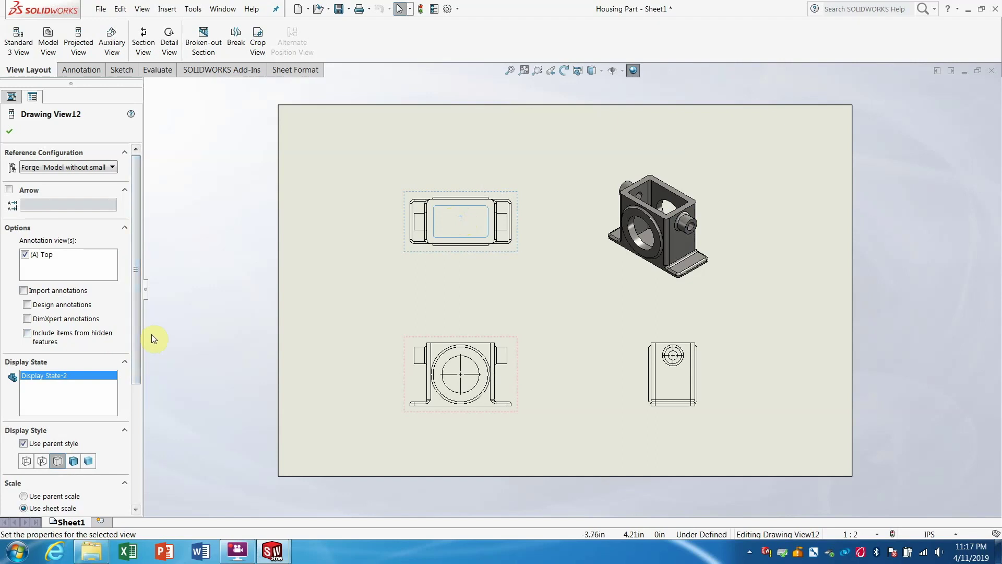
pyautogui.moveTo(137, 306); pyautogui.dragTo(151, 434)
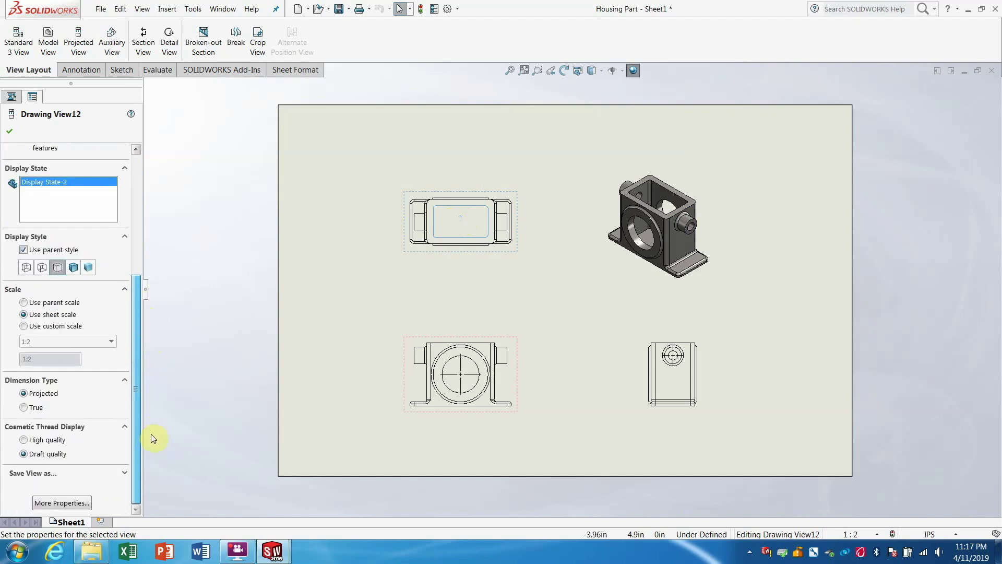
pyautogui.click(44, 269)
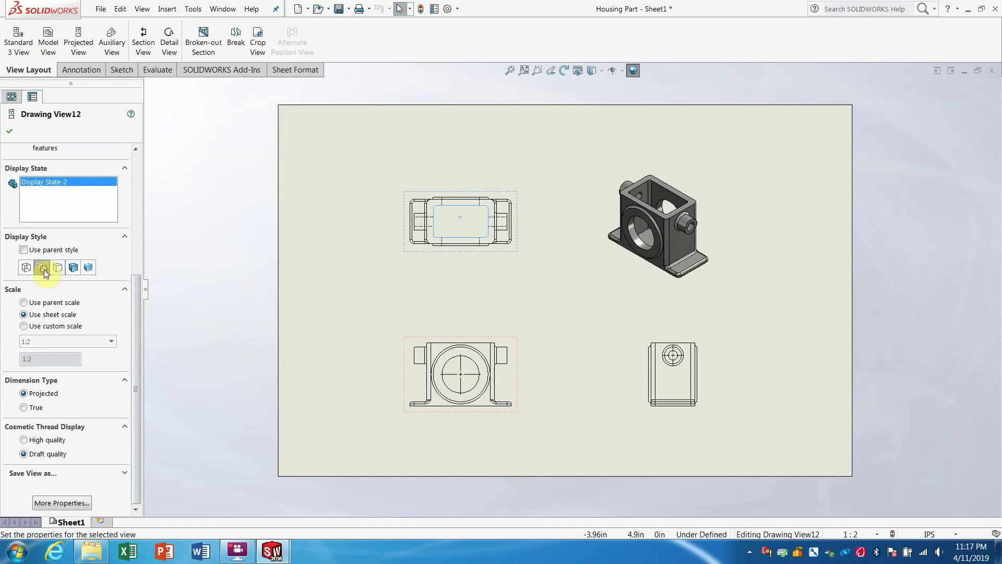
pyautogui.click(9, 130)
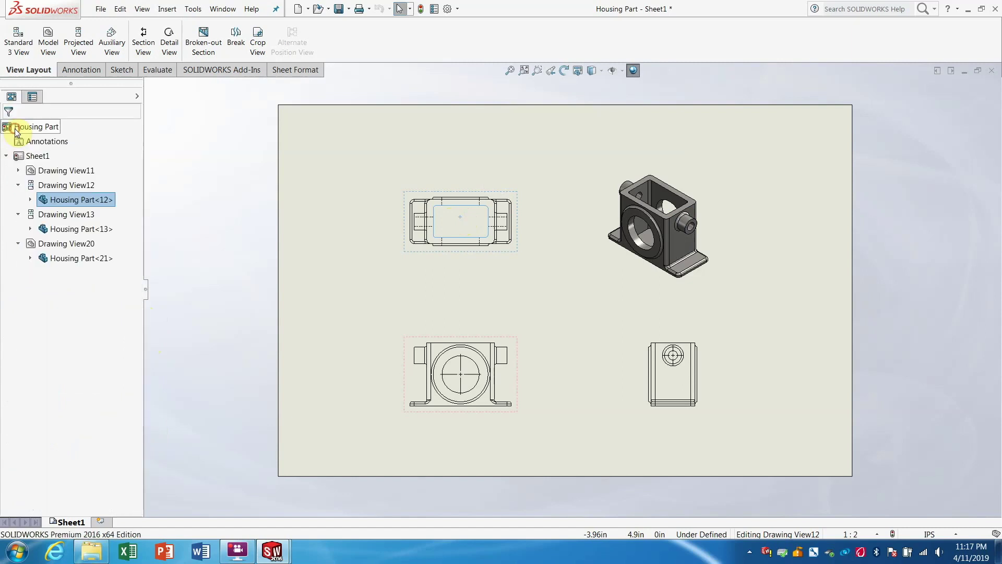
pyautogui.click(513, 380)
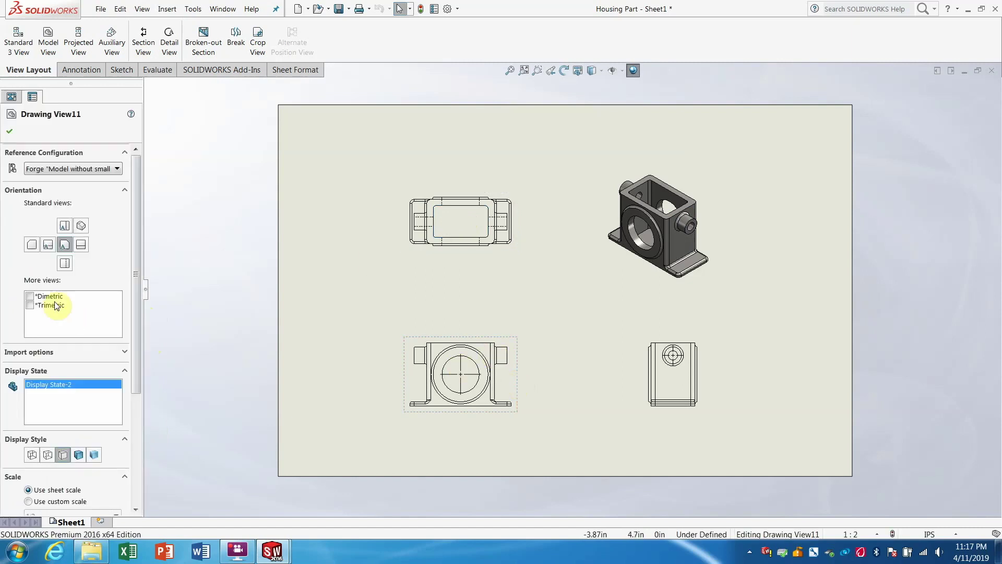
pyautogui.click(48, 454)
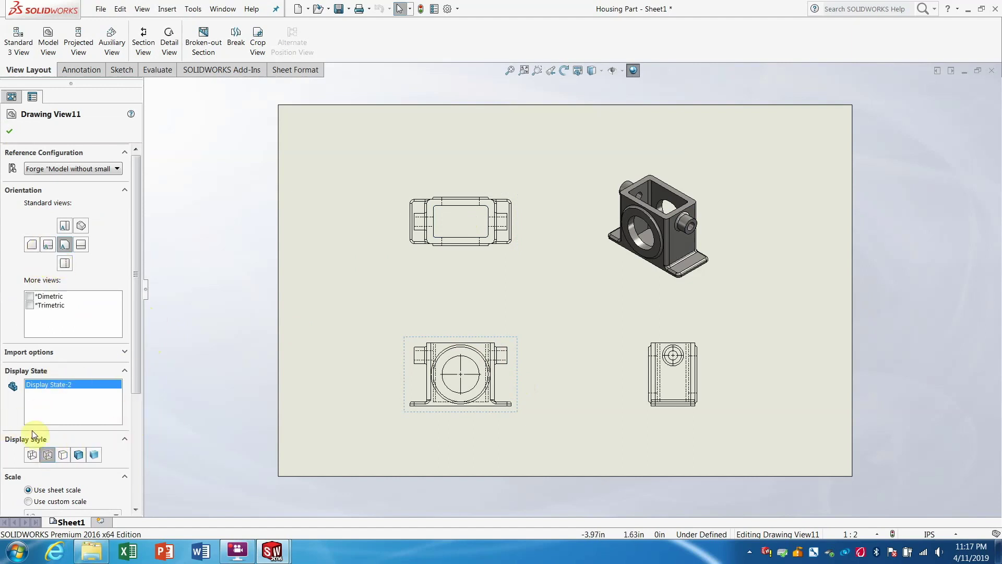
pyautogui.click(9, 131)
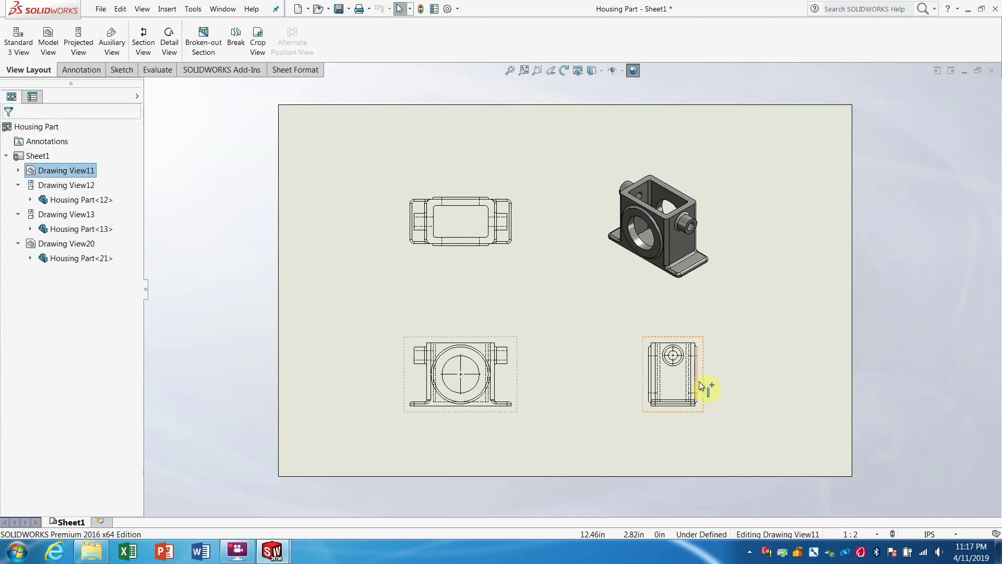
pyautogui.click(669, 379)
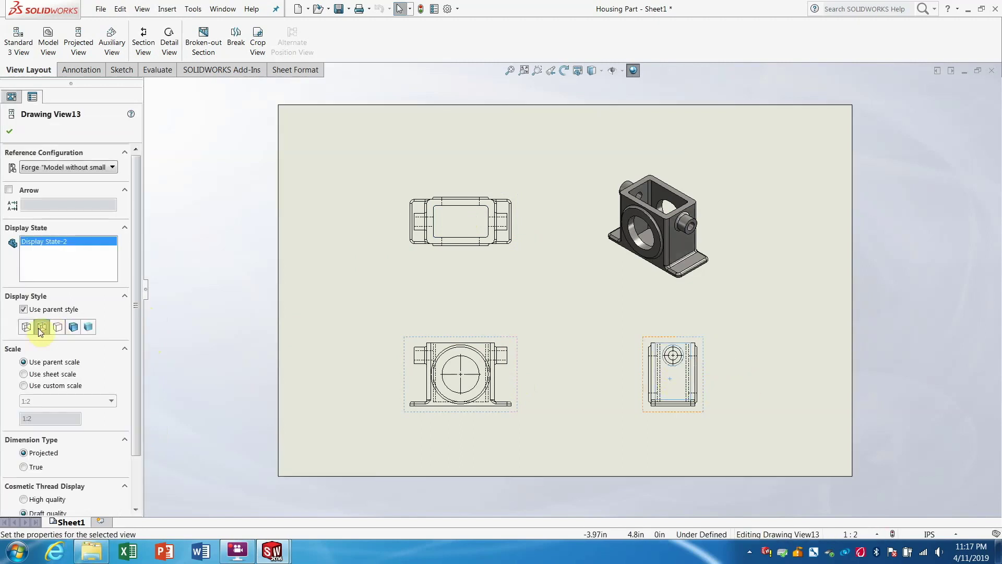
pyautogui.click(9, 131)
pyautogui.click(340, 306)
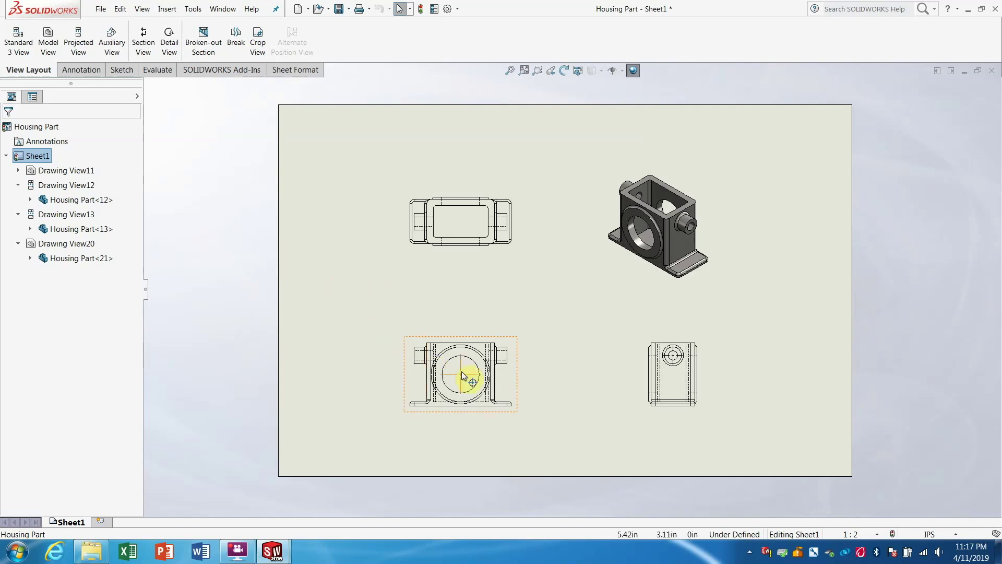
# Set Tangent Edges Removed on the front and top views
pyautogui.scroll(-2, 463, 375)
pyautogui.scroll(-3, 505, 345)
pyautogui.rightClick(505, 346)
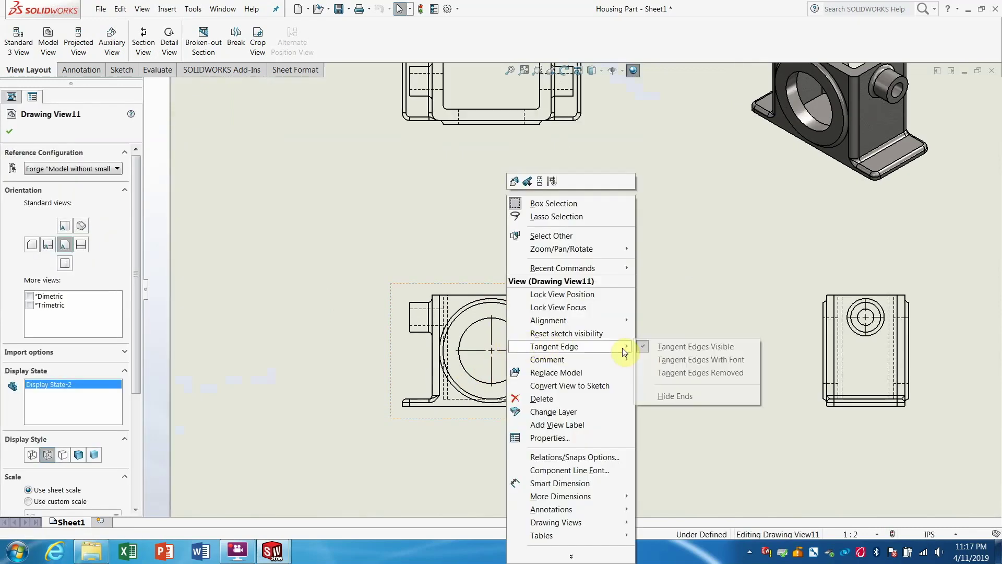
pyautogui.moveTo(553, 346)
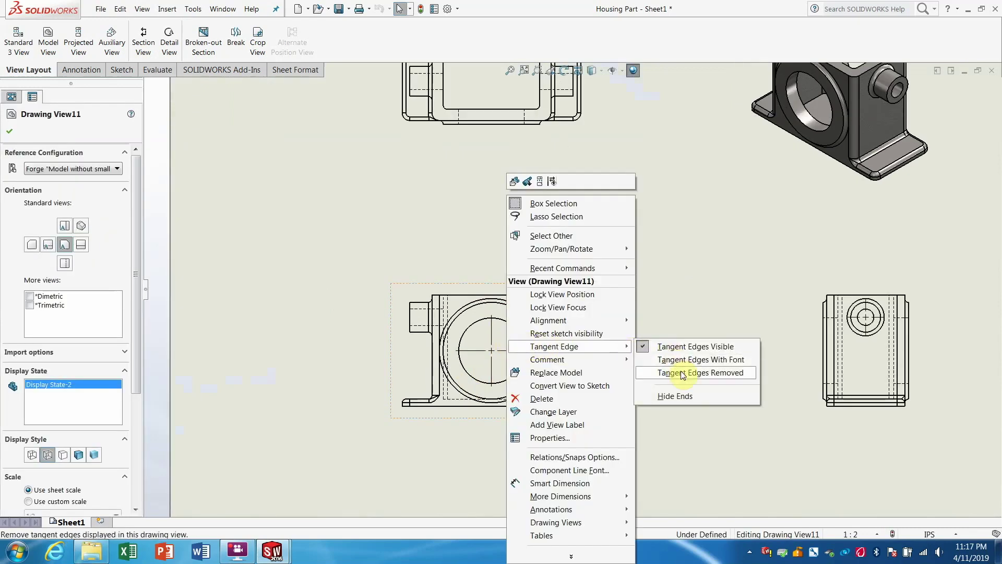
pyautogui.click(682, 374)
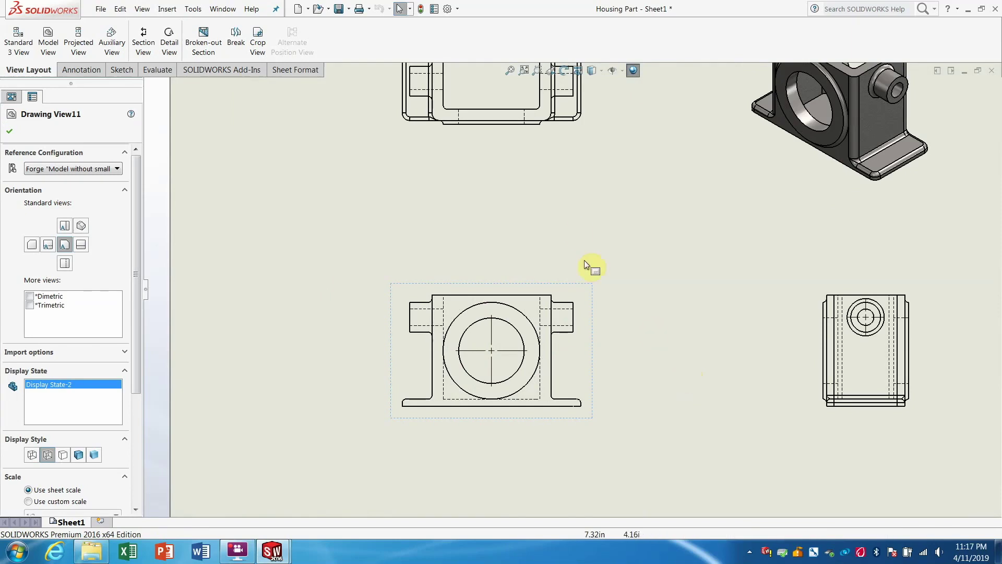
pyautogui.scroll(1, 563, 146)
pyautogui.scroll(-2, 559, 131)
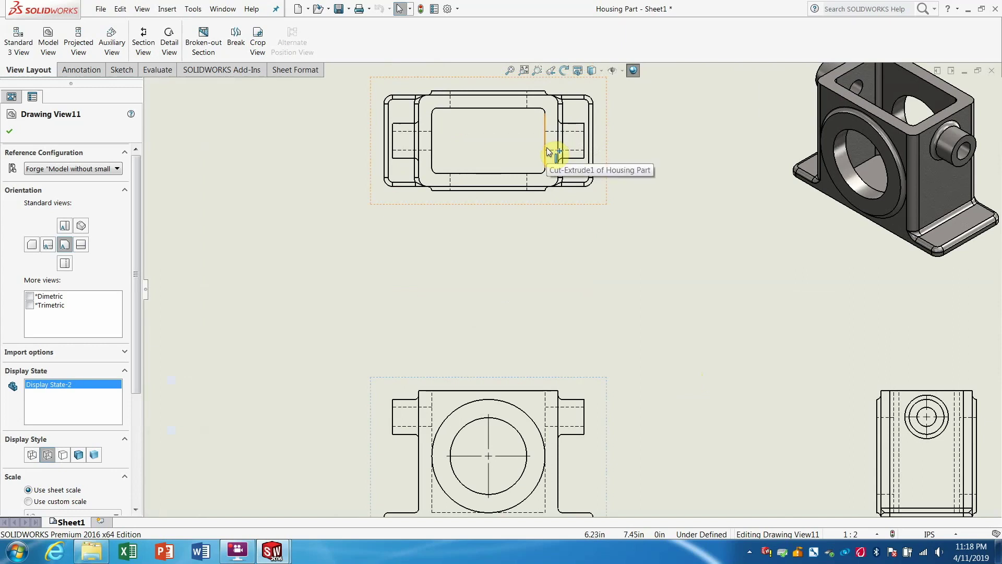
pyautogui.rightClick(548, 151)
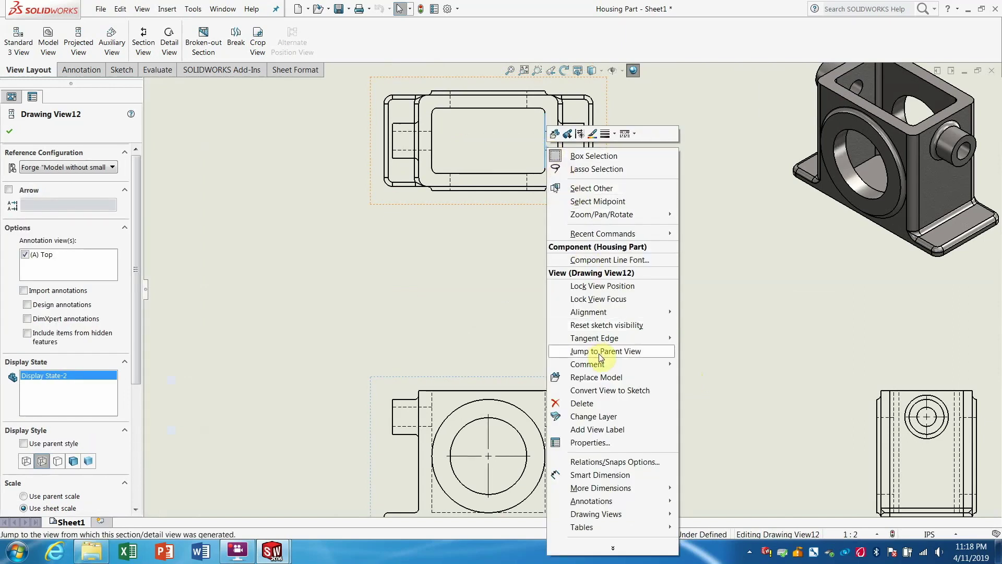
pyautogui.moveTo(594, 338)
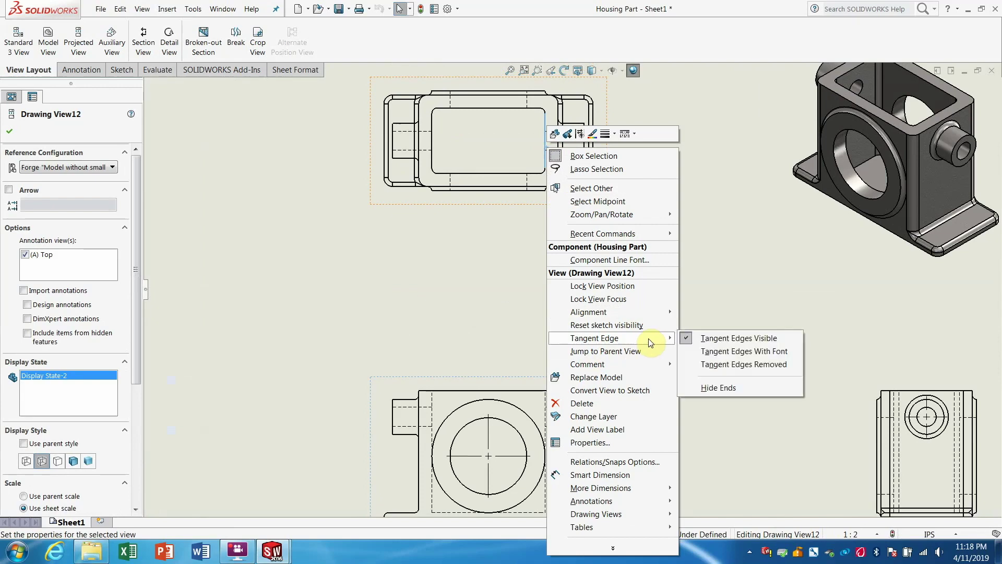
pyautogui.click(721, 365)
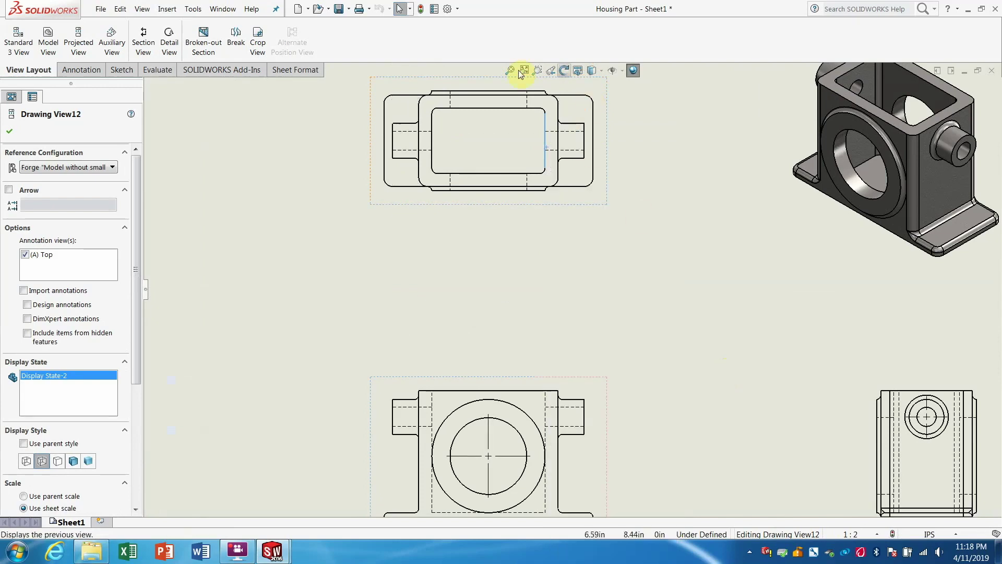
pyautogui.click(521, 74)
pyautogui.click(871, 296)
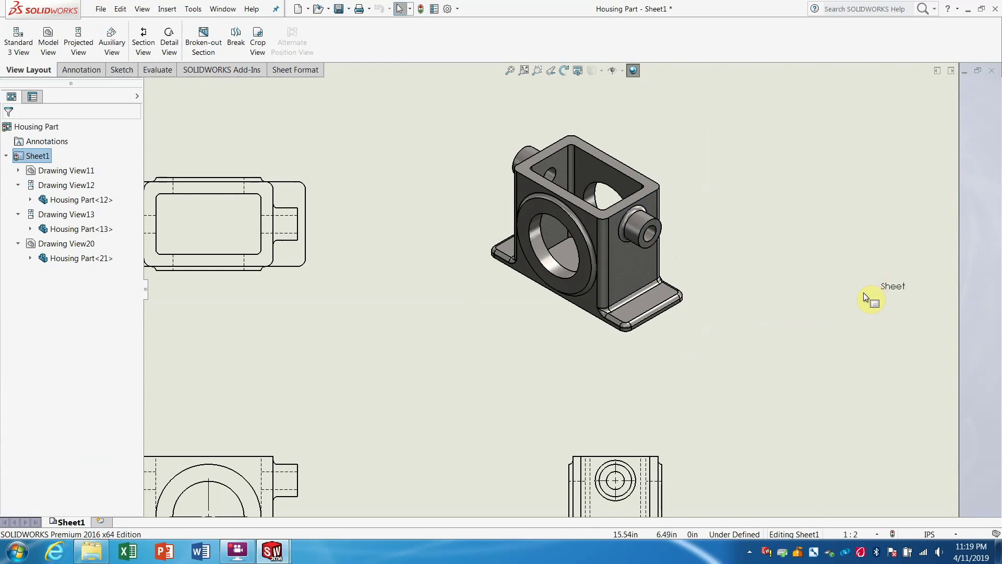
# Remove tangent edges from the right view and zoom to fit the sheet
pyautogui.scroll(1, 747, 364)
pyautogui.scroll(-1, 645, 479)
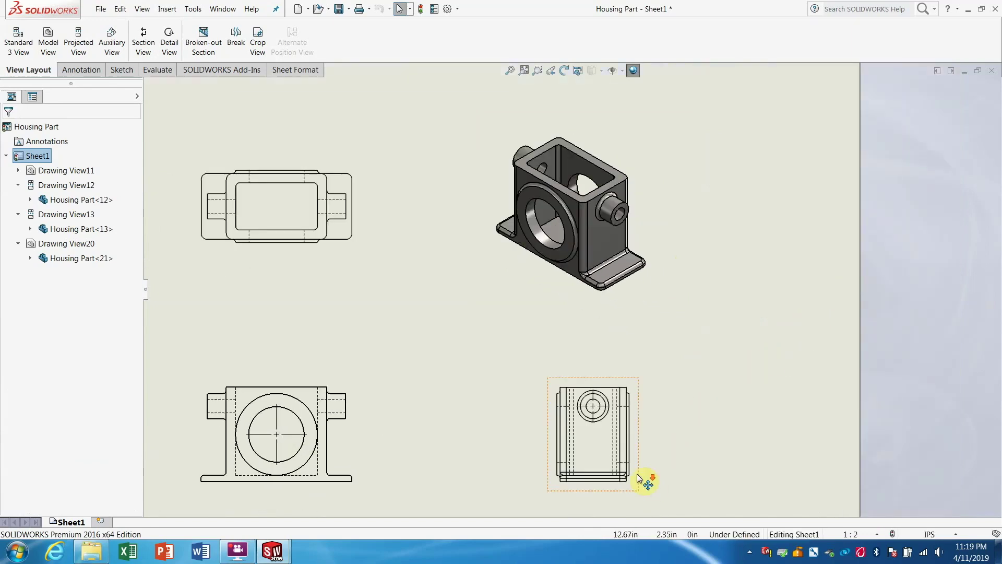
pyautogui.scroll(-1, 593, 440)
pyautogui.click(594, 437)
pyautogui.rightClick(591, 430)
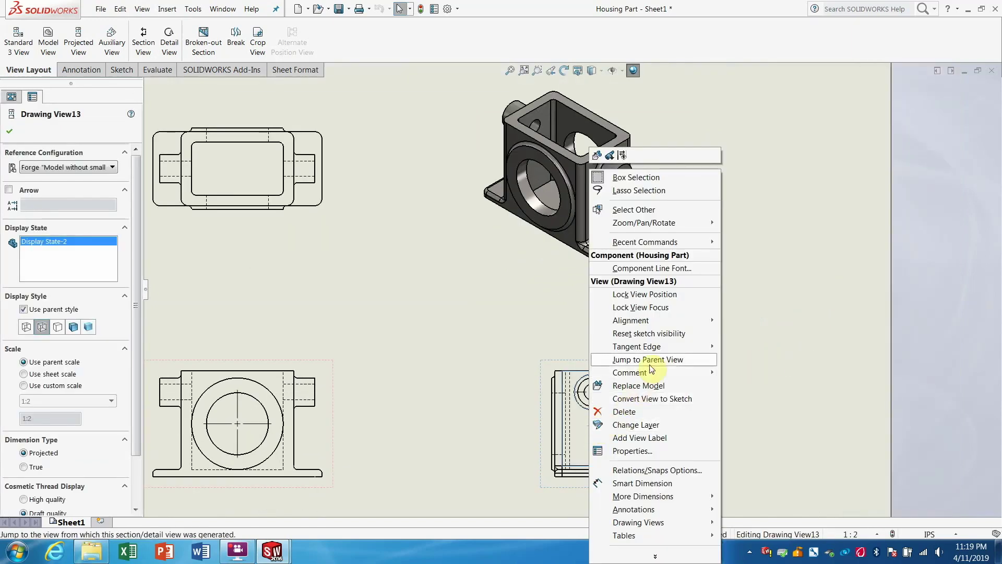
pyautogui.moveTo(650, 346)
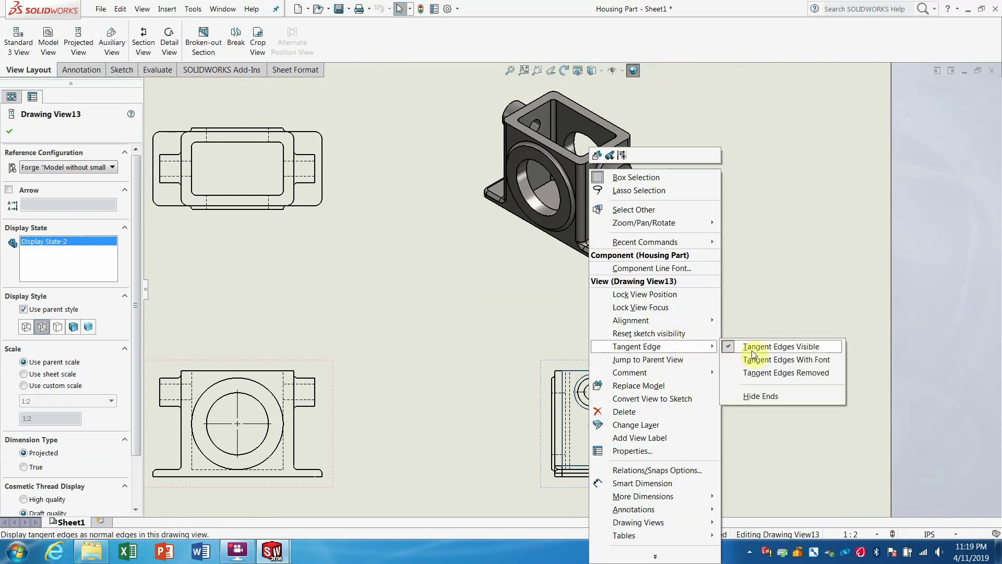
pyautogui.click(758, 373)
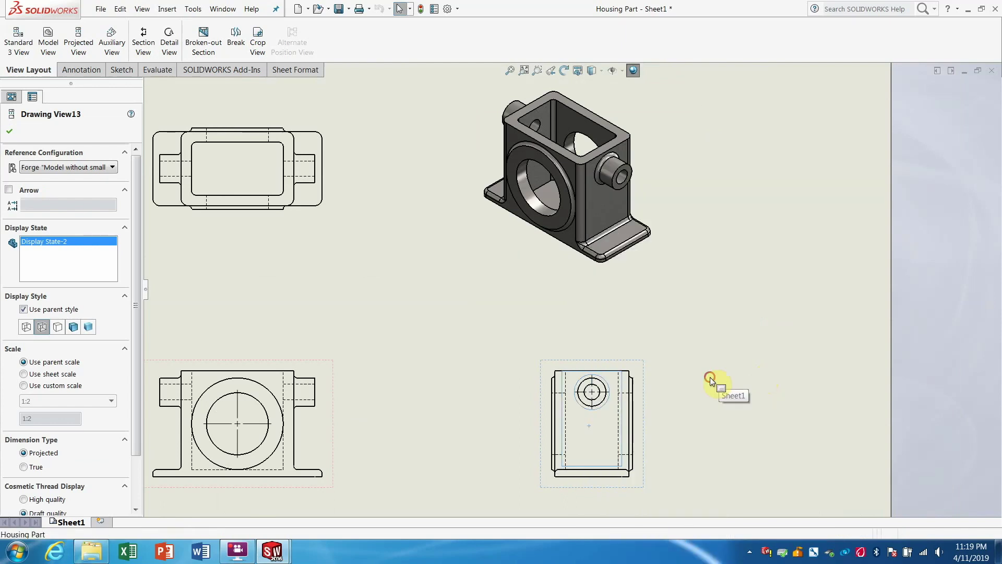
pyautogui.click(710, 377)
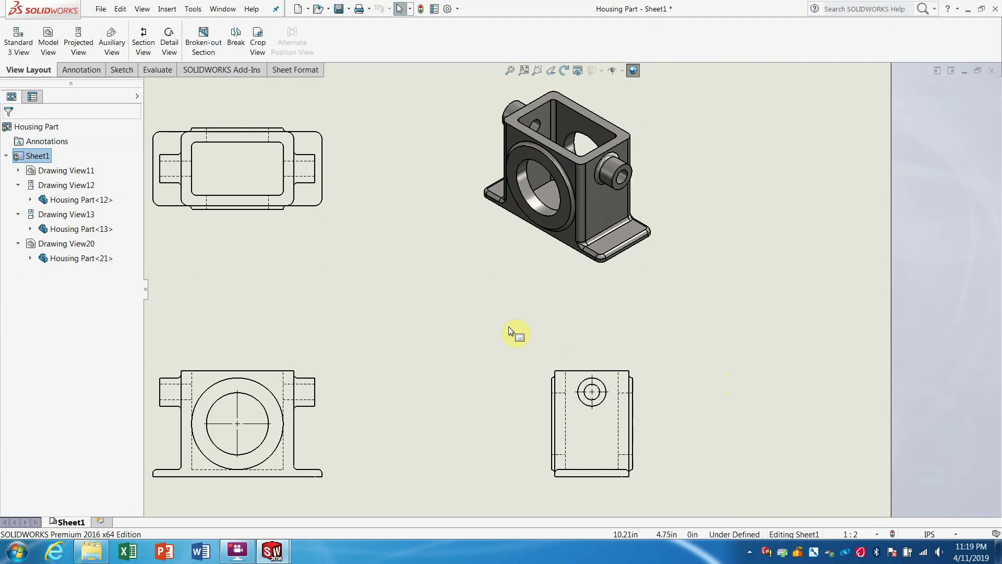
pyautogui.press('f')
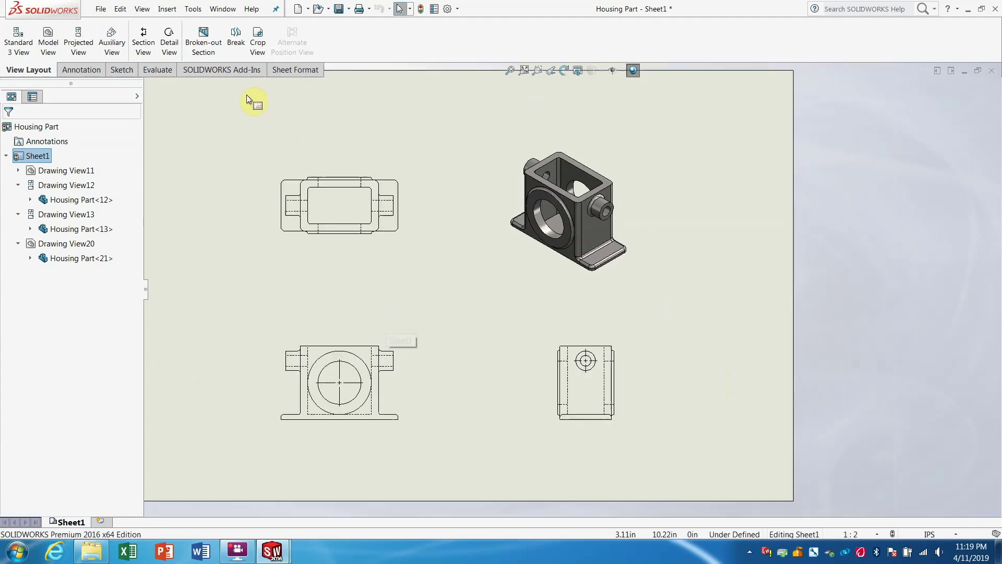
# Cut Section A-A vertically through the hole centre and place it right of the front view
pyautogui.click(147, 47)
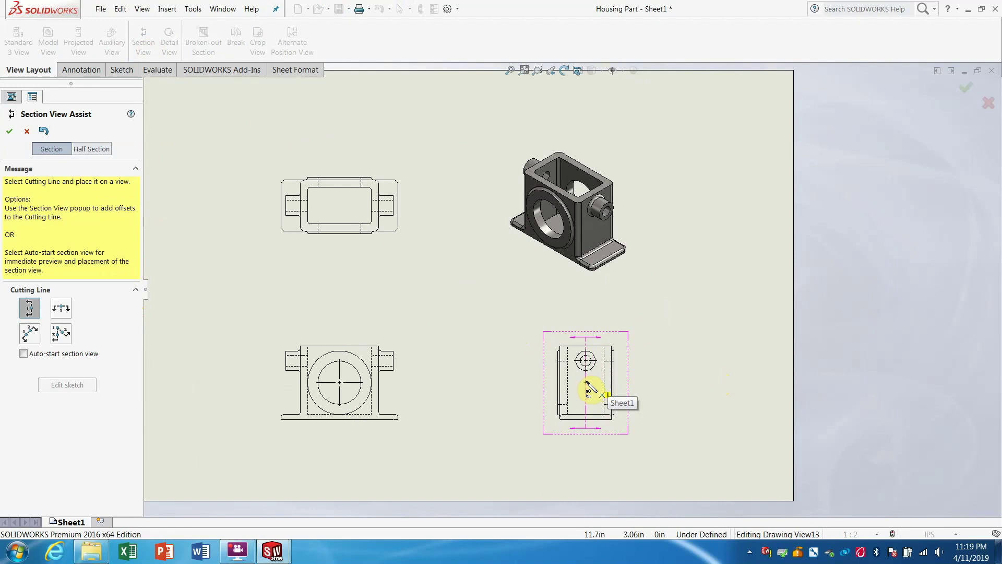
pyautogui.scroll(-5, 590, 389)
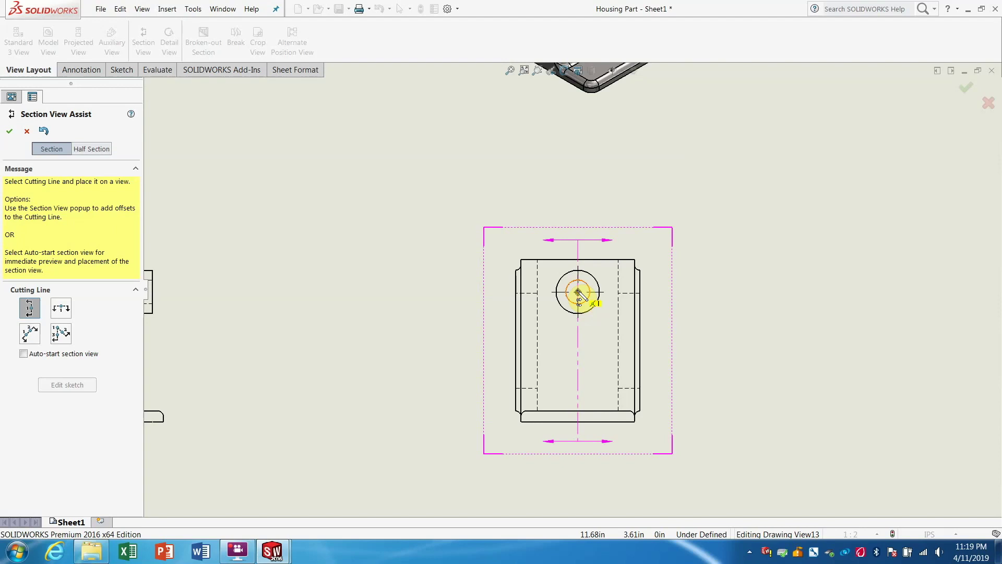
pyautogui.click(578, 294)
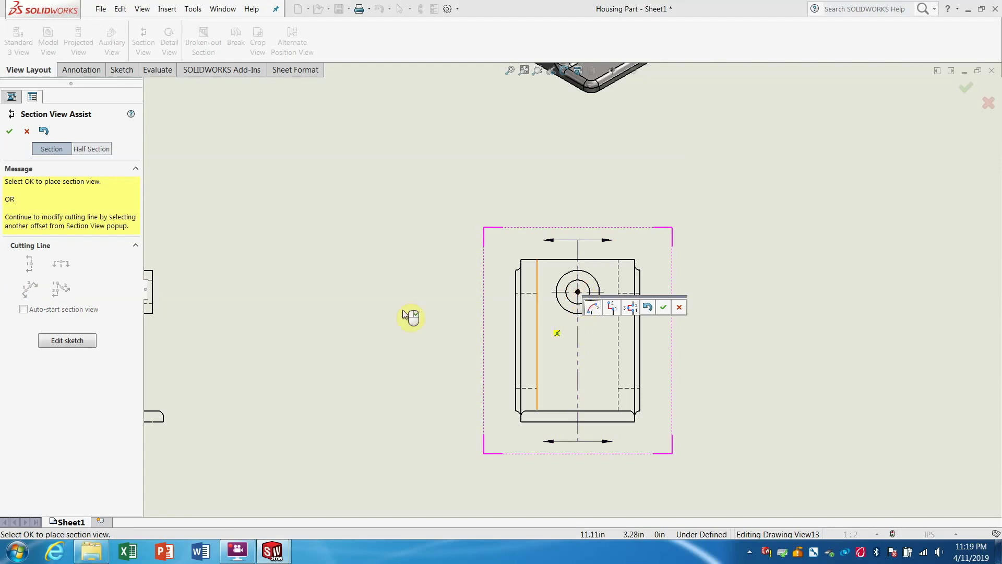
pyautogui.click(660, 307)
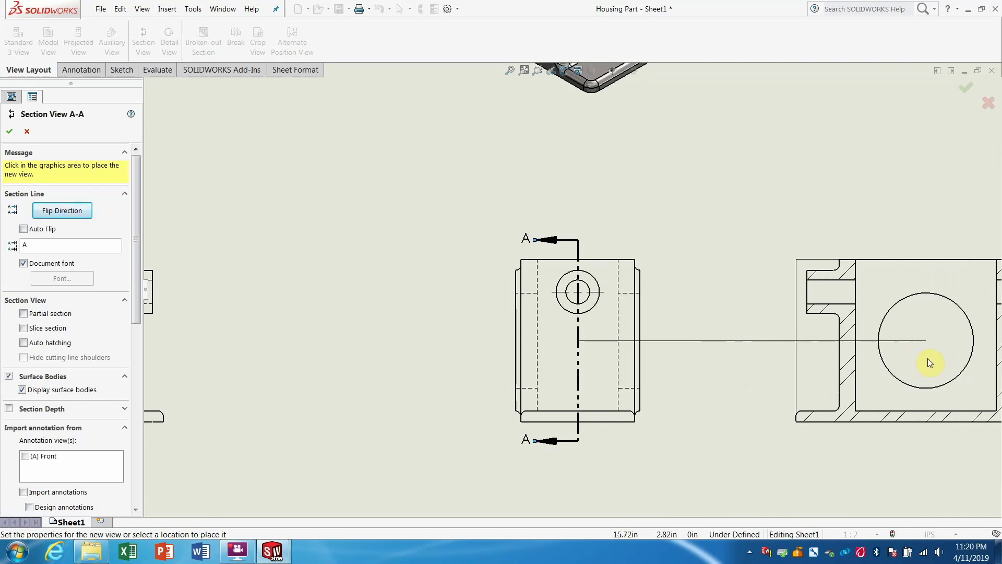
pyautogui.click(889, 364)
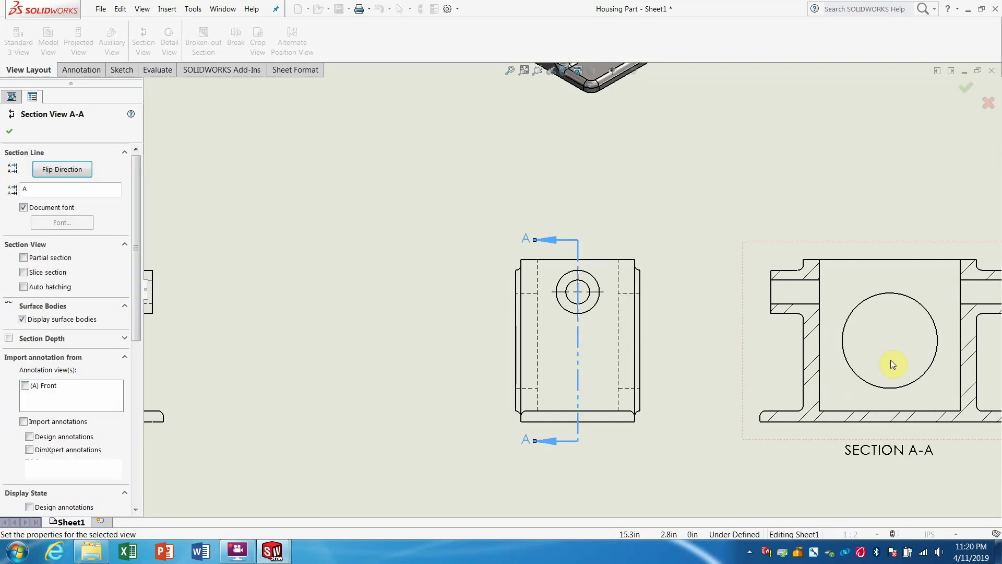
# Shift the cut view and Section A-A left so they sit closer together
pyautogui.scroll(2, 755, 457)
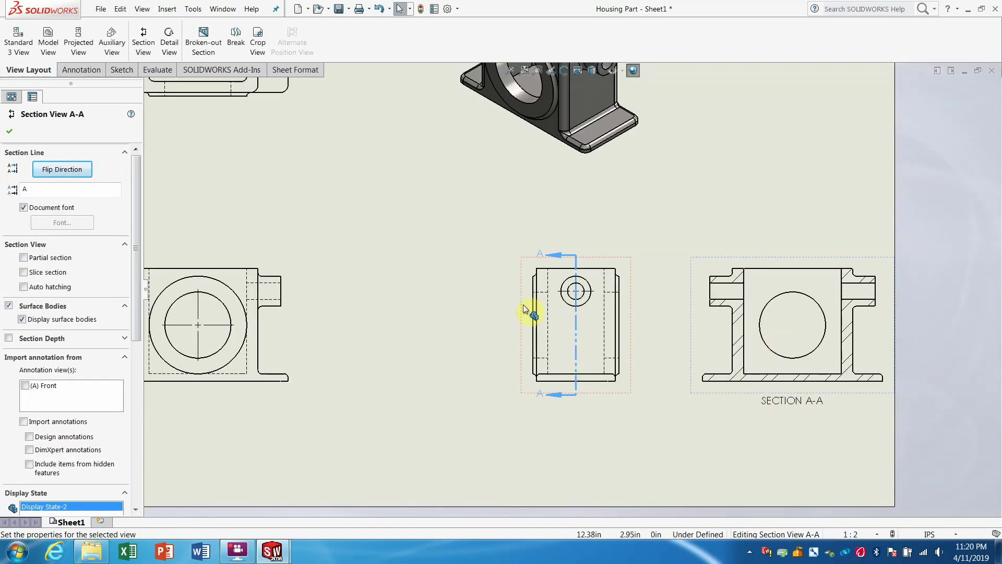
pyautogui.click(609, 266)
pyautogui.moveTo(608, 262); pyautogui.dragTo(539, 264)
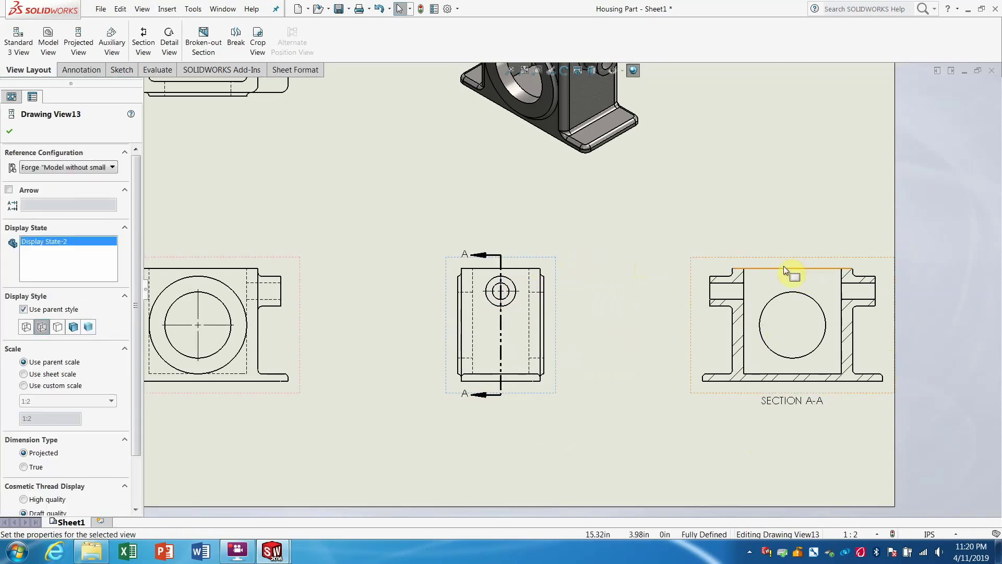
pyautogui.moveTo(777, 268); pyautogui.dragTo(684, 272)
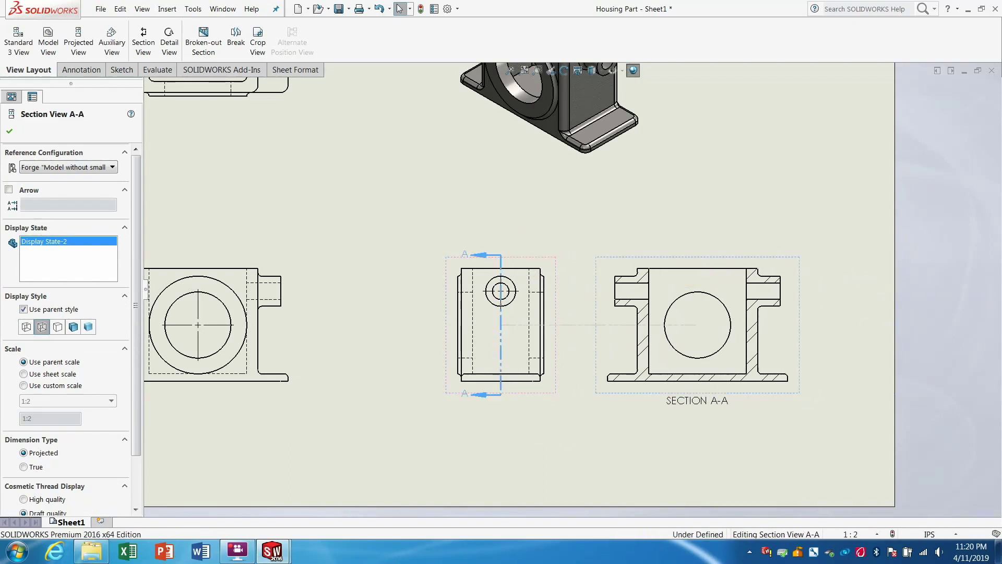
pyautogui.click(614, 457)
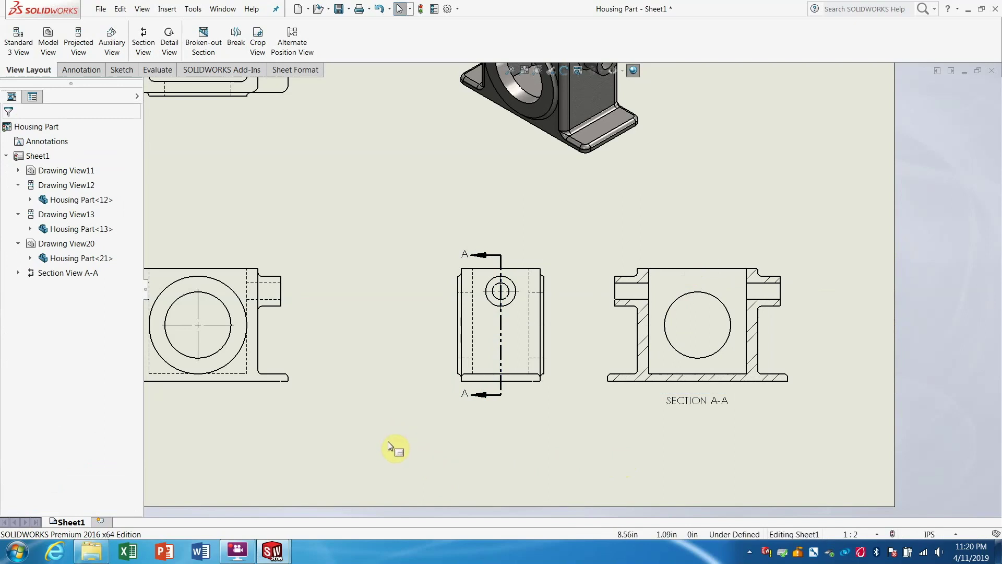
# Set Section A-A's display style to Hidden Lines Removed
pyautogui.click(722, 398)
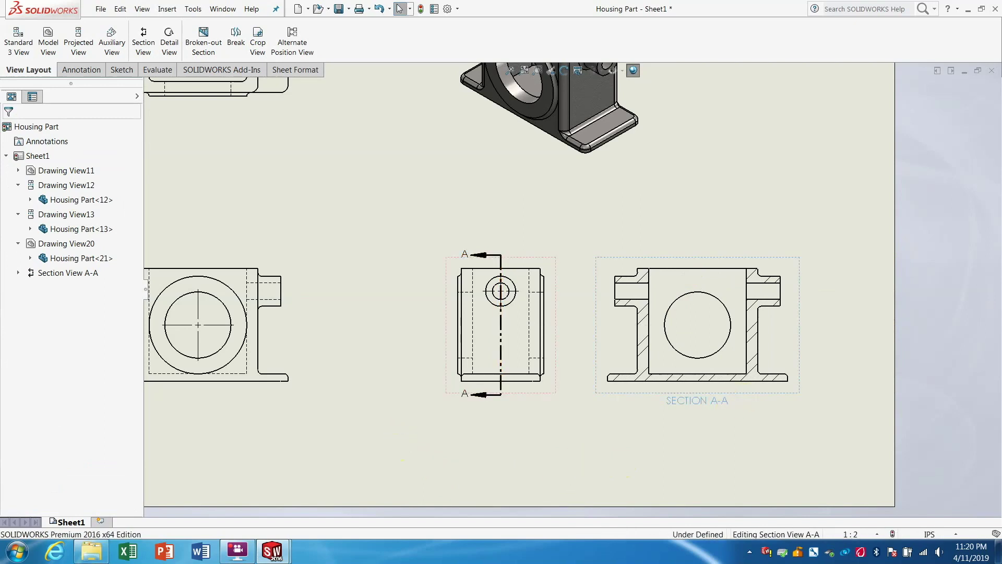
pyautogui.click(722, 290)
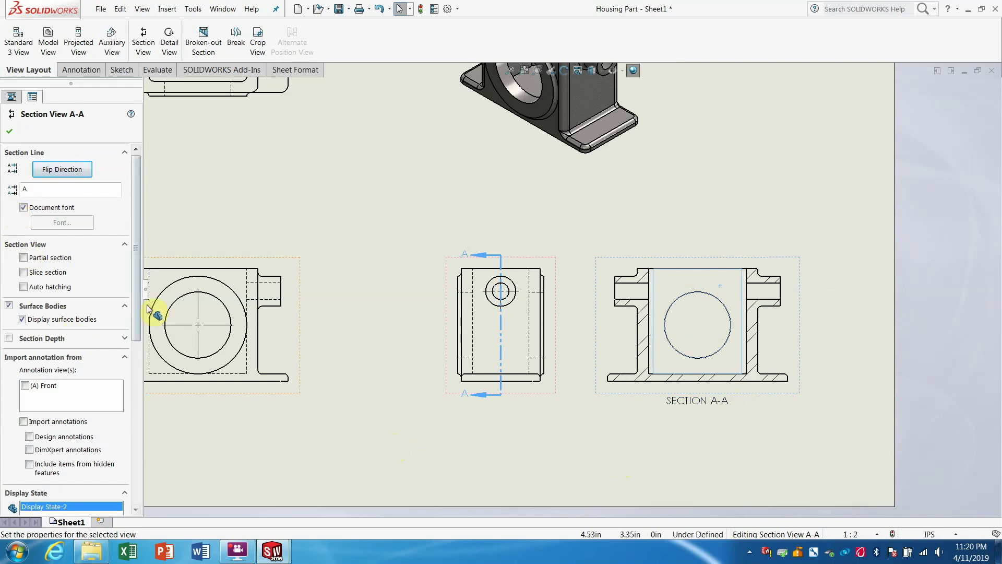
pyautogui.moveTo(137, 304); pyautogui.dragTo(145, 447)
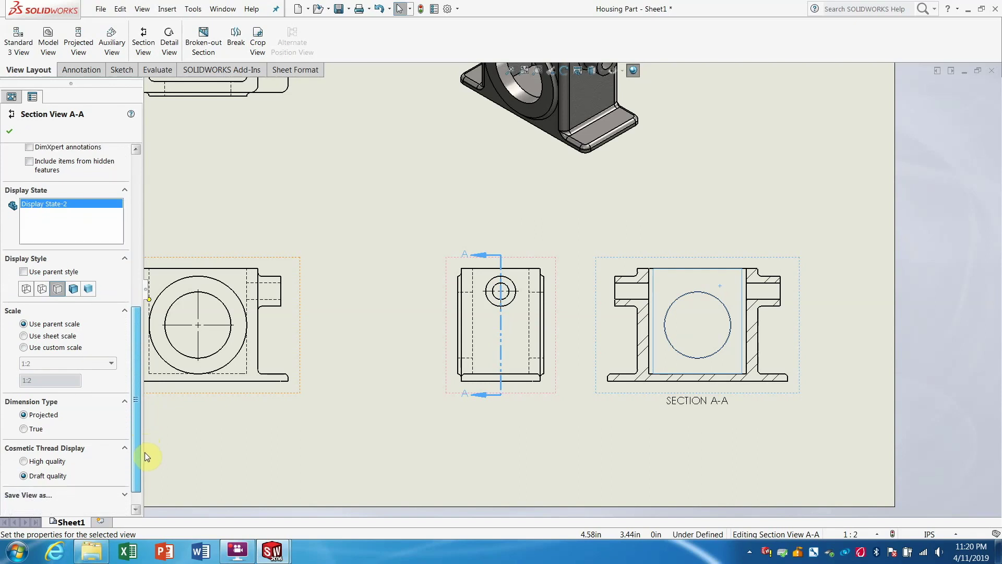
pyautogui.moveTo(145, 445); pyautogui.dragTo(145, 453)
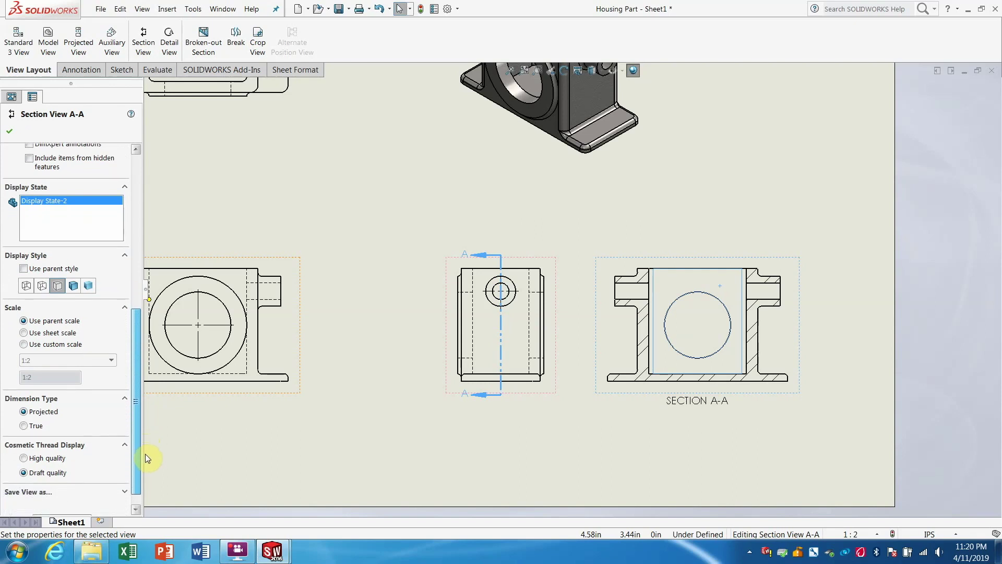
pyautogui.click(59, 286)
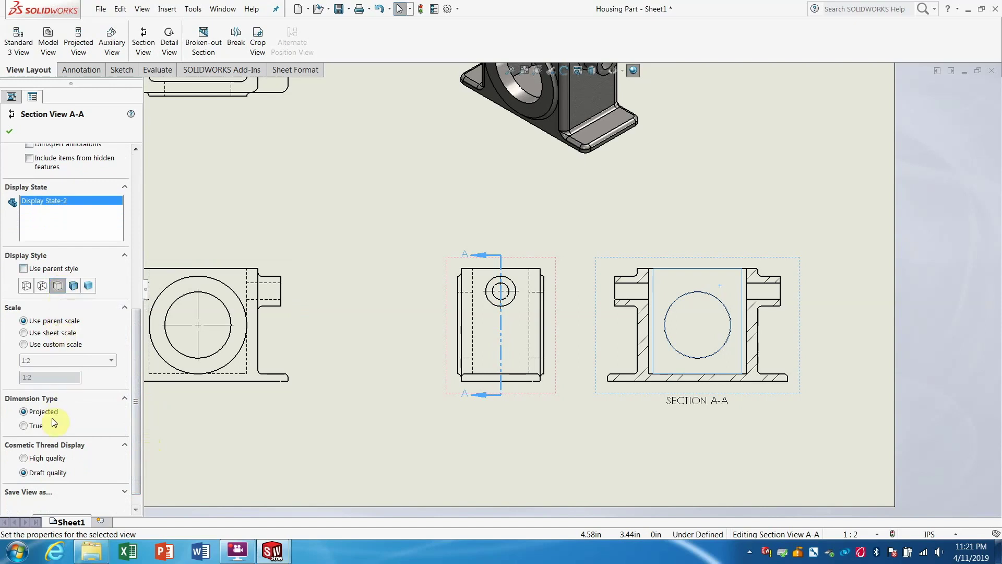
pyautogui.click(10, 131)
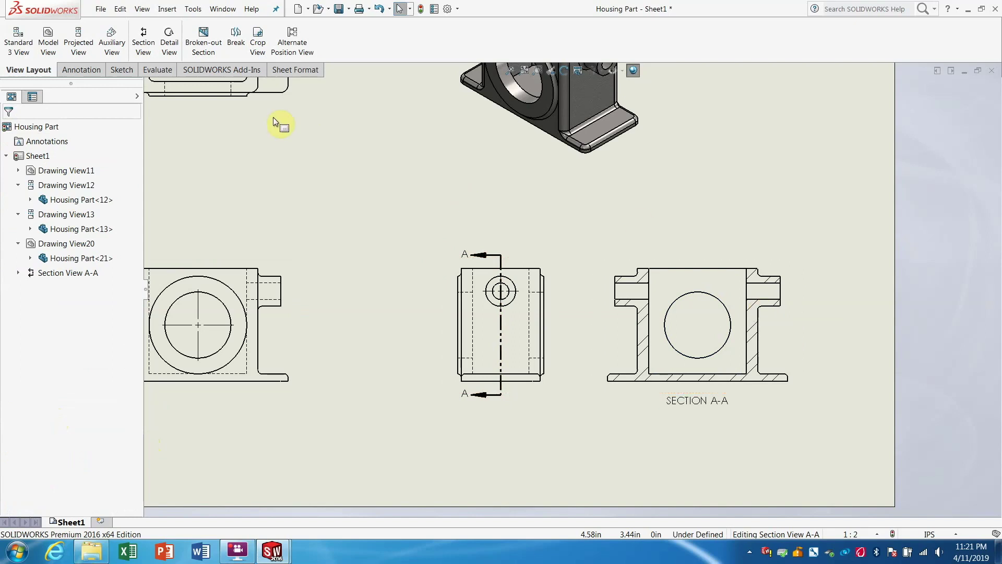
pyautogui.click(166, 44)
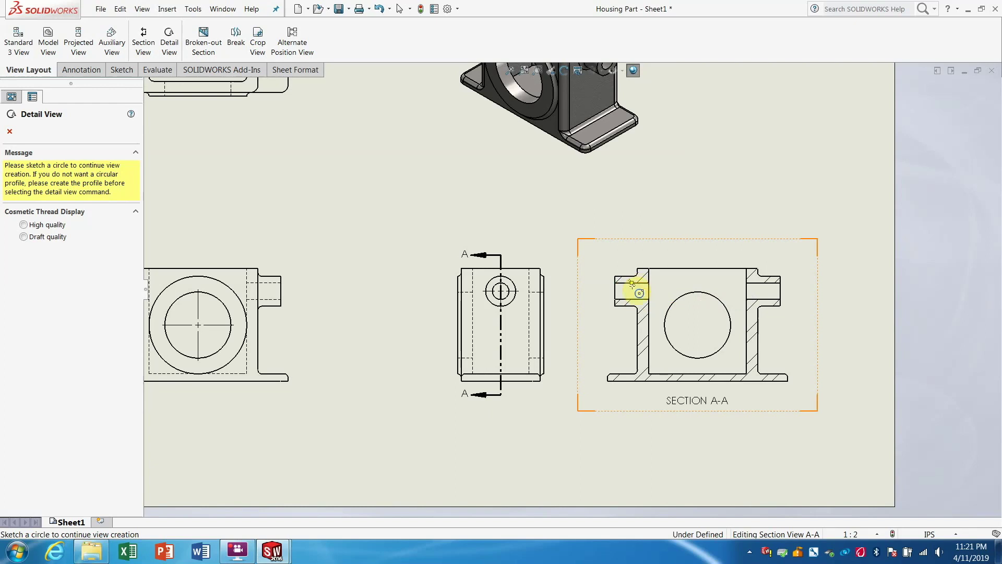
# Circle the left flange of Section A-A as Detail B and place it above the section at 1:2
pyautogui.click(632, 291)
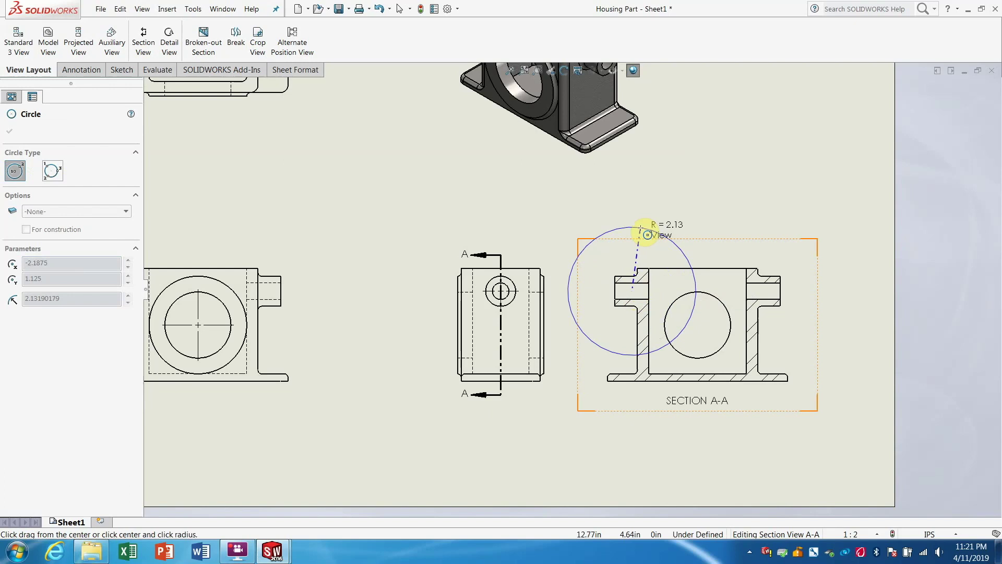
pyautogui.click(633, 255)
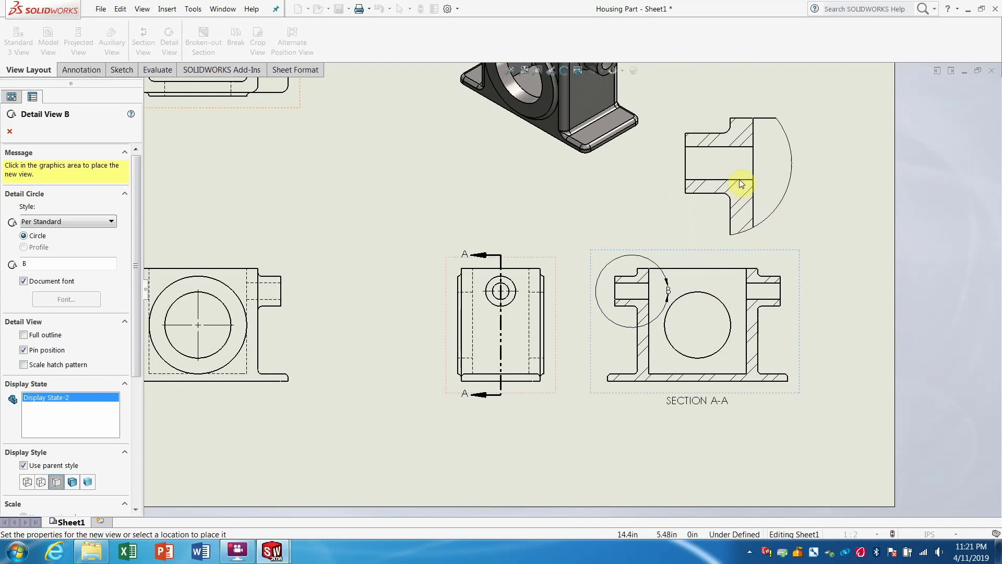
pyautogui.press('f')
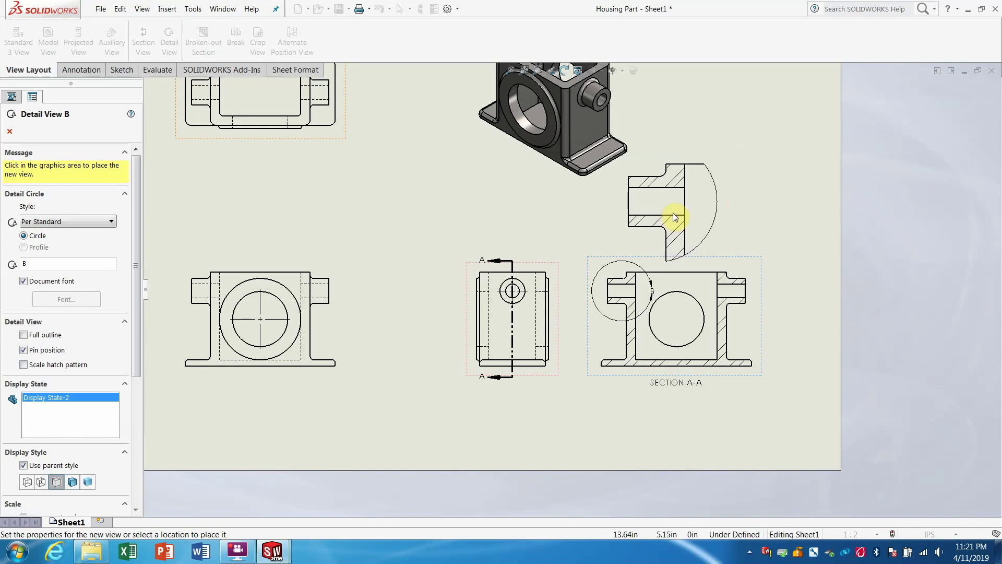
pyautogui.click(673, 215)
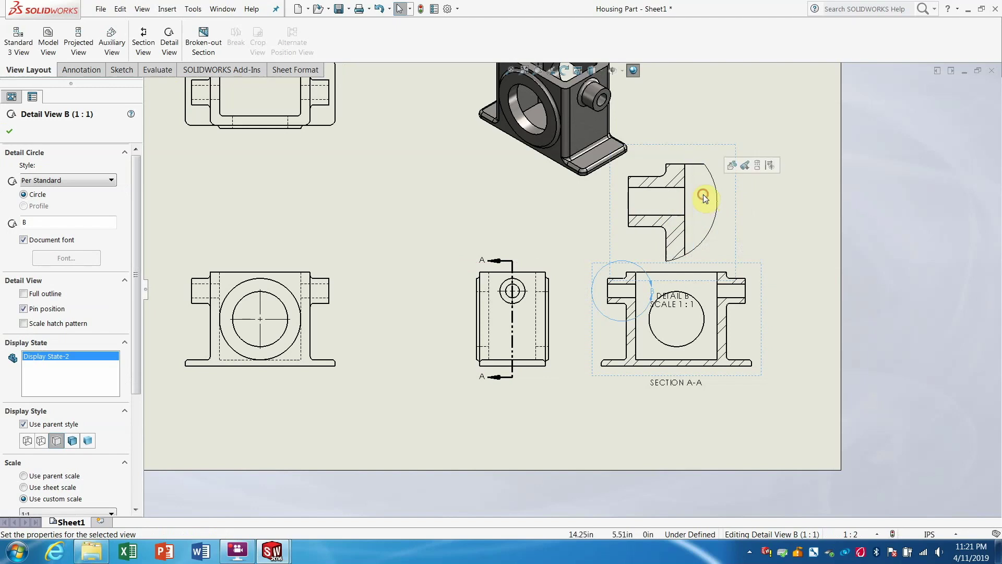
pyautogui.click(695, 145)
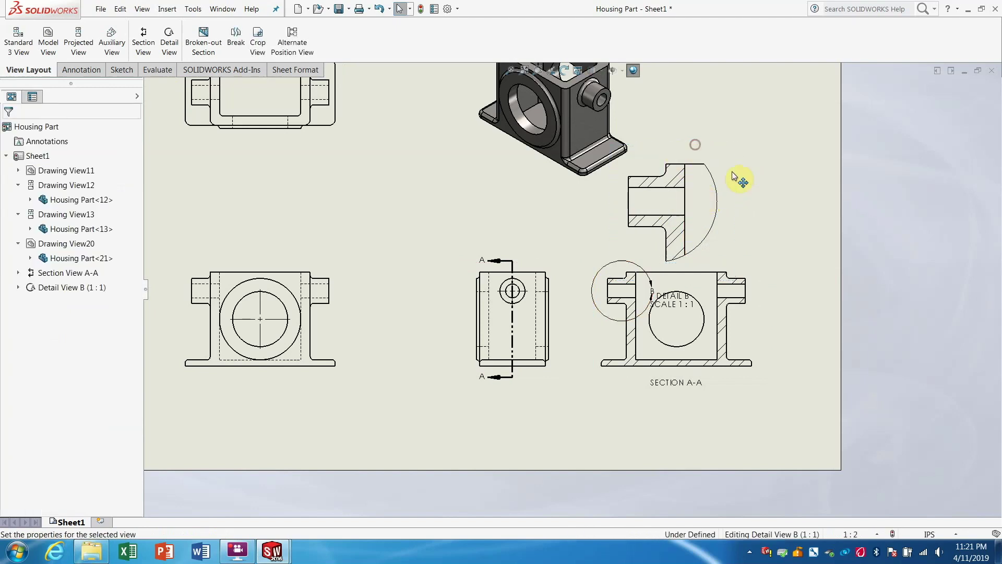
pyautogui.moveTo(711, 162)
pyautogui.mouseDown()
pyautogui.moveTo(734, 147)
pyautogui.moveTo(730, 109)
pyautogui.moveTo(749, 110)
pyautogui.moveTo(746, 129)
pyautogui.mouseUp()
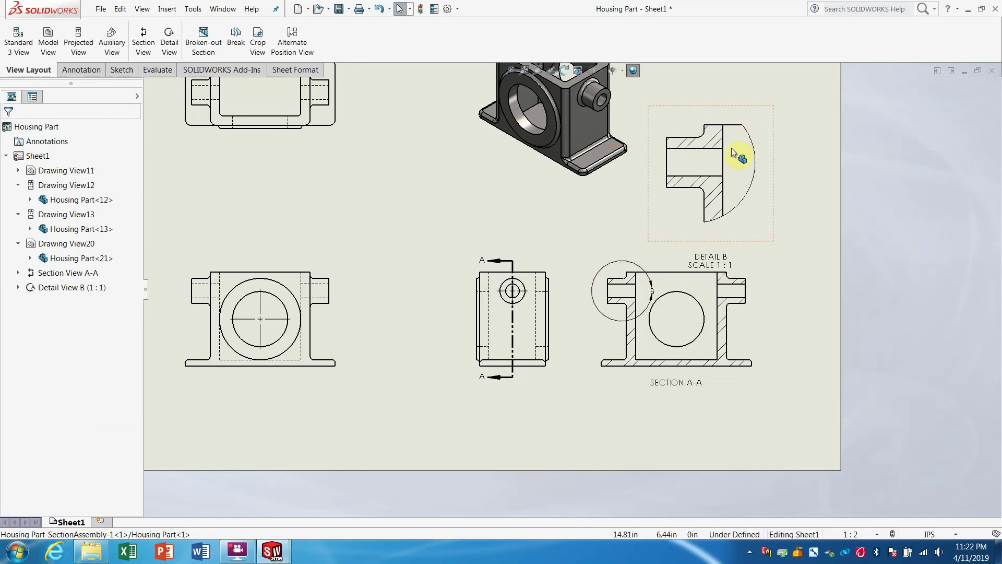
pyautogui.hotkey('ctrl', 'z')
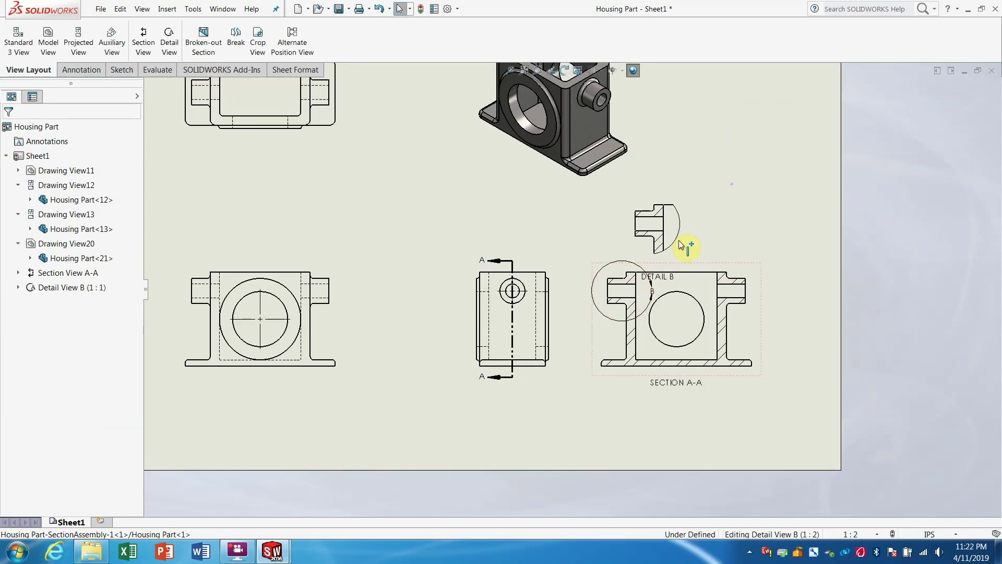
pyautogui.moveTo(692, 212); pyautogui.dragTo(697, 208)
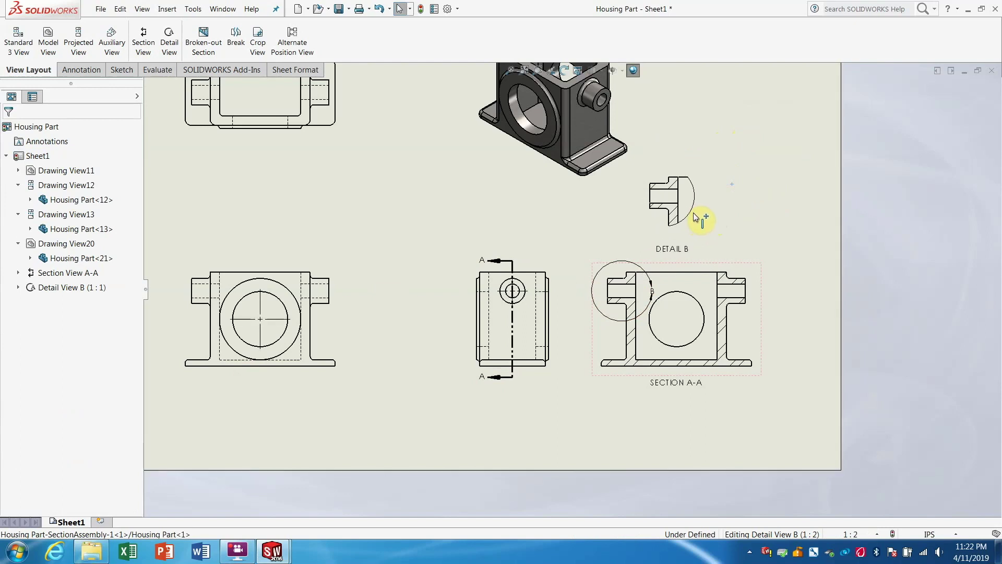
pyautogui.click(742, 208)
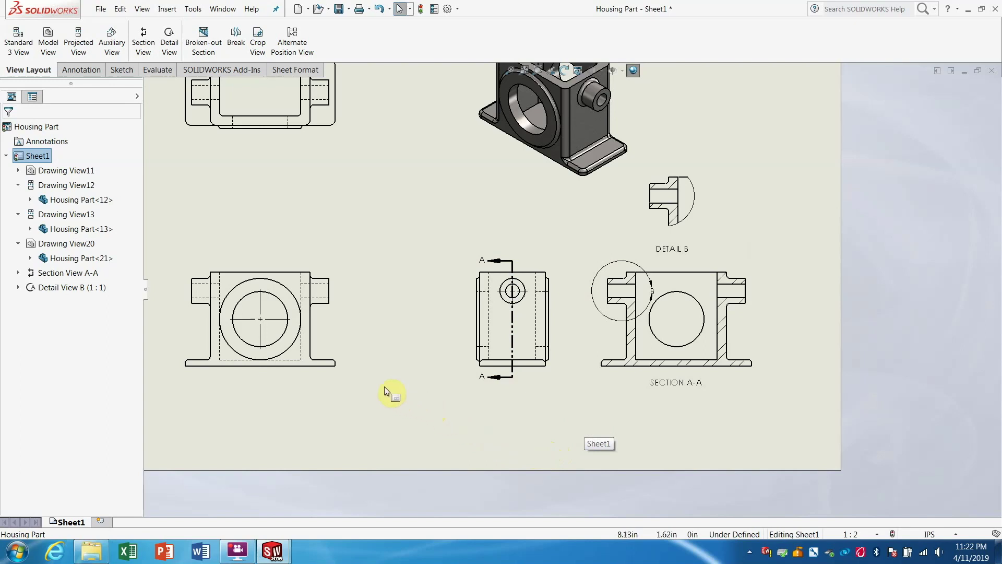
# Import the entire model's dimensions, including hole callouts, into all views via Model Items
pyautogui.click(48, 43)
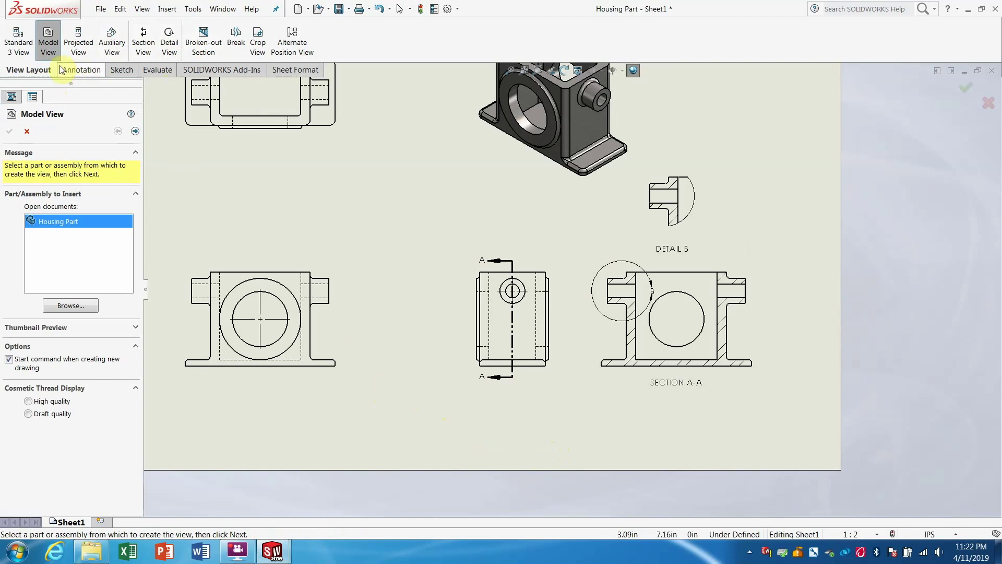
pyautogui.click(65, 76)
pyautogui.click(71, 46)
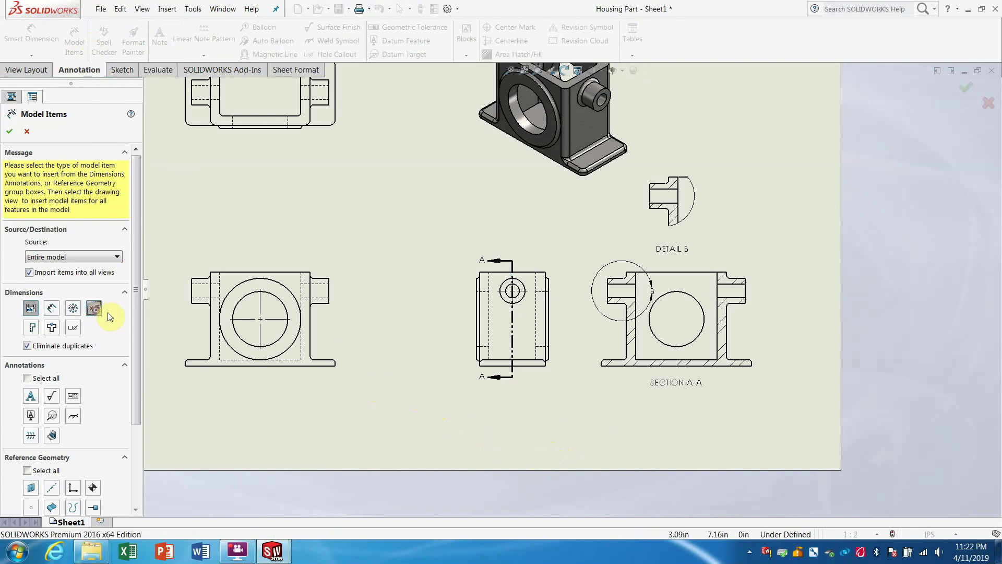
pyautogui.click(76, 330)
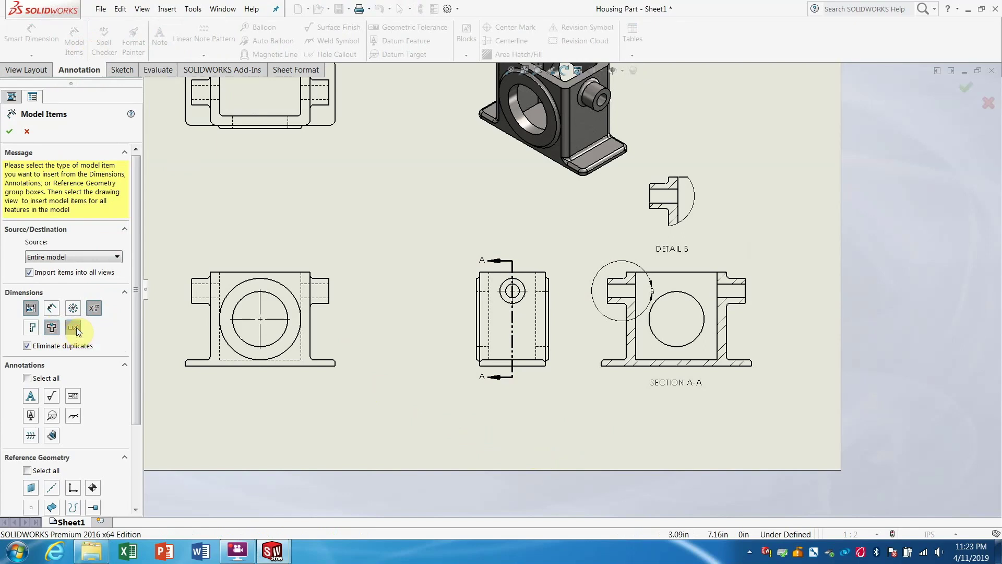
pyautogui.click(91, 310)
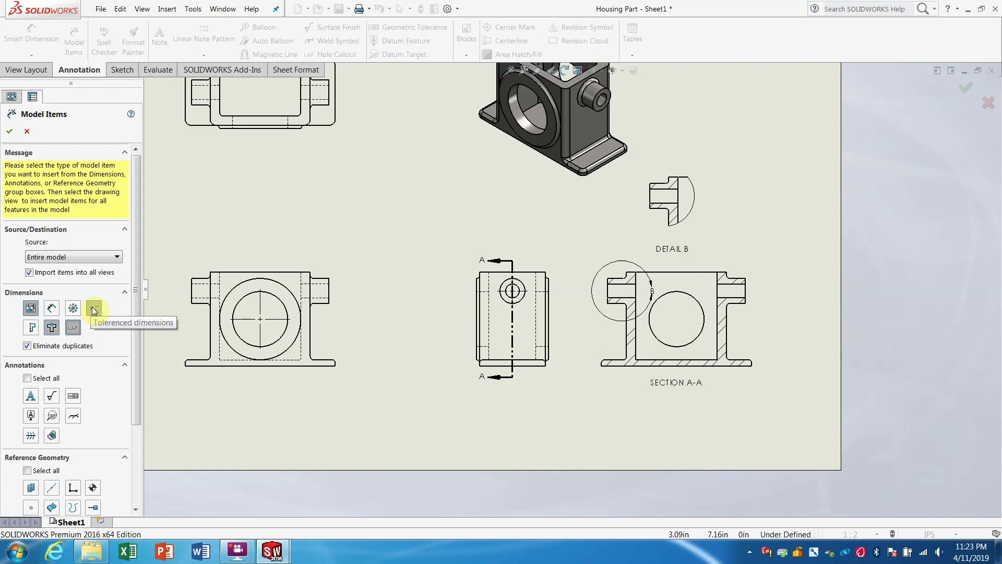
pyautogui.click(6, 130)
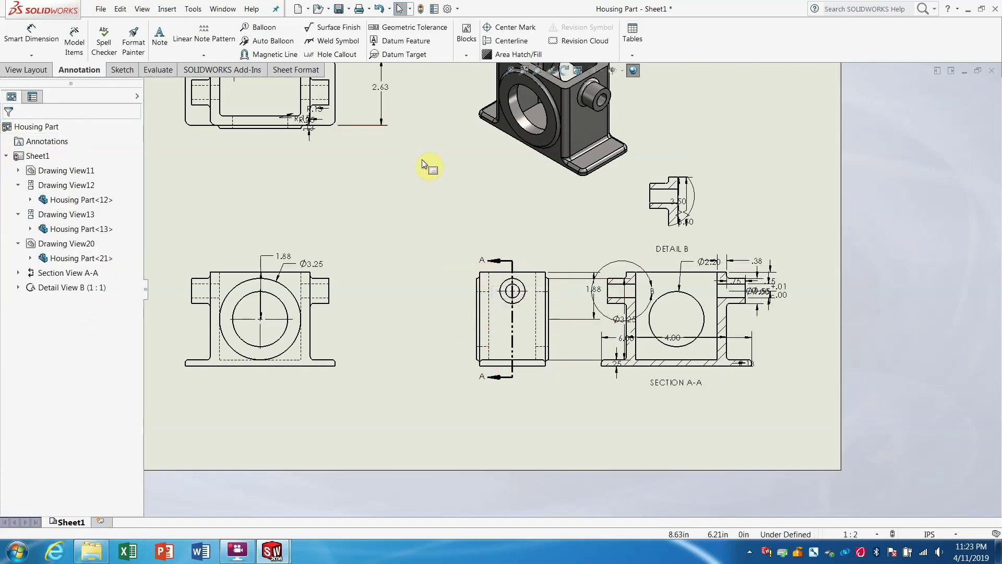
# Dimension the top view's .13 and .38 edge distances
pyautogui.scroll(1, 418, 161)
pyautogui.scroll(2, 360, 120)
pyautogui.scroll(-2, 376, 118)
pyautogui.scroll(-1, 384, 128)
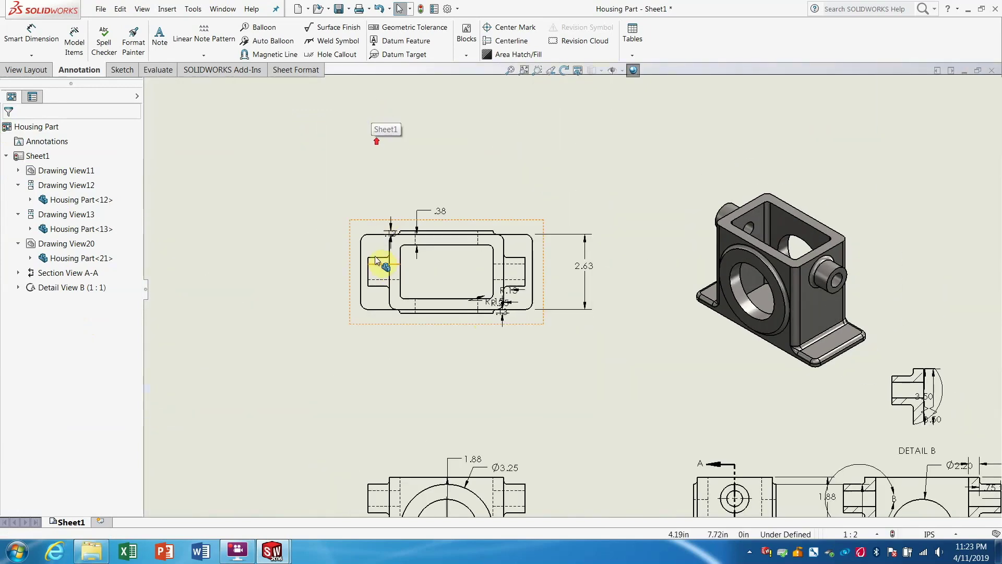
pyautogui.click(387, 230)
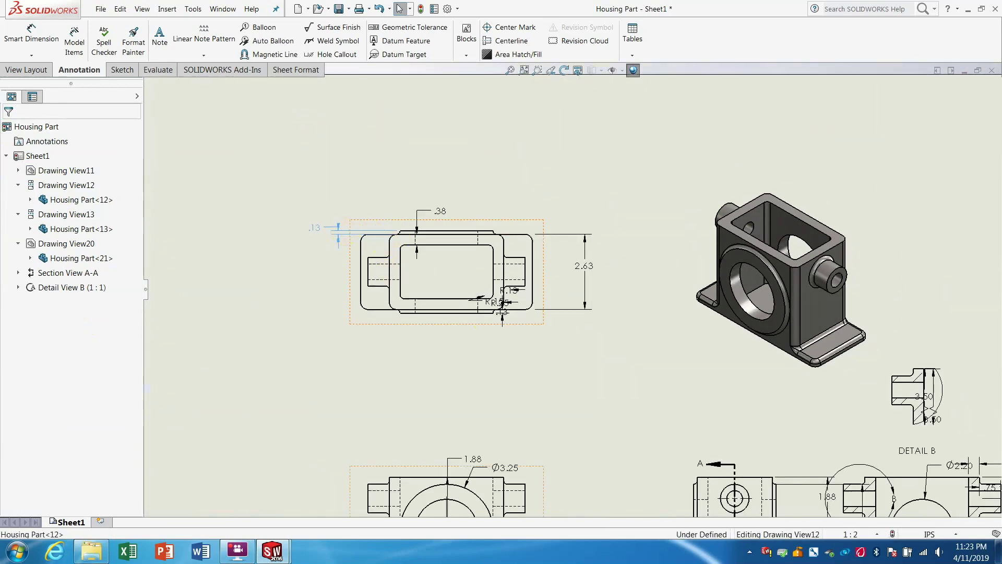
pyautogui.click(314, 227)
pyautogui.click(442, 209)
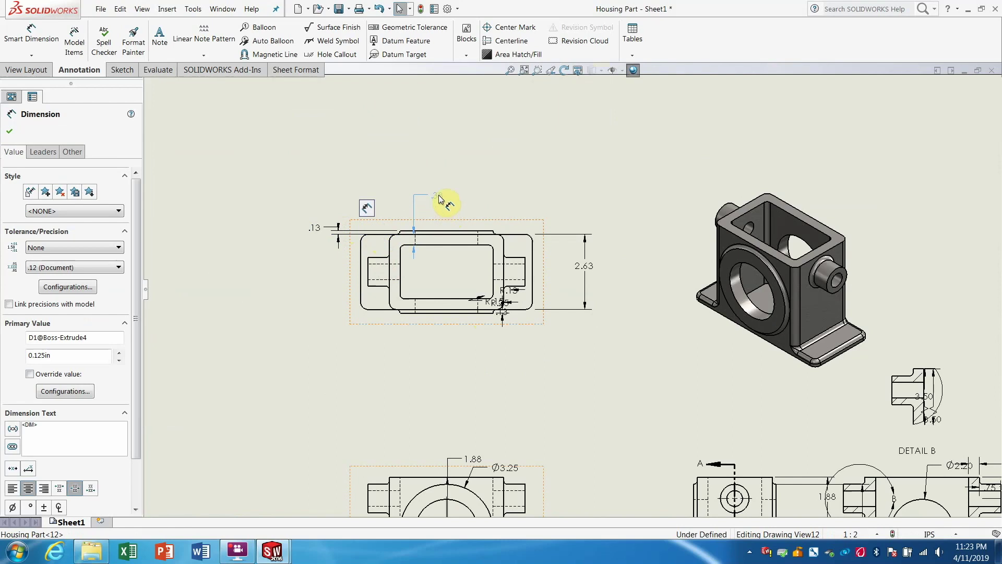
pyautogui.click(439, 204)
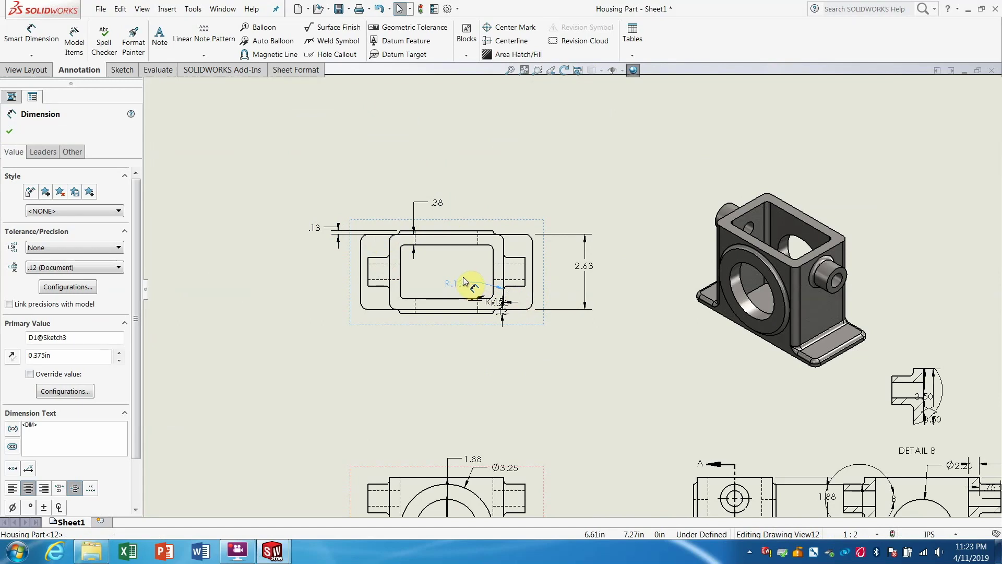
# Add the top view's R.13, R.25 and R.15 fillet radii and the .13 flange thickness
pyautogui.click(468, 278)
pyautogui.click(496, 308)
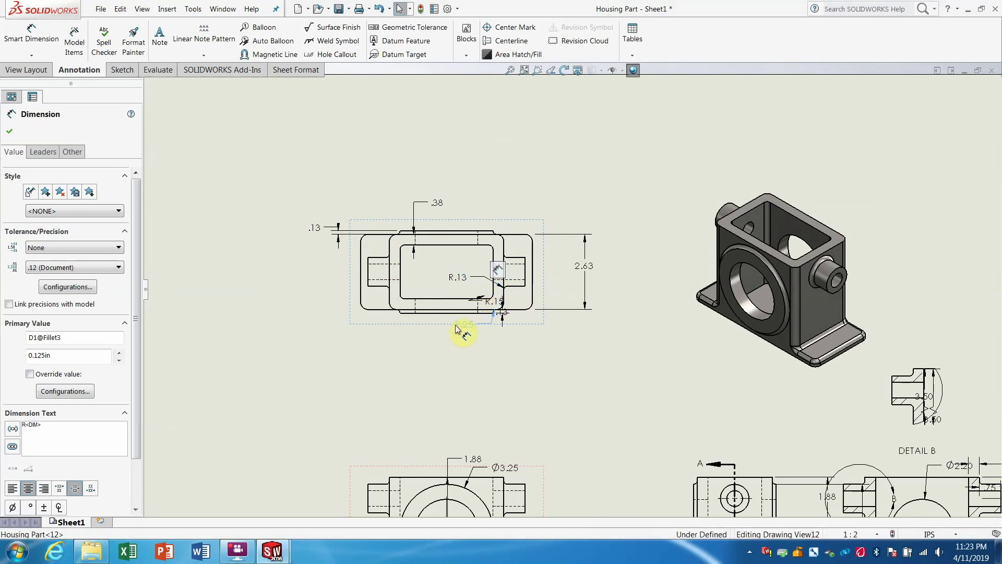
pyautogui.click(459, 349)
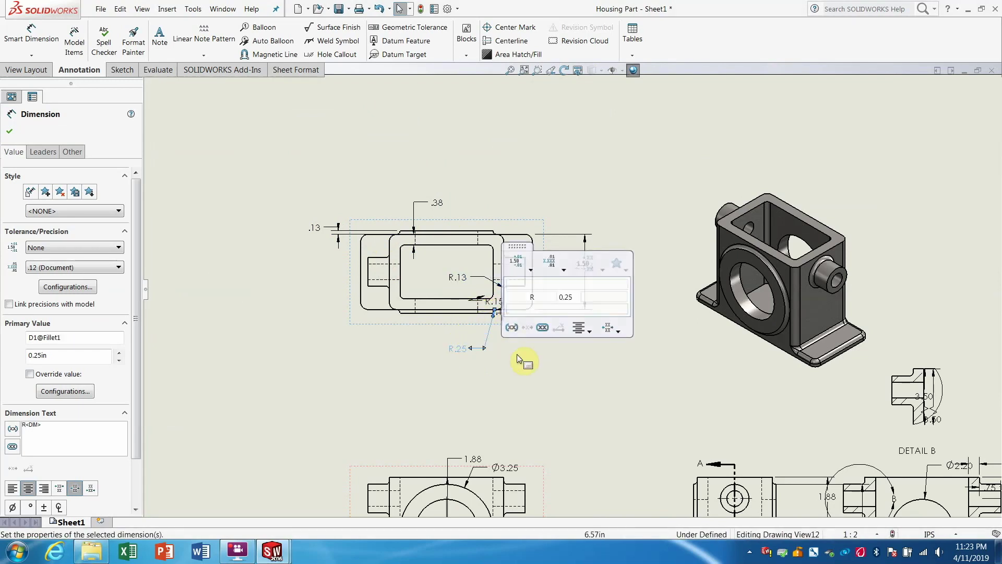
pyautogui.click(509, 315)
pyautogui.click(508, 313)
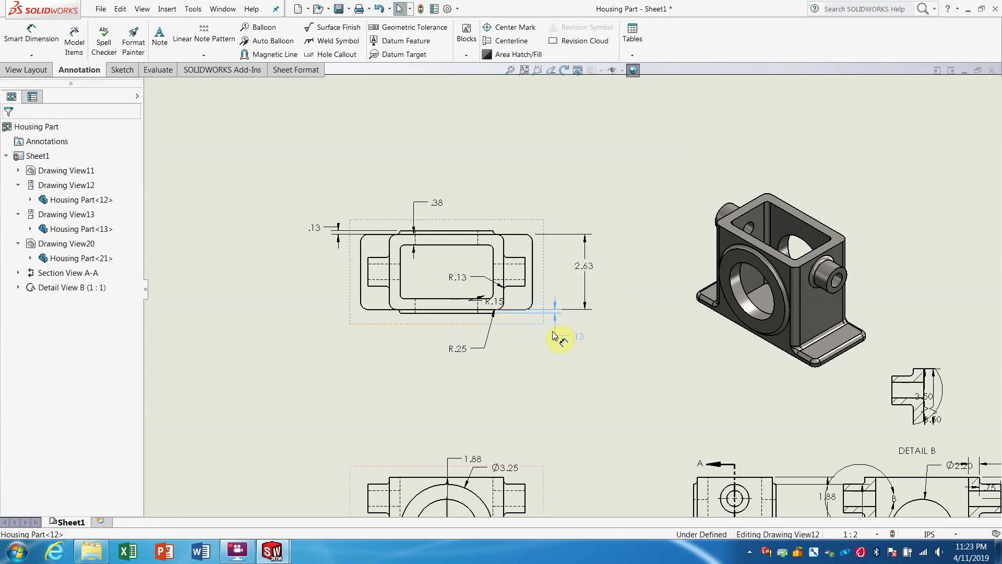
pyautogui.click(548, 334)
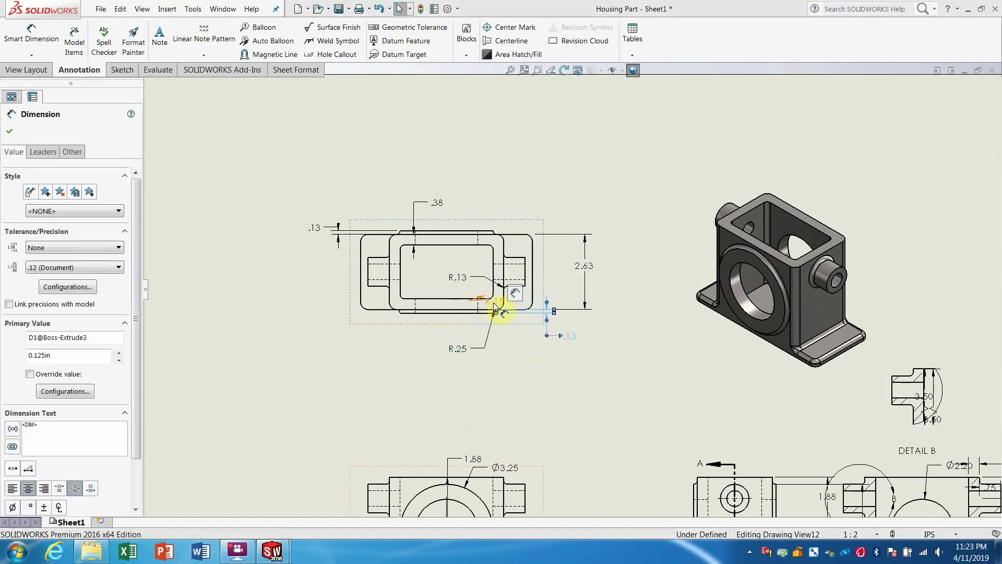
pyautogui.click(495, 309)
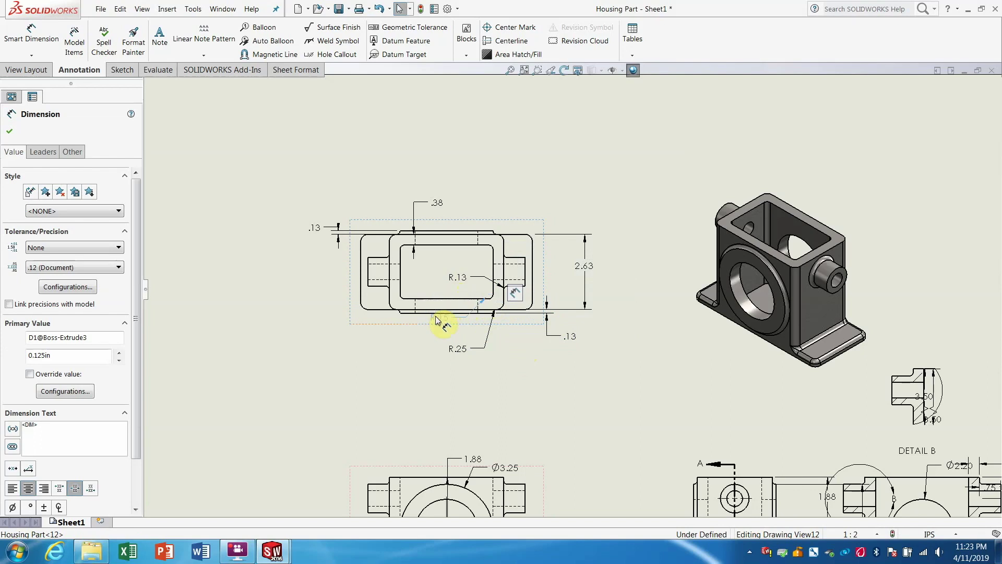
pyautogui.click(507, 285)
pyautogui.press('Escape')
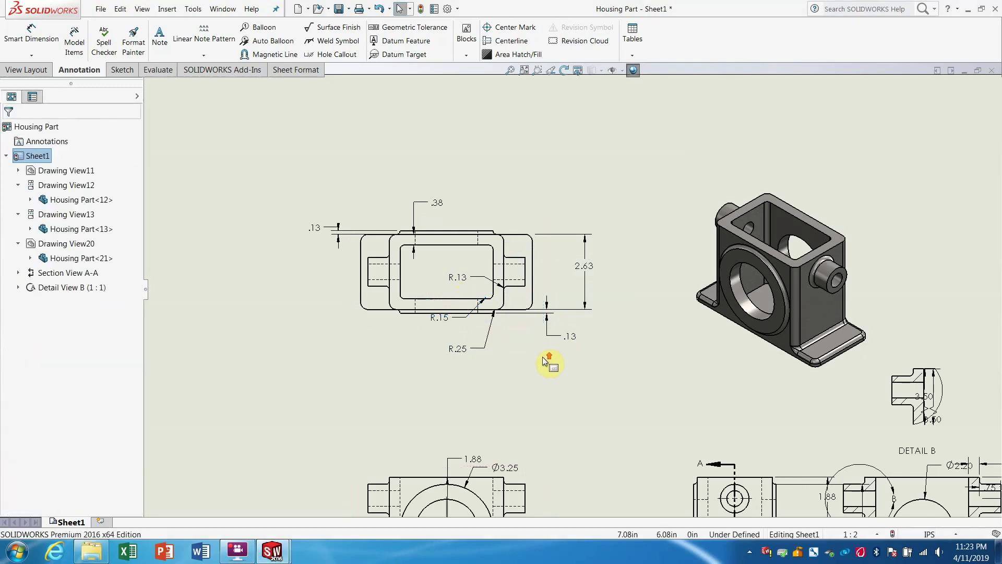
pyautogui.press('f')
pyautogui.press('z')
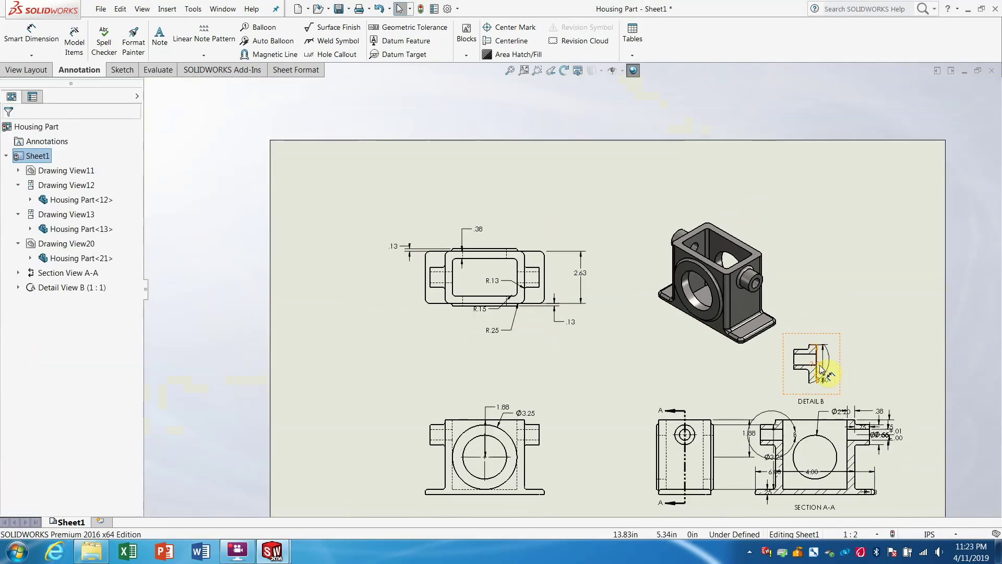
# Add the 3.50 dimension to Detail B and spread Section A-A's R.13, Ø.55 and Ø1.00 apart
pyautogui.click(846, 367)
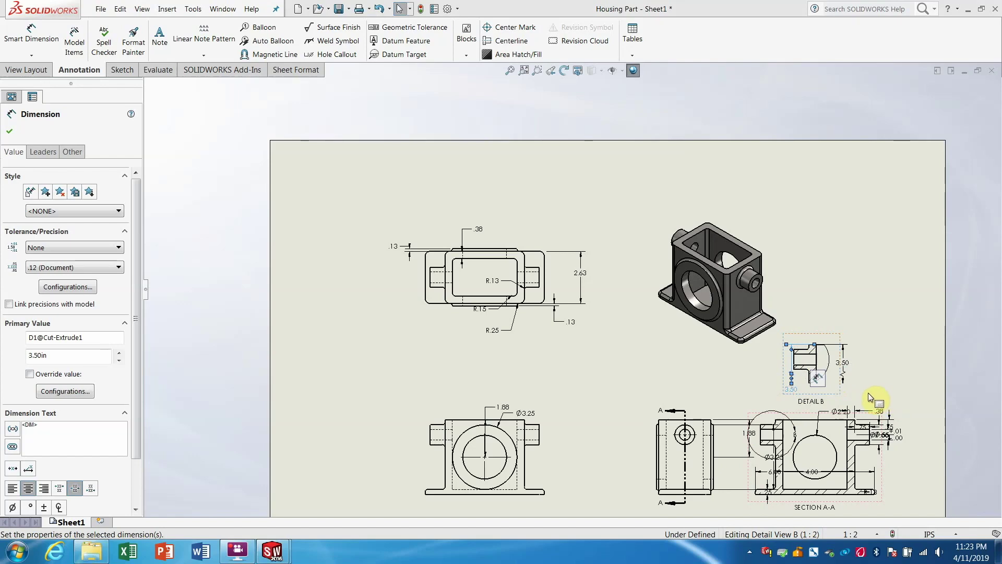
pyautogui.scroll(-3, 807, 439)
pyautogui.scroll(-2, 804, 448)
pyautogui.press('f')
pyautogui.scroll(-4, 691, 386)
pyautogui.scroll(-2, 679, 366)
pyautogui.moveTo(636, 420); pyautogui.dragTo(717, 435)
pyautogui.moveTo(710, 256); pyautogui.dragTo(861, 271)
pyautogui.moveTo(658, 256)
pyautogui.mouseDown()
pyautogui.moveTo(670, 295)
pyautogui.moveTo(602, 309)
pyautogui.moveTo(614, 311)
pyautogui.mouseUp()
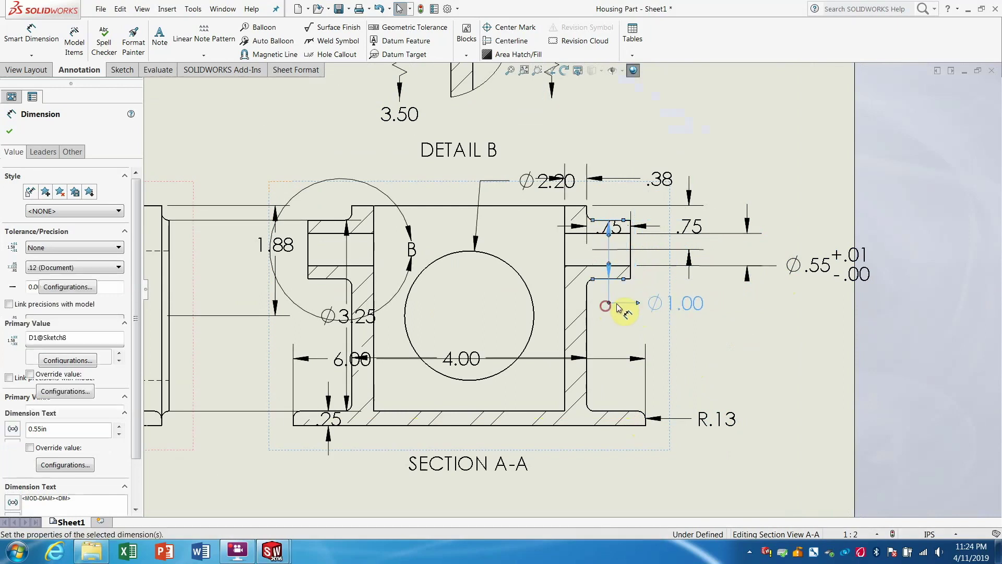
# Raise Section A-A's .75 dimensions above the bore and shift Ø2.20 to the right
pyautogui.moveTo(633, 228)
pyautogui.mouseDown()
pyautogui.moveTo(627, 209)
pyautogui.moveTo(632, 216)
pyautogui.mouseUp()
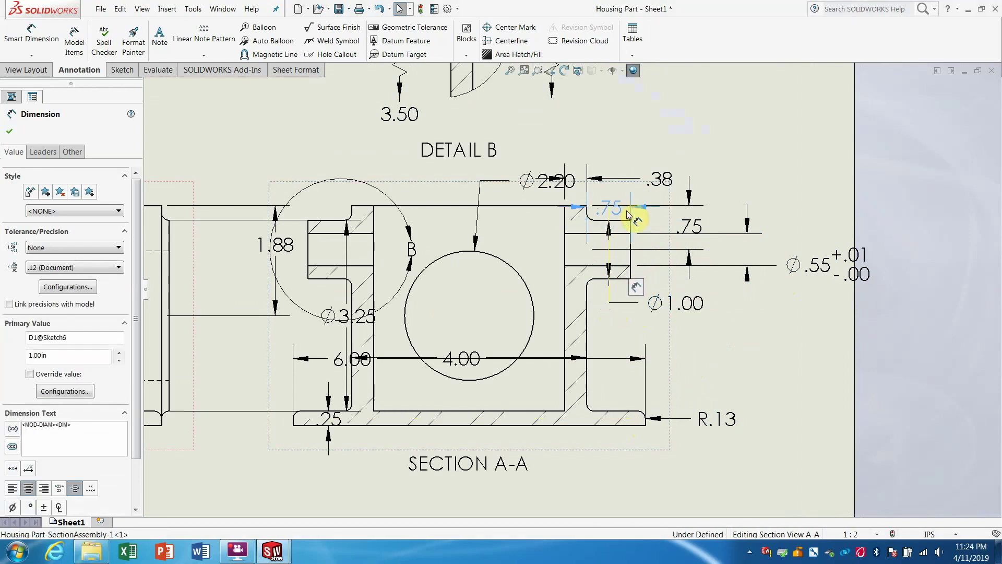
pyautogui.moveTo(692, 226)
pyautogui.mouseDown()
pyautogui.moveTo(723, 230)
pyautogui.moveTo(708, 229)
pyautogui.mouseUp()
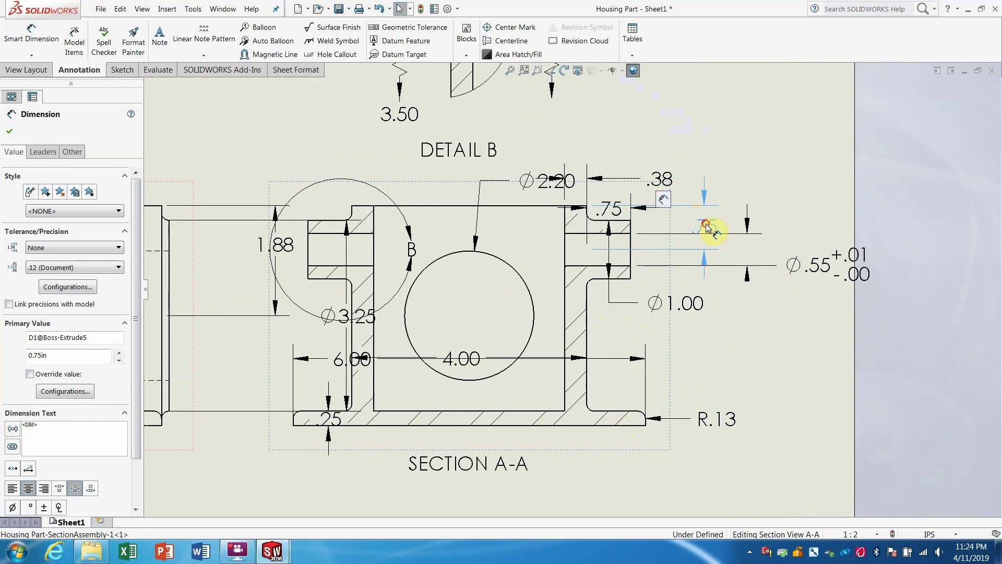
pyautogui.moveTo(706, 225); pyautogui.dragTo(705, 226)
pyautogui.moveTo(615, 211); pyautogui.dragTo(651, 223)
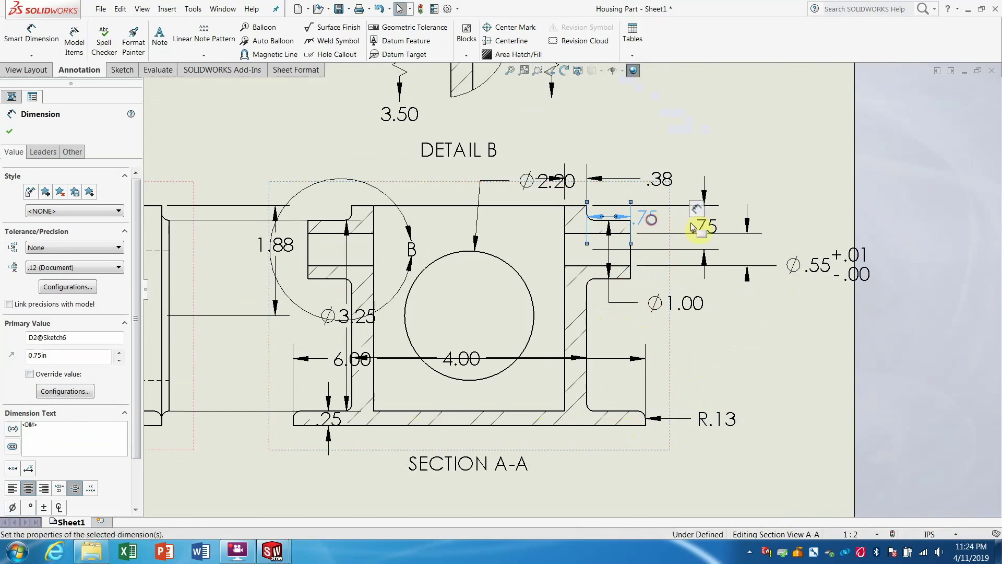
pyautogui.moveTo(709, 226); pyautogui.dragTo(734, 222)
pyautogui.moveTo(656, 220)
pyautogui.mouseDown()
pyautogui.moveTo(647, 195)
pyautogui.moveTo(688, 156)
pyautogui.mouseUp()
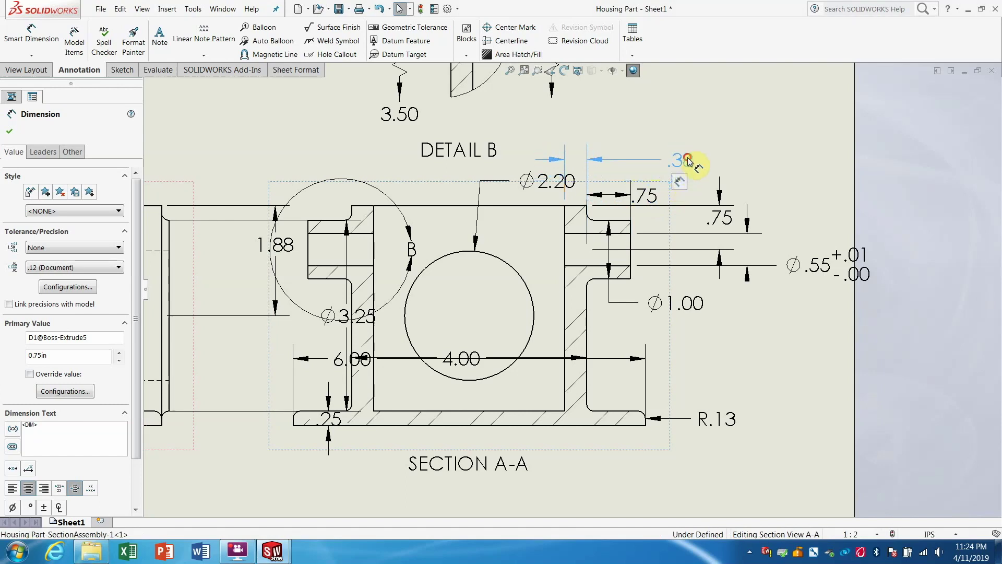
pyautogui.moveTo(649, 199)
pyautogui.mouseDown()
pyautogui.moveTo(648, 184)
pyautogui.moveTo(653, 198)
pyautogui.moveTo(678, 151)
pyautogui.mouseUp()
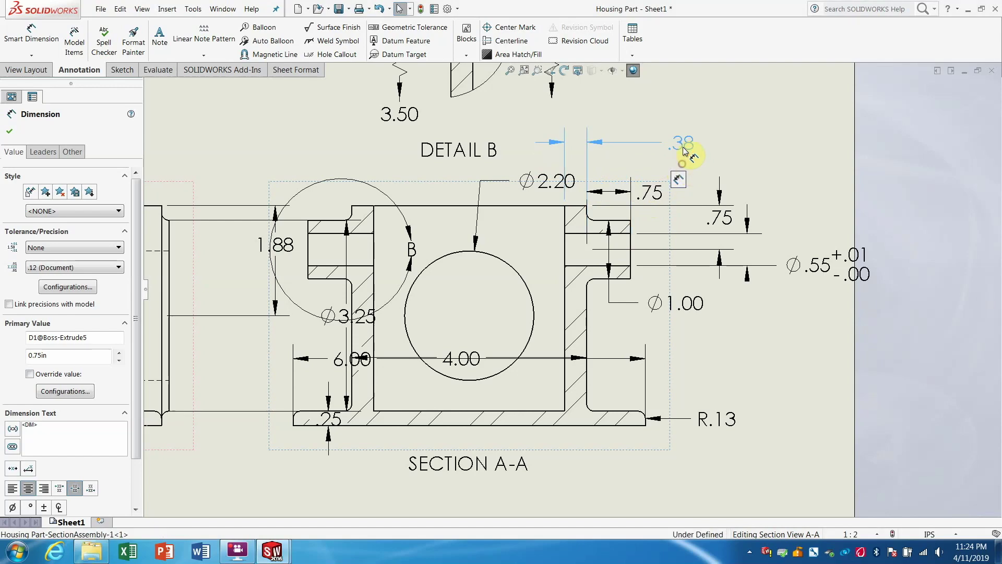
pyautogui.moveTo(502, 183); pyautogui.dragTo(517, 188)
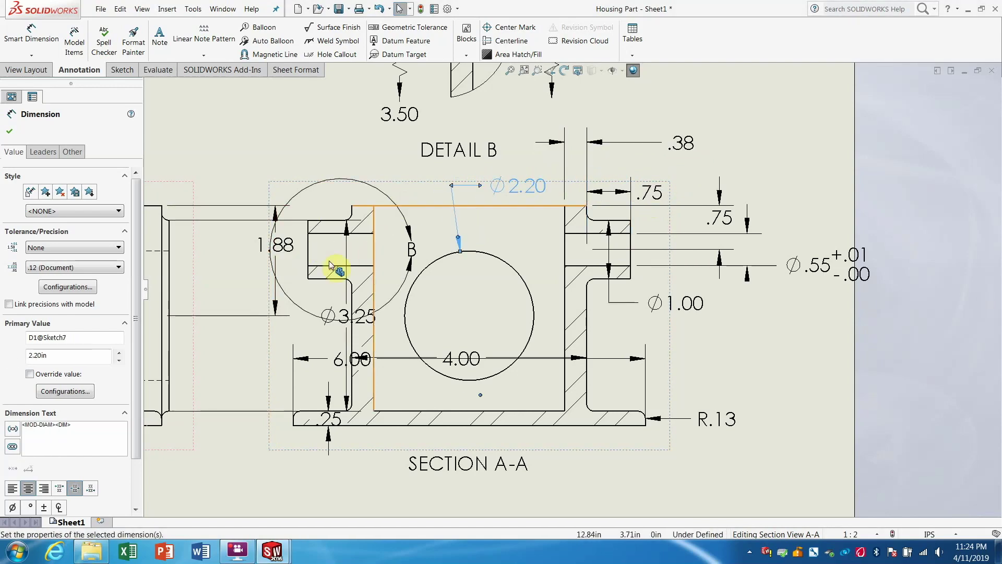
pyautogui.scroll(3, 297, 284)
# Move the left side view left, Section A-A slightly left, and Detail B up and right
pyautogui.scroll(2, 366, 298)
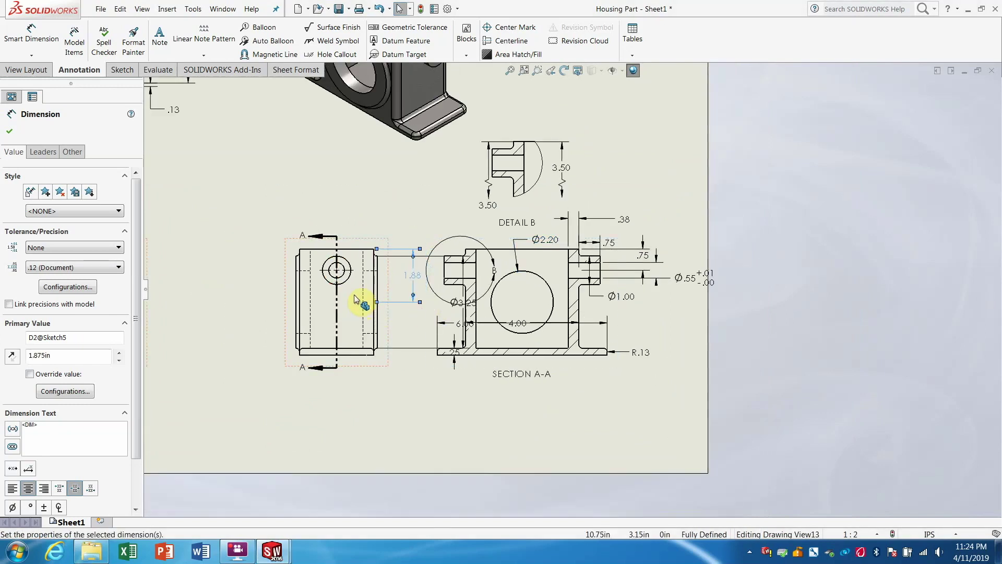
pyautogui.click(351, 242)
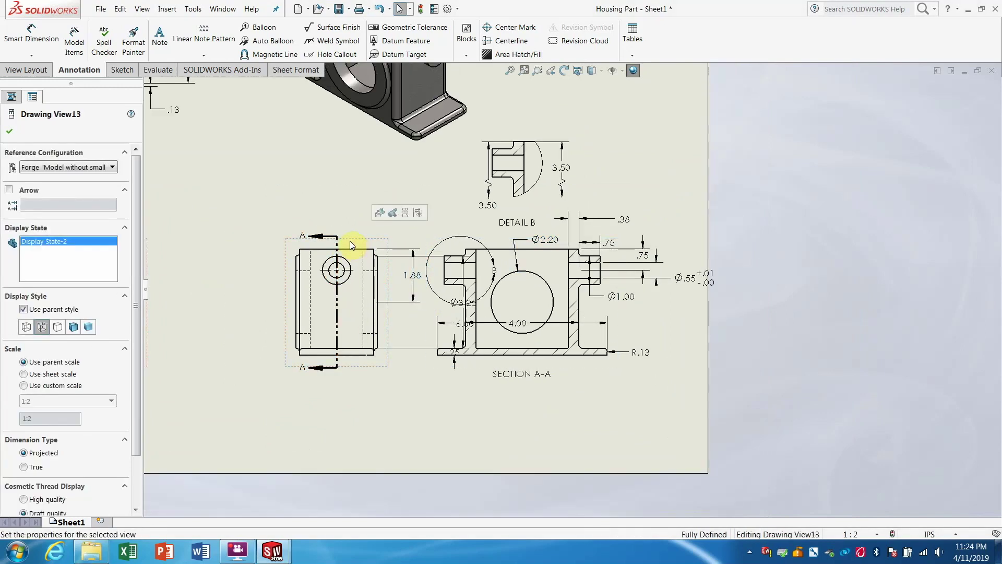
pyautogui.click(275, 188)
pyautogui.moveTo(359, 241); pyautogui.dragTo(271, 242)
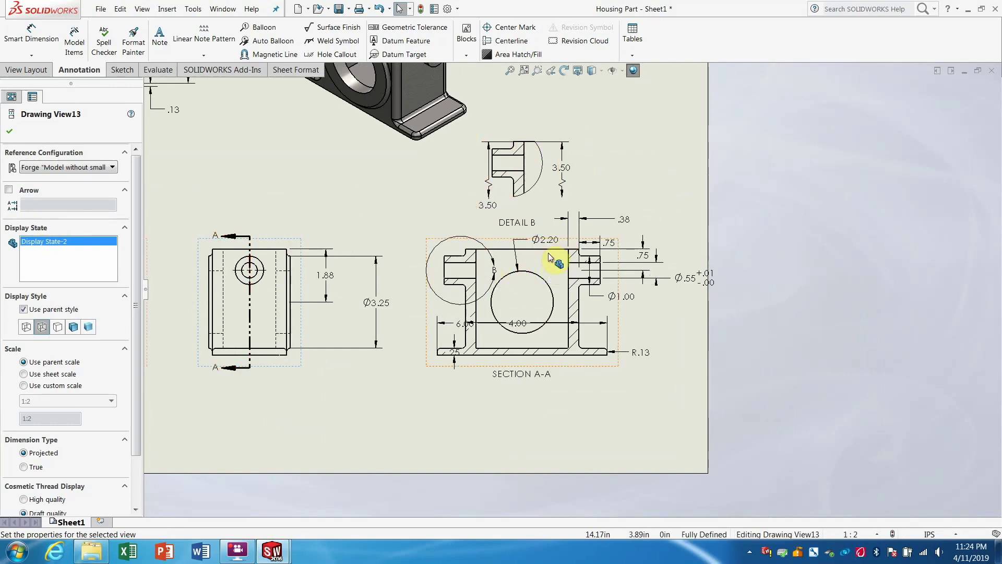
pyautogui.moveTo(547, 252)
pyautogui.mouseDown()
pyautogui.moveTo(553, 266)
pyautogui.moveTo(539, 268)
pyautogui.mouseUp()
pyautogui.moveTo(531, 130)
pyautogui.mouseDown()
pyautogui.moveTo(543, 103)
pyautogui.moveTo(570, 103)
pyautogui.mouseUp()
pyautogui.click(487, 212)
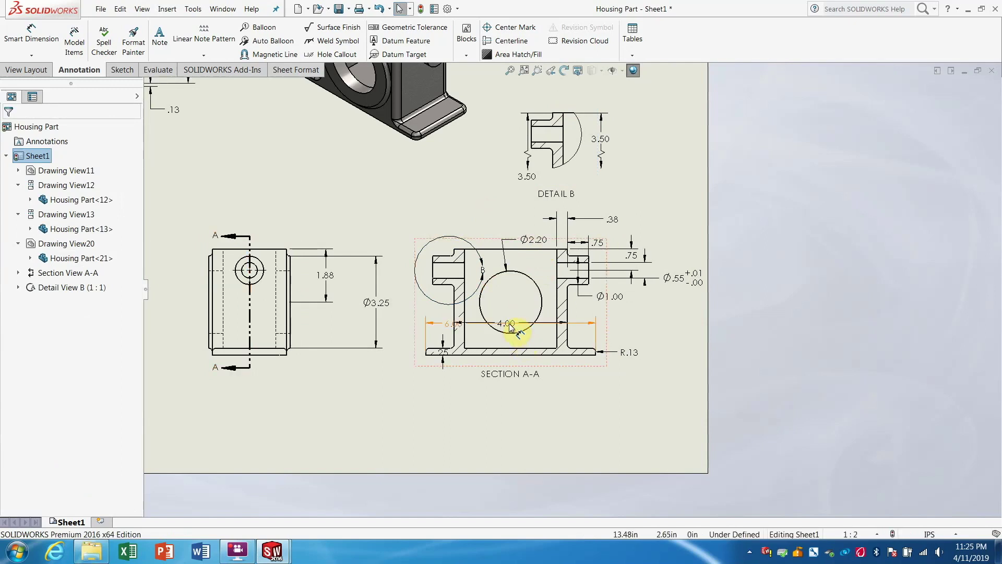
# Move Section A-A's 6.00 and 4.00 dimensions below the label and .25 to the lower left
pyautogui.moveTo(510, 326); pyautogui.dragTo(517, 412)
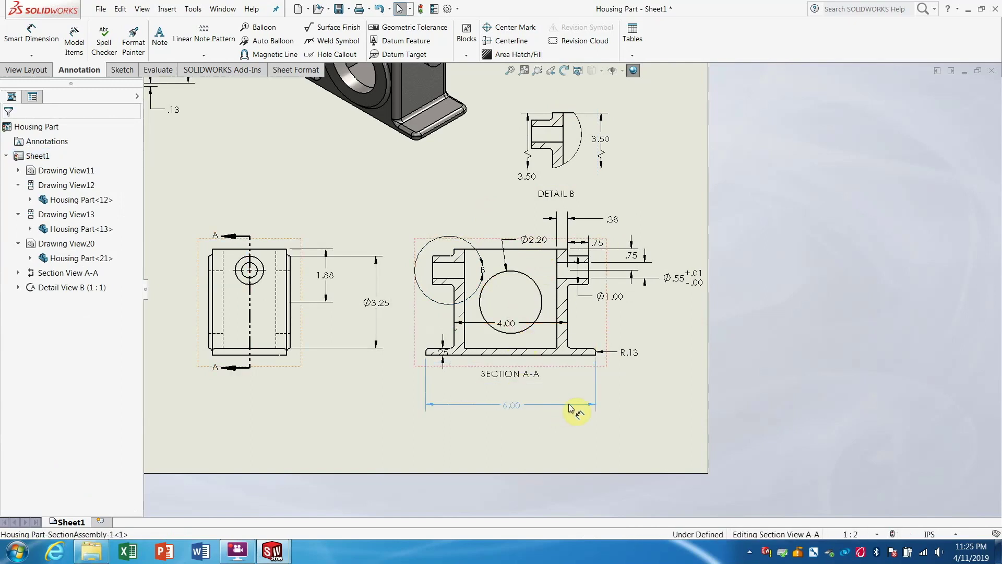
pyautogui.moveTo(510, 324); pyautogui.dragTo(509, 388)
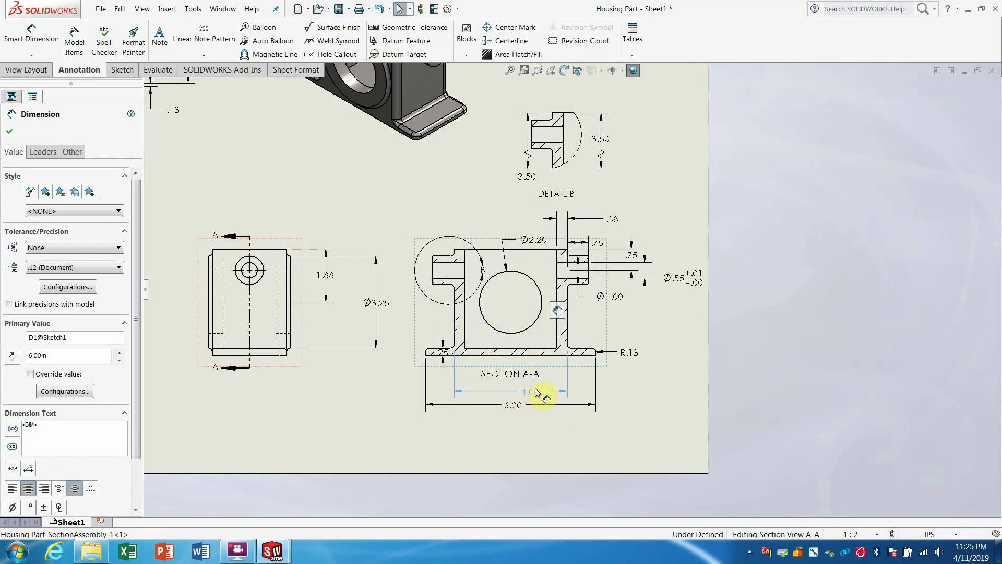
pyautogui.click(504, 407)
pyautogui.click(488, 385)
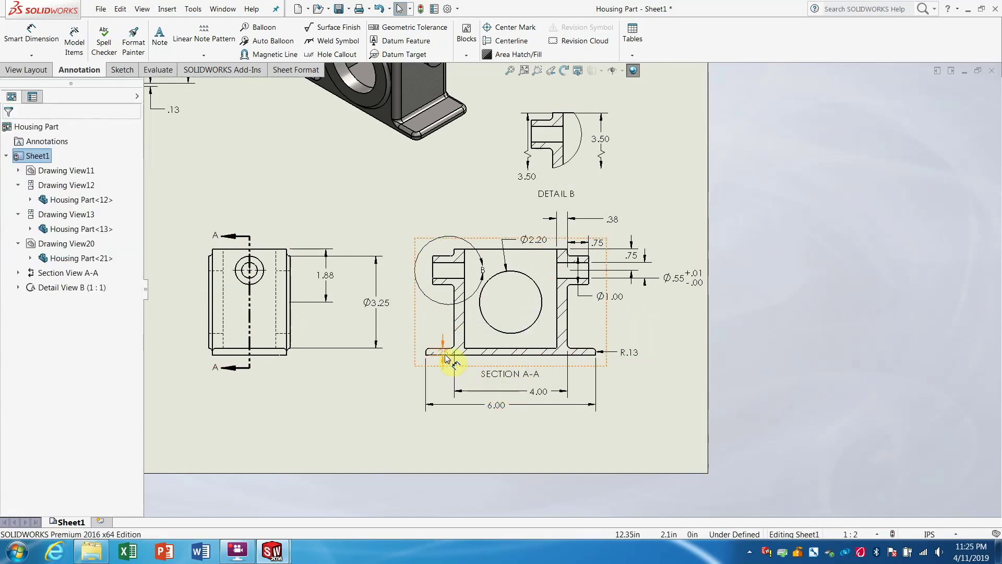
pyautogui.moveTo(418, 359)
pyautogui.mouseDown()
pyautogui.moveTo(402, 380)
pyautogui.moveTo(427, 335)
pyautogui.mouseUp()
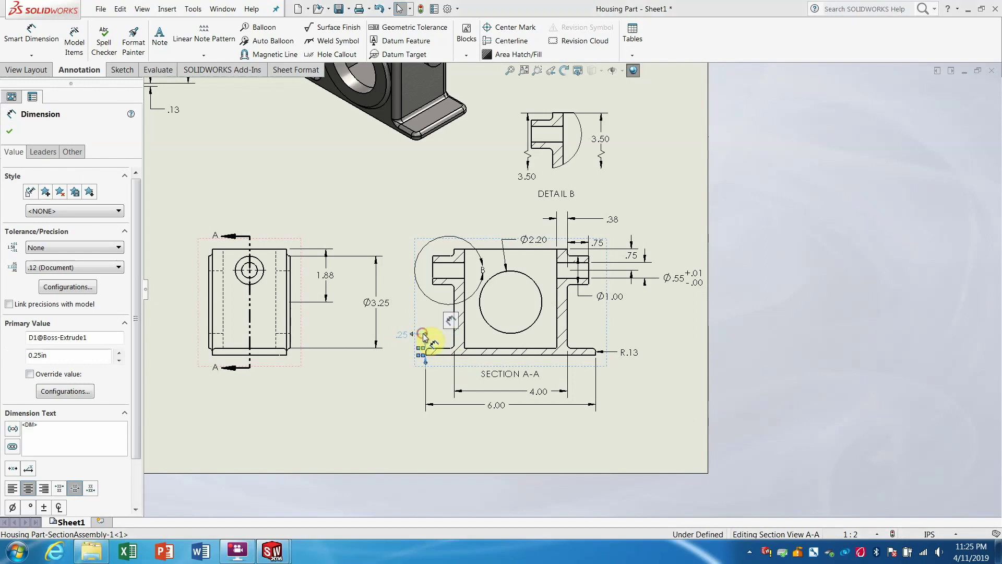
pyautogui.click(418, 363)
pyautogui.click(400, 382)
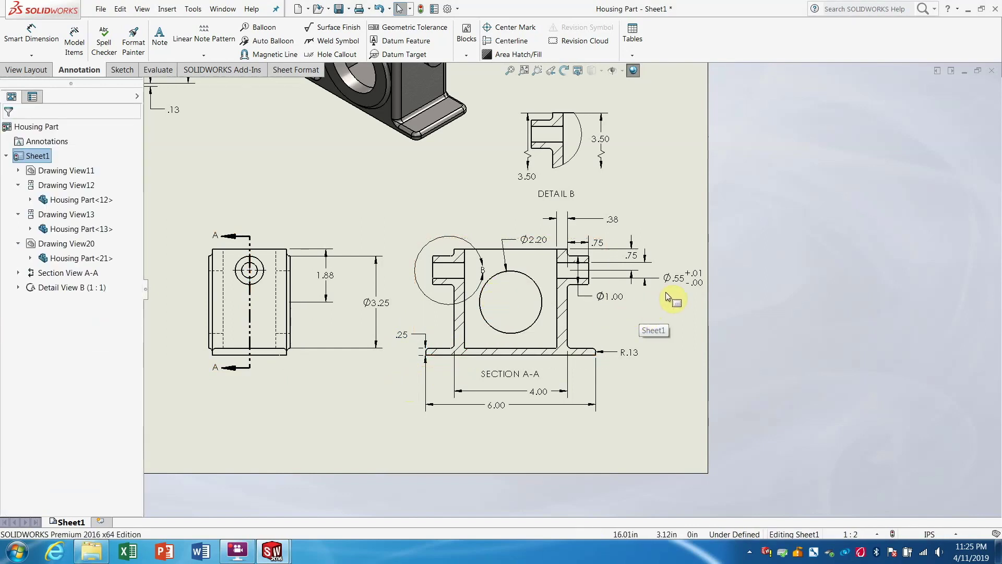
# Reposition the Ø.55 and .75 dimensions beside the small bore, clear of Ø1.00
pyautogui.moveTo(679, 279)
pyautogui.mouseDown()
pyautogui.moveTo(546, 280)
pyautogui.moveTo(557, 272)
pyautogui.moveTo(622, 300)
pyautogui.mouseUp()
pyautogui.click(664, 314)
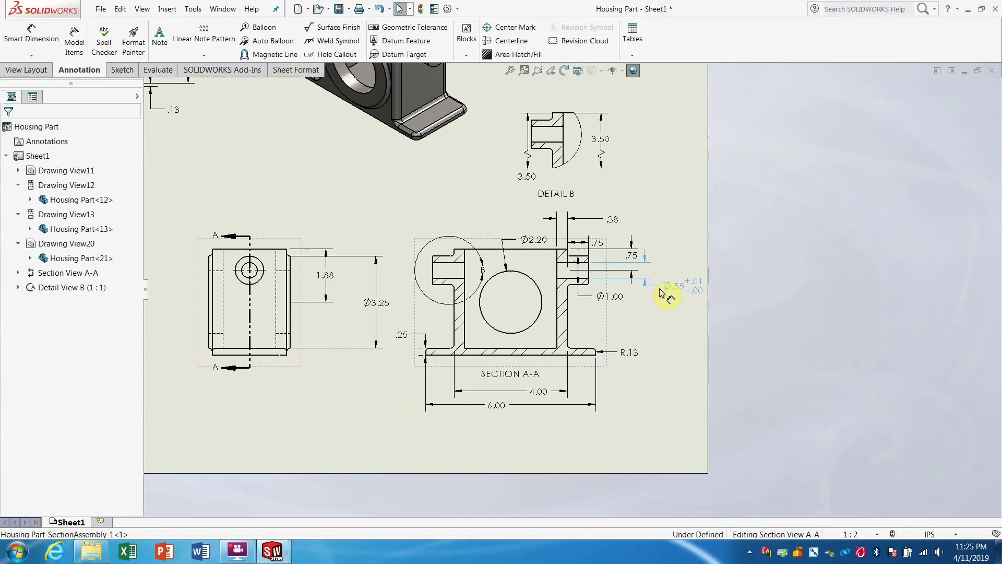
pyautogui.moveTo(622, 300)
pyautogui.mouseDown()
pyautogui.moveTo(612, 280)
pyautogui.moveTo(639, 276)
pyautogui.mouseUp()
pyautogui.click(671, 293)
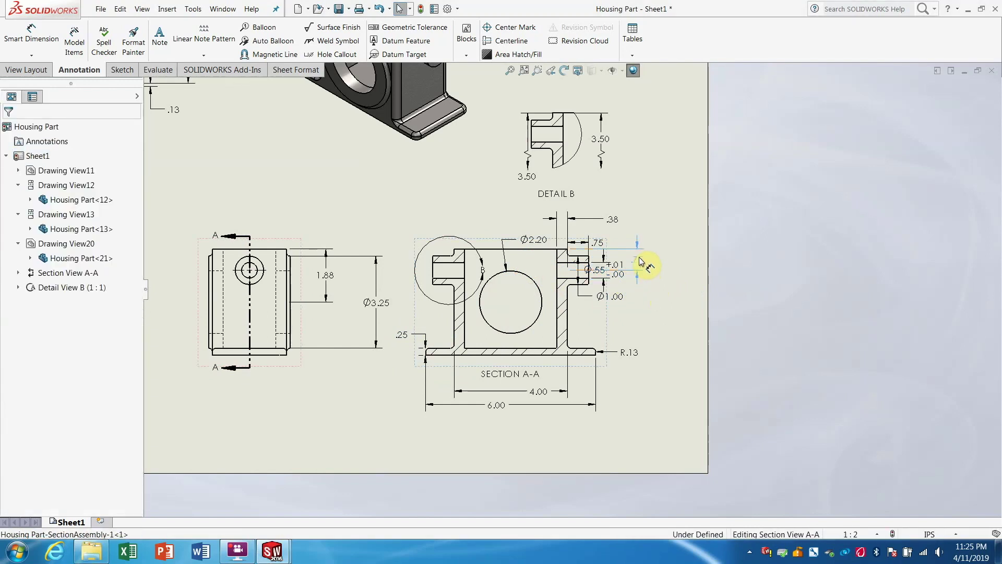
pyautogui.click(659, 264)
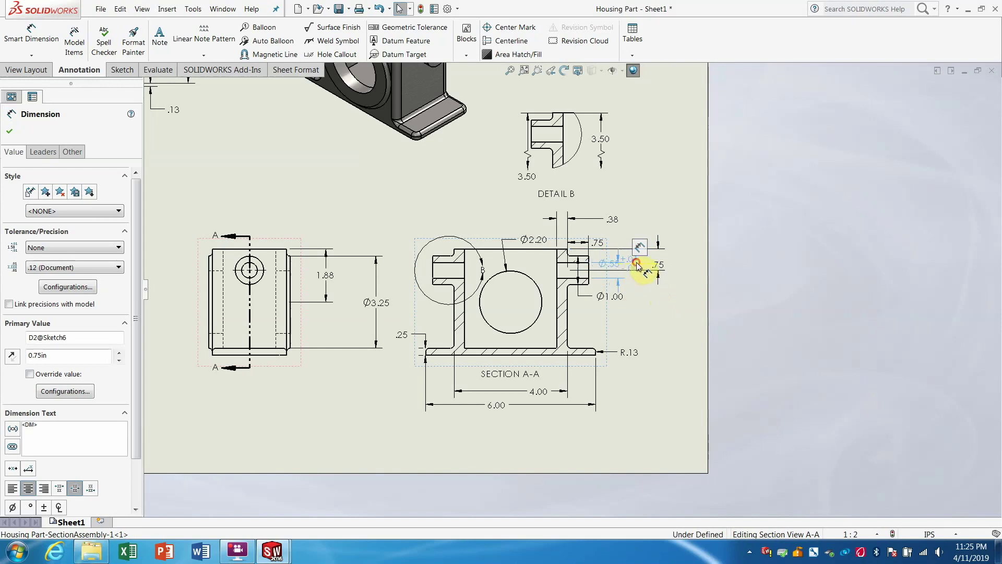
pyautogui.click(656, 306)
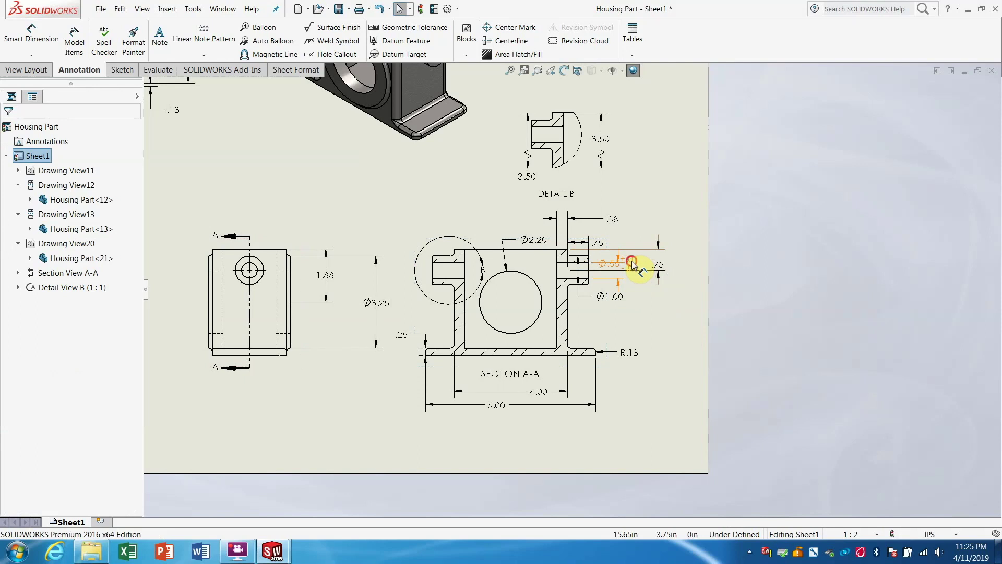
pyautogui.moveTo(633, 265); pyautogui.dragTo(644, 267)
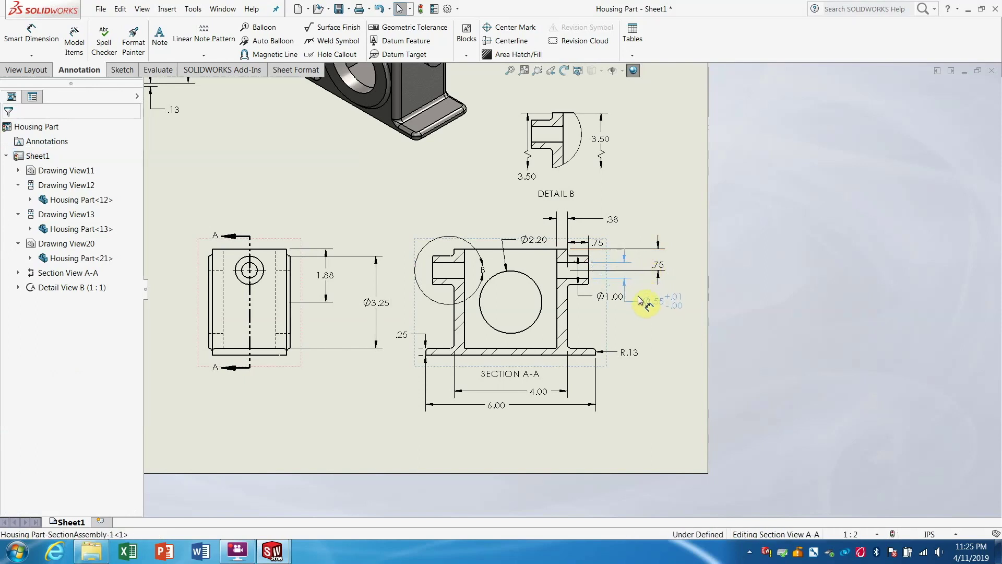
# Place the Ø.55 +.01/.00 dimension beyond Section A-A's right edge and end Smart Dimension
pyautogui.click(638, 292)
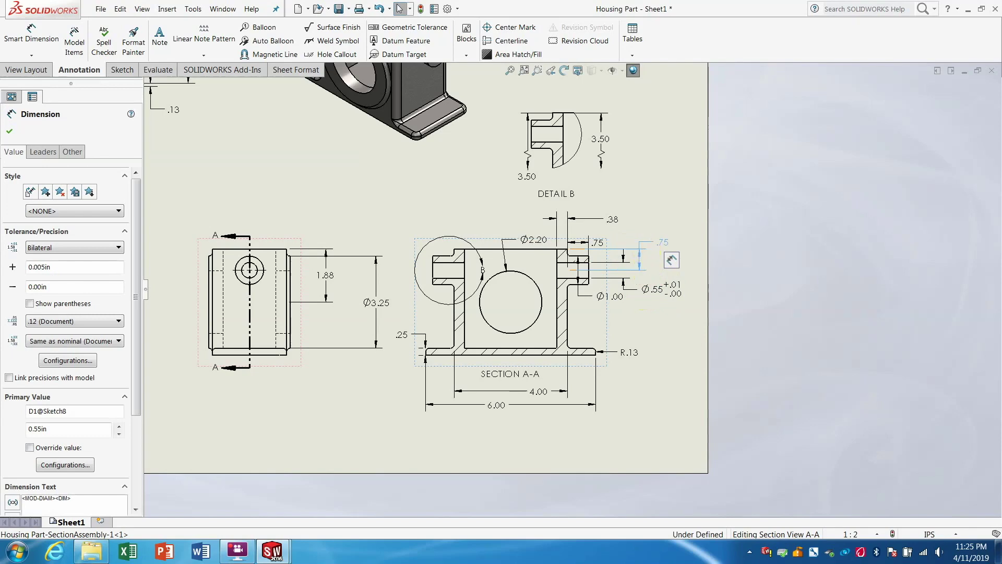
pyautogui.press('Escape')
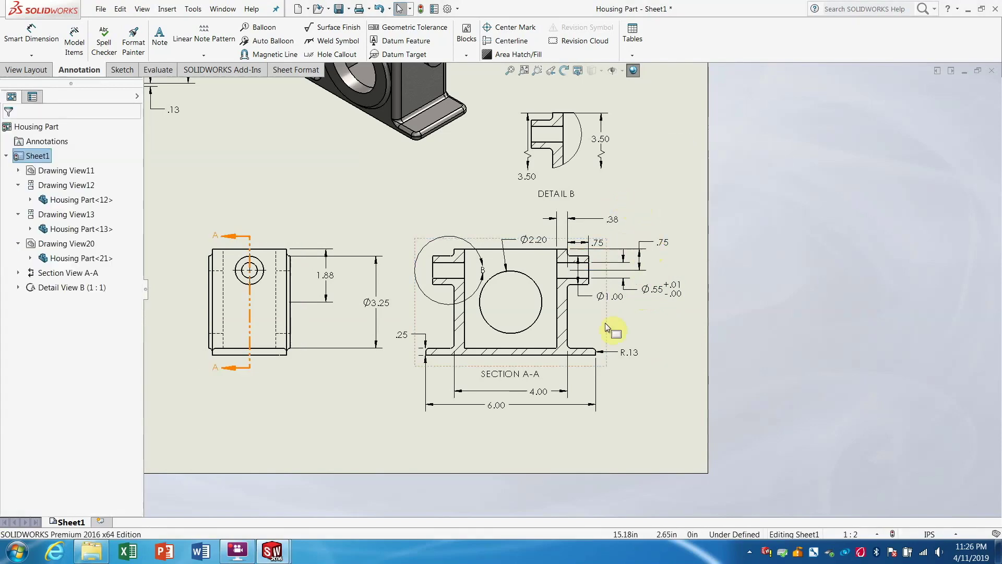
pyautogui.scroll(2, 314, 340)
pyautogui.keyDown('ctrl'); pyautogui.moveTo(264, 293); pyautogui.dragTo(351, 284, button='middle'); pyautogui.keyUp('ctrl')
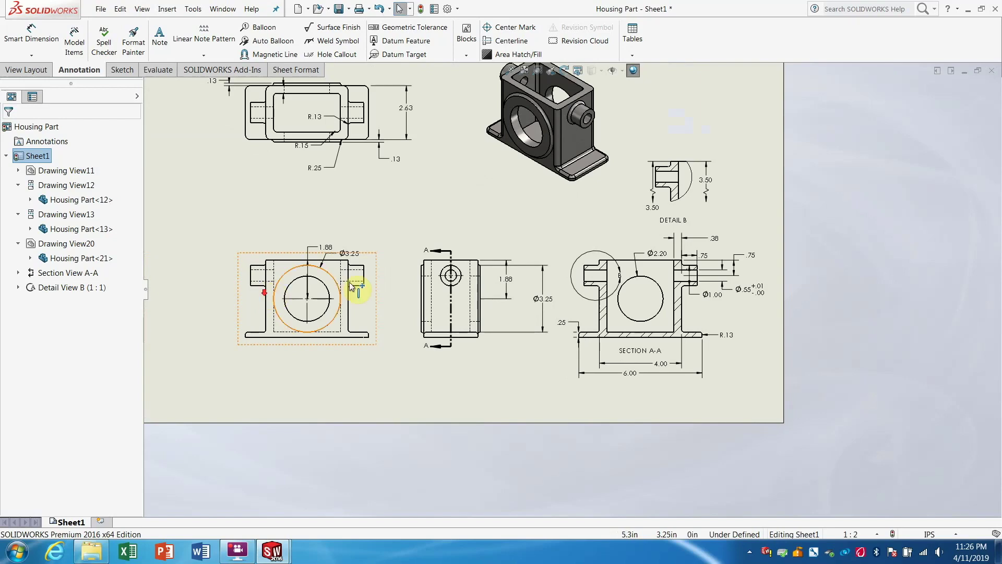
pyautogui.scroll(-2, 364, 173)
pyautogui.scroll(1, 365, 167)
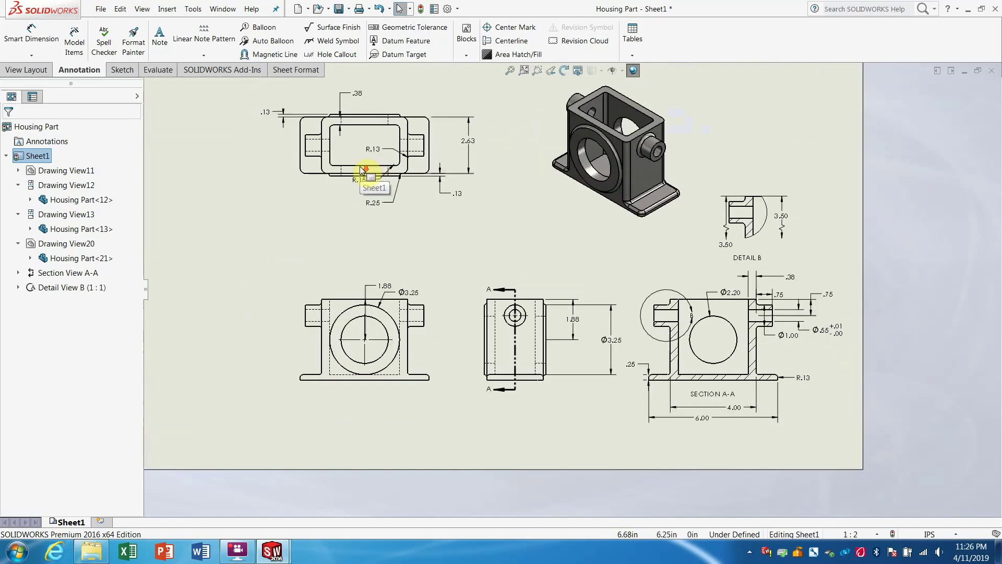
# Set document Length, Angle and mass-section length units to three decimals (.123)
pyautogui.click(930, 534)
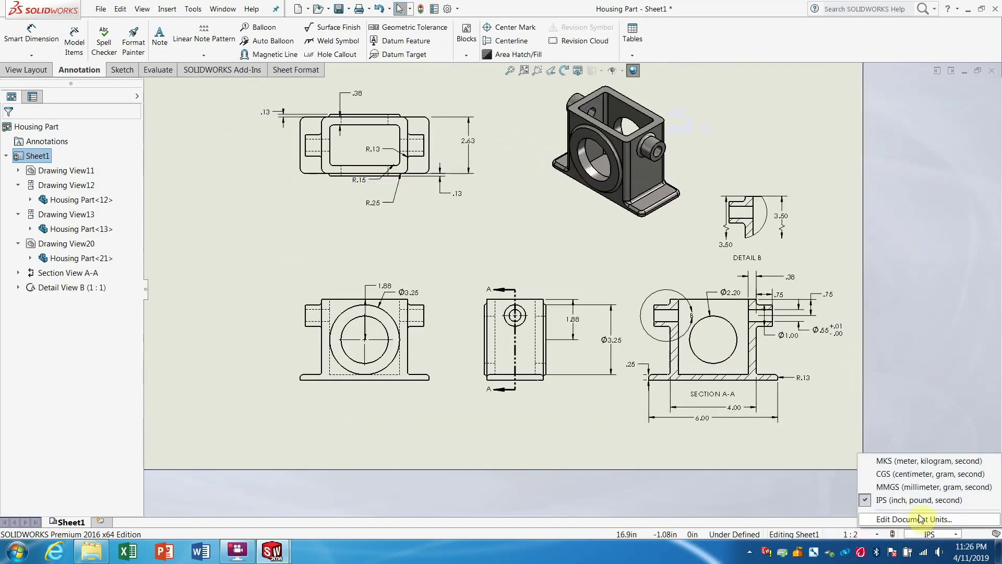
pyautogui.click(921, 519)
pyautogui.click(555, 261)
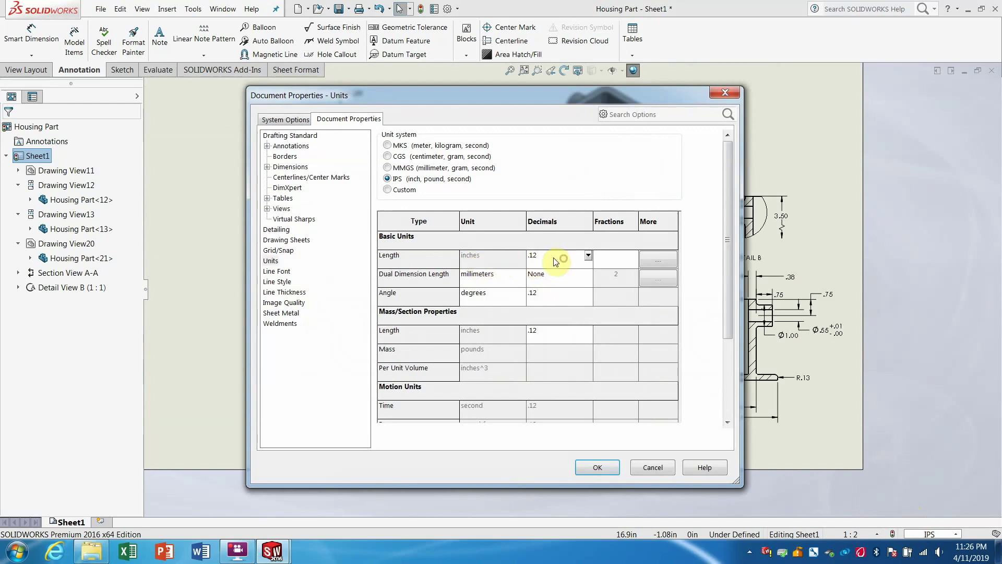
pyautogui.click(589, 256)
pyautogui.click(554, 283)
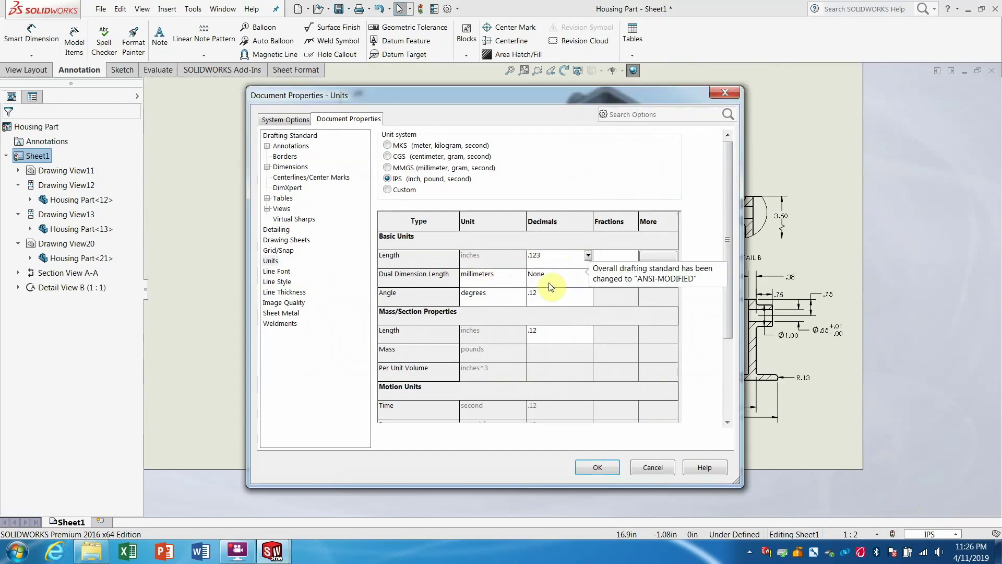
pyautogui.click(558, 321)
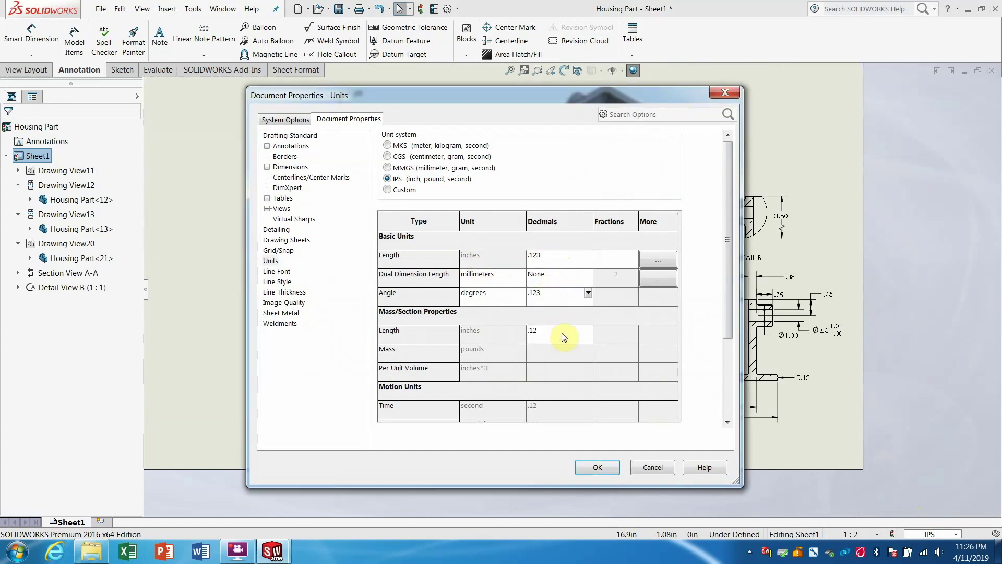
pyautogui.click(564, 337)
pyautogui.click(561, 359)
pyautogui.click(597, 467)
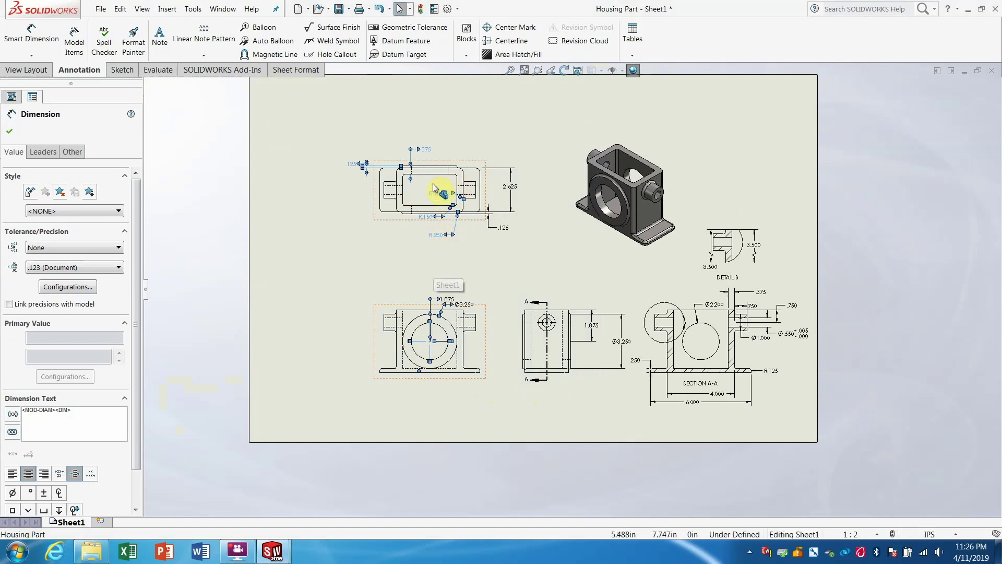
# Nudge the top view and shift the front and side views left across the sheet
pyautogui.click(459, 168)
pyautogui.moveTo(438, 167); pyautogui.dragTo(424, 175)
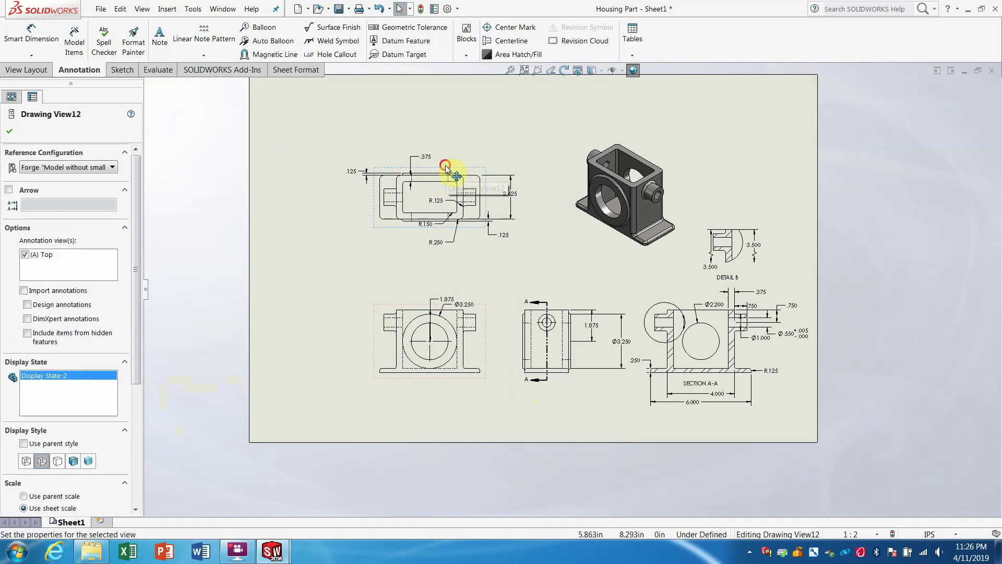
pyautogui.moveTo(424, 175); pyautogui.dragTo(414, 175)
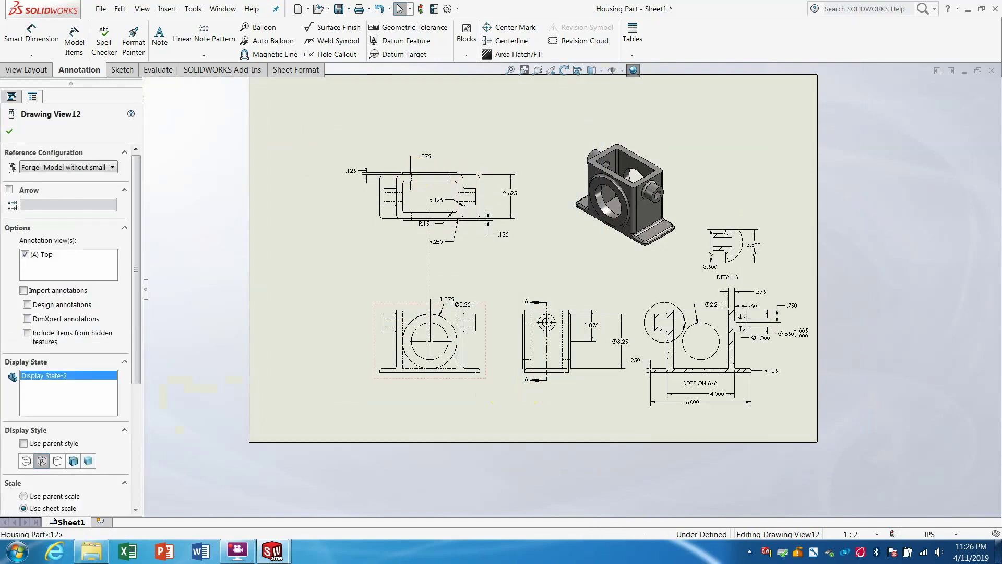
pyautogui.click(429, 176)
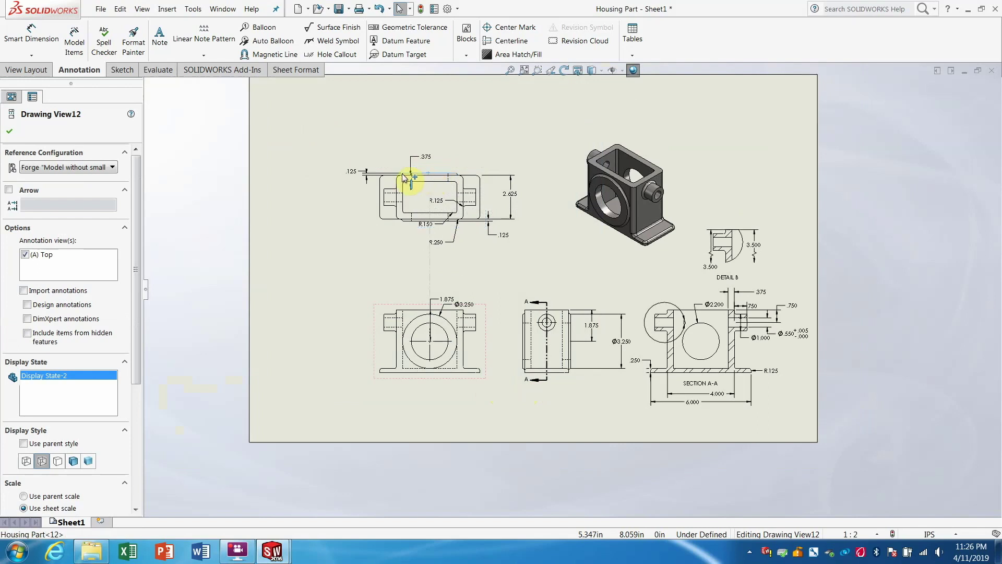
pyautogui.click(409, 179)
pyautogui.moveTo(328, 132); pyautogui.dragTo(788, 430)
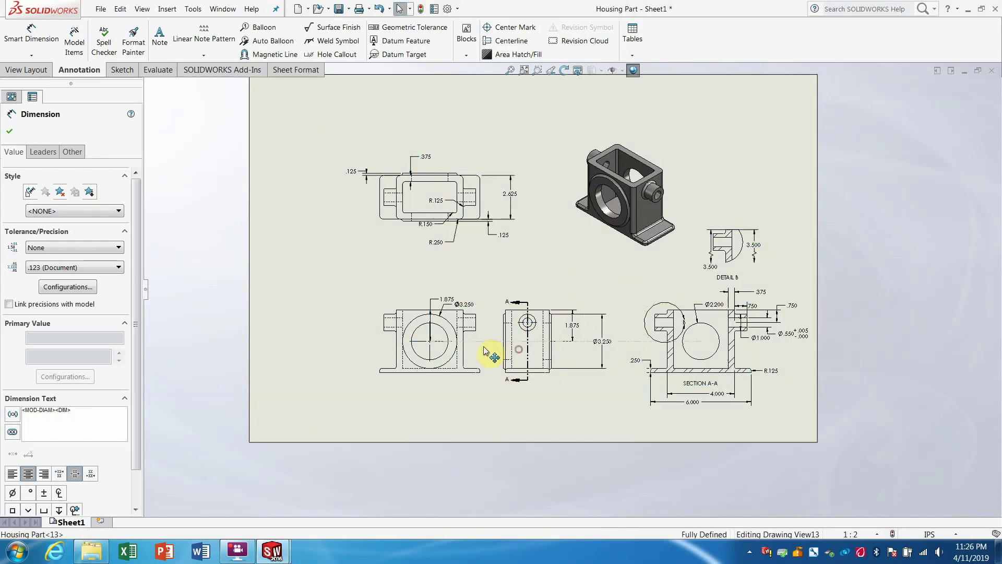
pyautogui.moveTo(520, 354); pyautogui.dragTo(392, 340)
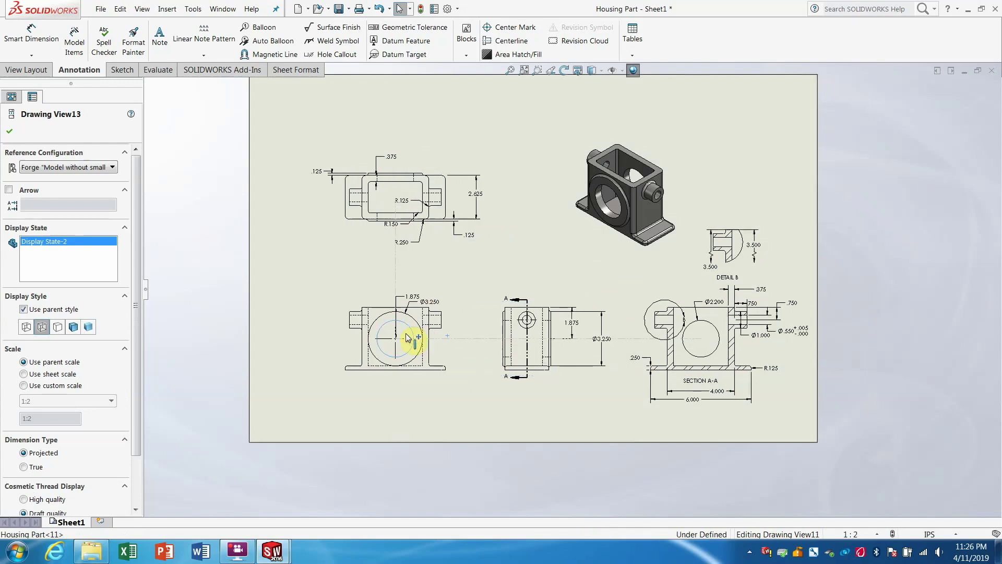
pyautogui.click(448, 335)
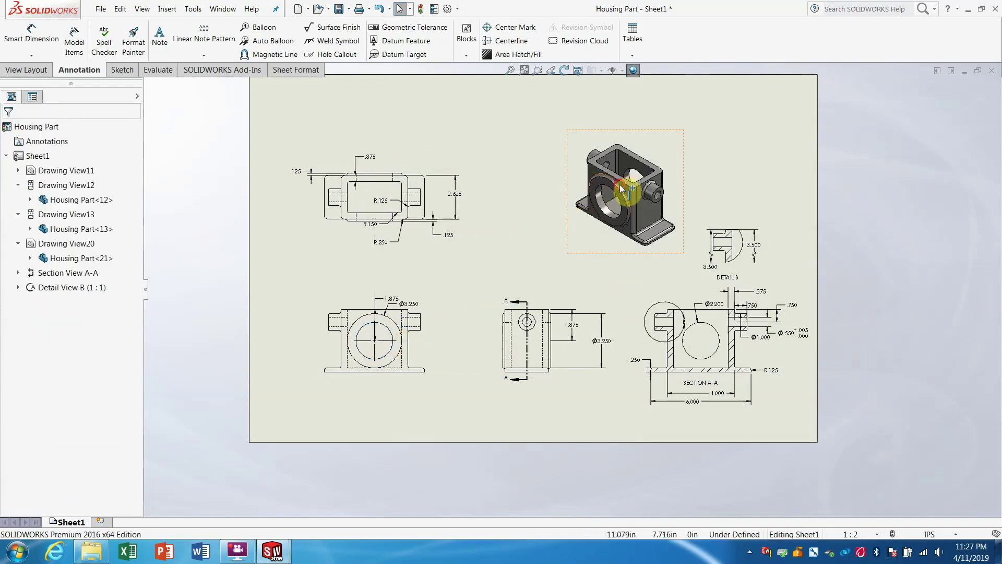
# Reposition the shaded isometric view near the top of the sheet
pyautogui.moveTo(621, 188); pyautogui.dragTo(576, 189)
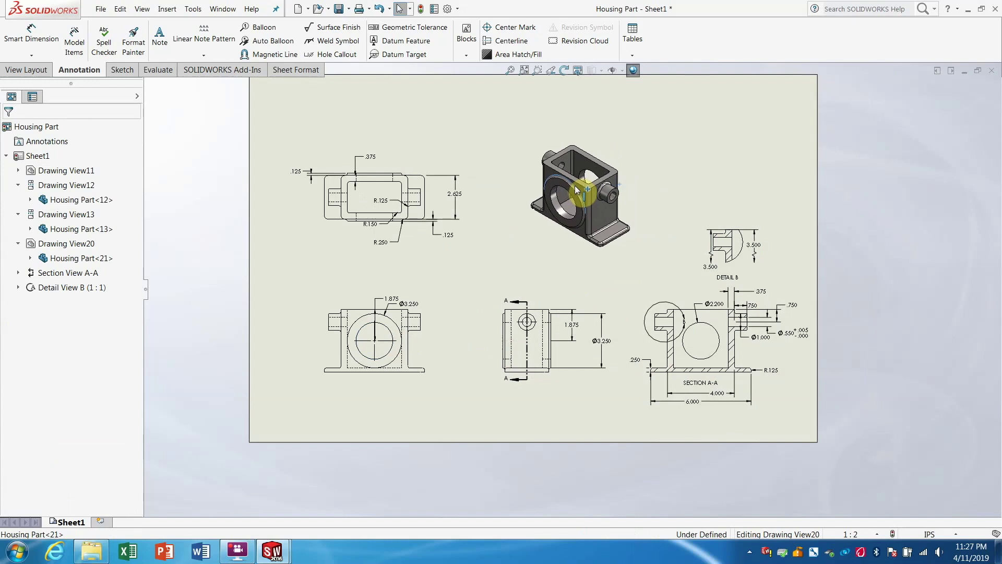
pyautogui.moveTo(576, 190); pyautogui.dragTo(612, 181)
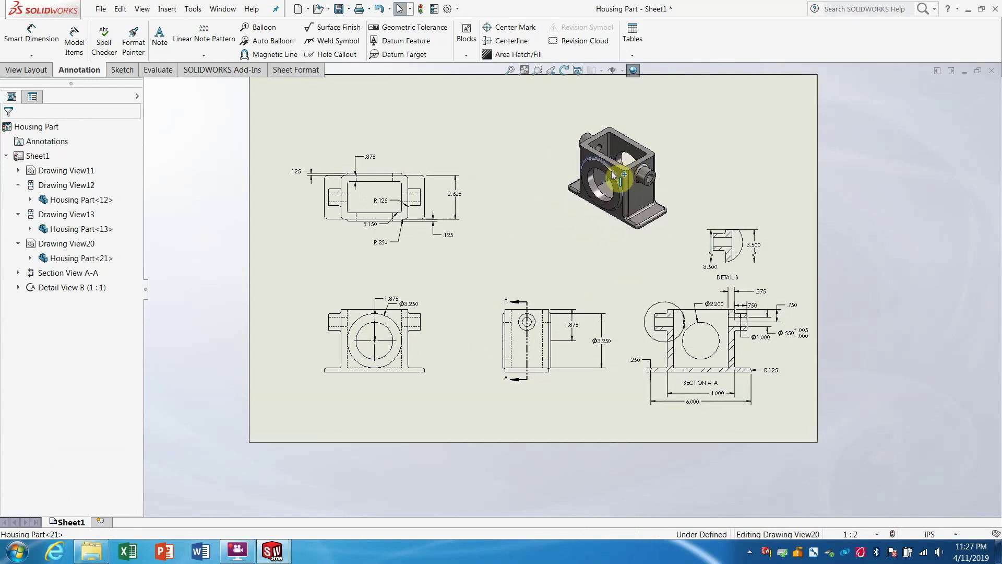
pyautogui.moveTo(612, 181); pyautogui.dragTo(606, 173)
pyautogui.click(611, 287)
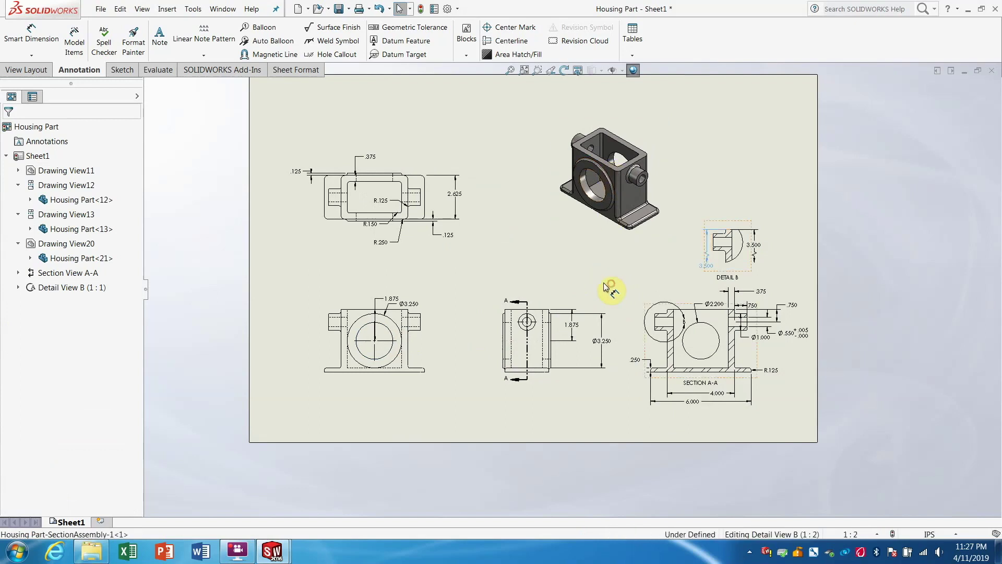
pyautogui.click(595, 267)
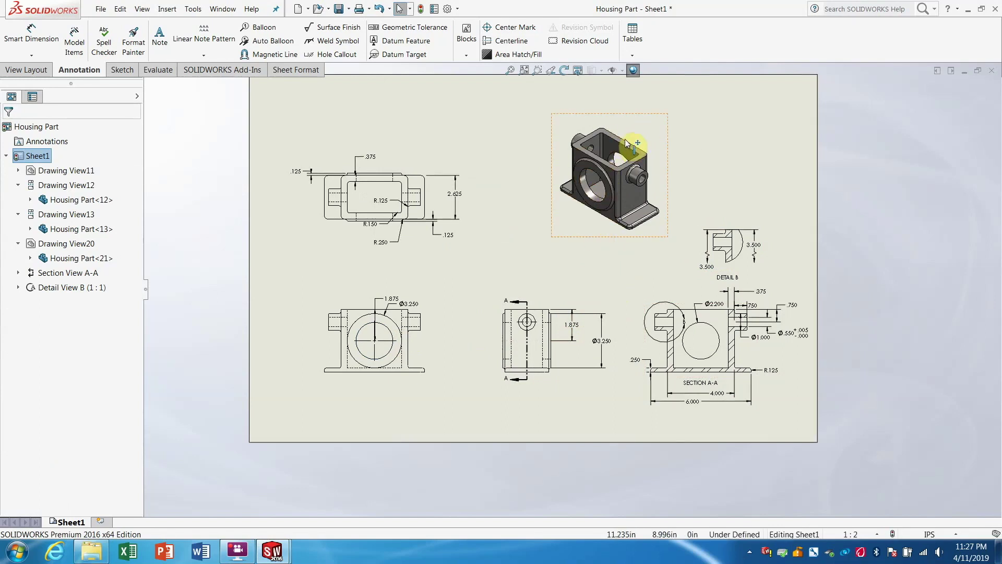
pyautogui.moveTo(626, 147); pyautogui.dragTo(592, 153)
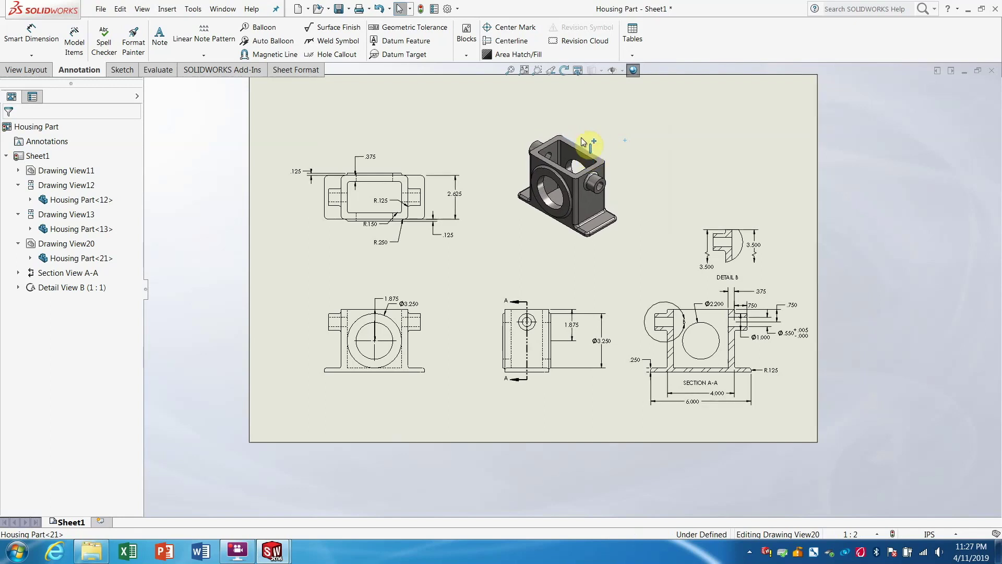
pyautogui.click(567, 266)
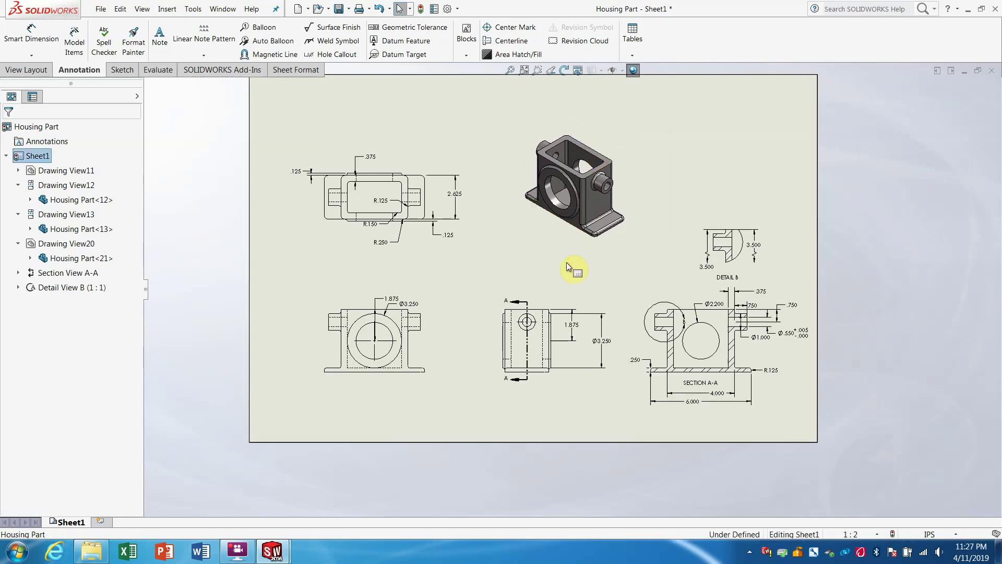
# Move Detail B beside the top view and the isometric view to the upper right
pyautogui.click(601, 125)
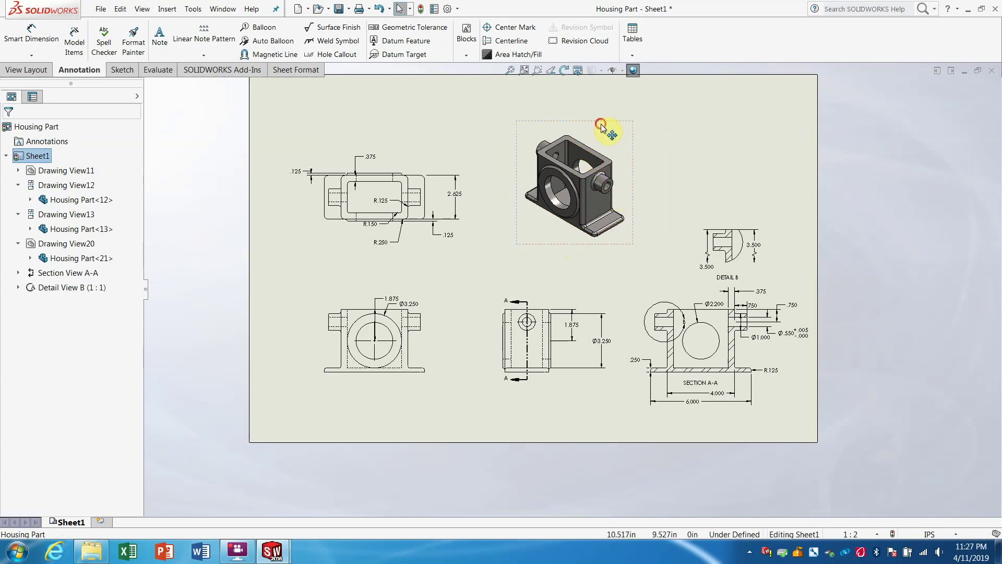
pyautogui.moveTo(601, 125); pyautogui.dragTo(660, 128)
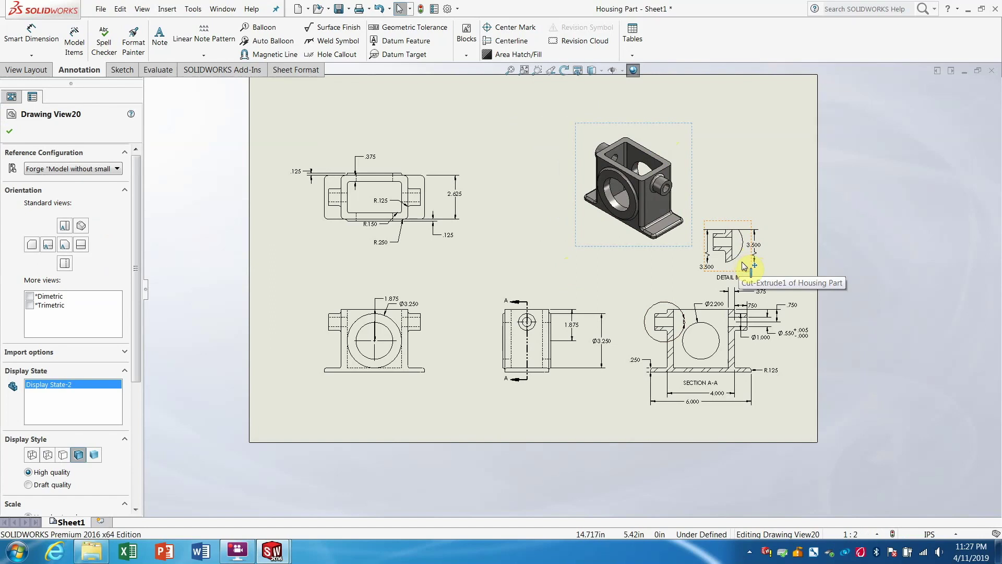
pyautogui.moveTo(744, 266); pyautogui.dragTo(551, 216)
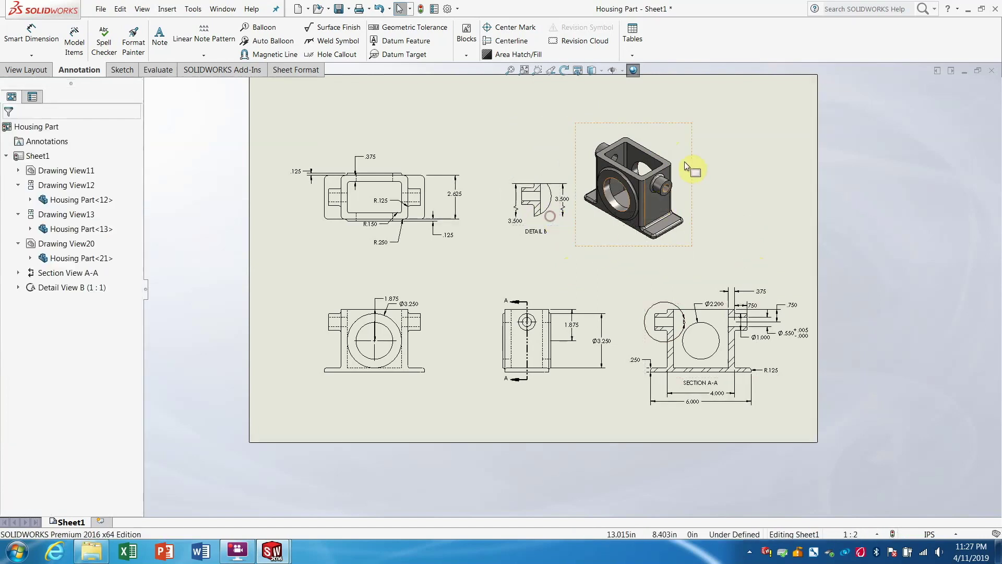
pyautogui.click(708, 143)
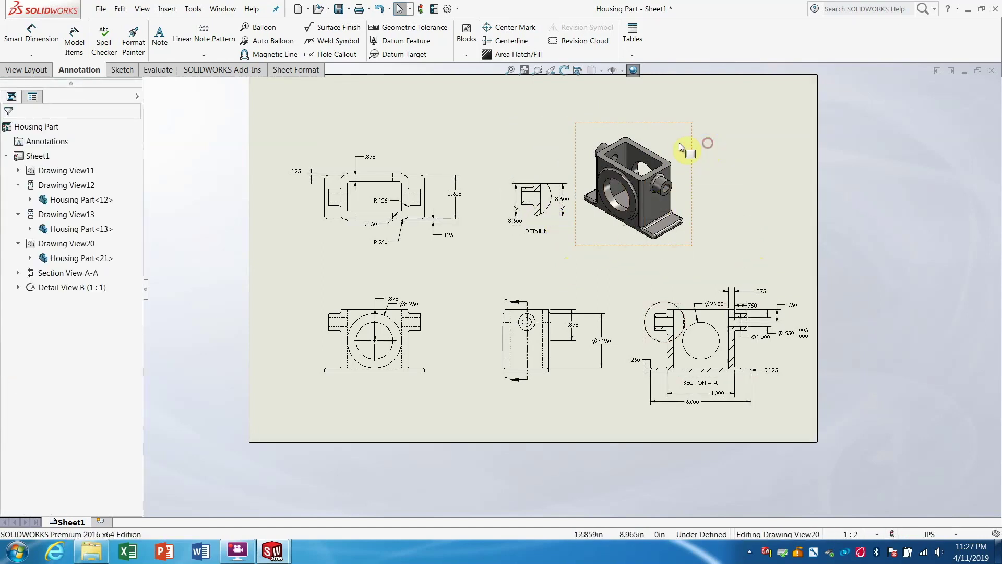
pyautogui.moveTo(665, 131); pyautogui.dragTo(731, 137)
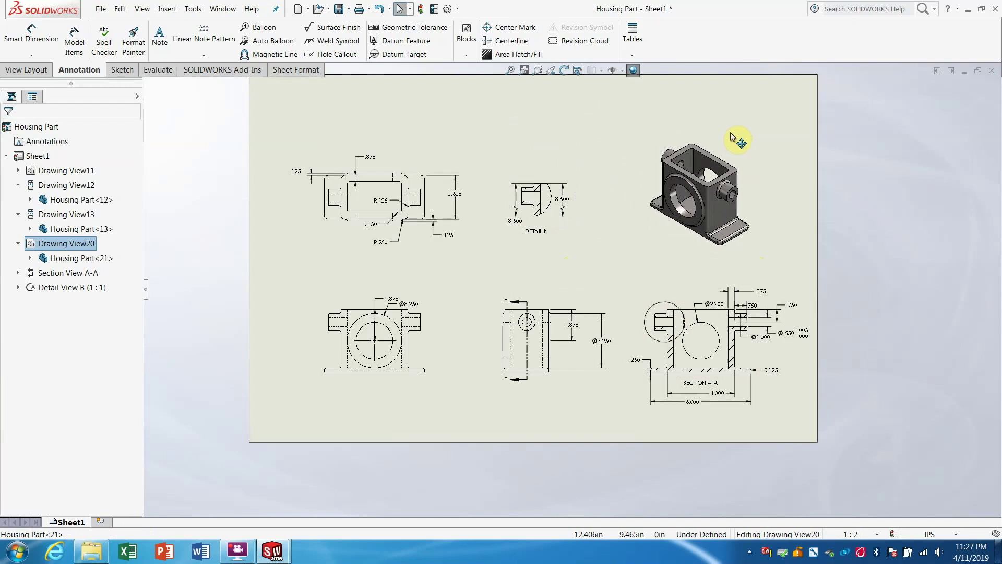
pyautogui.moveTo(557, 178); pyautogui.dragTo(570, 175)
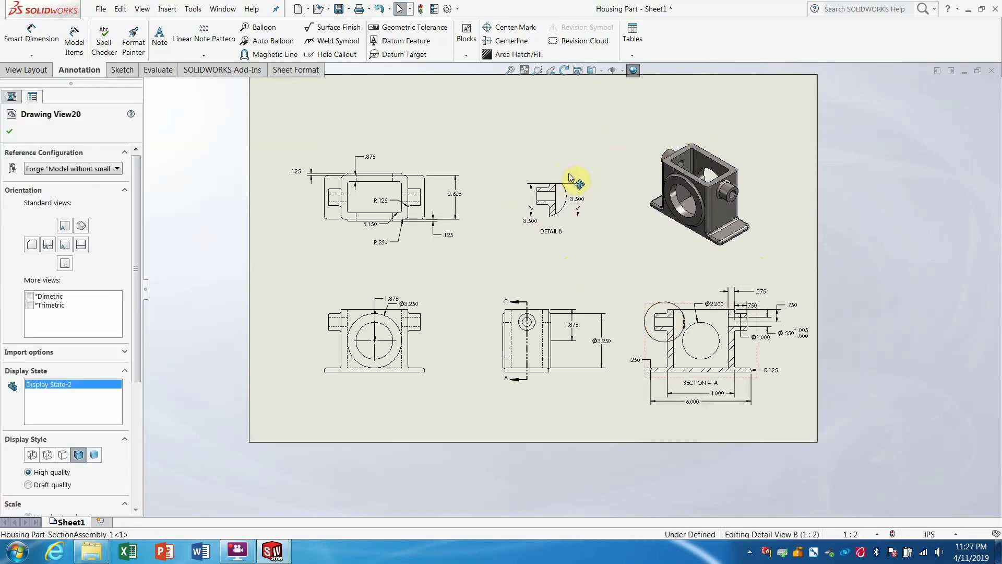
# Set Detail View B's scale to 1:1
pyautogui.click(577, 186)
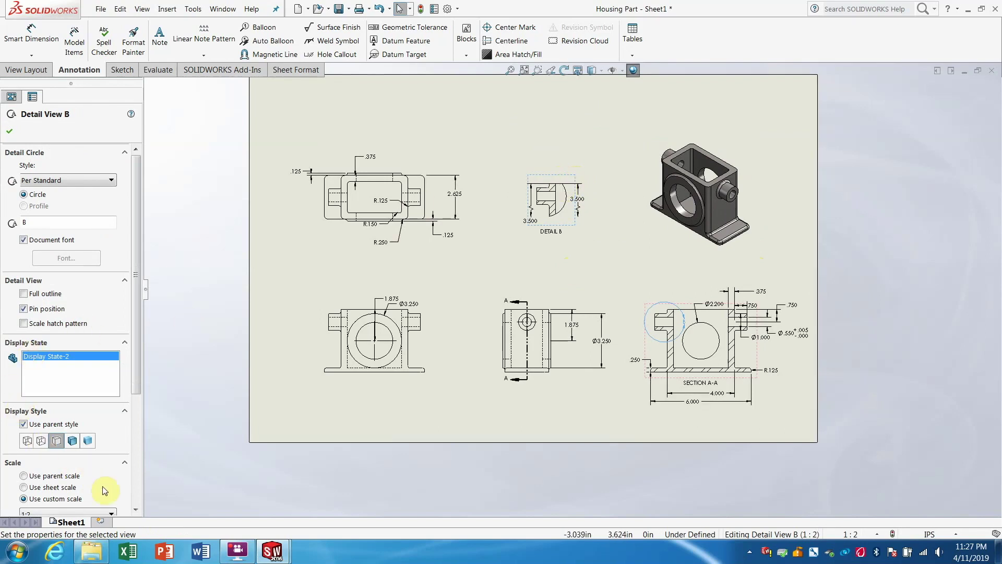
pyautogui.scroll(-5, 136, 406)
pyautogui.click(52, 405)
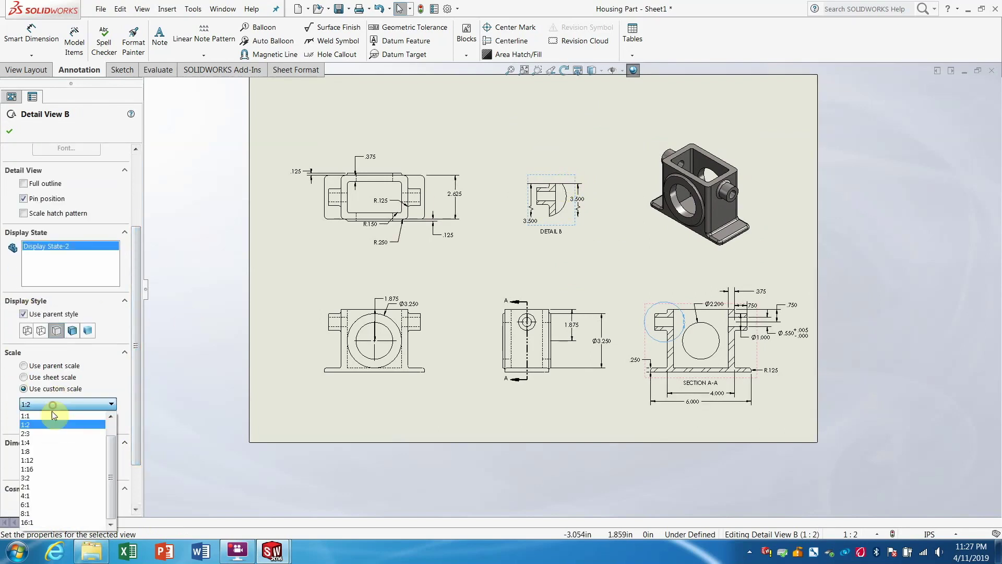
pyautogui.click(625, 278)
# Drag the top view and Detail View B higher on the sheet
pyautogui.click(413, 197)
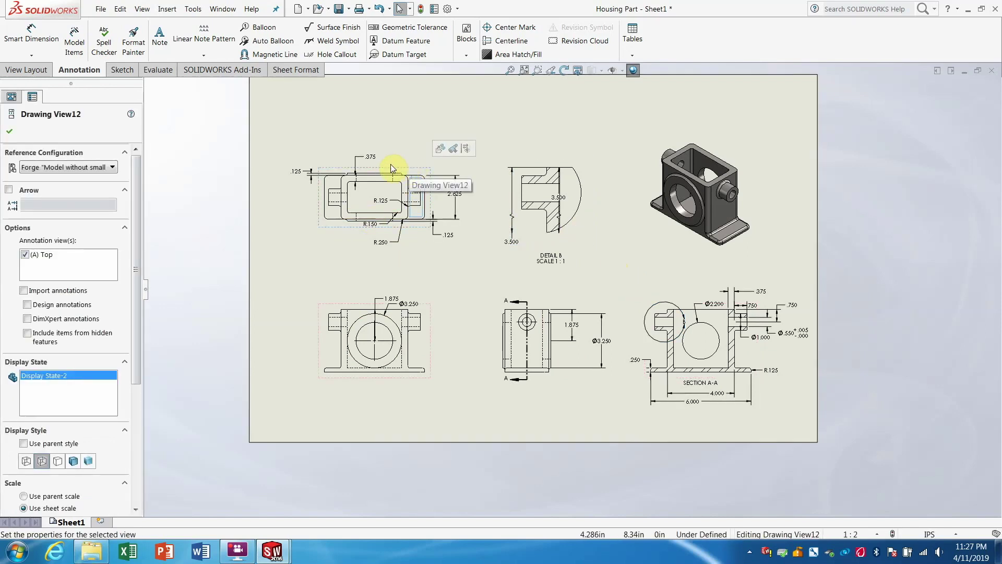
pyautogui.click(413, 166)
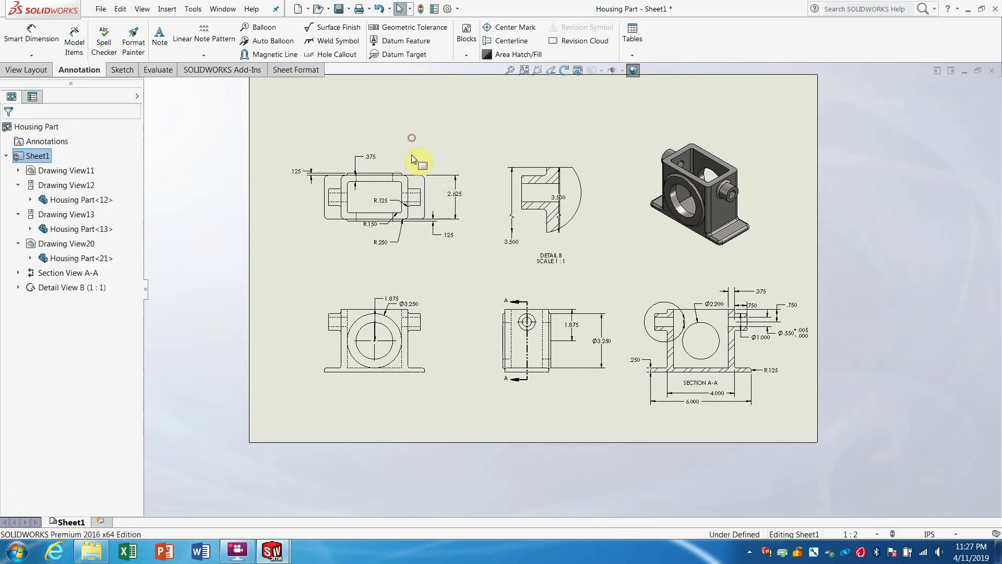
pyautogui.moveTo(421, 172); pyautogui.dragTo(423, 151)
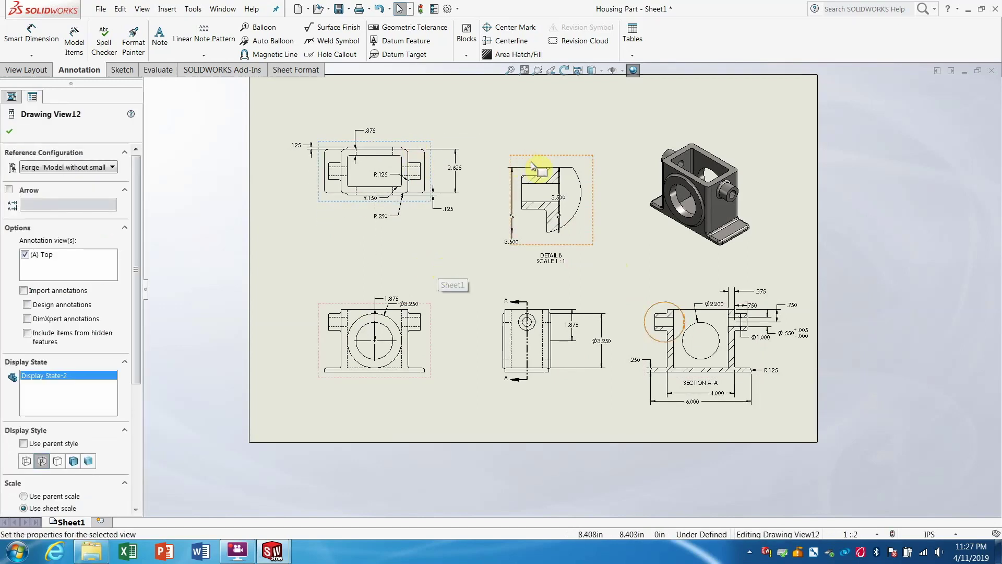
pyautogui.moveTo(537, 159)
pyautogui.mouseDown()
pyautogui.moveTo(538, 133)
pyautogui.moveTo(543, 140)
pyautogui.mouseUp()
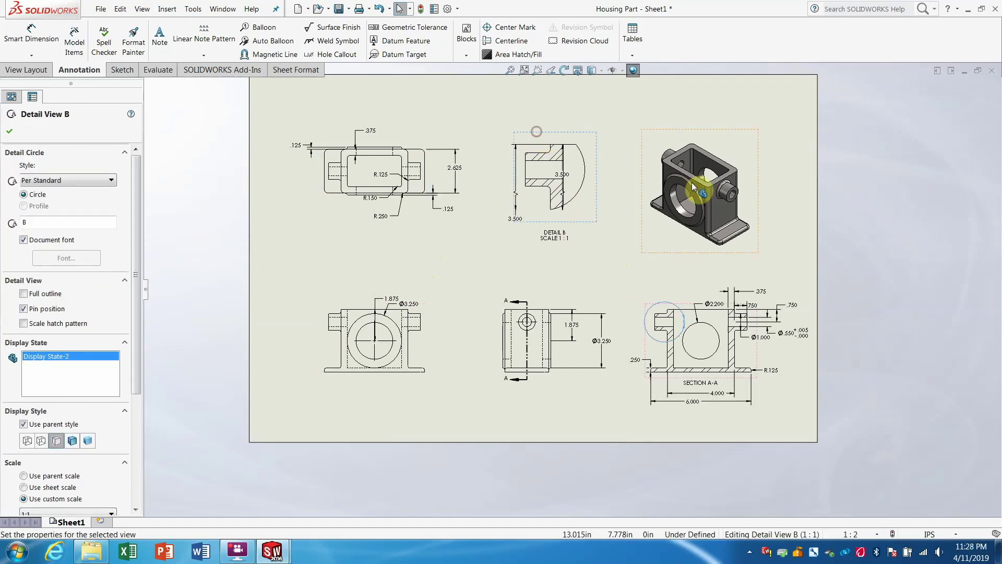
# Rotate the isometric model so it is seen from above
pyautogui.click(719, 153)
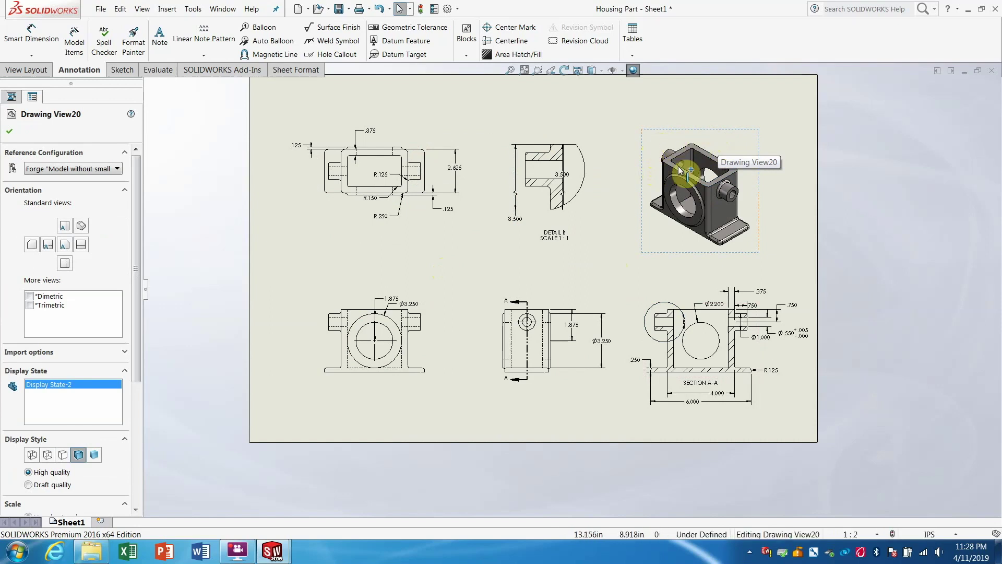
pyautogui.moveTo(661, 143); pyautogui.dragTo(667, 199, button='middle')
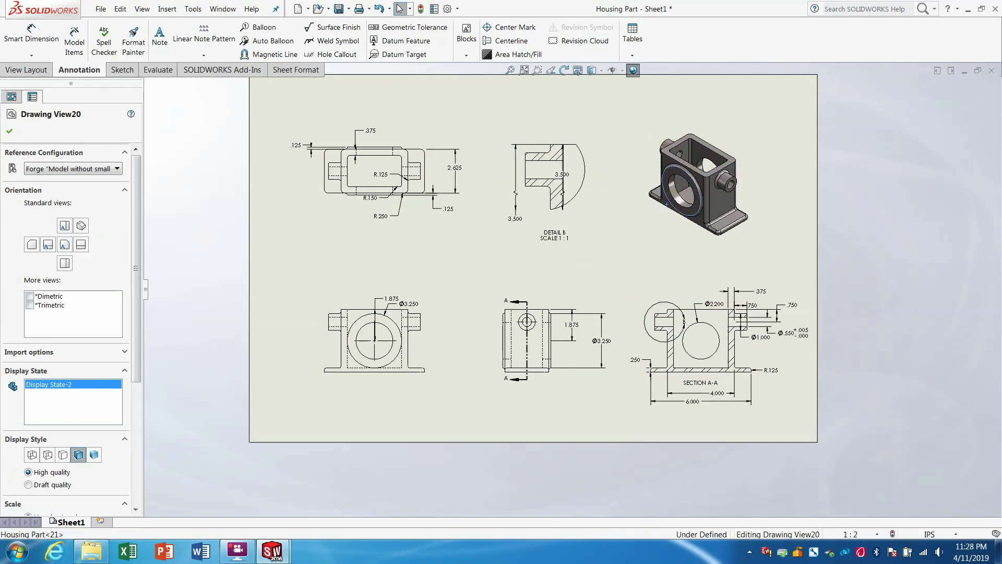
pyautogui.press('Escape')
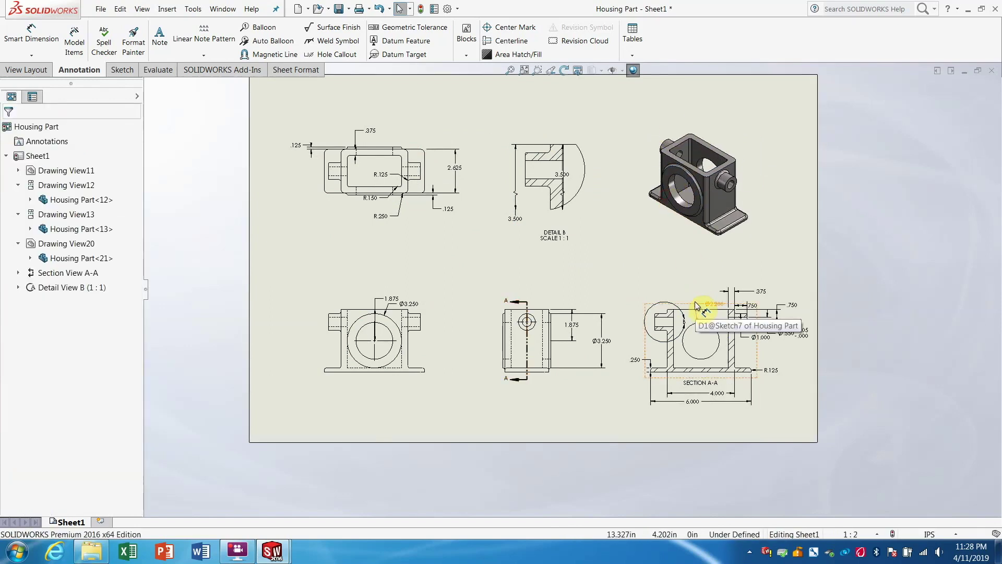
# Move the front view up-left, then shift the side view and Section A-A left
pyautogui.moveTo(700, 307); pyautogui.dragTo(692, 283)
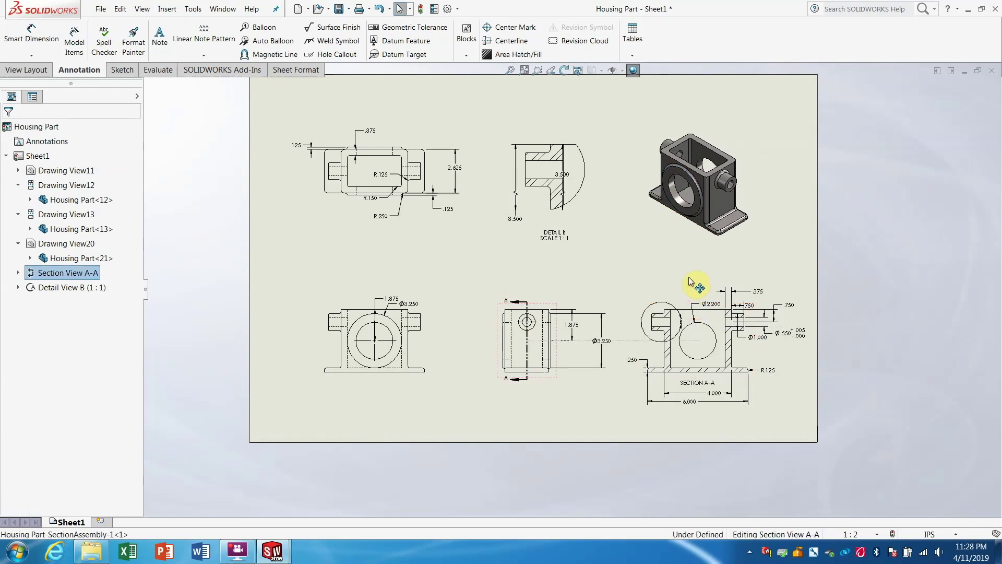
pyautogui.click(692, 284)
pyautogui.moveTo(354, 299); pyautogui.dragTo(347, 285)
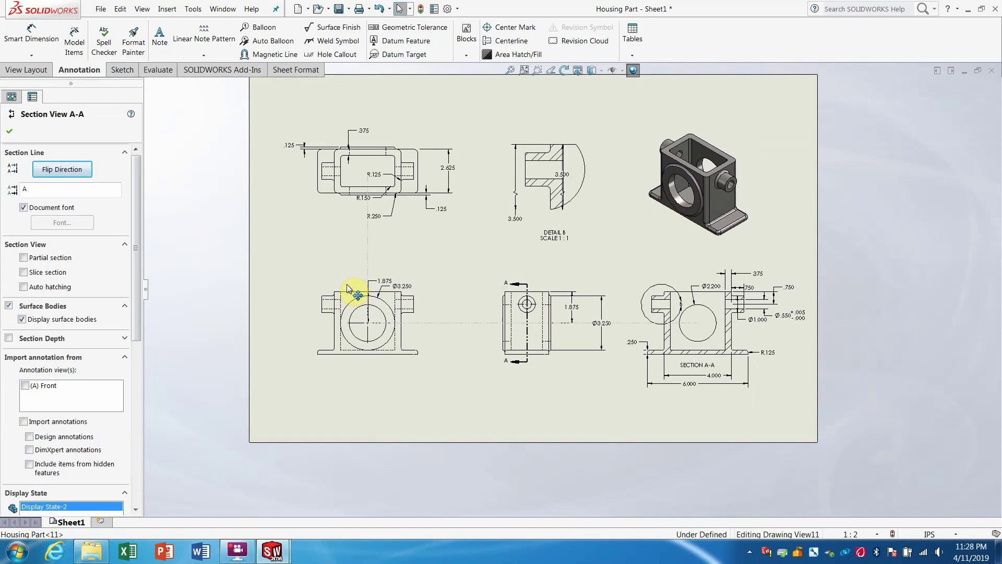
pyautogui.click(390, 397)
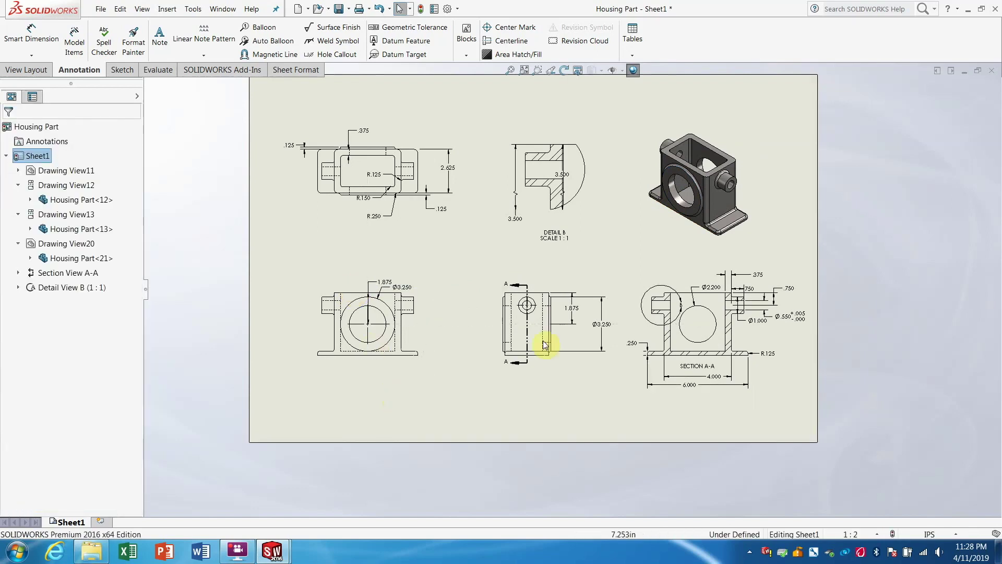
pyautogui.moveTo(536, 291); pyautogui.dragTo(519, 291)
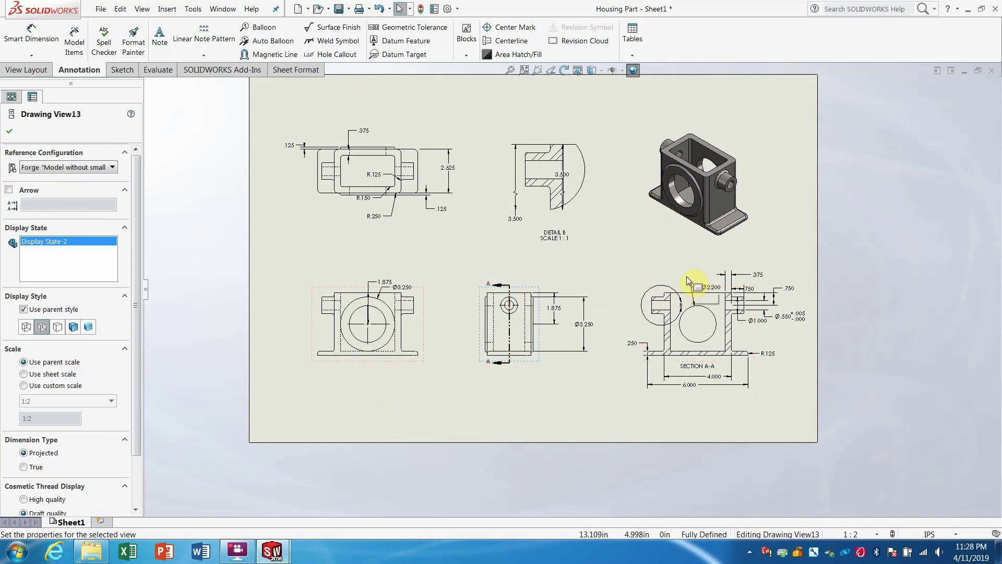
pyautogui.moveTo(688, 281); pyautogui.dragTo(675, 282)
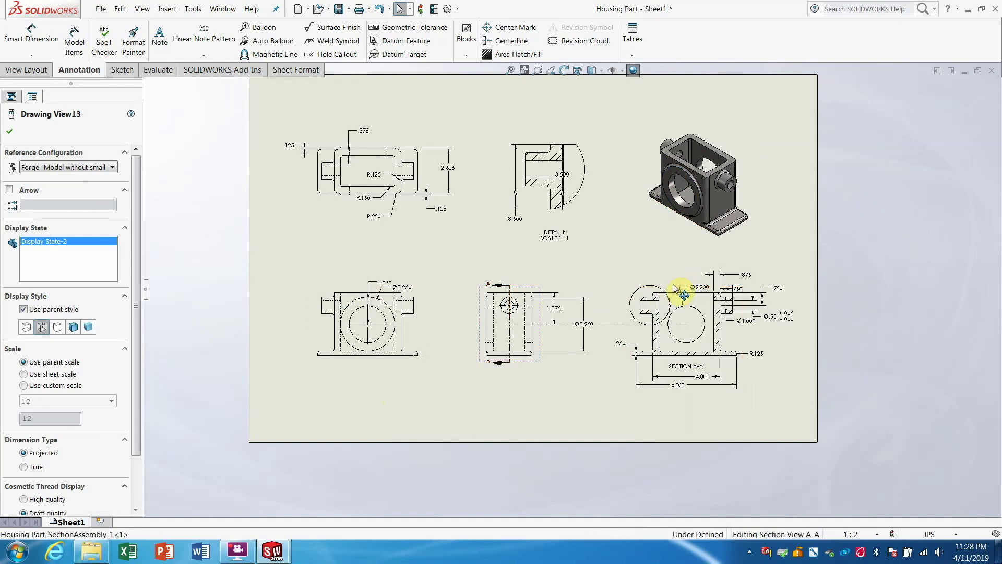
pyautogui.click(583, 377)
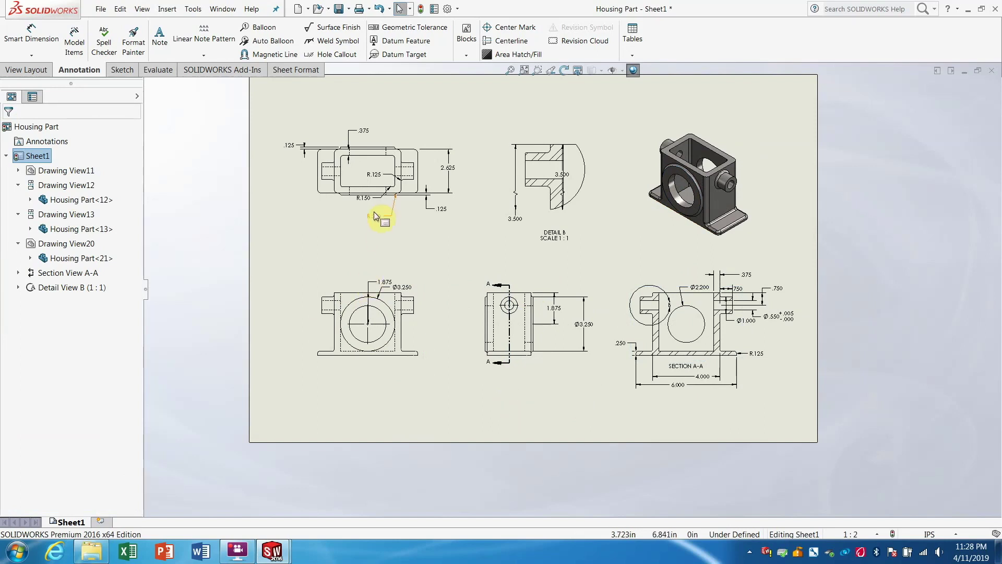
# Reposition the R.250 and R.150 radius dimensions below the top view
pyautogui.moveTo(377, 226); pyautogui.dragTo(353, 207)
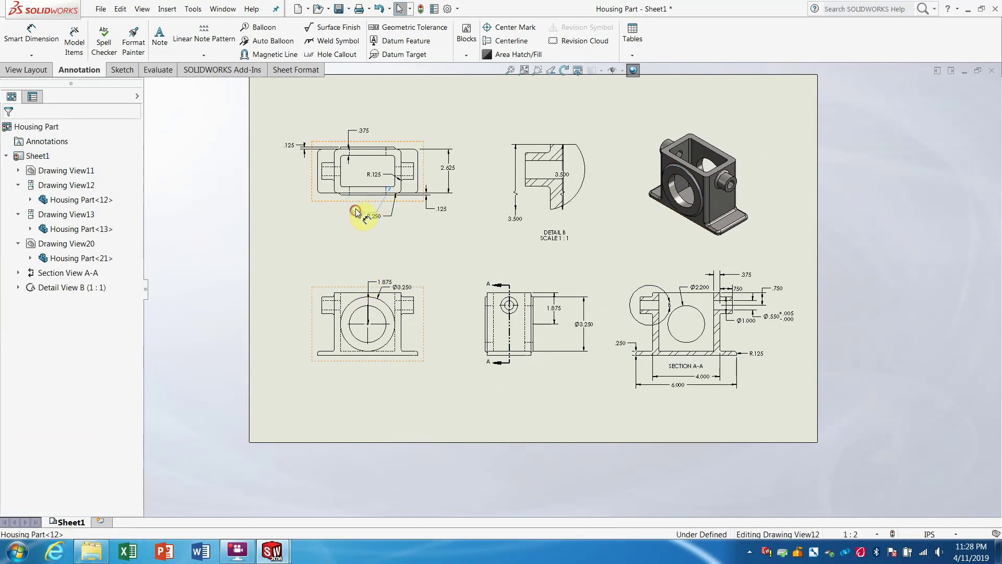
pyautogui.click(355, 213)
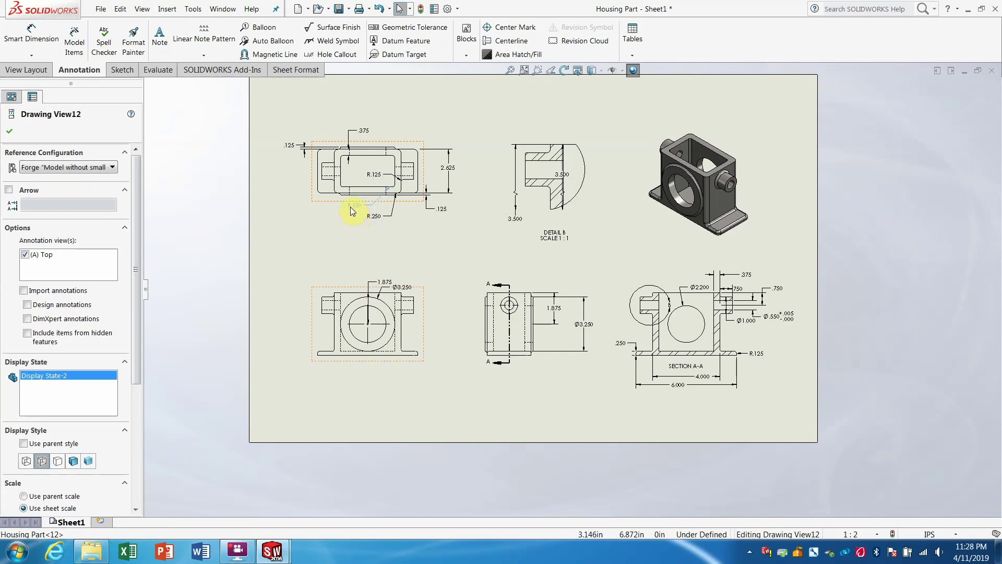
pyautogui.click(435, 246)
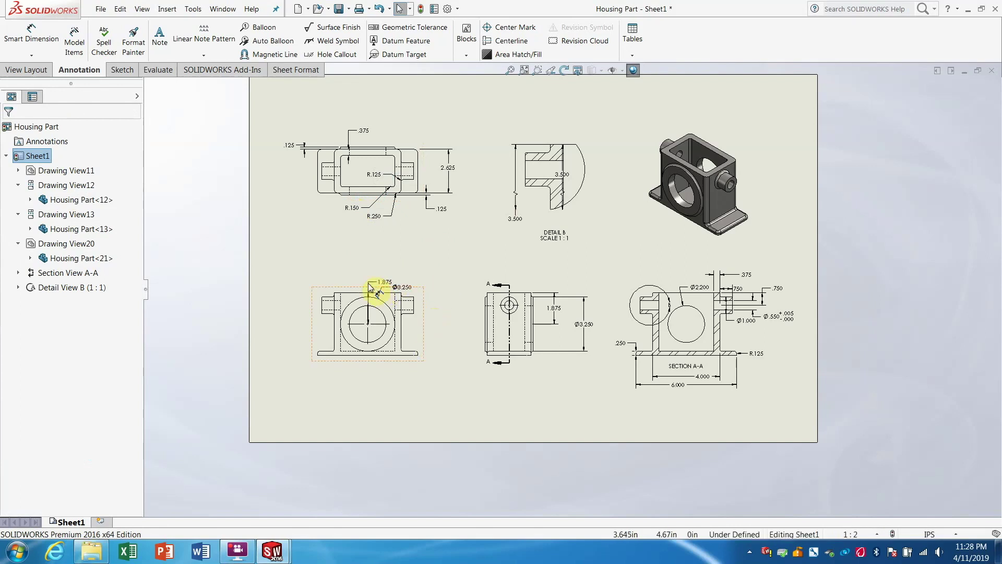
# Move the 1.875 height dimension to the left of the front view
pyautogui.moveTo(377, 283)
pyautogui.mouseDown()
pyautogui.moveTo(312, 287)
pyautogui.moveTo(295, 317)
pyautogui.mouseUp()
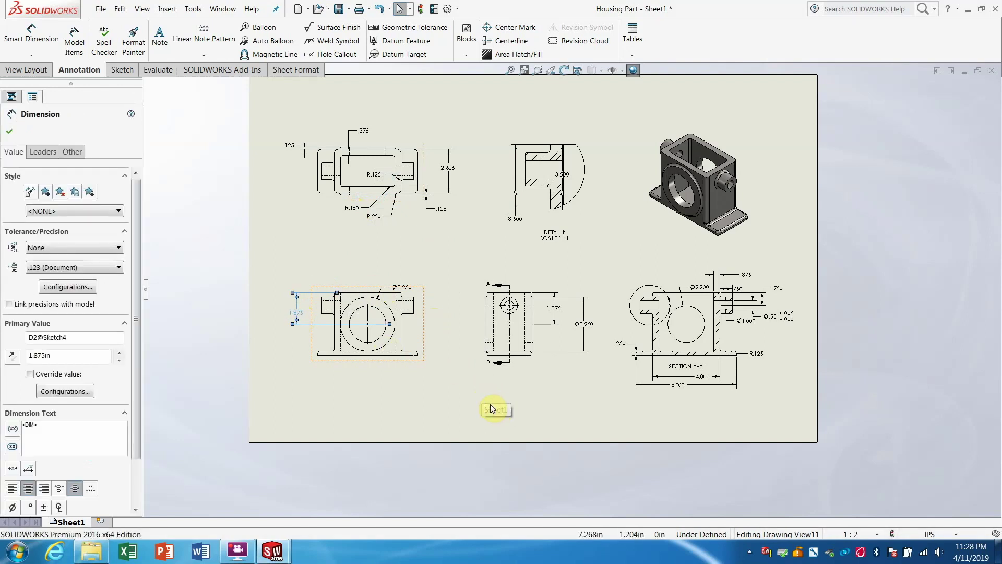
pyautogui.click(437, 408)
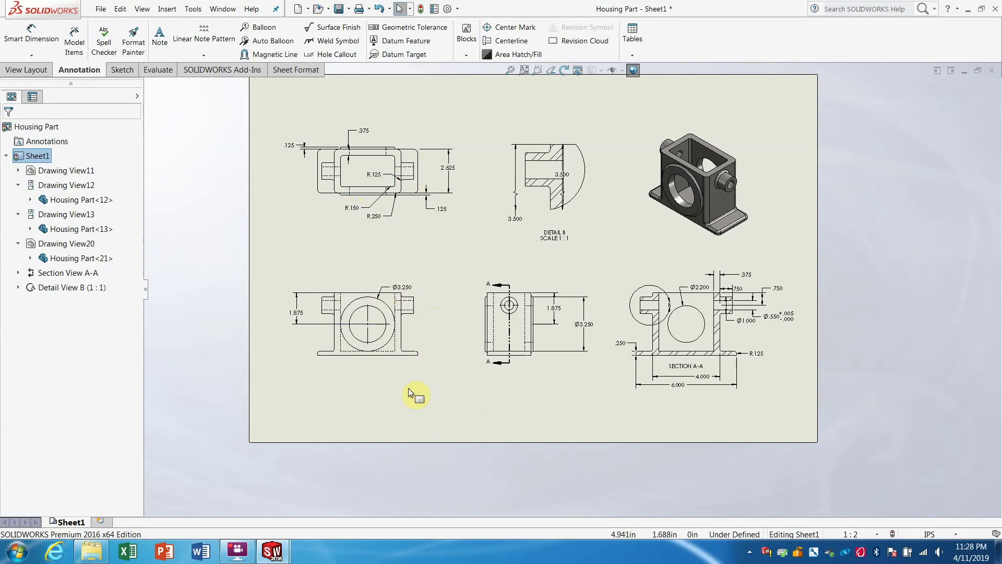
pyautogui.click(31, 36)
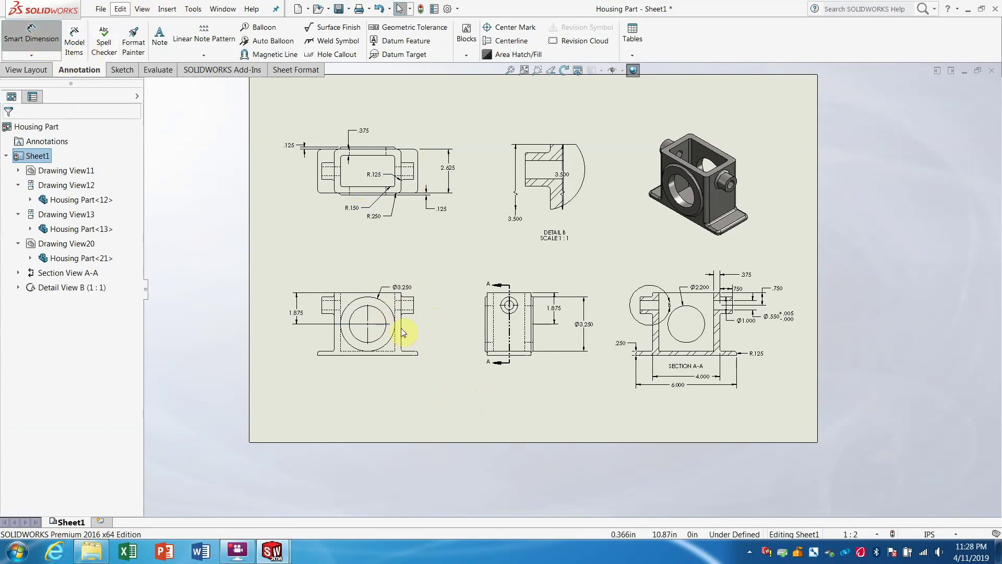
# Dimension the front view's 3.500 height at right and 6.000 width below
pyautogui.click(369, 297)
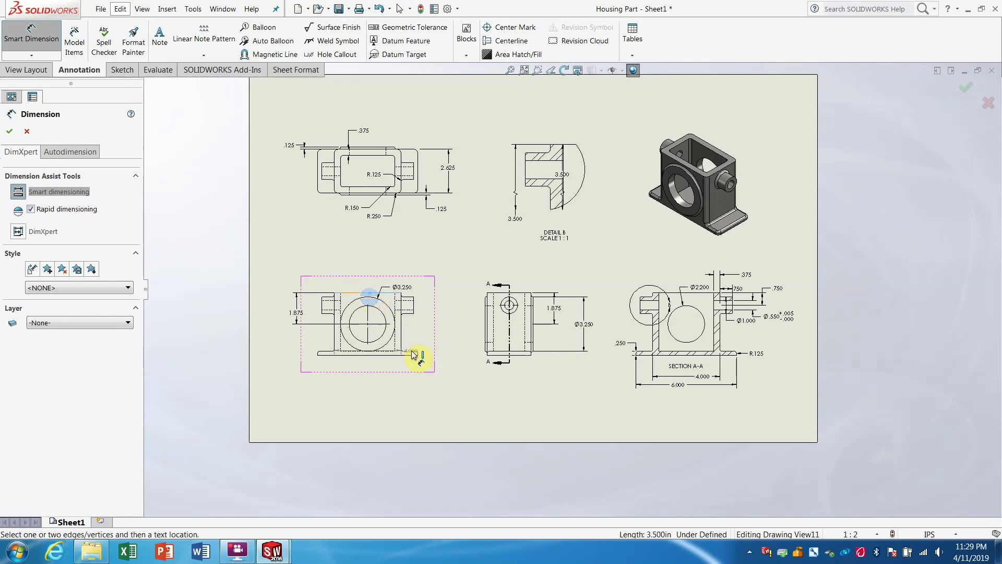
pyautogui.click(416, 351)
pyautogui.click(438, 330)
pyautogui.click(440, 367)
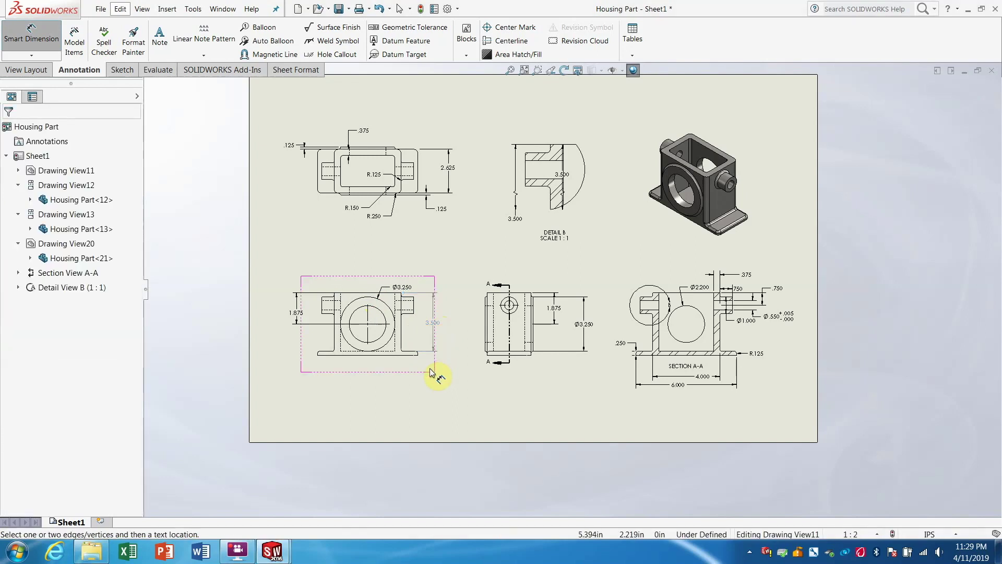
pyautogui.click(339, 350)
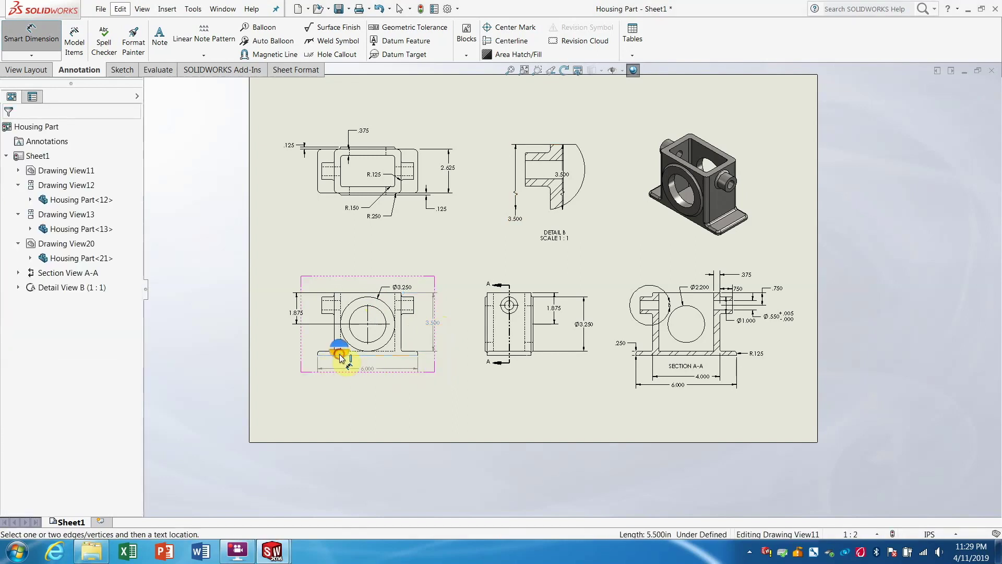
pyautogui.click(367, 370)
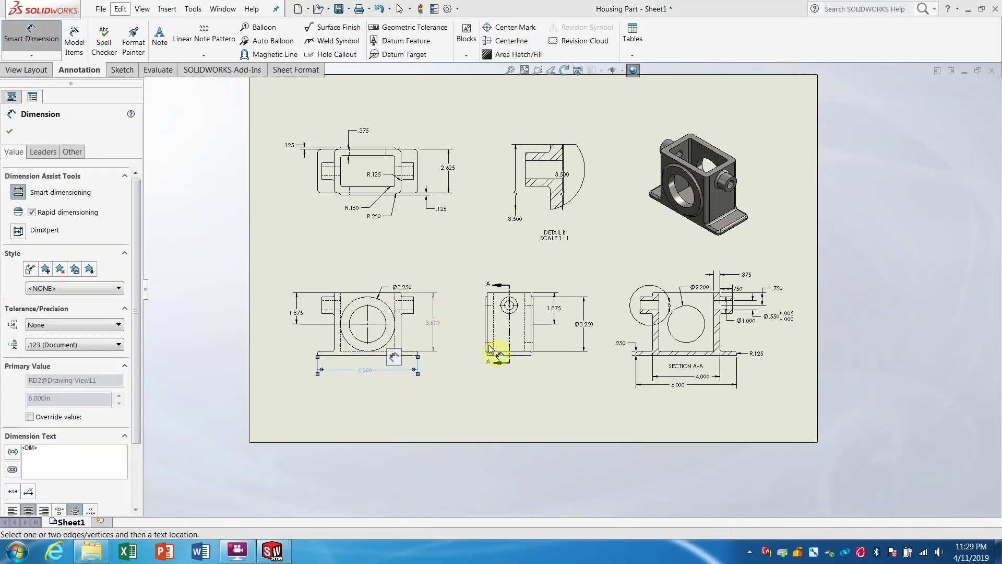
# Dimension the side view's Ø1.000 hole above it and its R.125 corner fillet
pyautogui.click(511, 305)
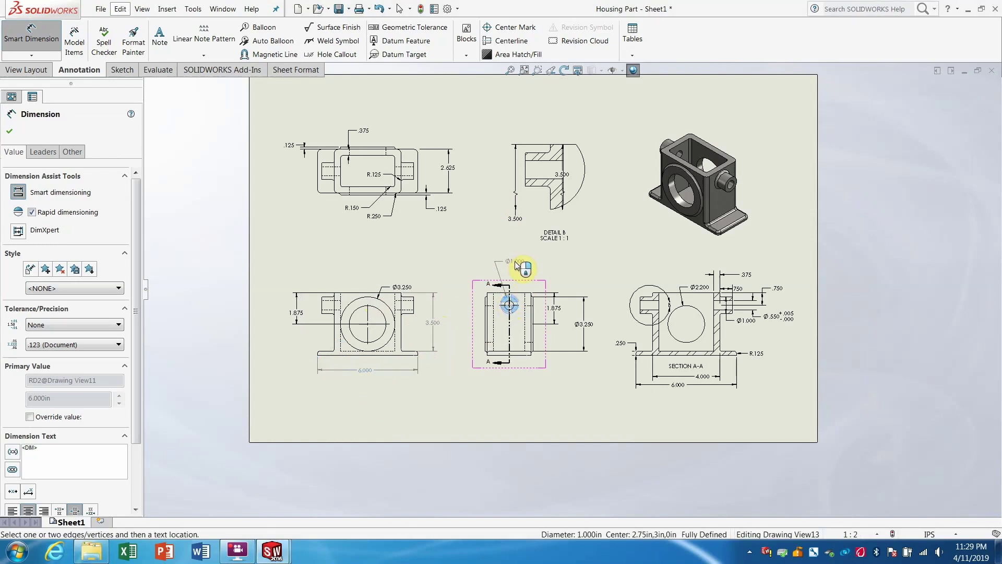
pyautogui.click(517, 265)
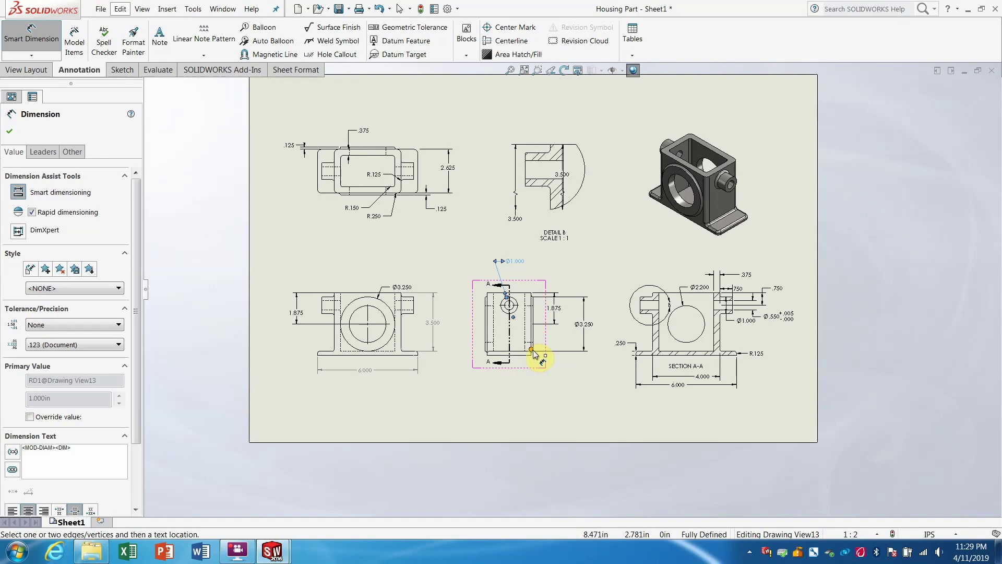
pyautogui.scroll(-4, 537, 356)
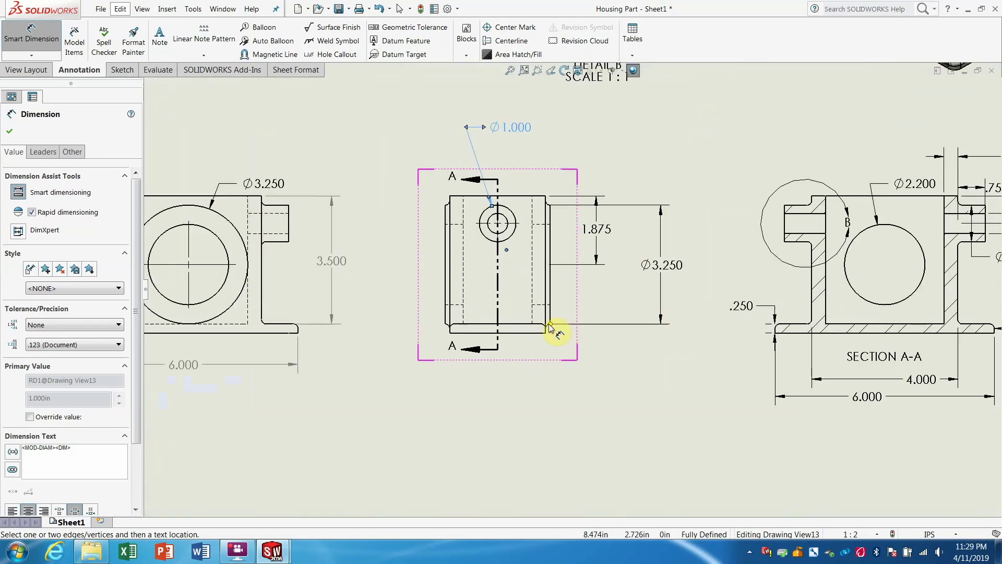
pyautogui.click(551, 330)
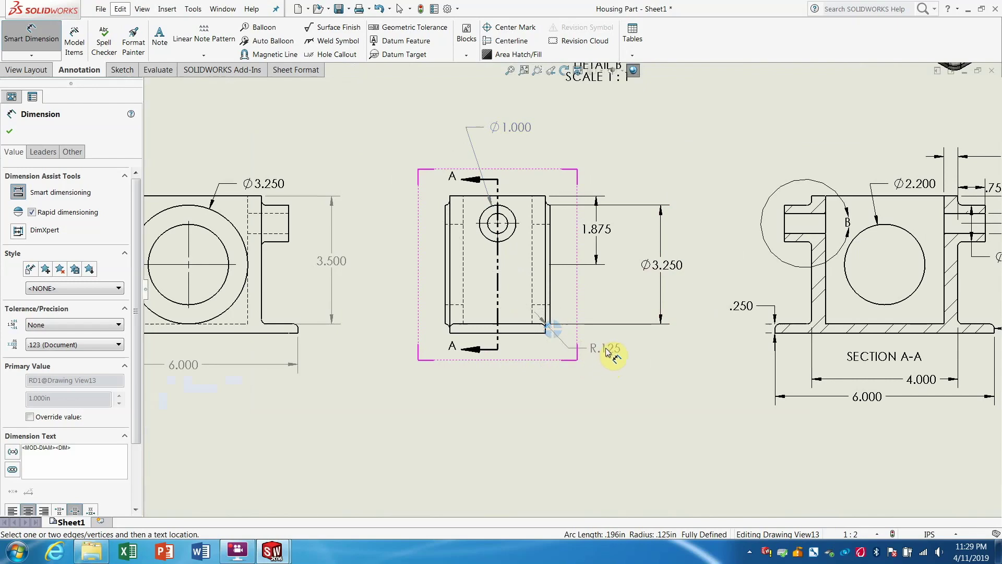
pyautogui.click(607, 353)
pyautogui.scroll(2, 611, 375)
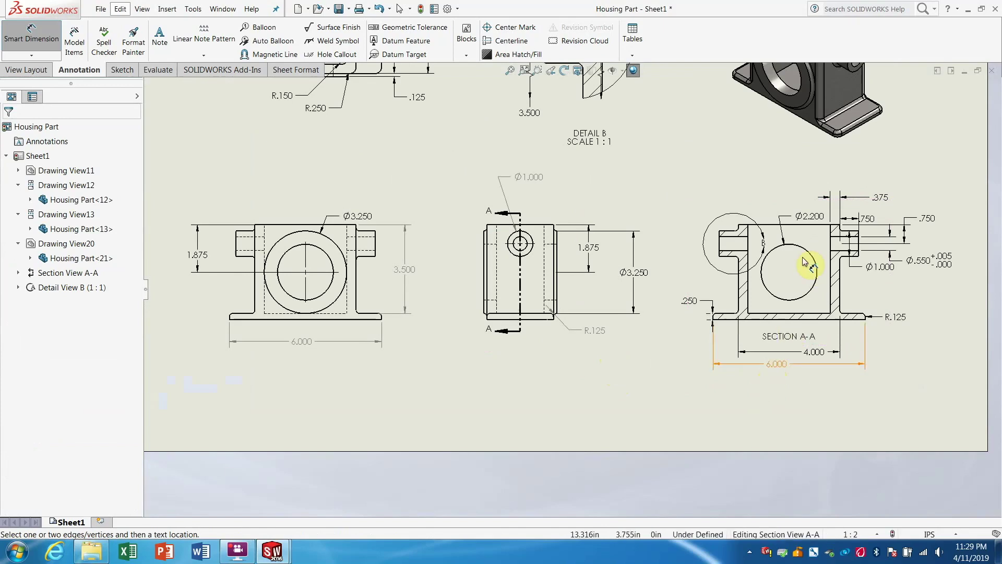
# Dimension the Detail B hole as Ø.550 between its top and bottom edges, placed left of the detail
pyautogui.press('f')
pyautogui.scroll(-3, 612, 125)
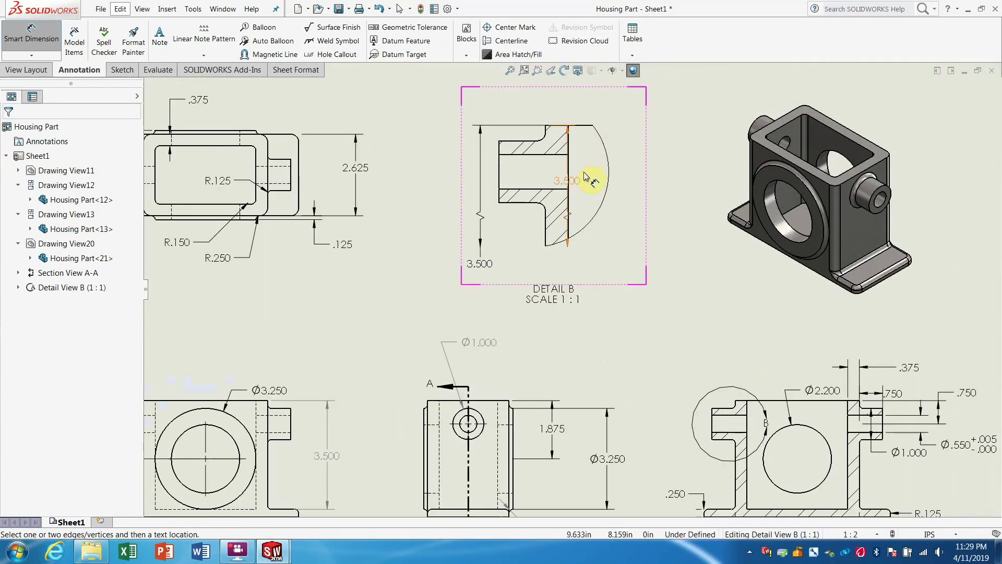
pyautogui.click(568, 185)
pyautogui.click(500, 172)
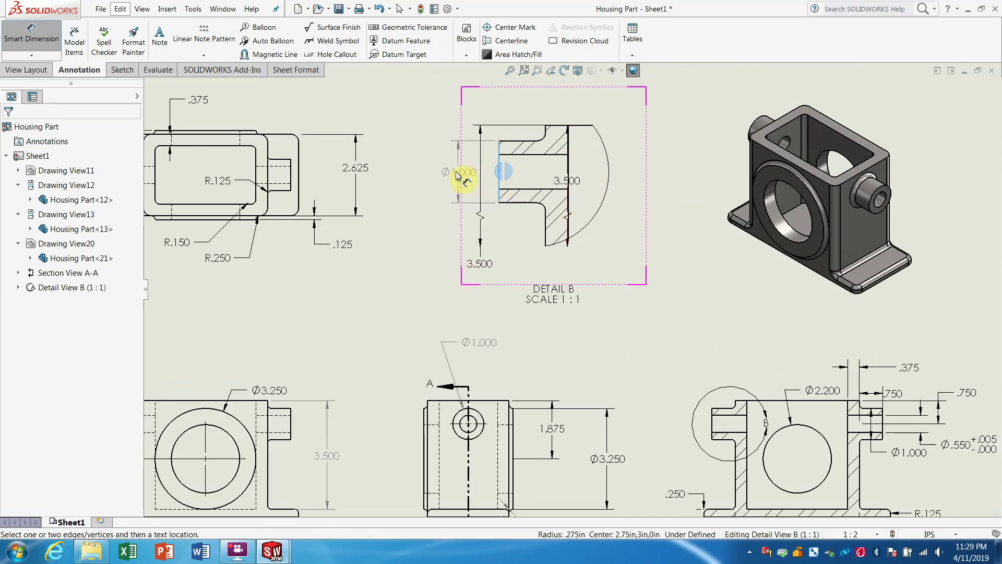
pyautogui.press('Escape')
pyautogui.click(517, 155)
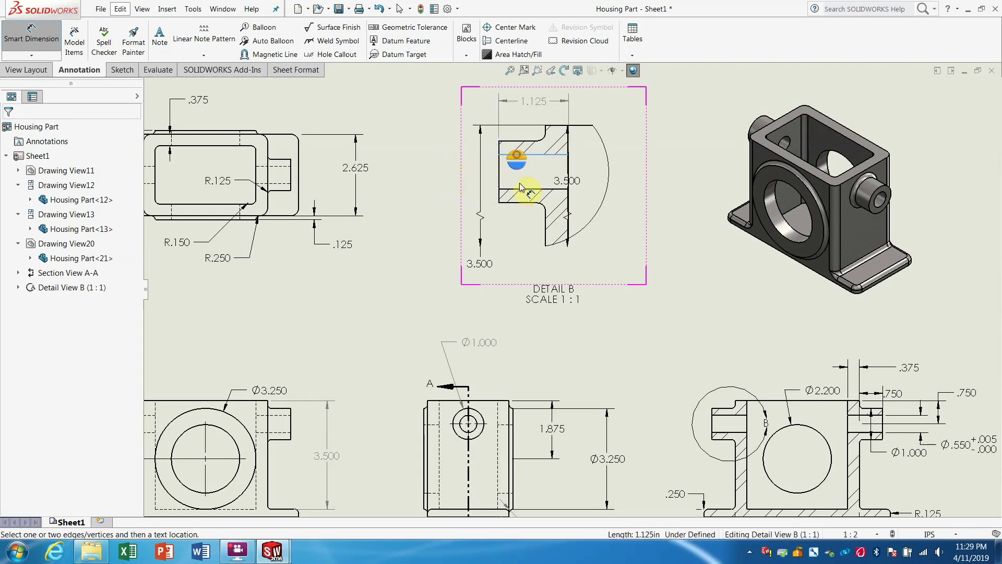
pyautogui.click(516, 189)
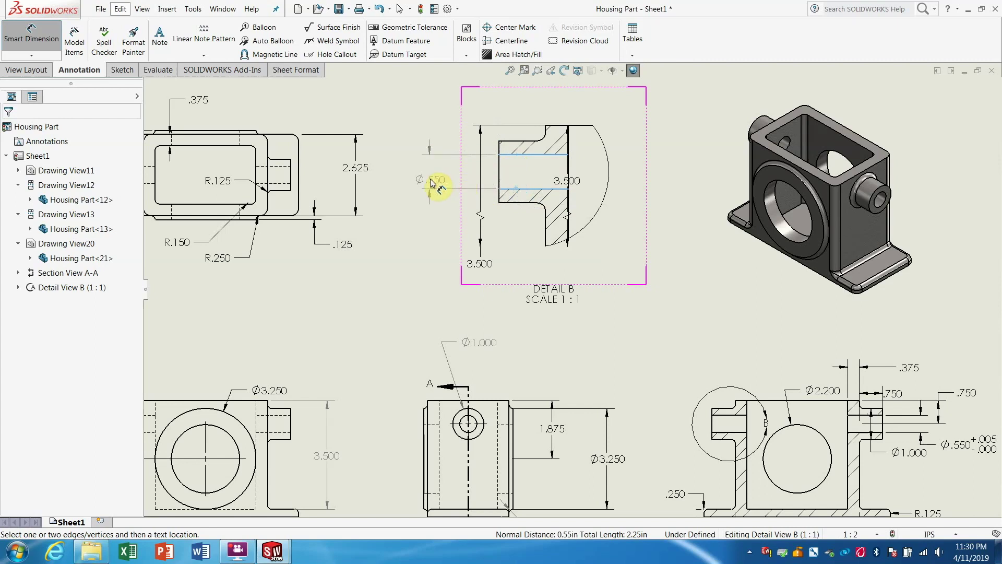
pyautogui.click(437, 219)
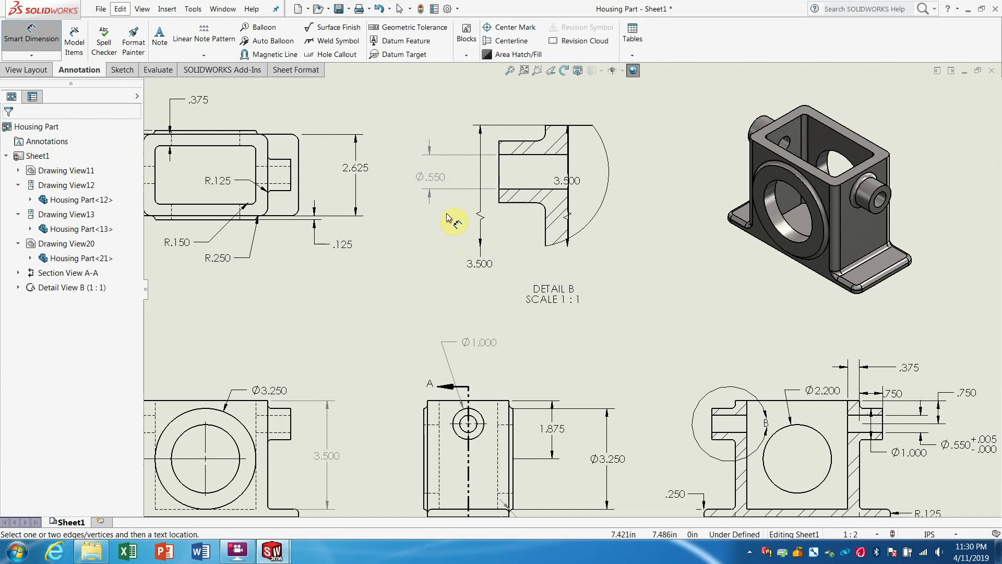
pyautogui.moveTo(446, 176); pyautogui.dragTo(455, 175)
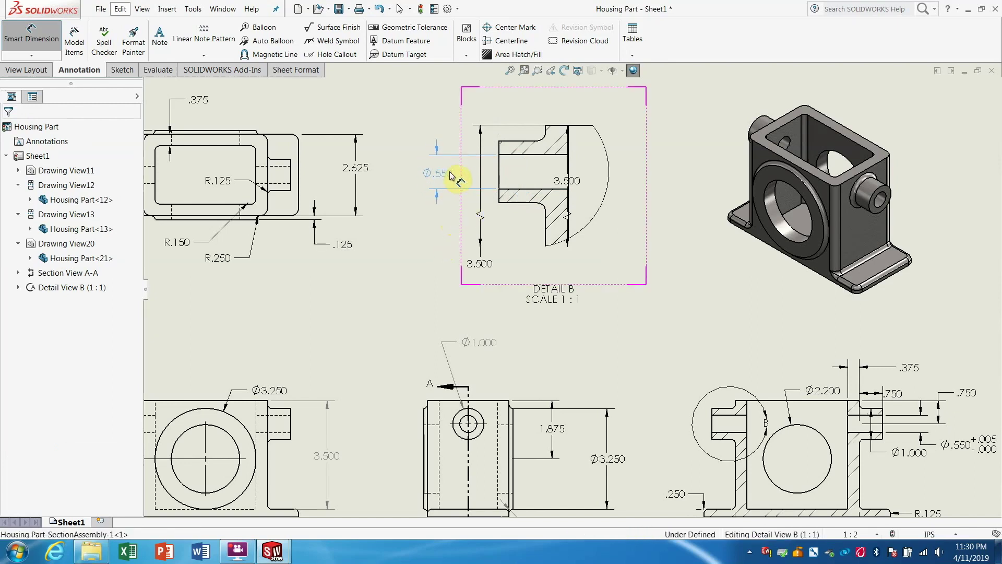
pyautogui.click(410, 234)
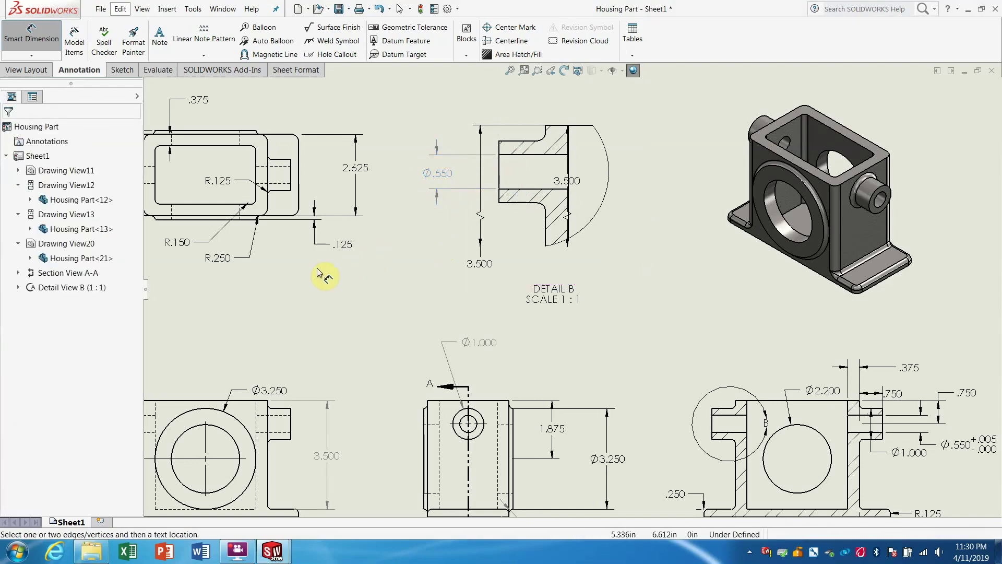
pyautogui.scroll(1, 318, 264)
pyautogui.keyDown('ctrl'); pyautogui.moveTo(204, 180); pyautogui.dragTo(257, 195, button='middle'); pyautogui.keyUp('ctrl')
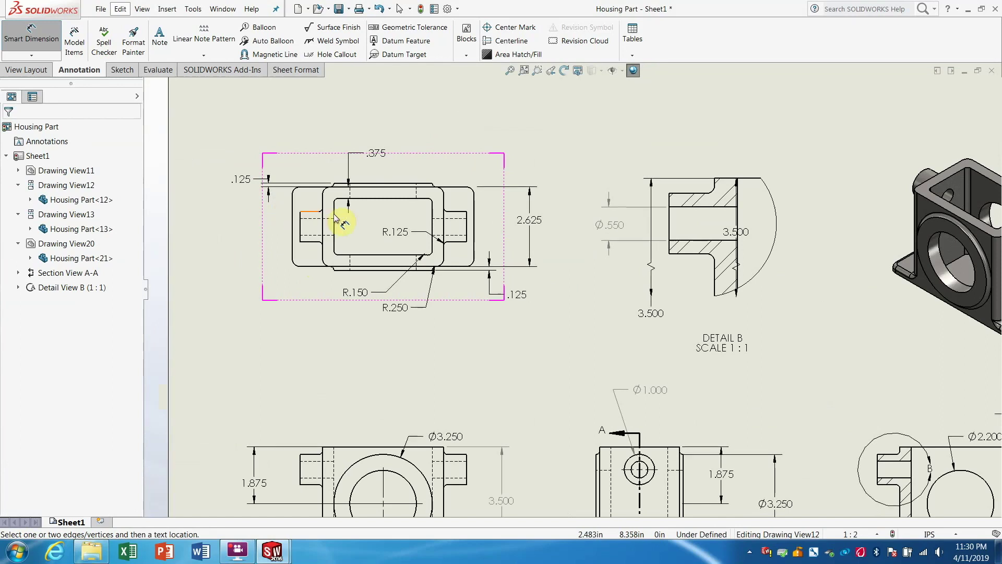
# Nudge the .375 dimension right and place a trial .125 dimension above the top view
pyautogui.moveTo(376, 159); pyautogui.dragTo(394, 166)
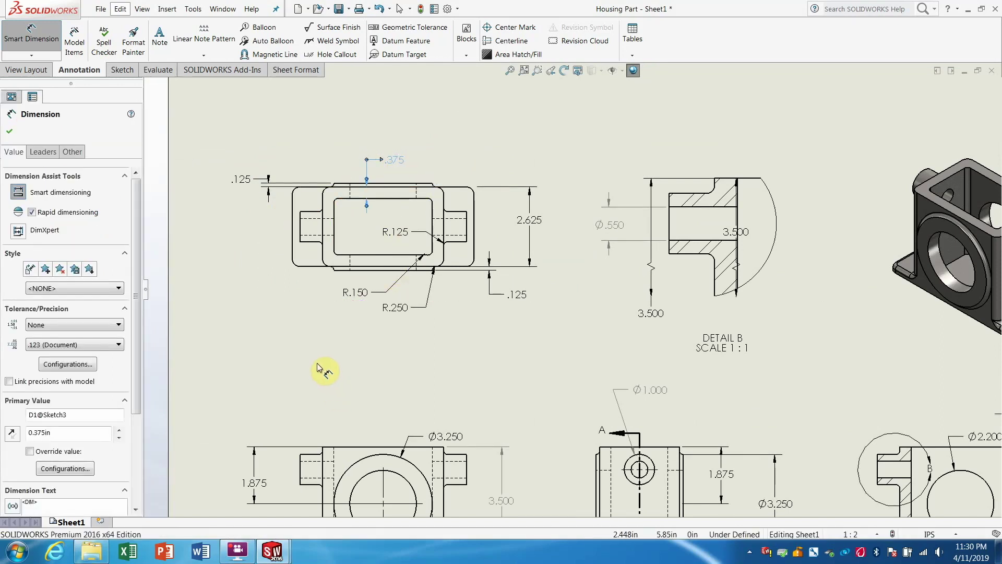
pyautogui.click(411, 187)
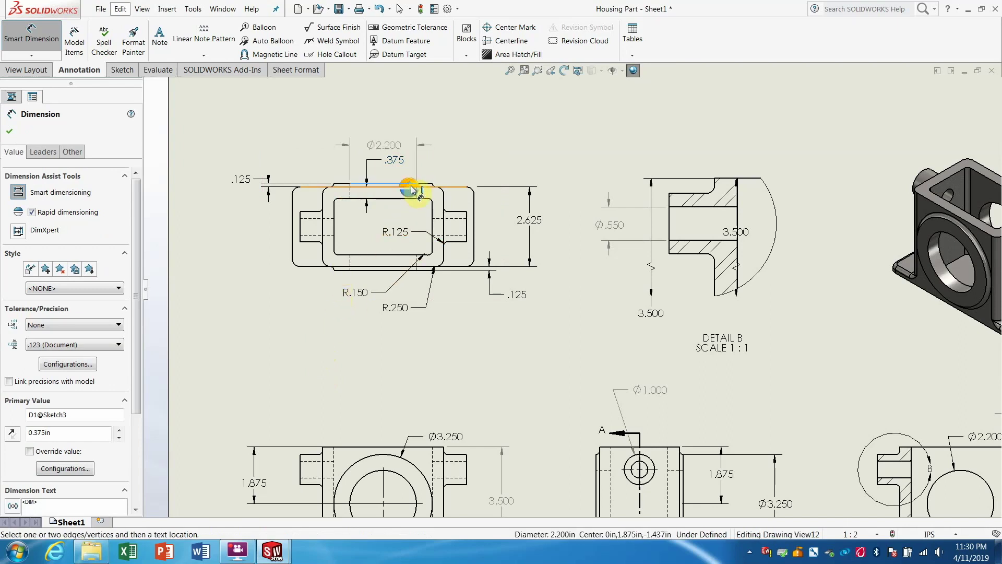
pyautogui.click(385, 186)
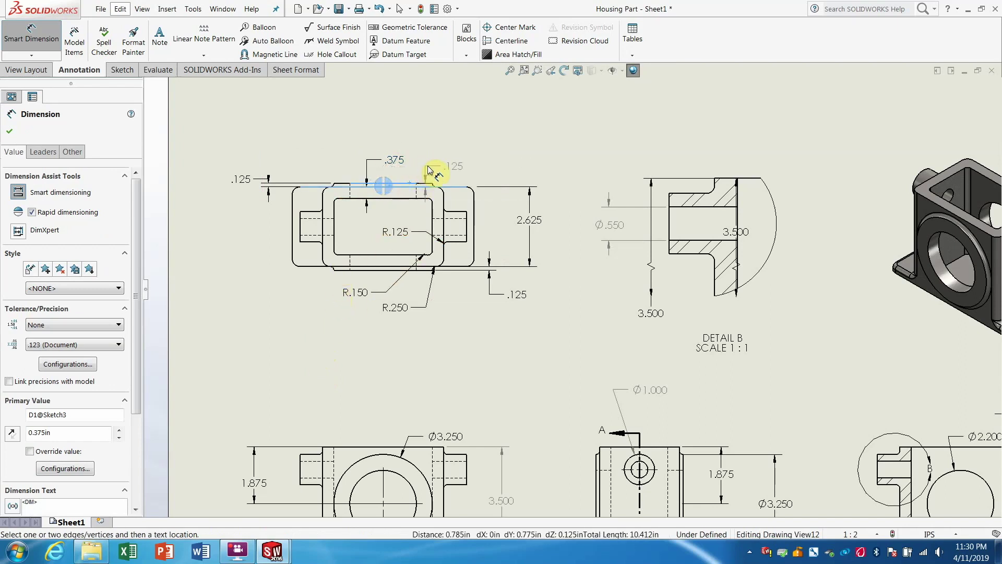
pyautogui.click(425, 160)
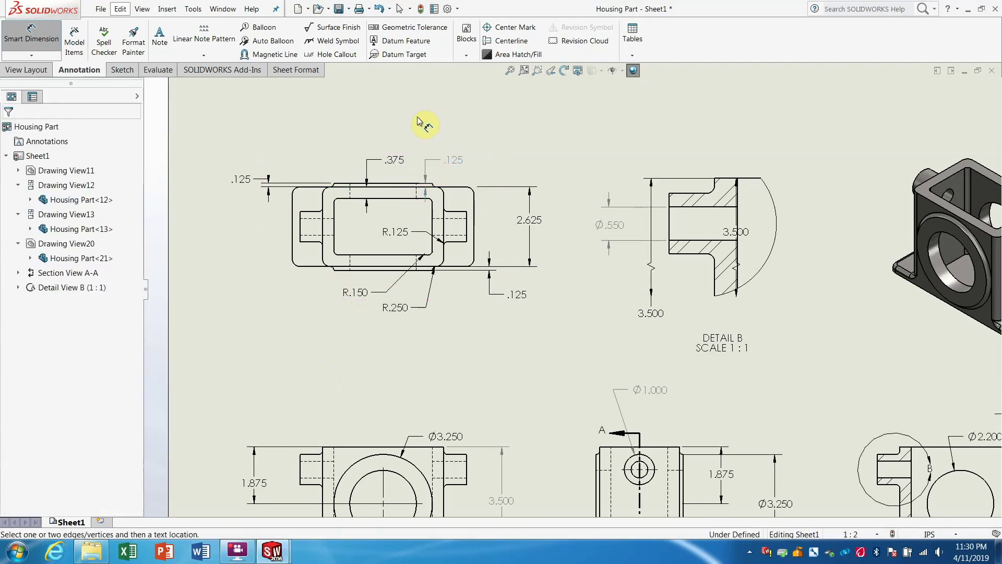
# Undo the trial .125 dimension and zoom out to show the whole sheet
pyautogui.rightClick(453, 160)
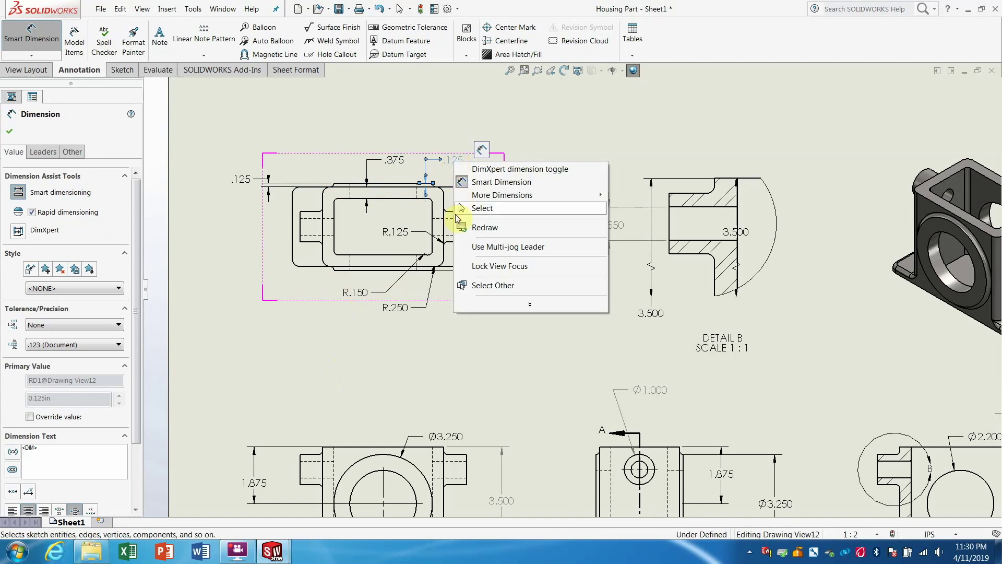
pyautogui.click(448, 164)
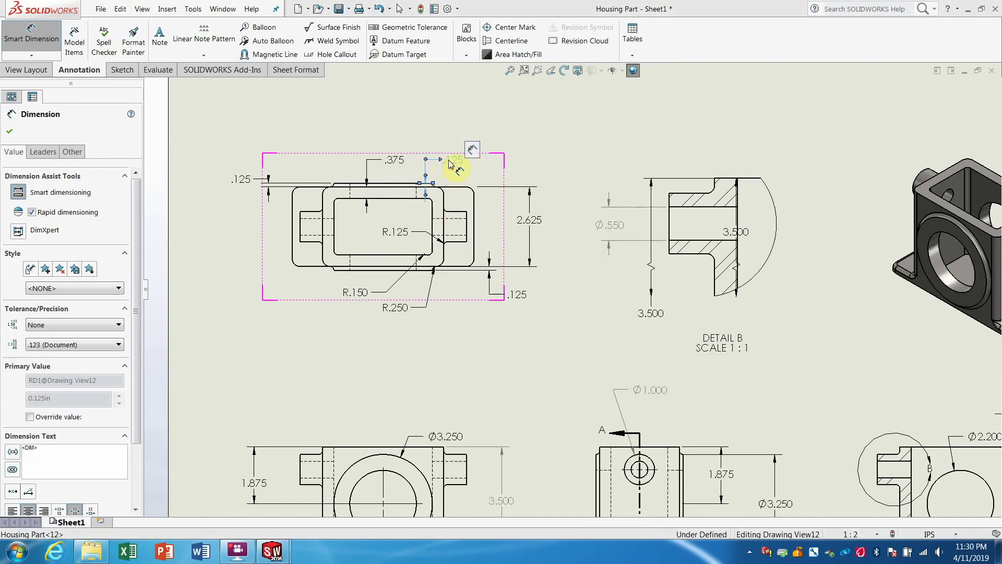
pyautogui.click(10, 131)
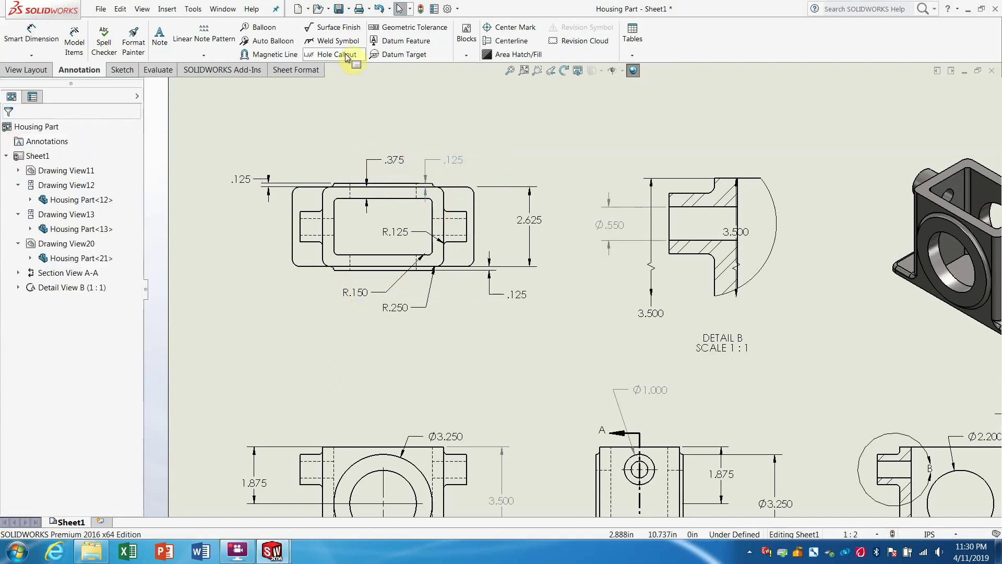
pyautogui.click(373, 10)
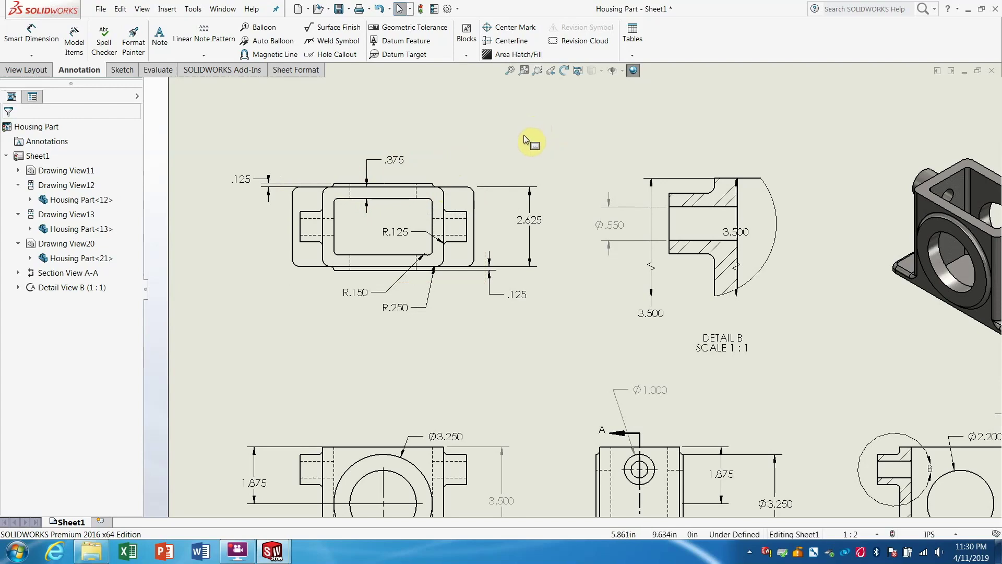
pyautogui.scroll(3, 546, 222)
pyautogui.scroll(-1, 600, 275)
pyautogui.scroll(2, 693, 320)
pyautogui.scroll(-1, 690, 320)
pyautogui.scroll(-1, 690, 319)
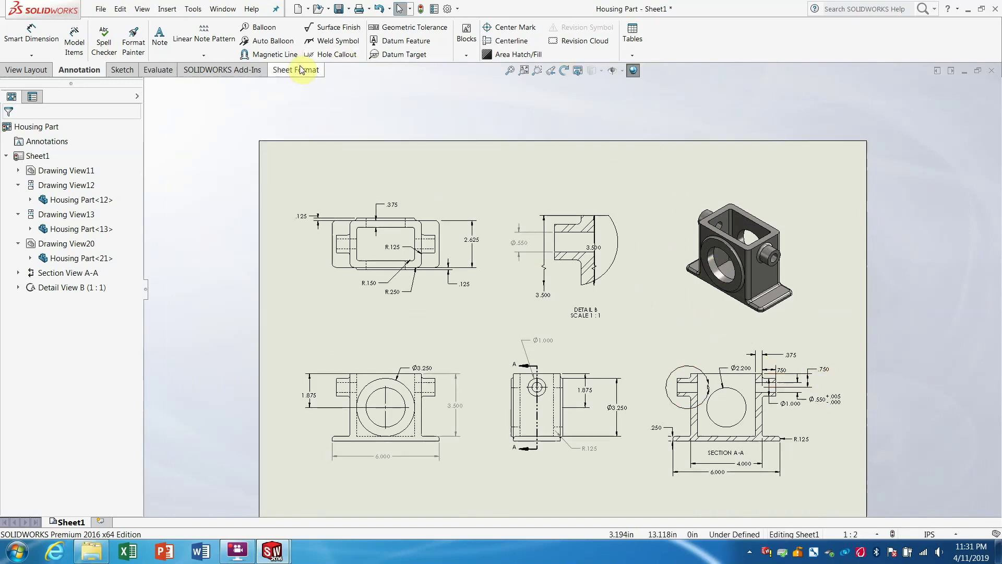
# Add center marks to the Ø2.200 circle and the small boss circle in Section A-A
pyautogui.click(509, 27)
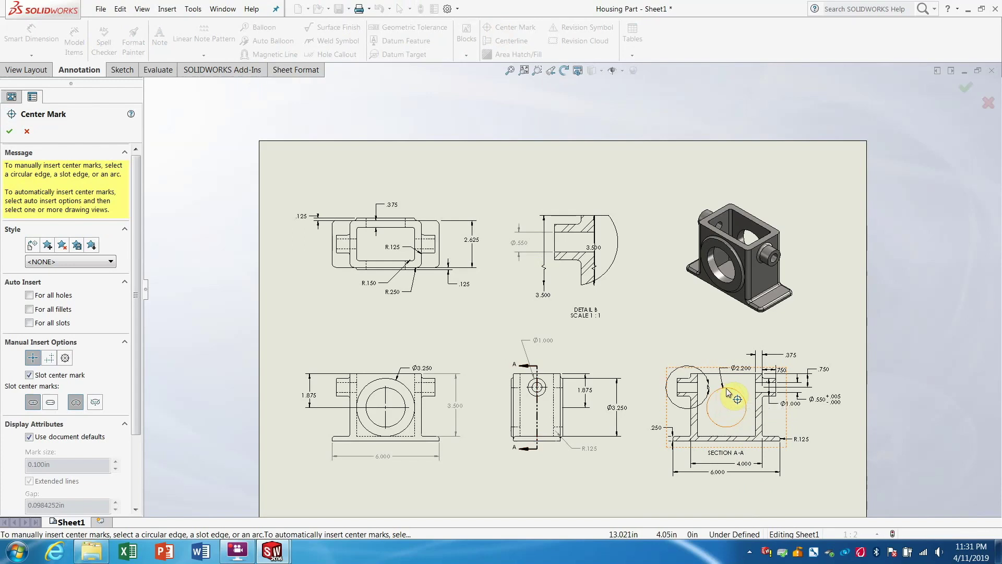
pyautogui.click(730, 389)
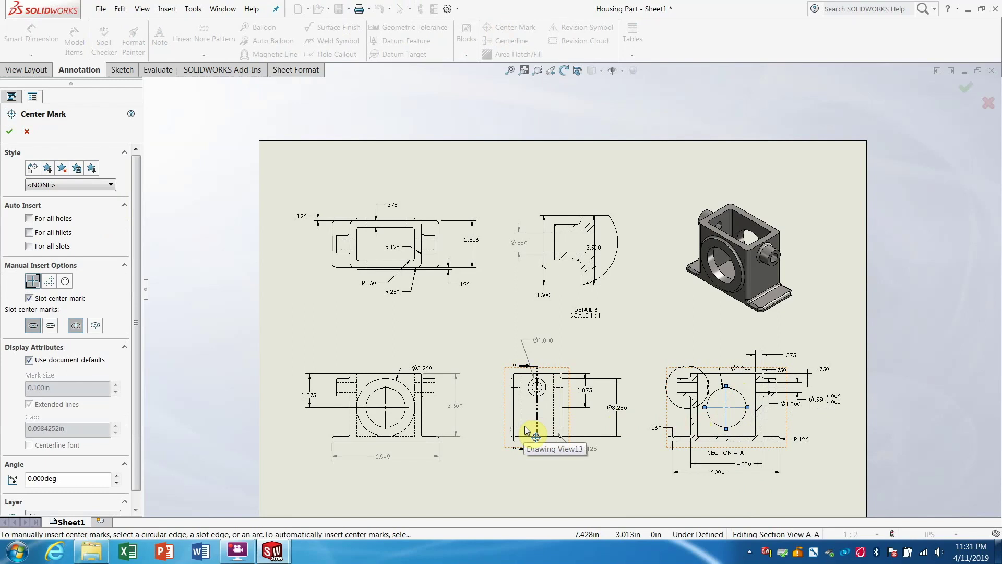
pyautogui.click(694, 387)
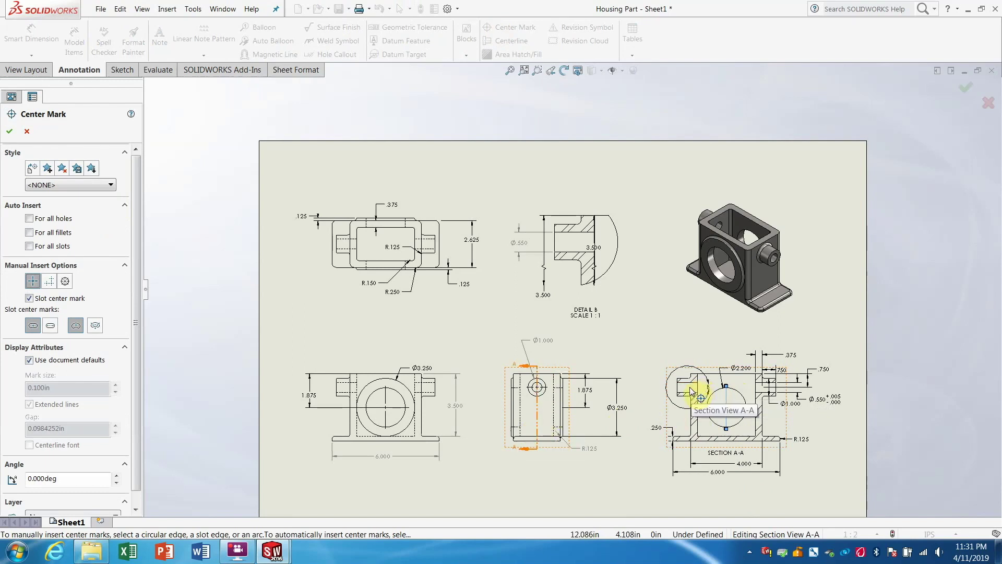
pyautogui.click(9, 131)
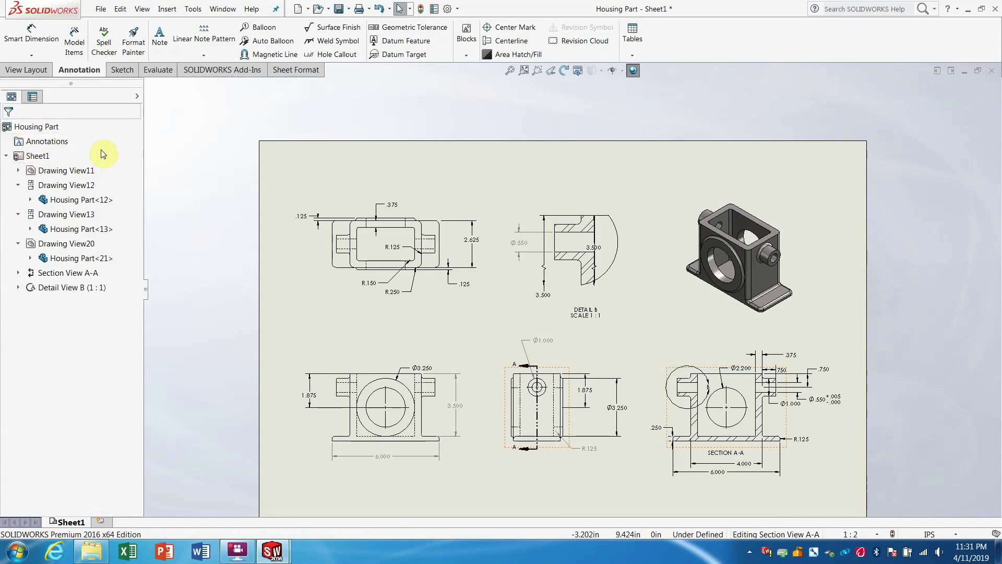
# Select the front view Drawing View11 and begin inserting centerlines
pyautogui.click(348, 390)
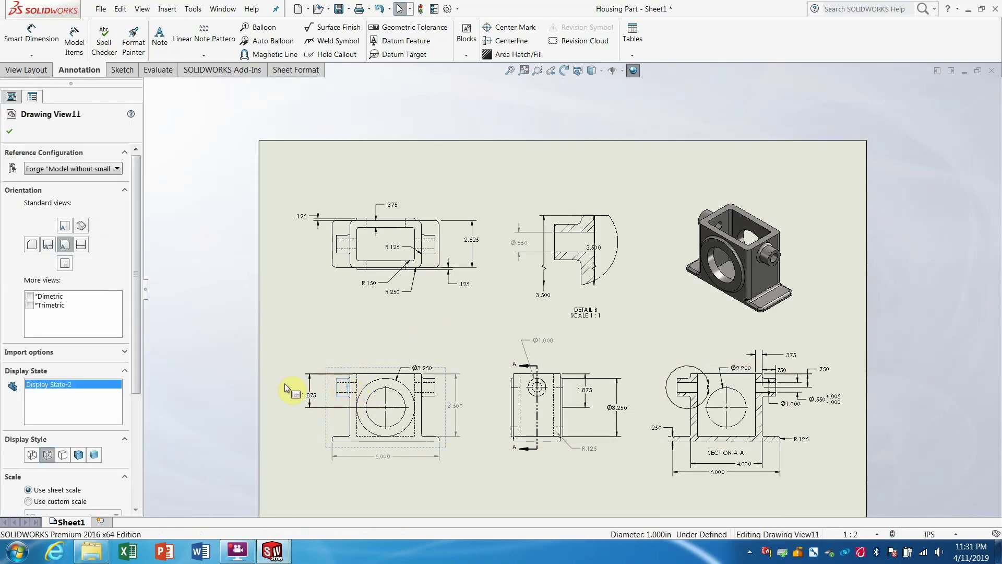
pyautogui.click(9, 131)
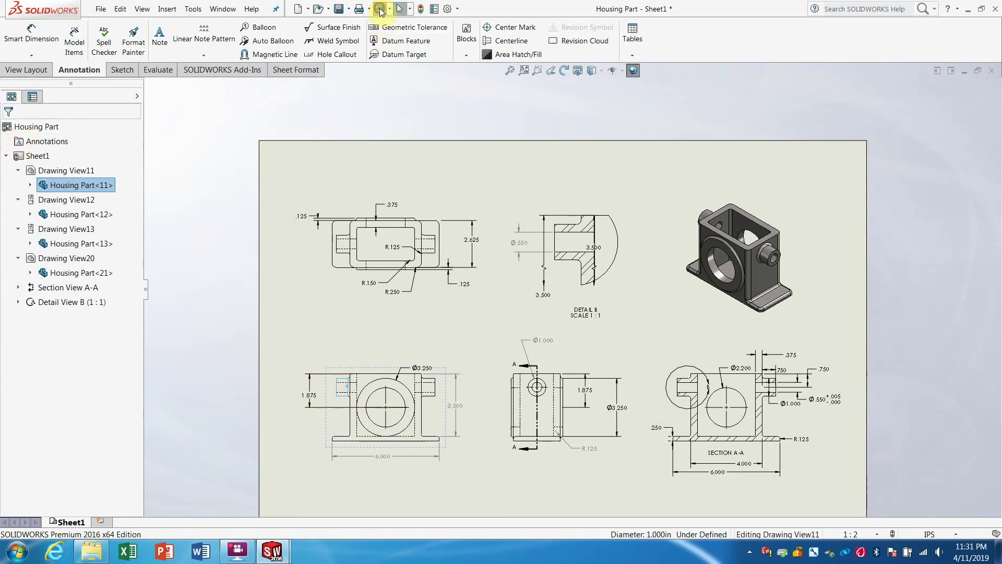
pyautogui.click(505, 47)
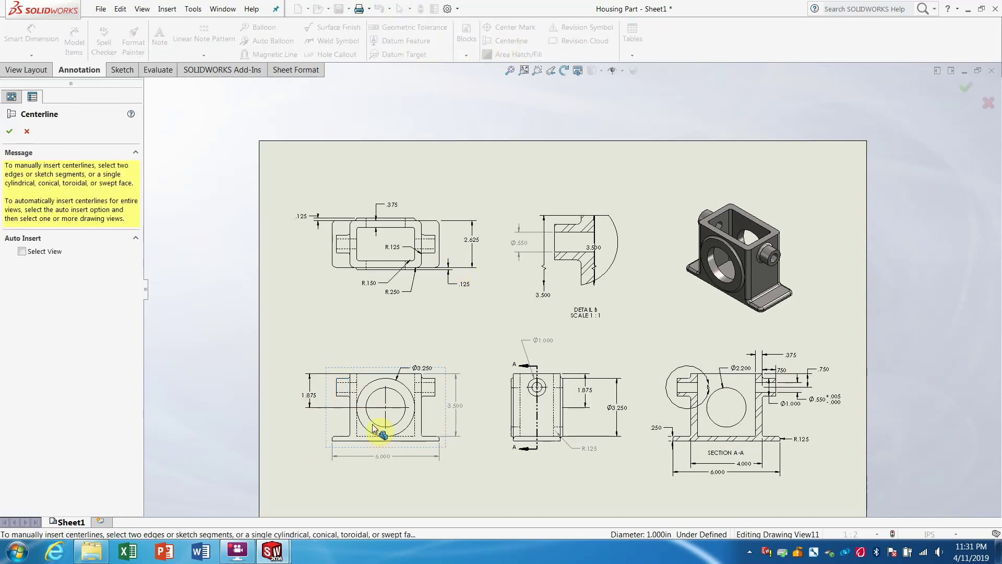
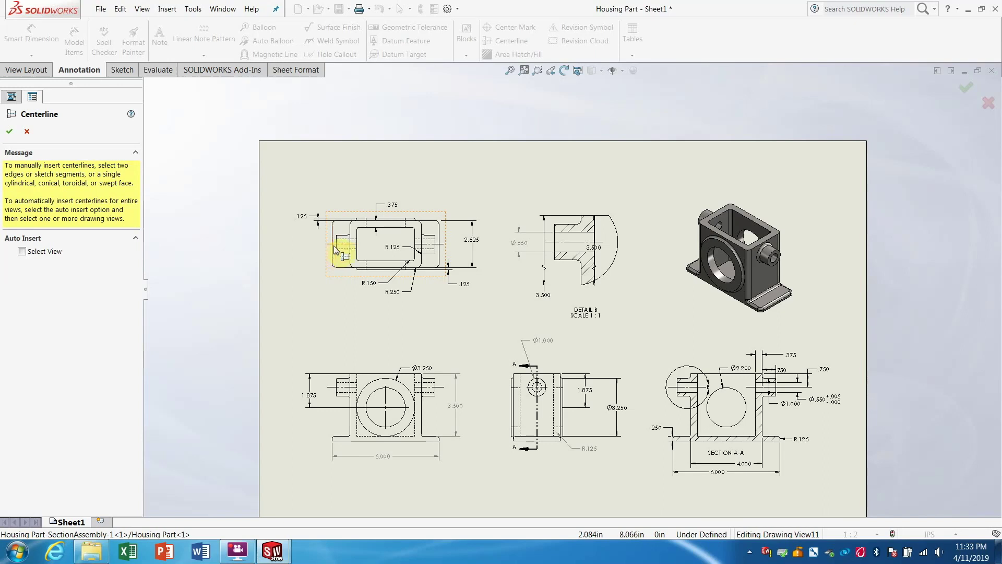
# Finish the centerlines and reopen the .375 top-view dimension, keeping its value at 0.375
pyautogui.click(9, 131)
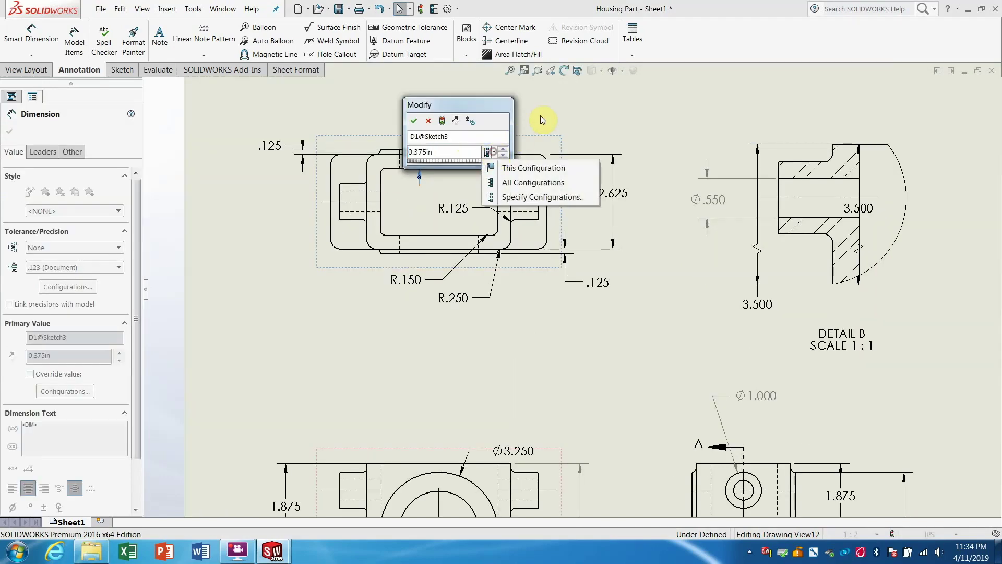
pyautogui.click(541, 113)
pyautogui.press('Return')
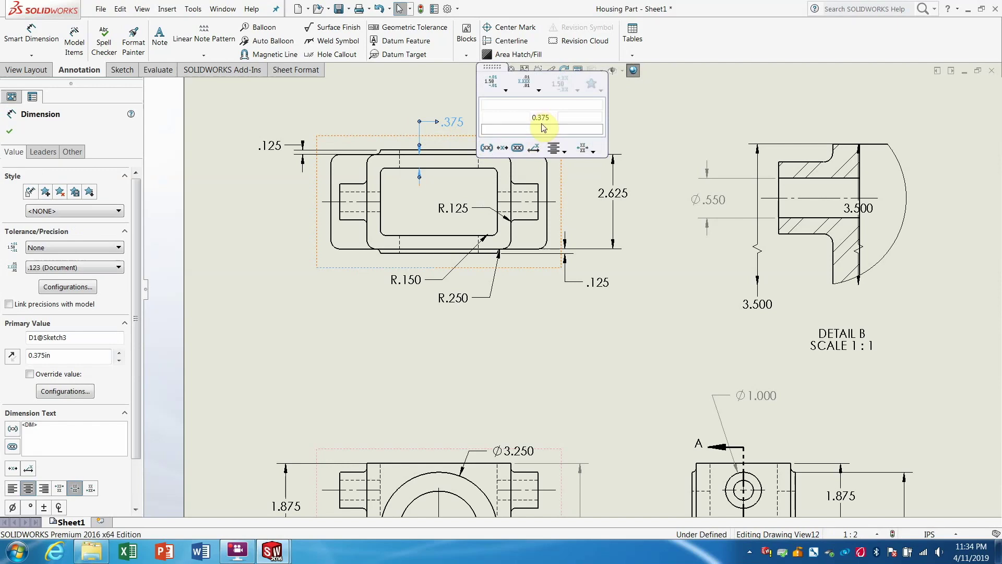
# Review the .375 dimension's tolerance and precision options, leaving both unchanged
pyautogui.click(500, 86)
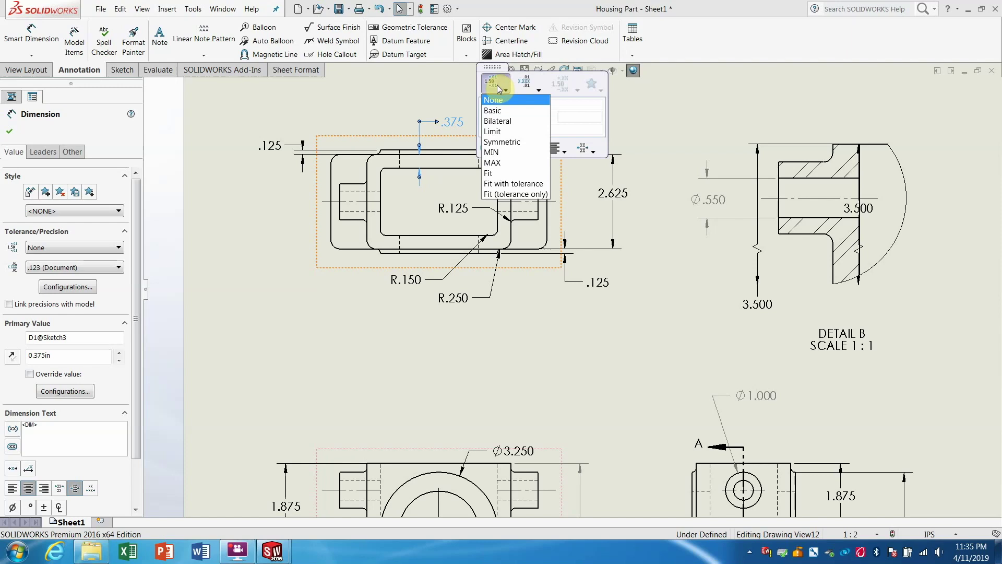
pyautogui.click(529, 89)
pyautogui.click(538, 86)
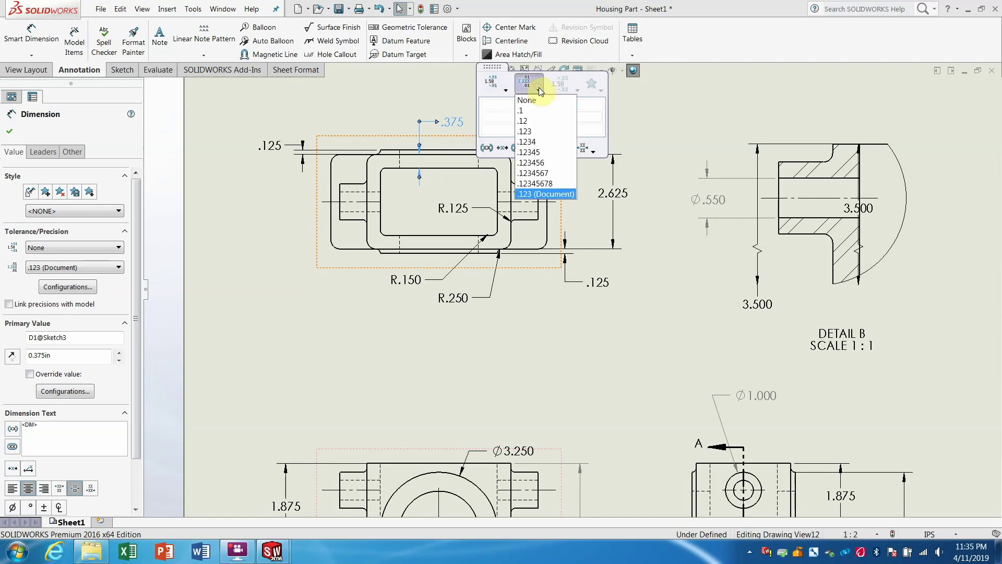
pyautogui.click(478, 151)
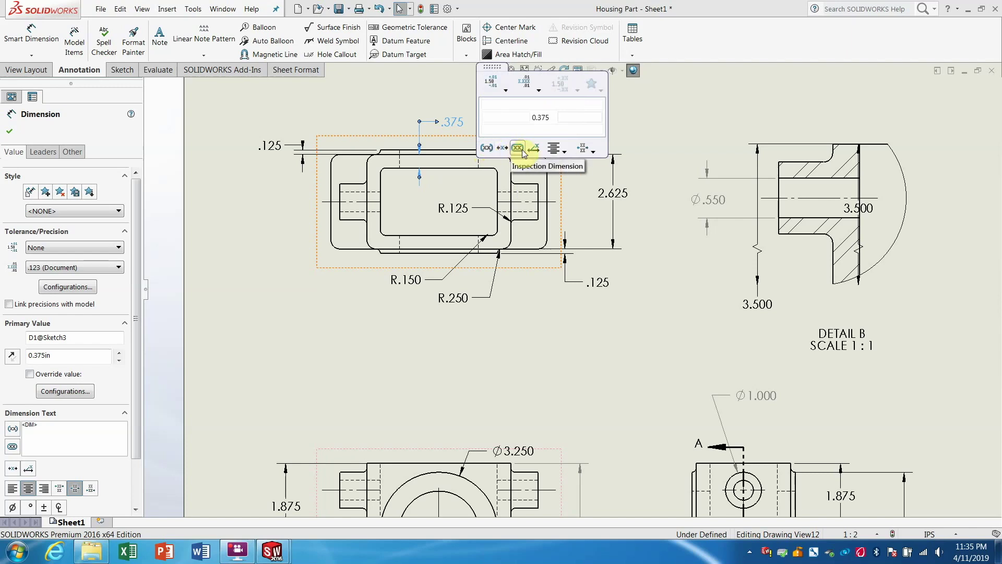
pyautogui.click(673, 128)
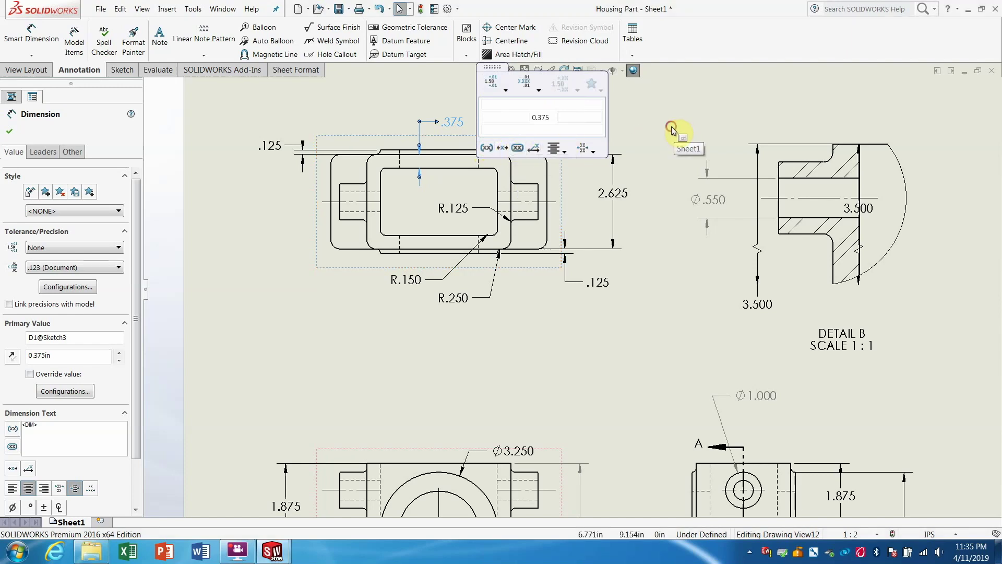
# Copy the whole Sheet1 from the drawing tree
pyautogui.scroll(1, 599, 358)
pyautogui.scroll(3, 648, 342)
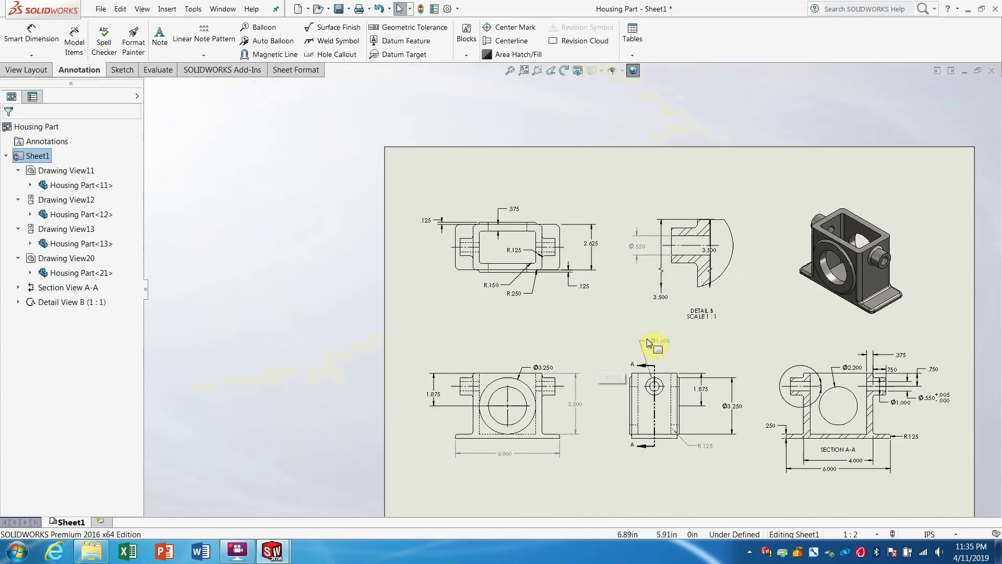
pyautogui.scroll(1, 810, 344)
pyautogui.scroll(-1, 814, 340)
pyautogui.scroll(-1, 817, 335)
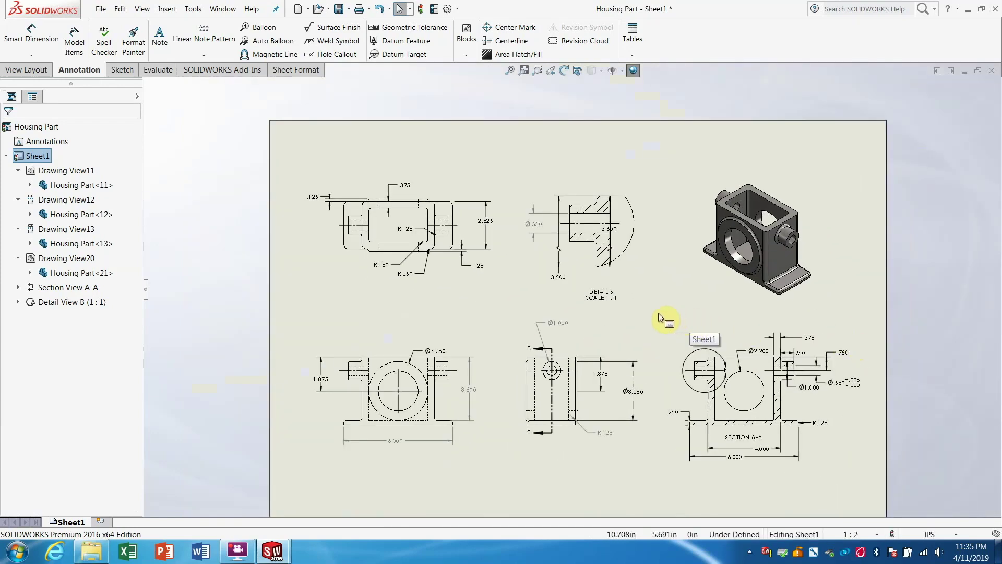
pyautogui.rightClick(31, 159)
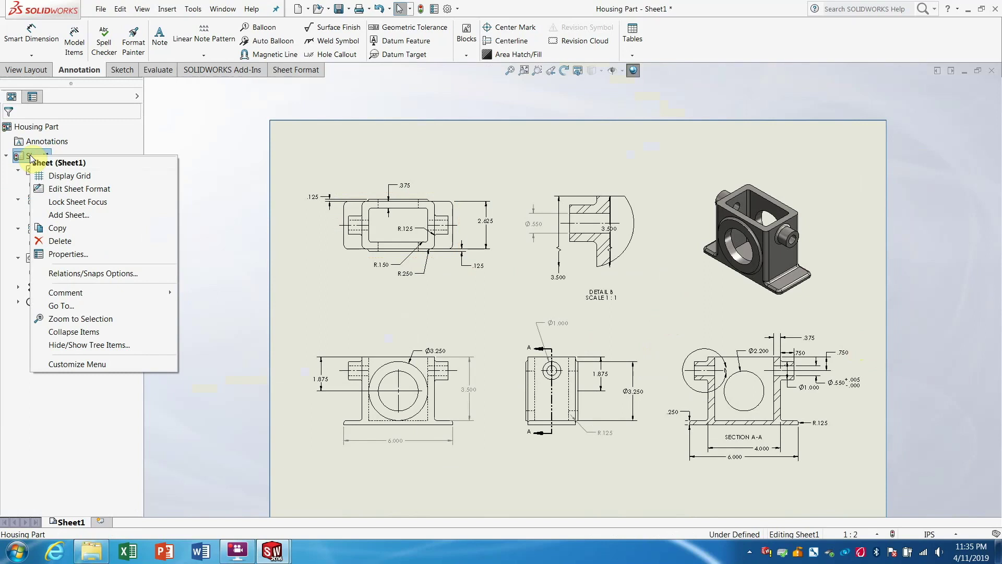
pyautogui.click(52, 228)
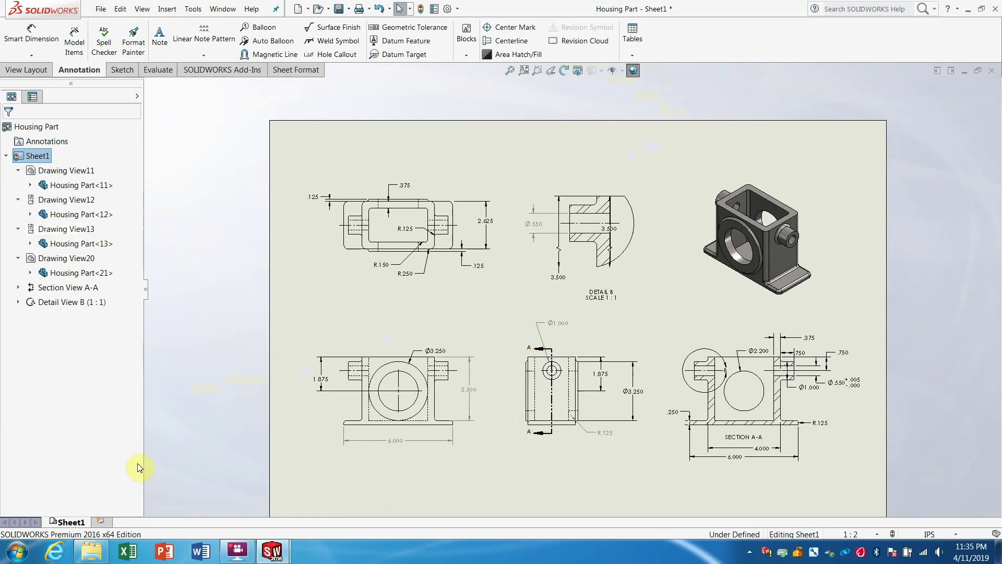
# Add Sheet2 and paste the copy after it, renaming the section and detail views
pyautogui.click(101, 521)
pyautogui.rightClick(38, 317)
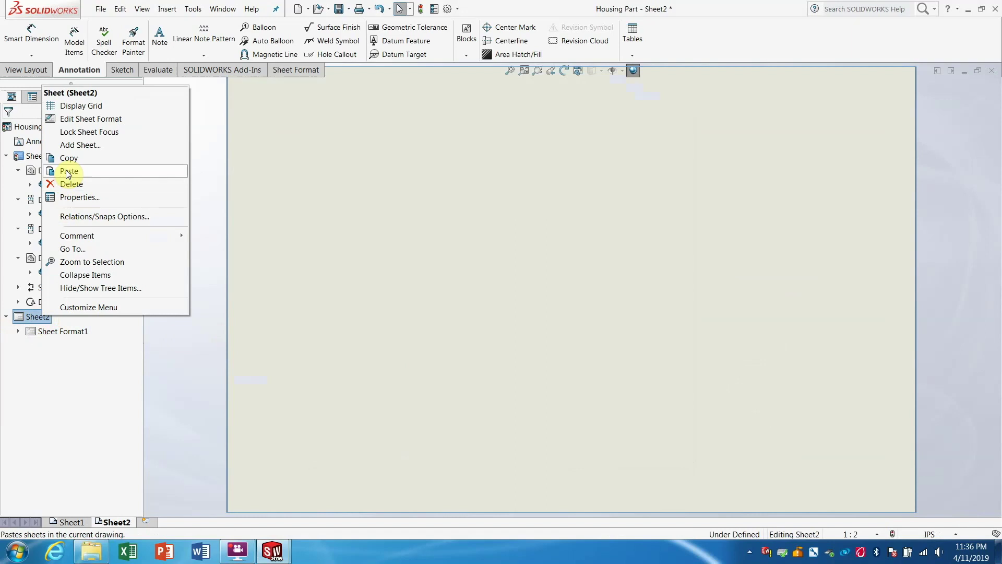
pyautogui.click(68, 173)
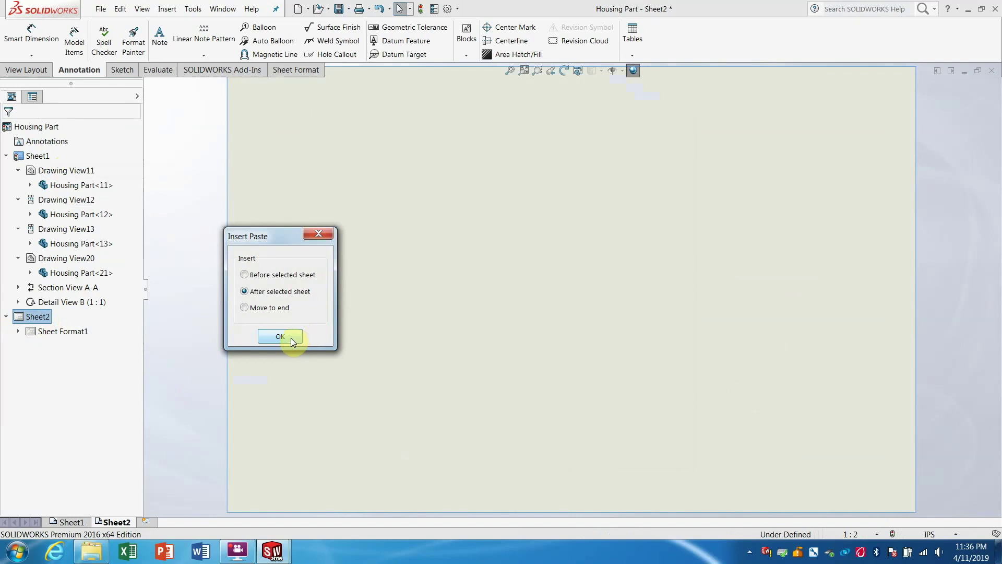
pyautogui.click(284, 337)
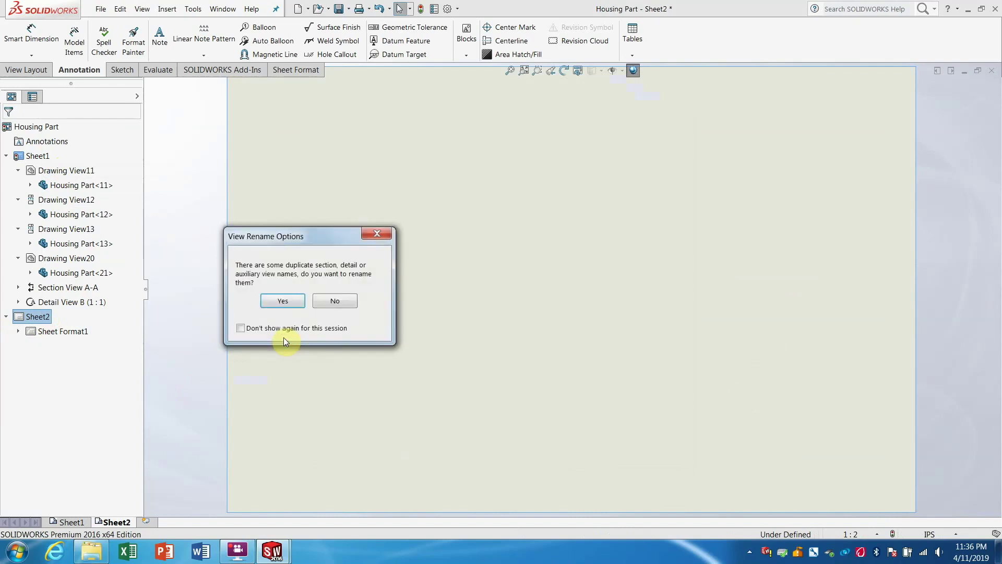
pyautogui.click(276, 299)
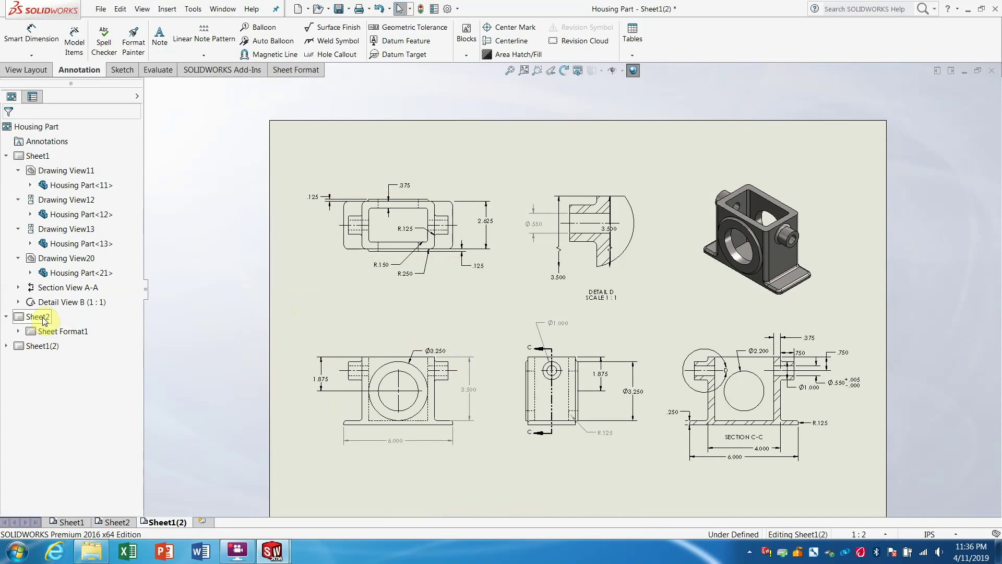
# Delete the blank Sheet2 and select the new Sheet1(2)
pyautogui.rightClick(44, 319)
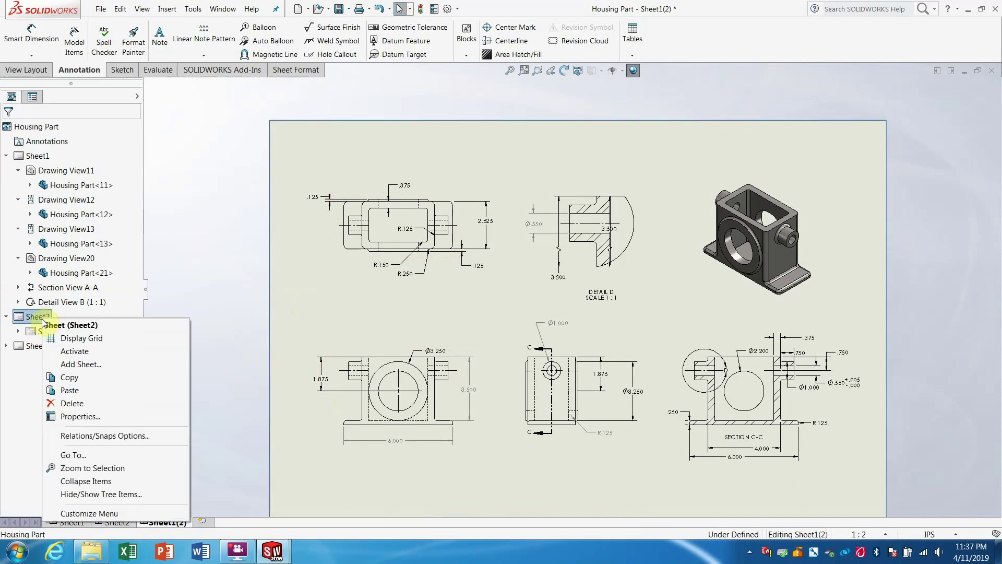
pyautogui.click(77, 403)
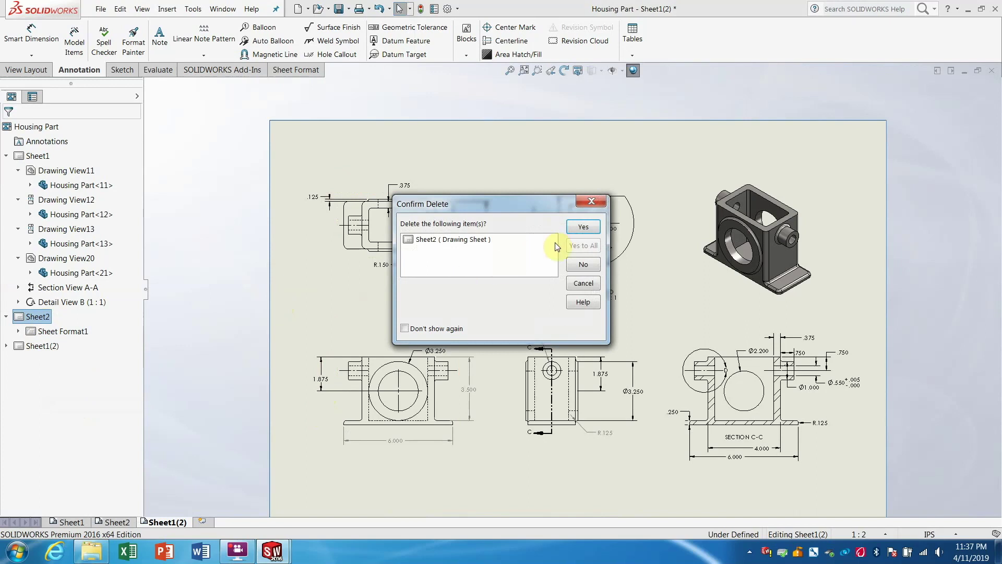
pyautogui.click(582, 228)
pyautogui.click(42, 316)
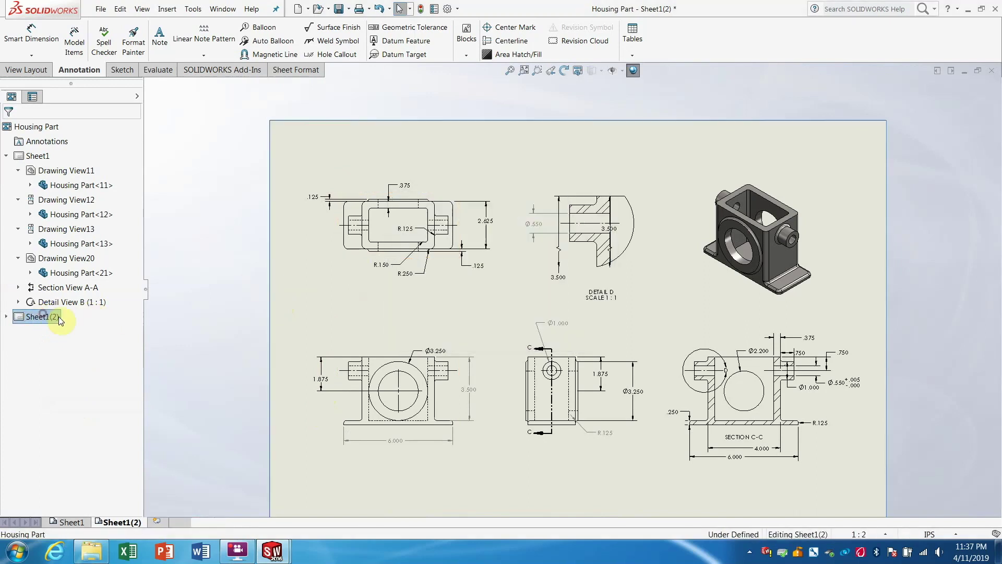
# Rebuild the drawing and rename Sheet1 to 'Forged'
pyautogui.click(420, 10)
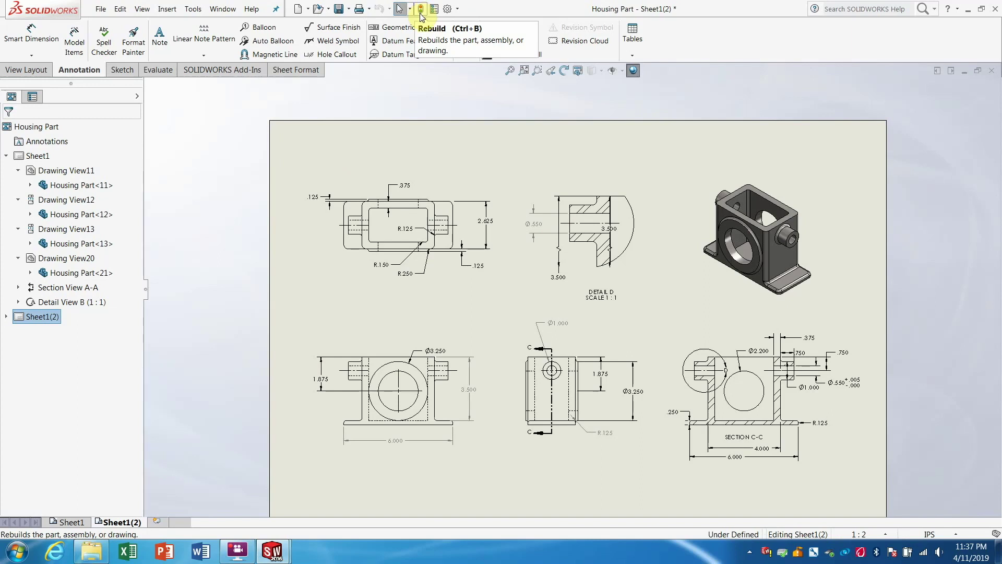
pyautogui.click(420, 10)
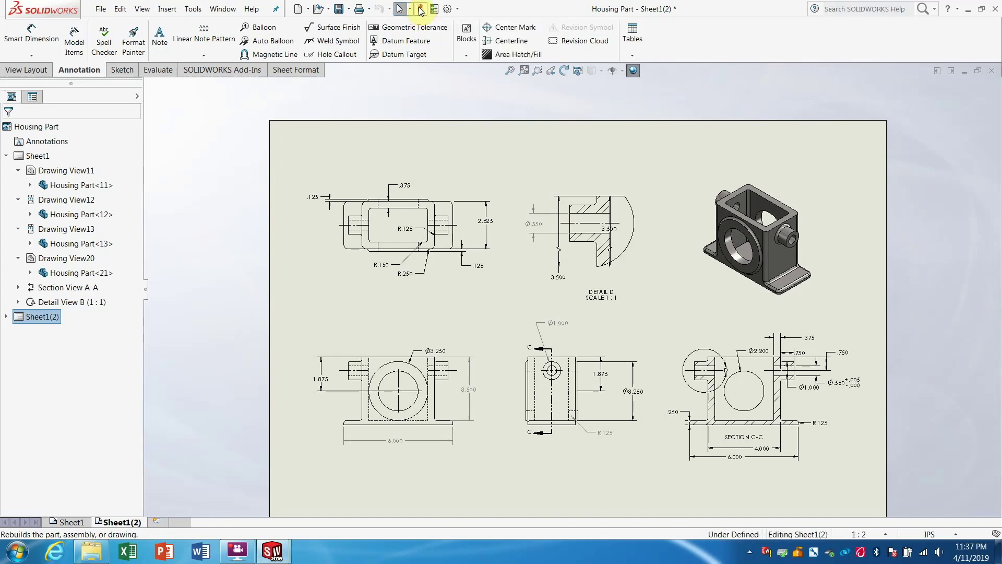
pyautogui.click(37, 156)
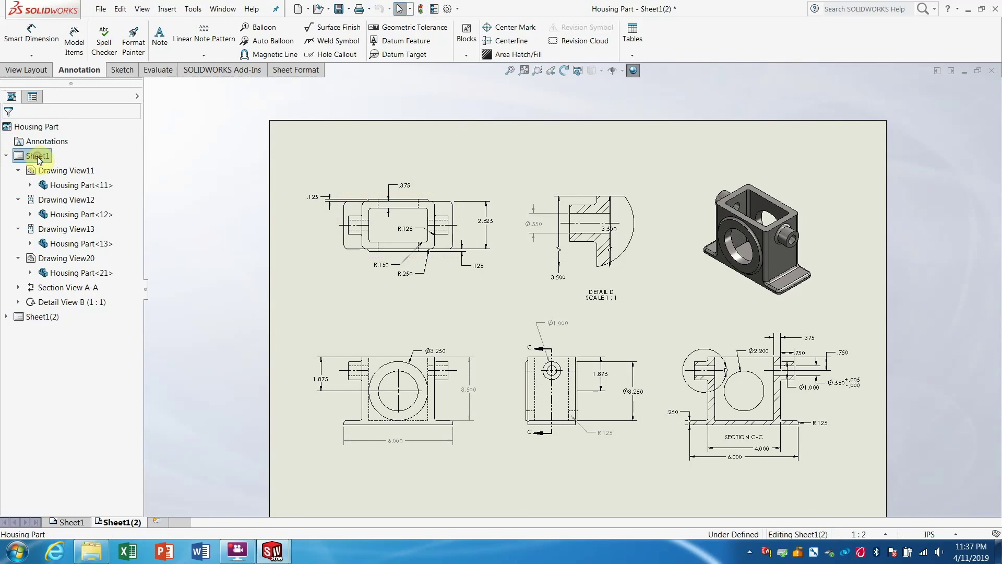
pyautogui.click(38, 317)
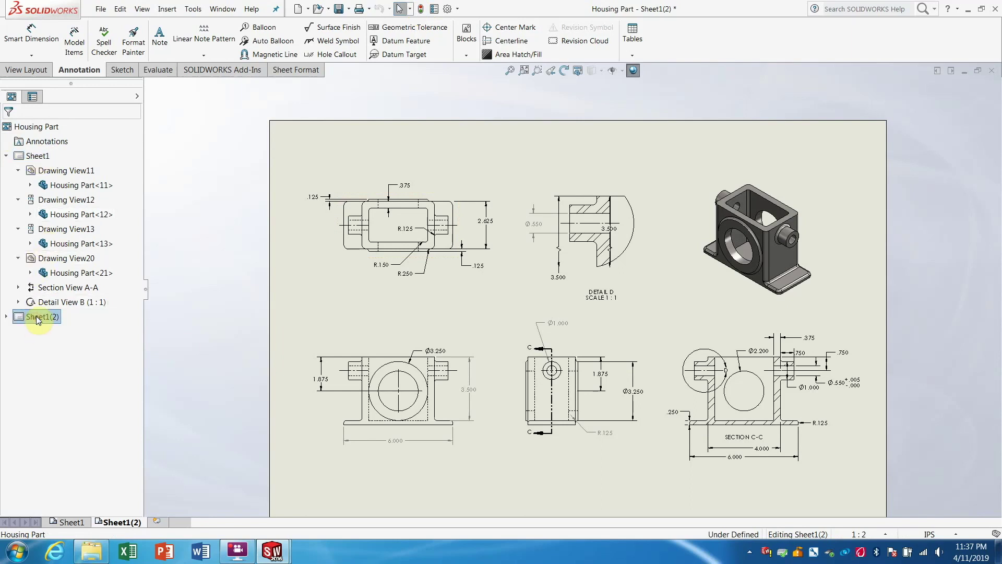
pyautogui.rightClick(78, 519)
pyautogui.click(104, 479)
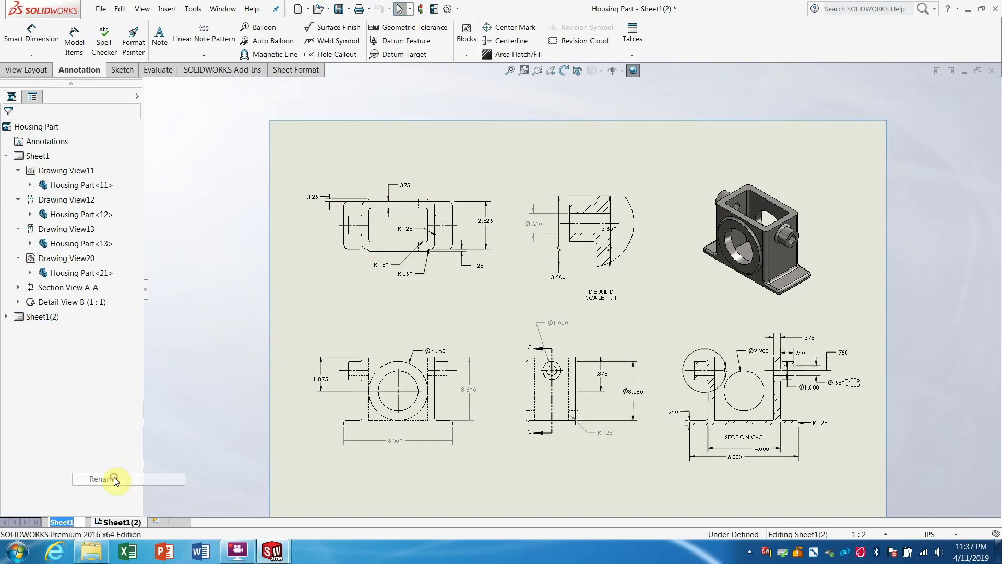
pyautogui.press('BackSpace')
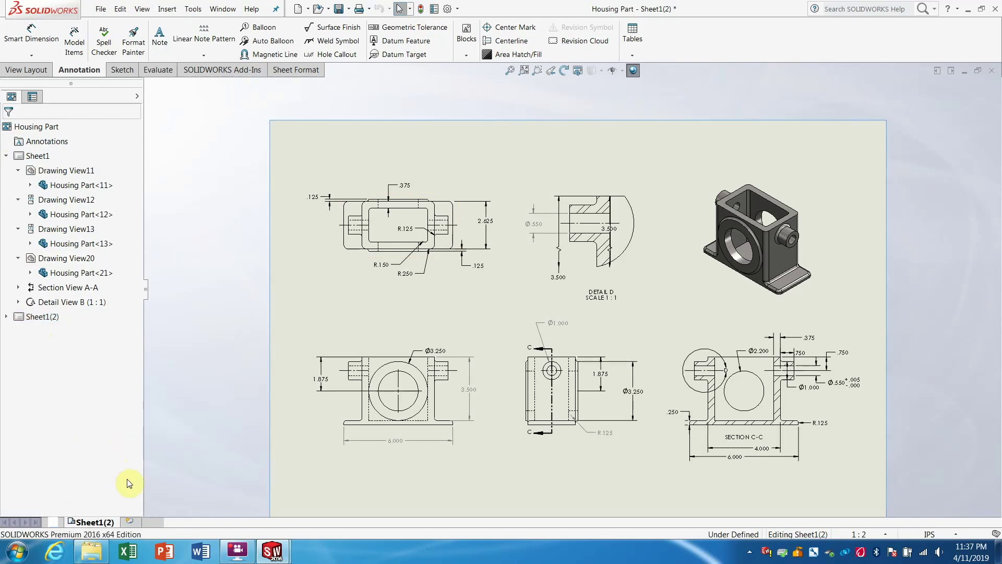
pyautogui.write('Forged')
pyautogui.press('Return')
# Rename Sheet1(2) to 'Machined' and rebuild the drawing
pyautogui.rightClick(130, 522)
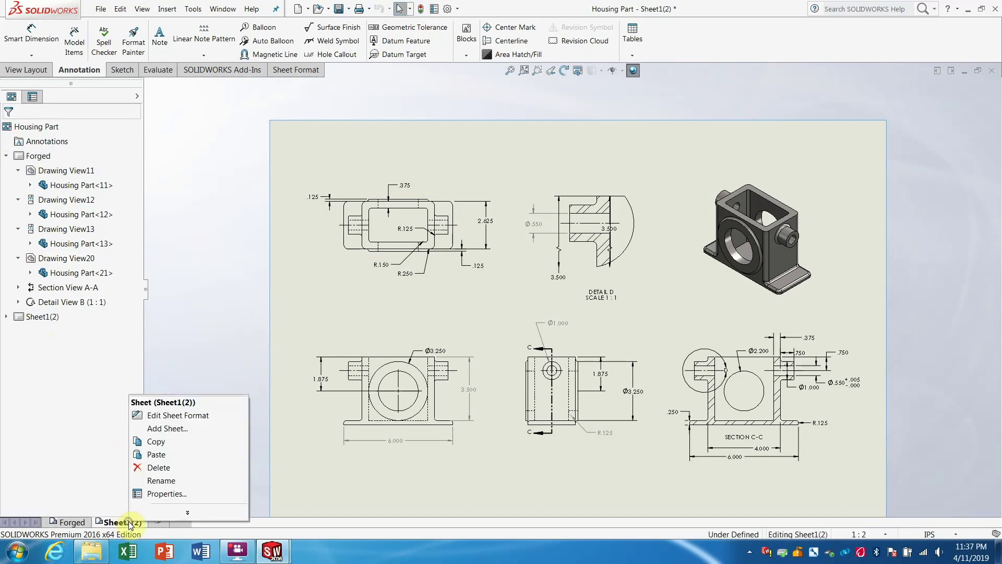
pyautogui.click(168, 480)
pyautogui.press('BackSpace')
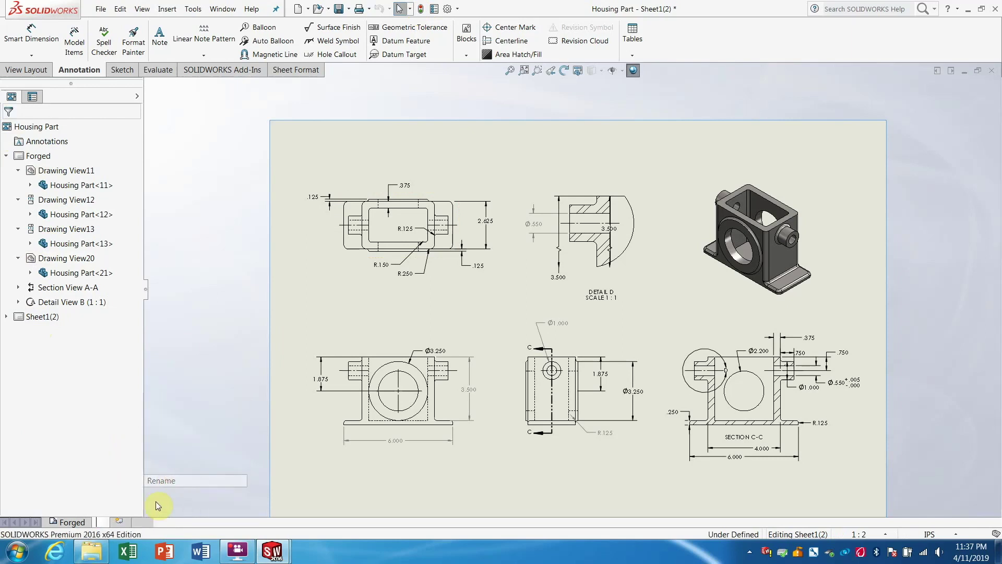
pyautogui.write('Machined')
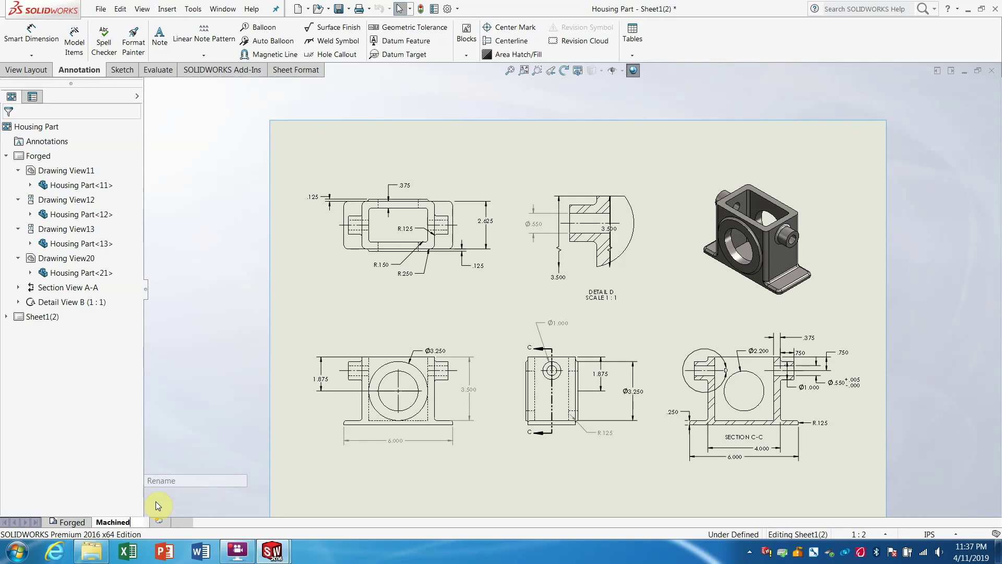
pyautogui.press('Return')
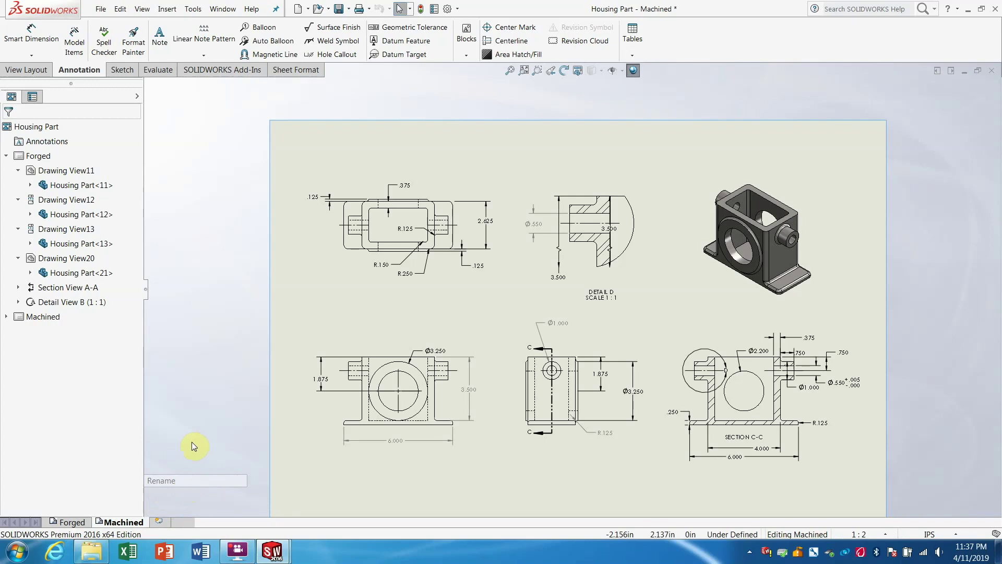
pyautogui.click(128, 523)
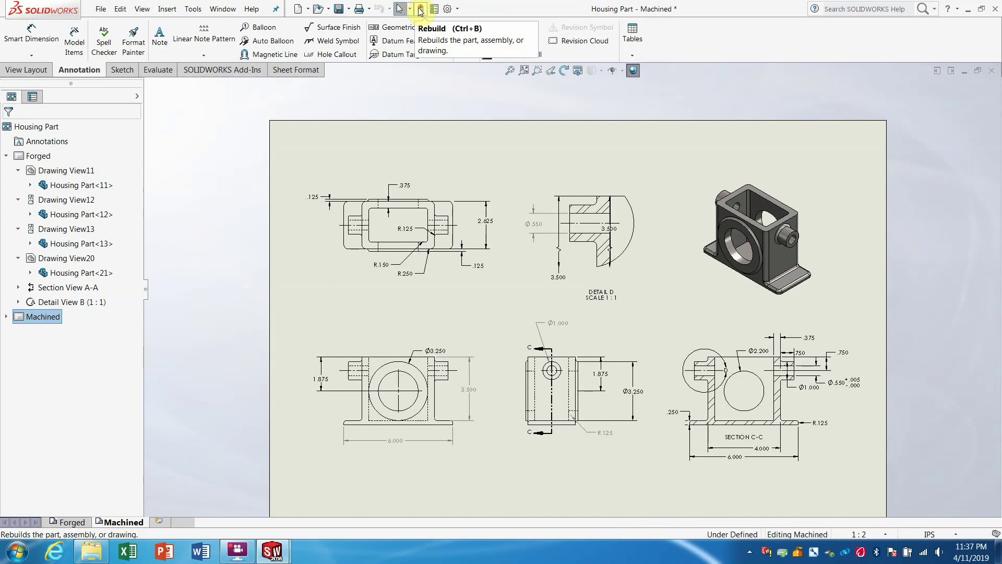
pyautogui.click(420, 9)
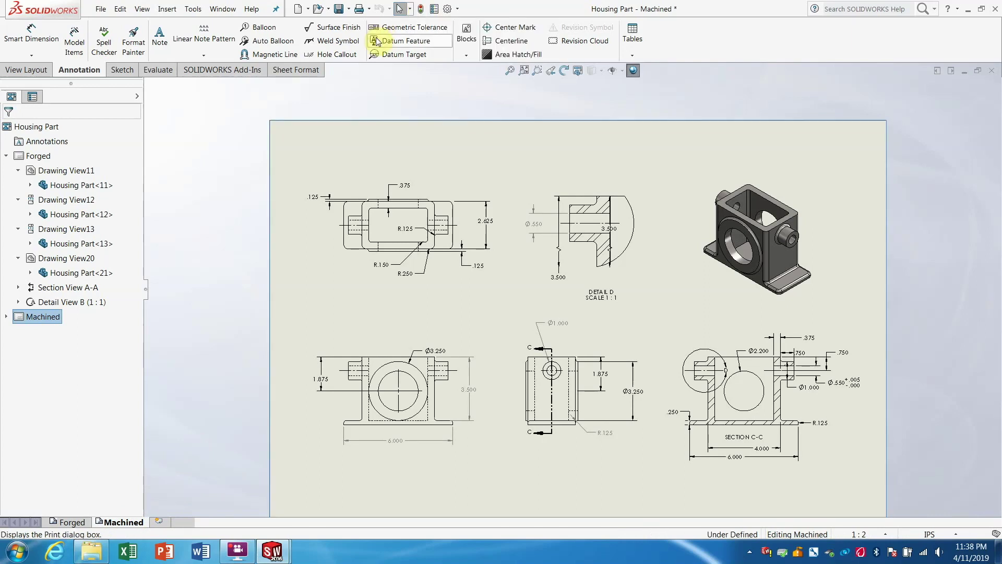
pyautogui.click(422, 10)
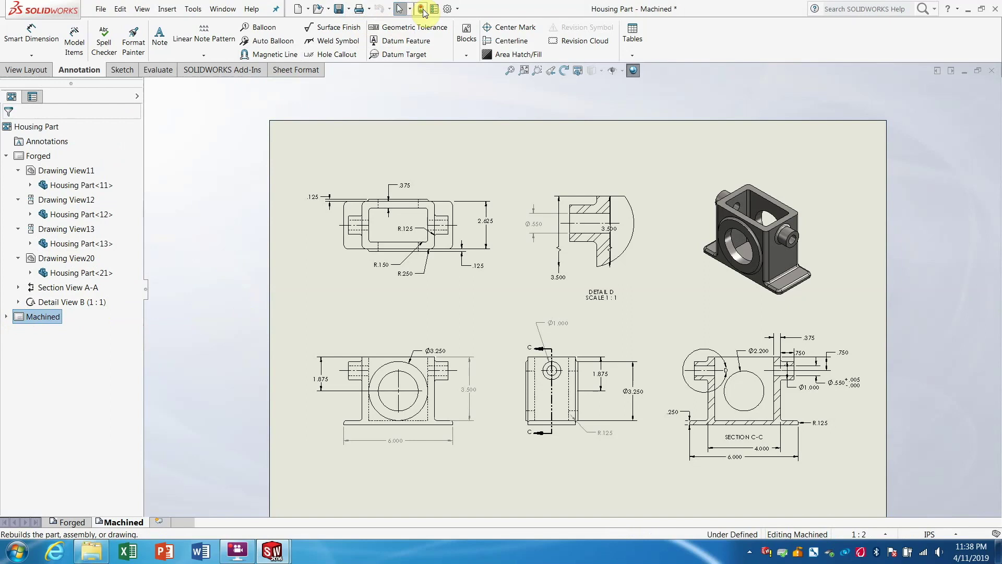
# Switch the isometric and top views to the Machined configuration, leaving Detail D's circle style Per Standard
pyautogui.click(793, 267)
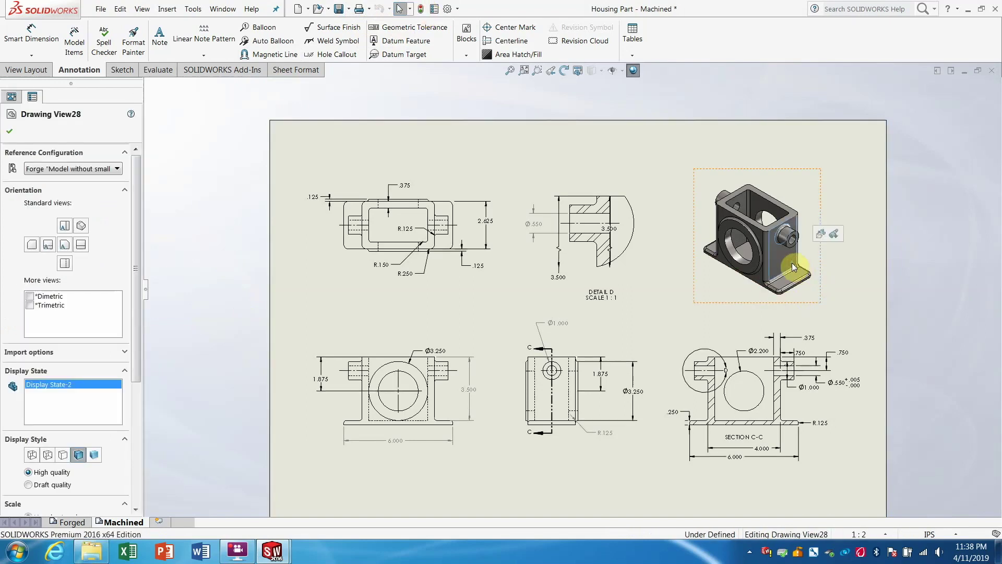
pyautogui.click(67, 169)
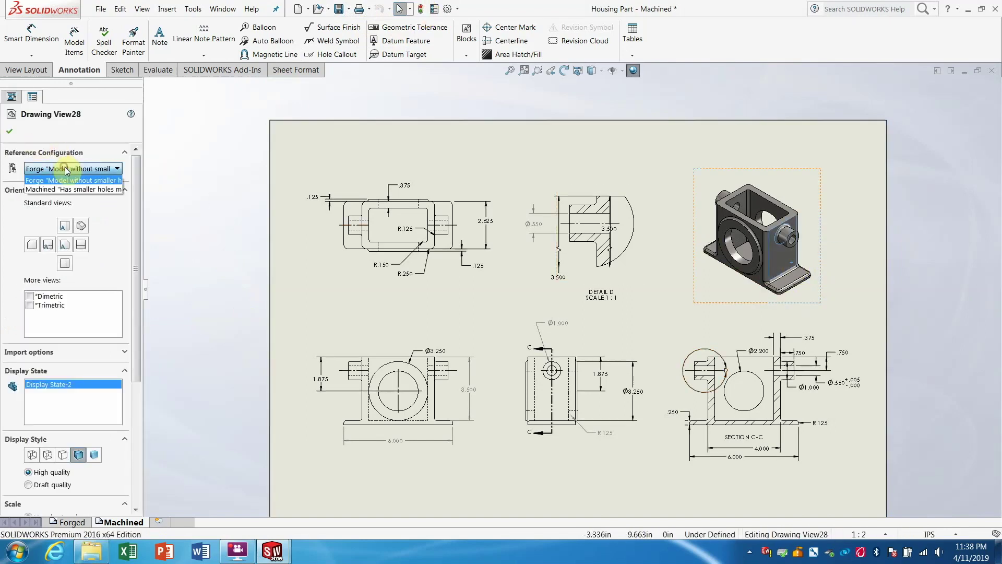
pyautogui.click(73, 189)
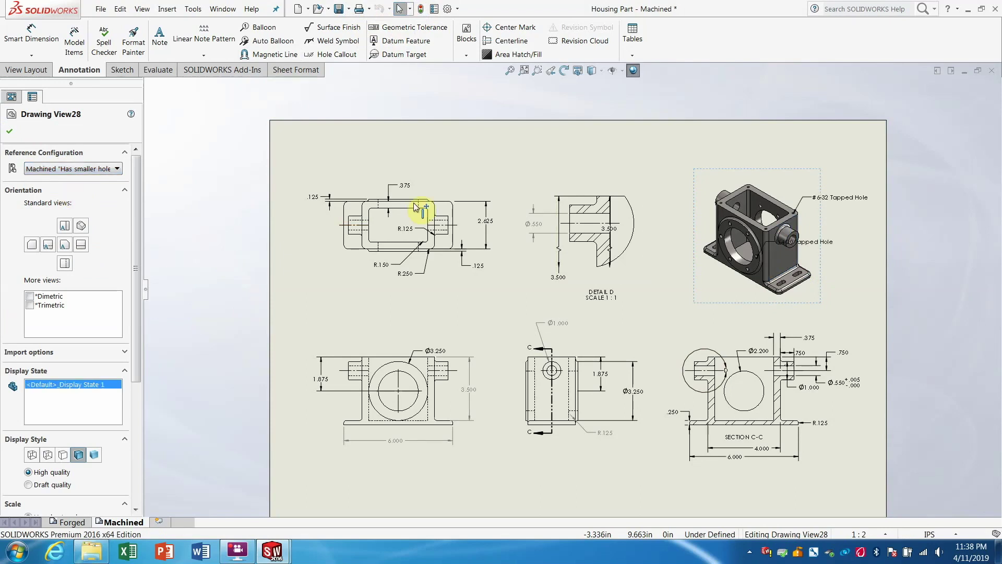
pyautogui.click(415, 214)
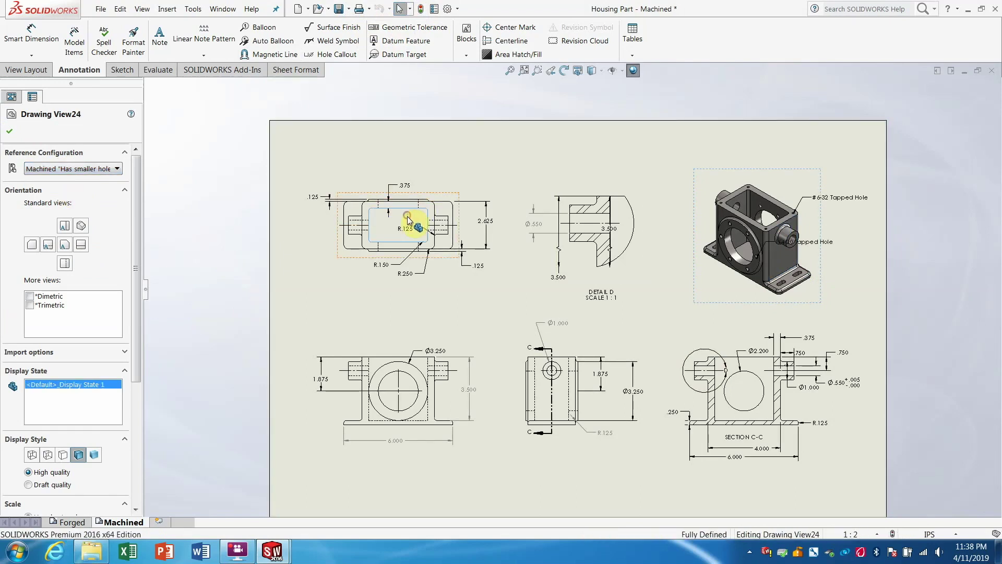
pyautogui.click(81, 168)
pyautogui.click(82, 193)
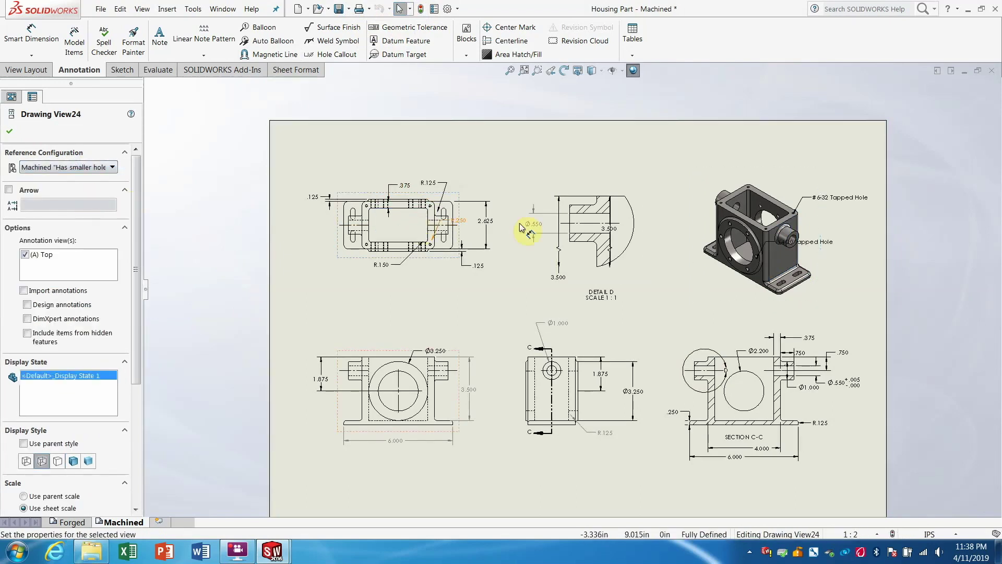
pyautogui.click(636, 225)
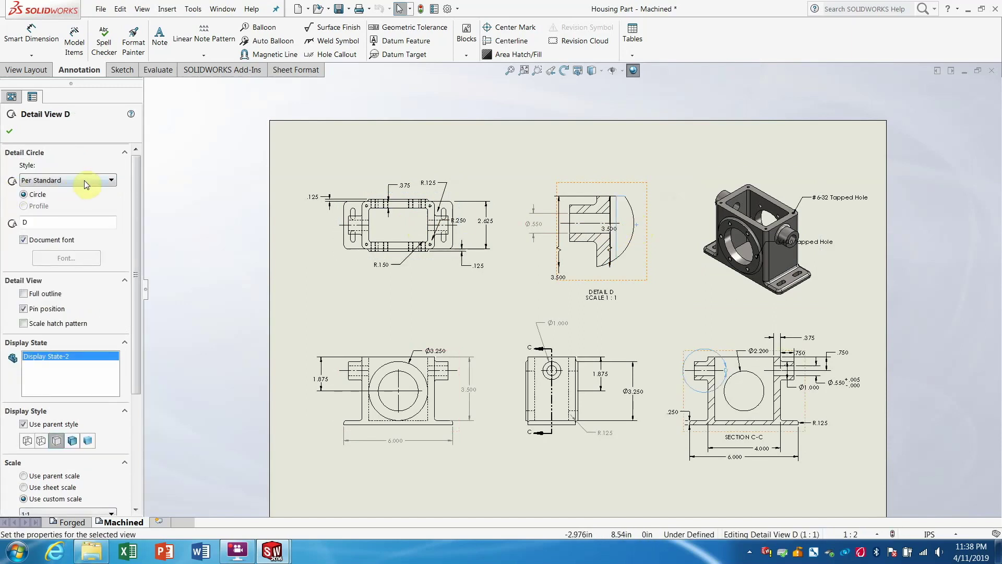
pyautogui.click(82, 179)
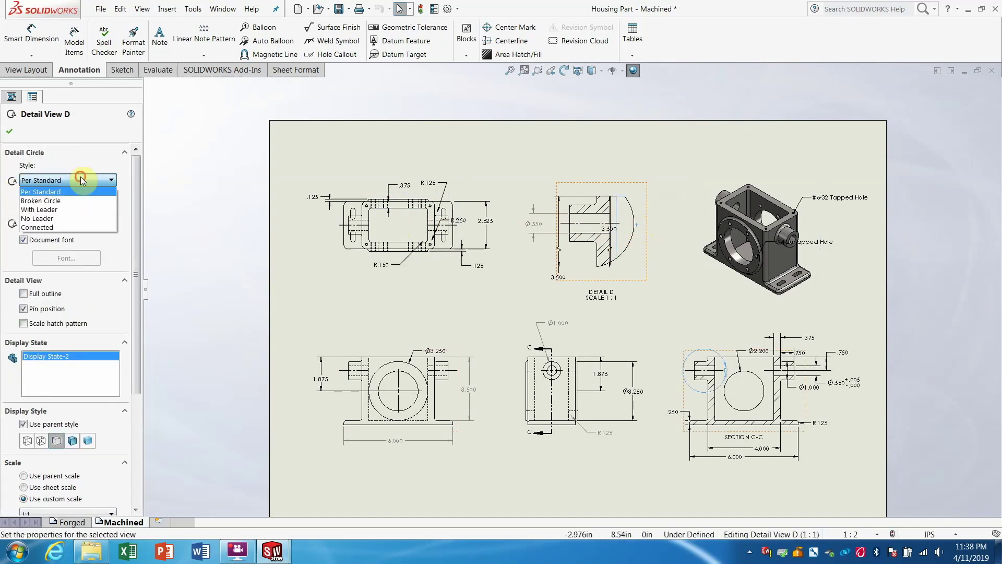
pyautogui.click(82, 179)
pyautogui.click(12, 132)
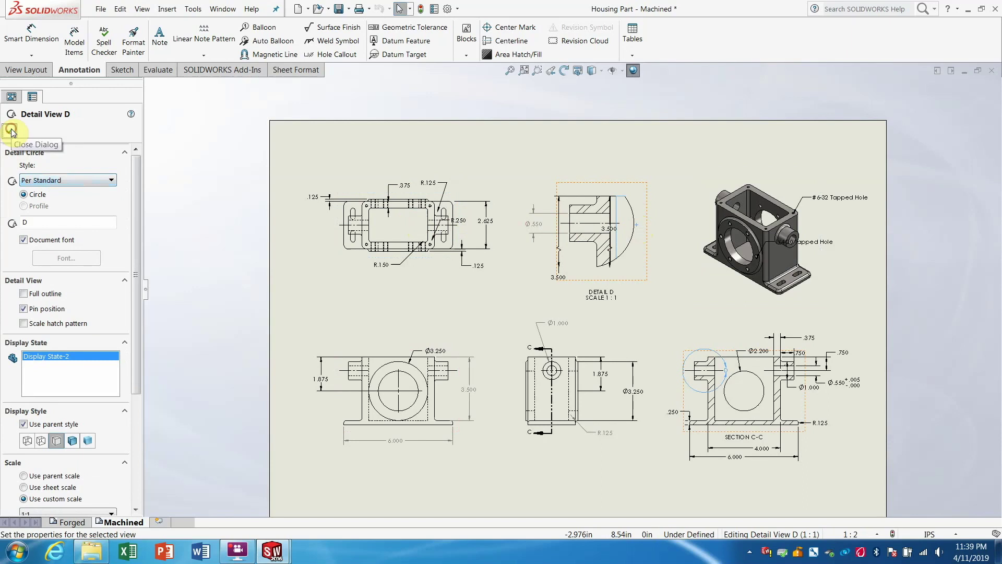
# Switch the front and side views to the Machined configuration, leaving Section C-C unchanged
pyautogui.click(382, 362)
pyautogui.click(66, 169)
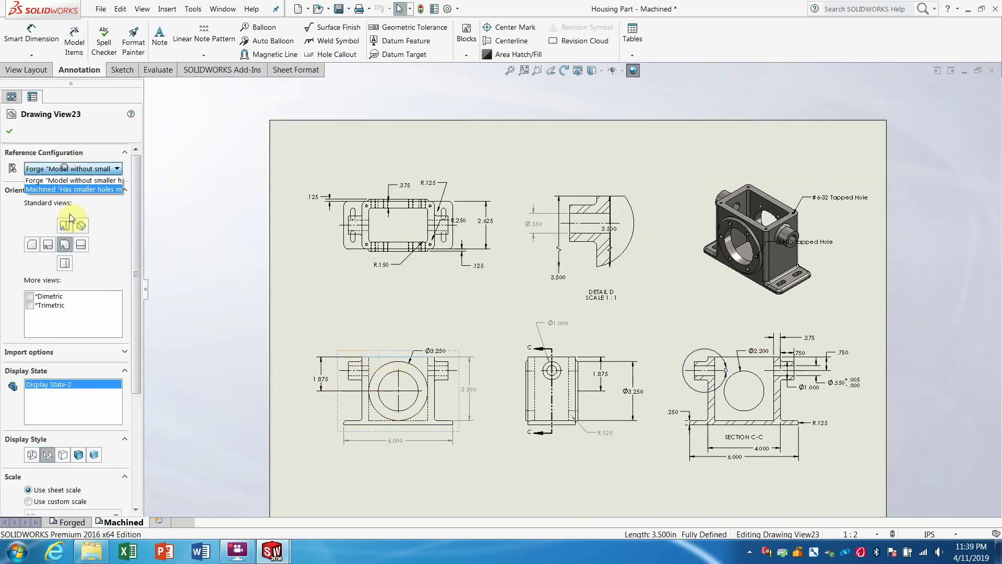
pyautogui.click(65, 189)
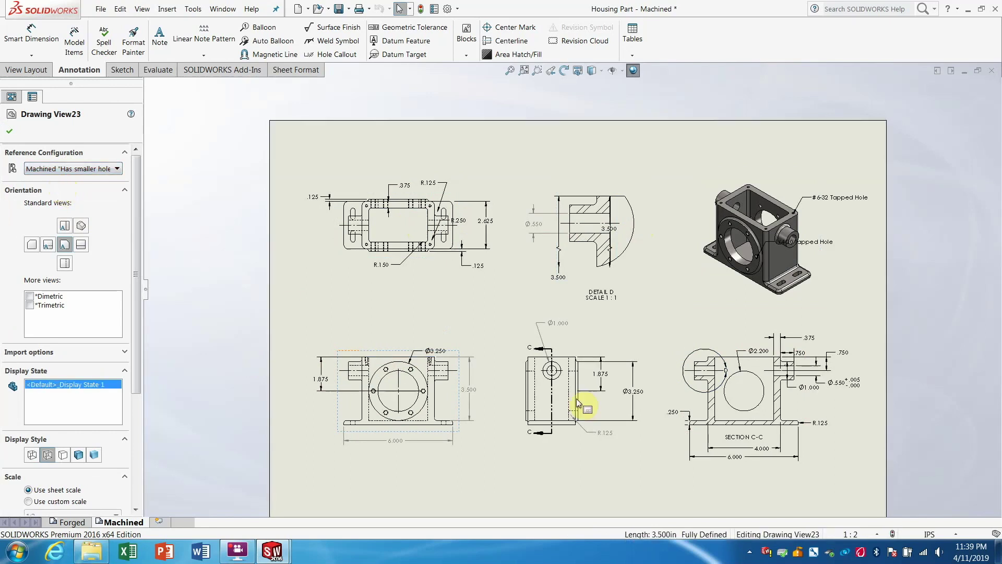
pyautogui.press('Escape')
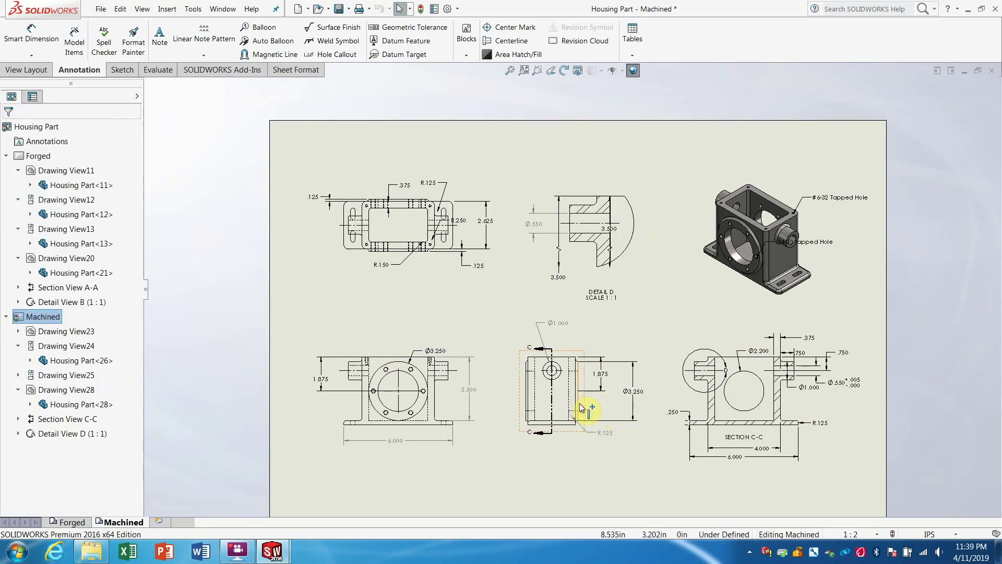
pyautogui.click(583, 409)
pyautogui.click(97, 167)
pyautogui.click(88, 196)
pyautogui.click(9, 131)
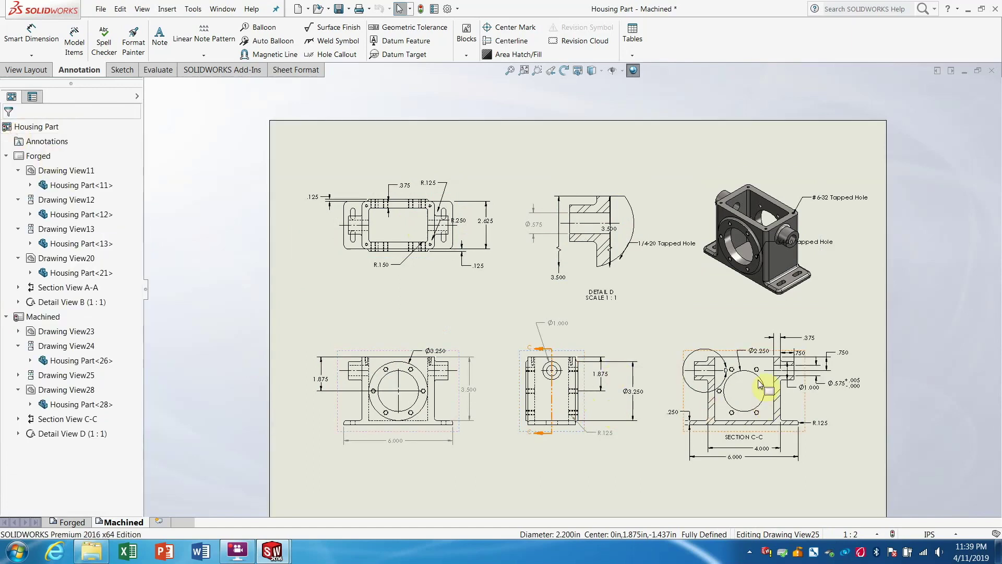
pyautogui.click(759, 360)
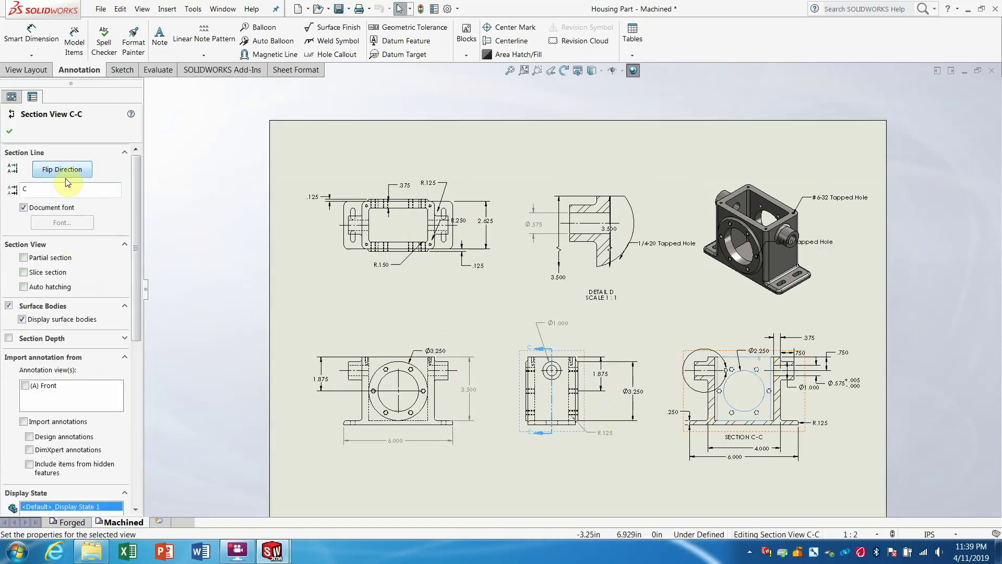
pyautogui.click(9, 131)
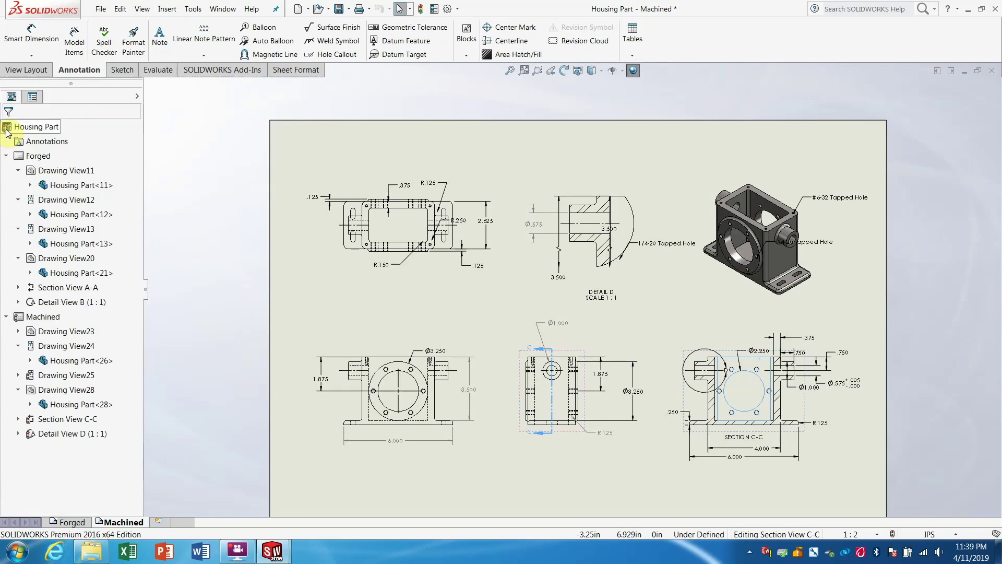
# Import model items from the entire model into all Machined sheet views, adding the 6-32 and 1/4-20 hole callouts
pyautogui.click(603, 469)
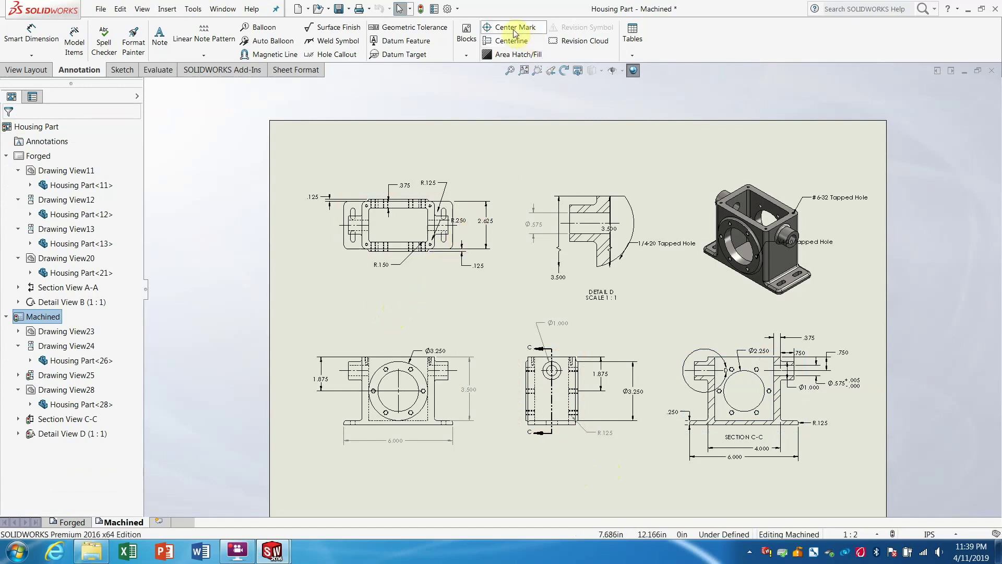
pyautogui.click(76, 45)
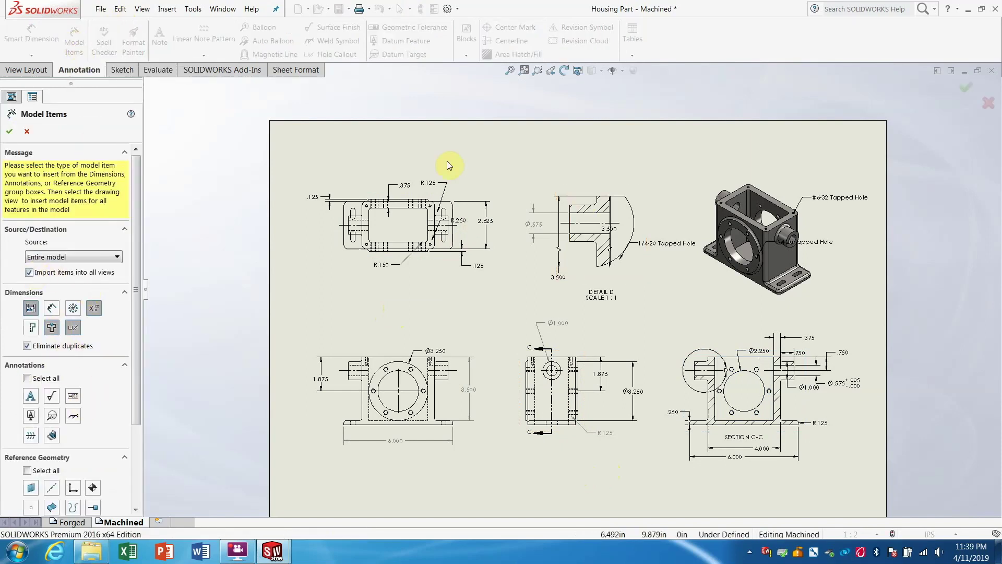
pyautogui.click(8, 132)
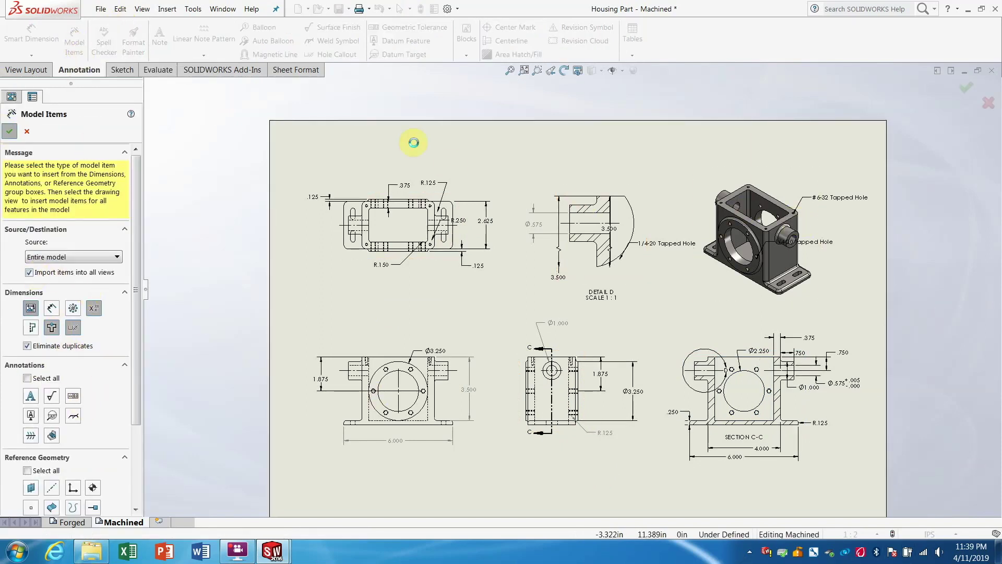
pyautogui.click(11, 131)
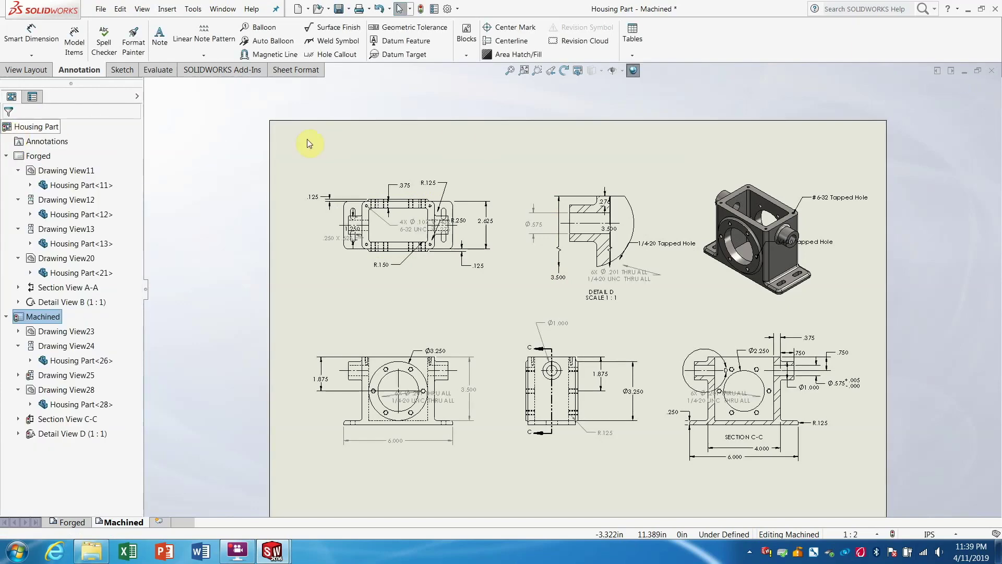
# Place a center mark on the Ø2.250 bore in Section View C-C
pyautogui.click(532, 33)
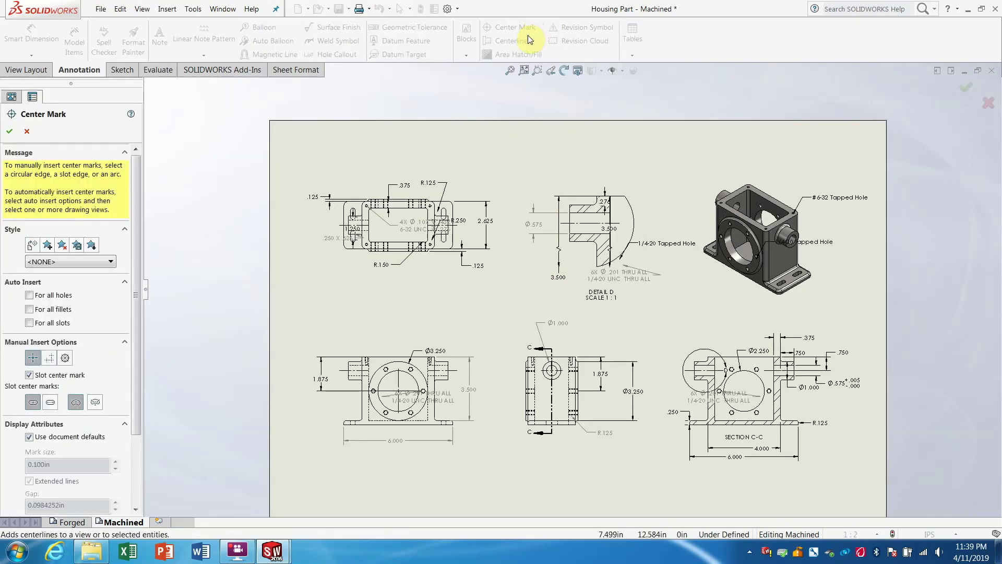
pyautogui.click(745, 369)
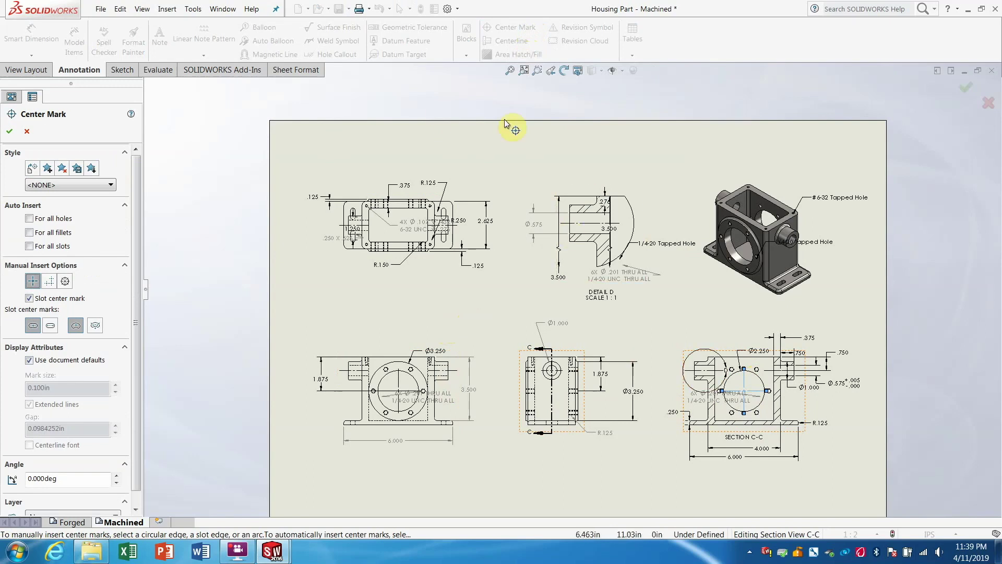
pyautogui.click(10, 130)
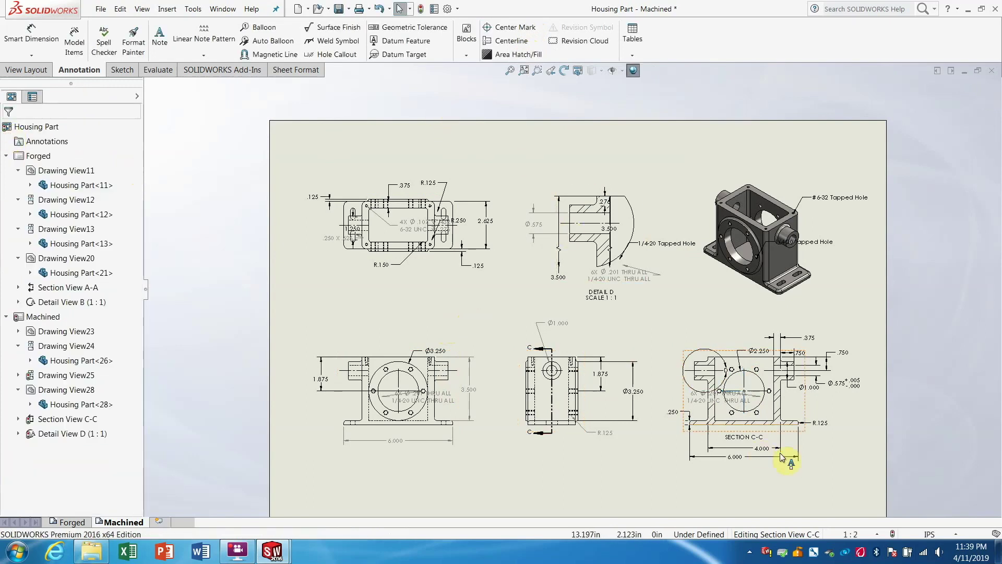
# Move one hole callout below Section C-C and reposition the Detail D hole callout lower right
pyautogui.moveTo(723, 403)
pyautogui.mouseDown()
pyautogui.moveTo(645, 461)
pyautogui.moveTo(481, 438)
pyautogui.mouseUp()
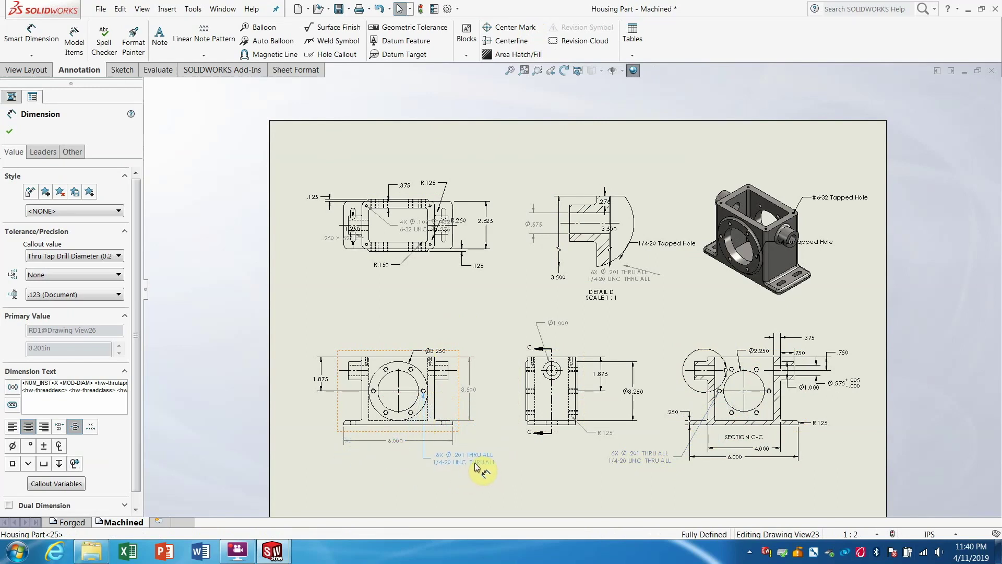
pyautogui.click(475, 464)
pyautogui.moveTo(642, 280); pyautogui.dragTo(622, 289)
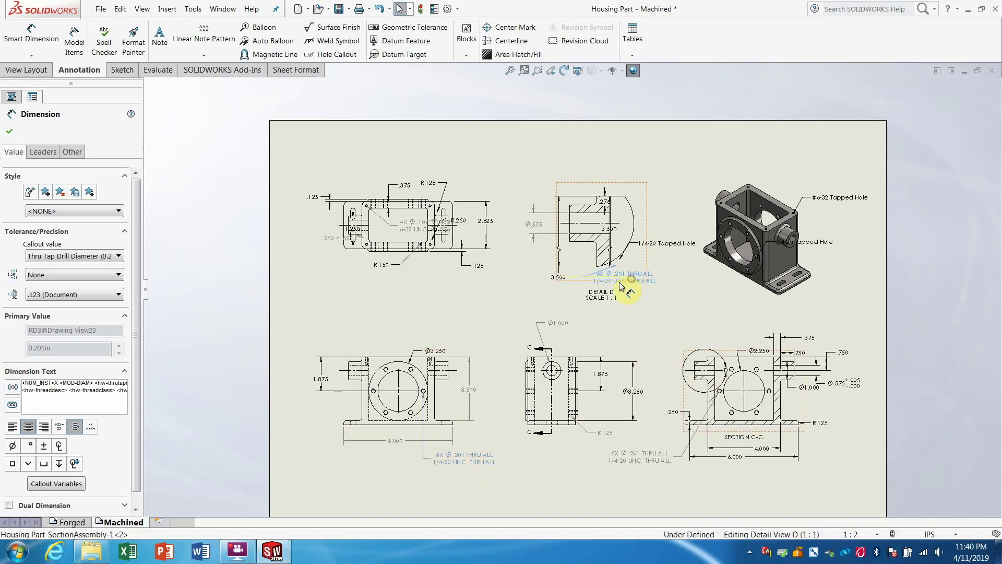
pyautogui.rightClick(622, 287)
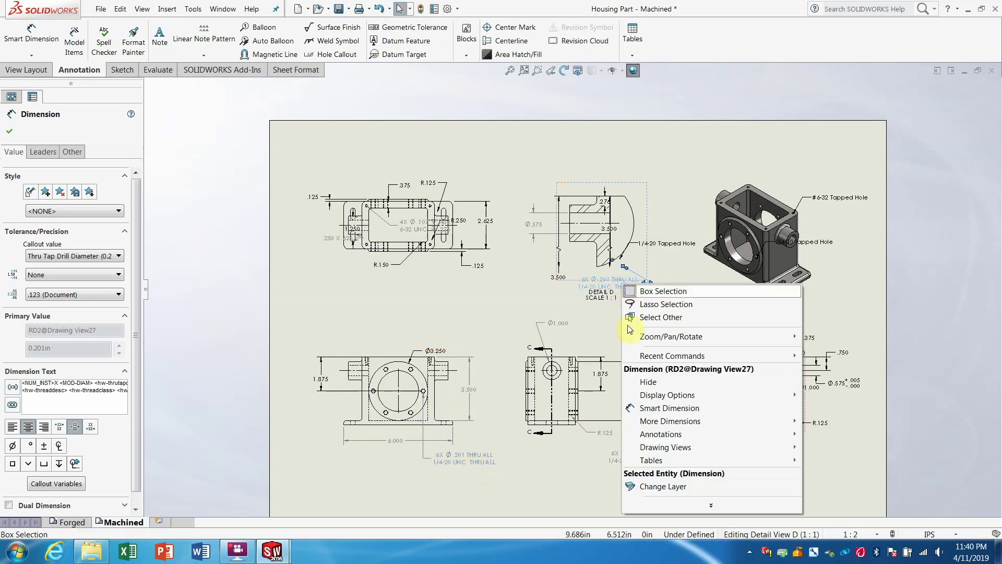
pyautogui.press('Escape')
pyautogui.press('Escape')
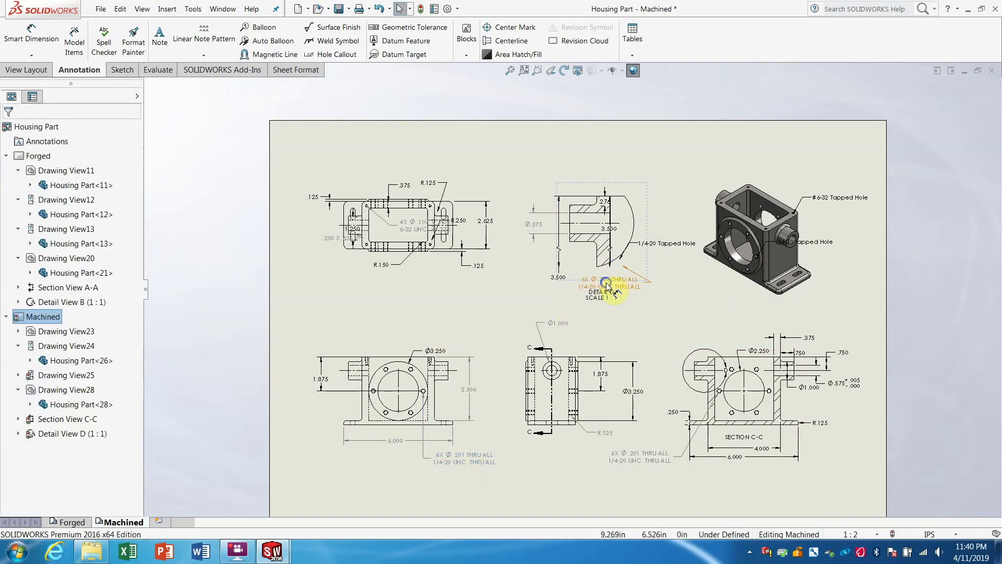
pyautogui.rightClick(604, 286)
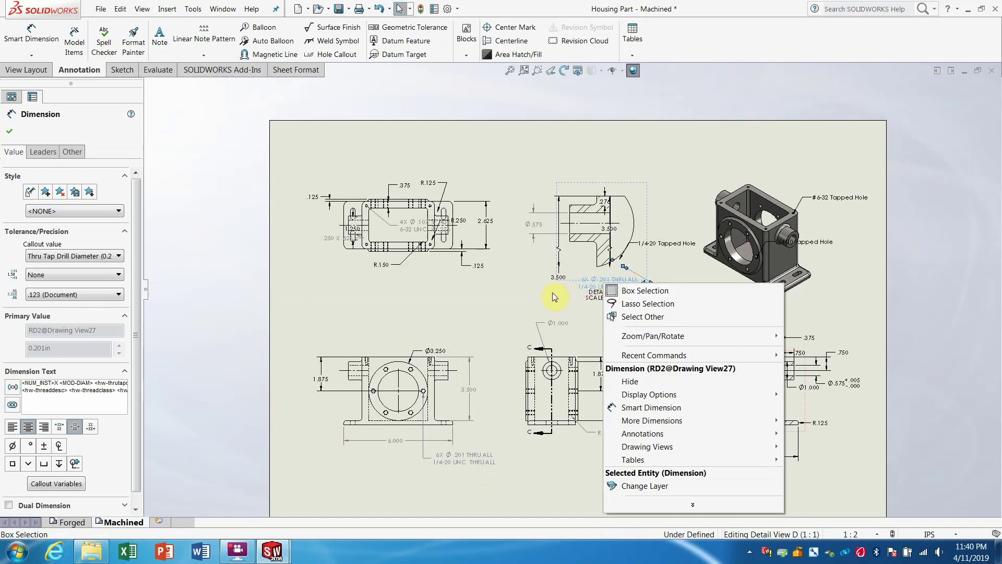
pyautogui.click(531, 297)
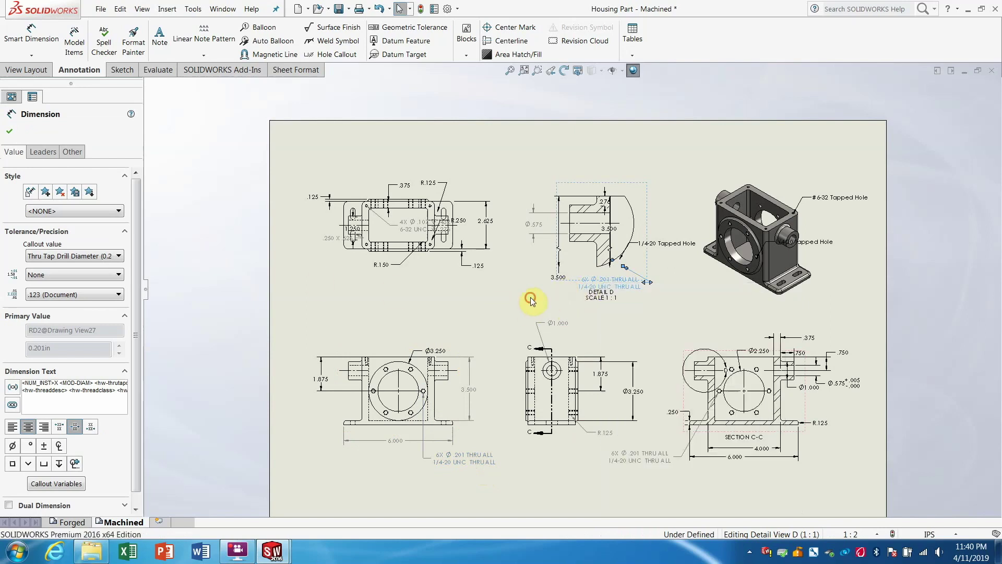
pyautogui.moveTo(679, 293); pyautogui.dragTo(696, 297)
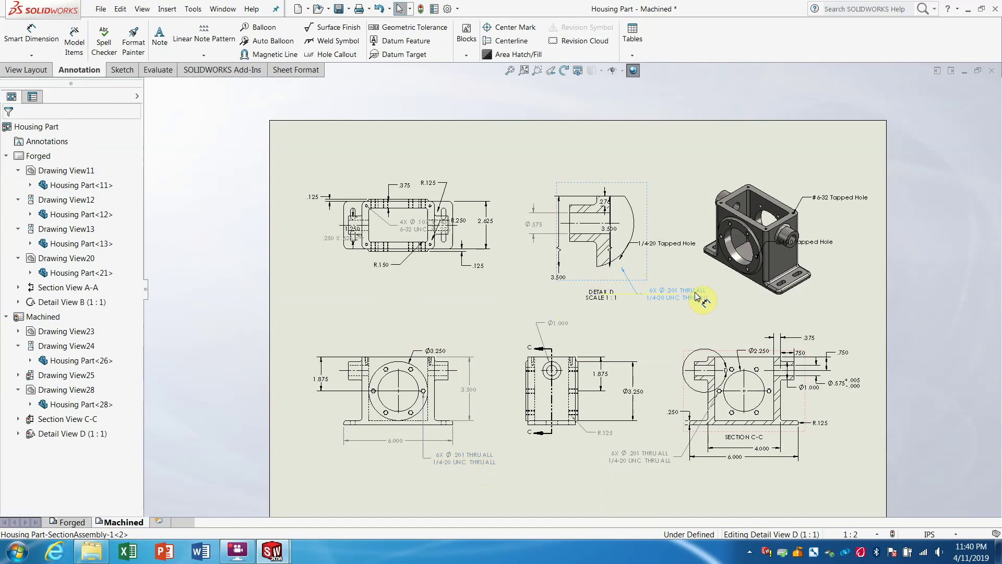
pyautogui.click(674, 317)
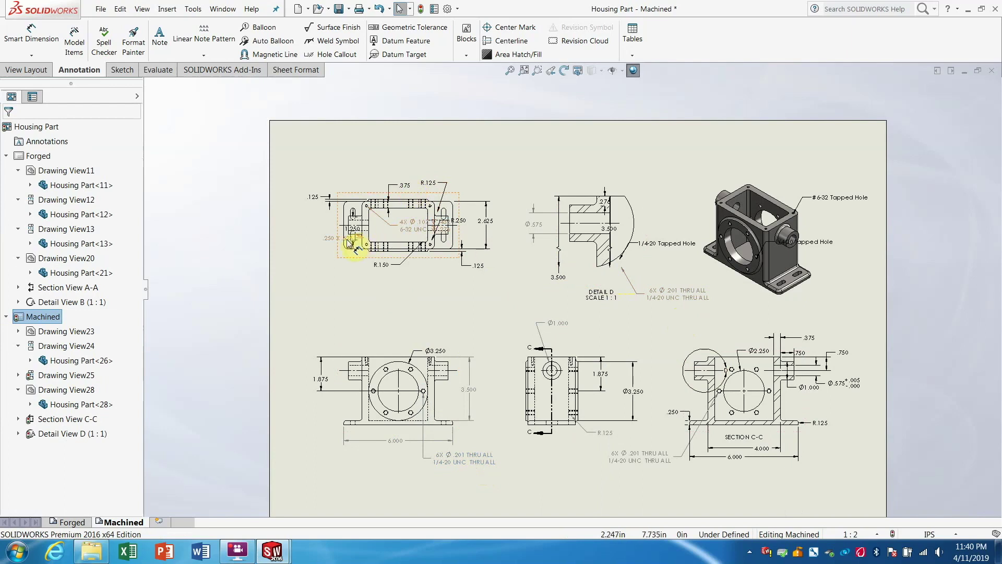
# Reposition the .250 X .625 note, 4X Ø.107 callout and R.250 dimension around the top view
pyautogui.moveTo(349, 244); pyautogui.dragTo(334, 289)
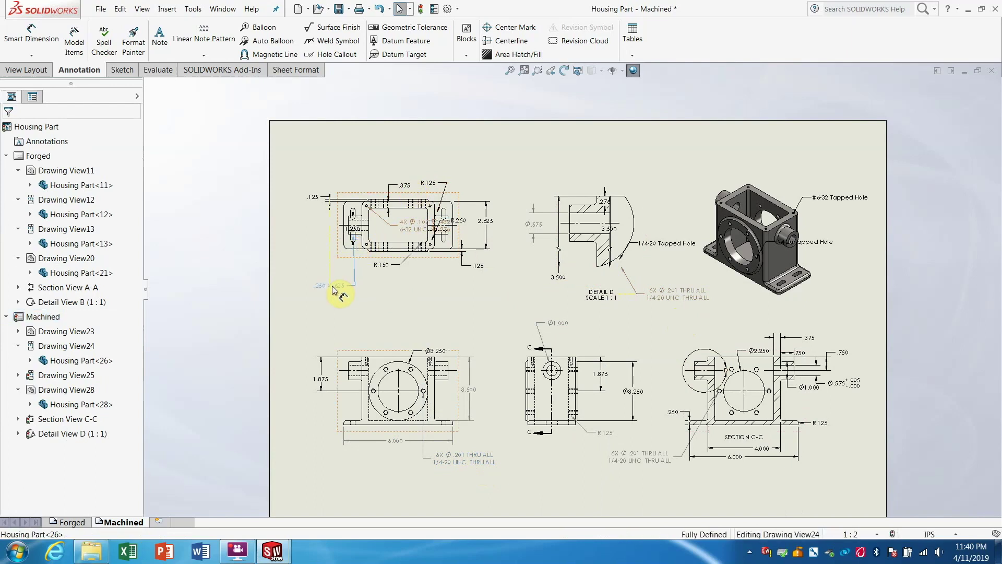
pyautogui.moveTo(418, 228); pyautogui.dragTo(371, 170)
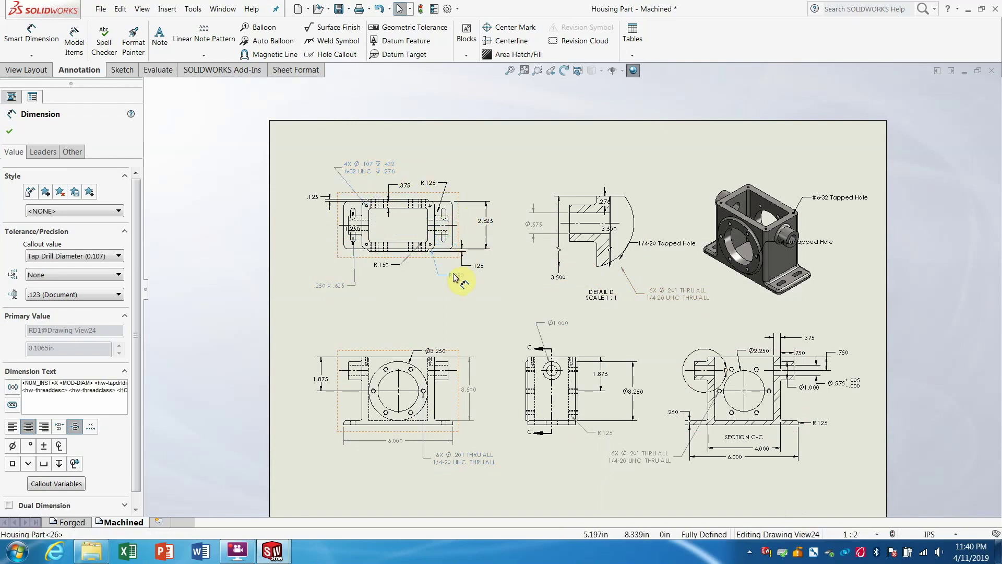
pyautogui.moveTo(456, 276); pyautogui.dragTo(458, 279)
pyautogui.click(447, 290)
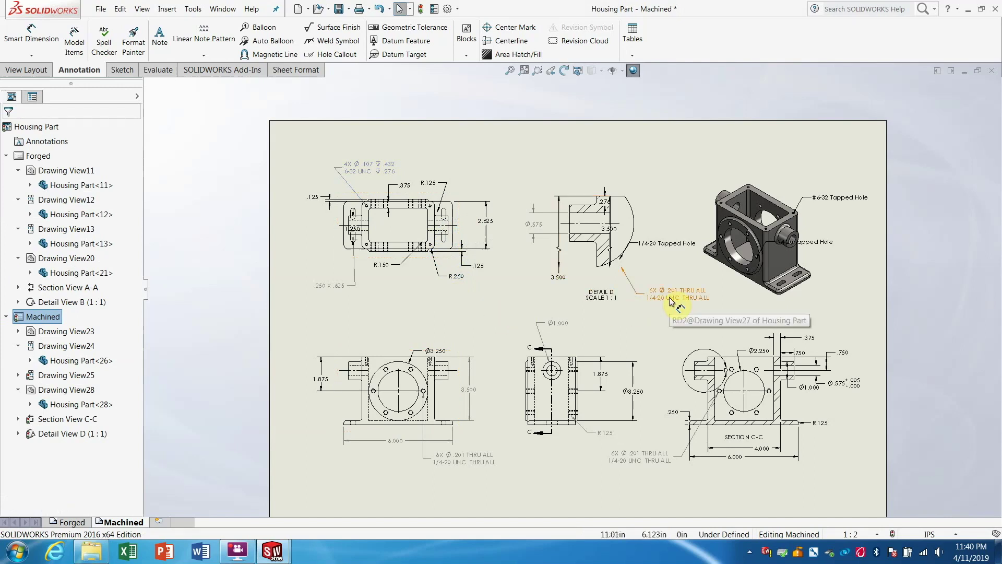
pyautogui.click(758, 402)
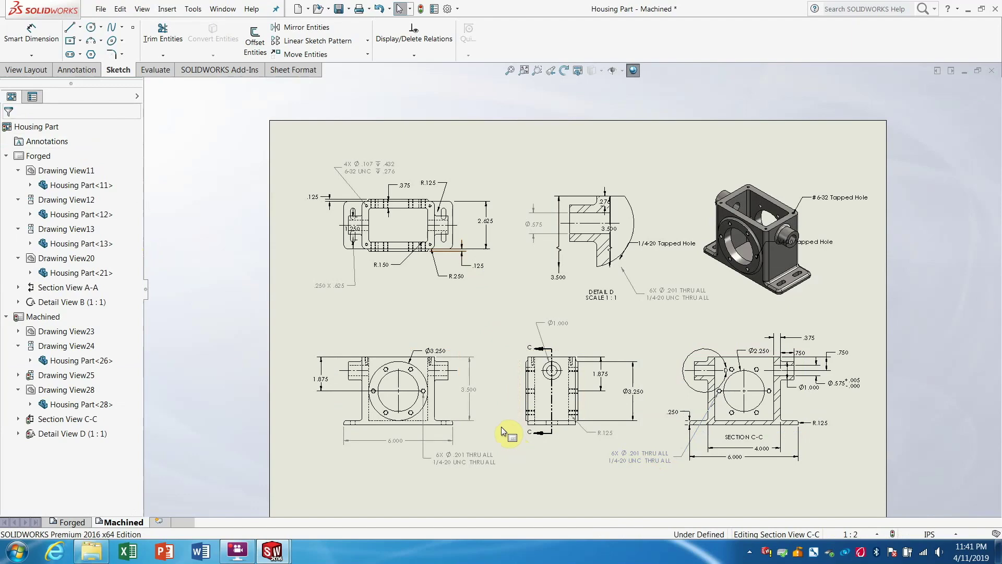
# Add center marks to the five small holes around Section C-C's bolt circle
pyautogui.scroll(-2, 746, 384)
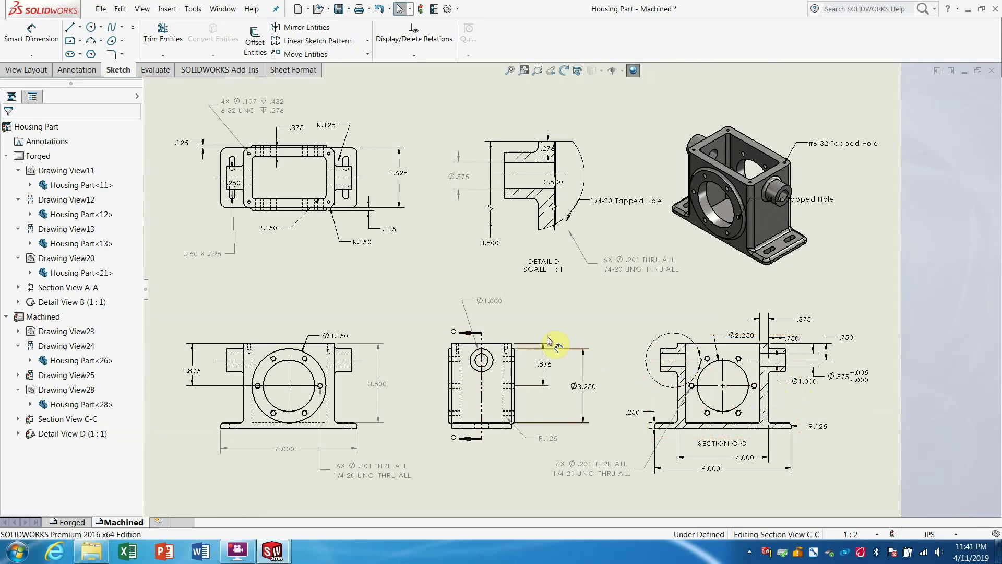
pyautogui.click(79, 70)
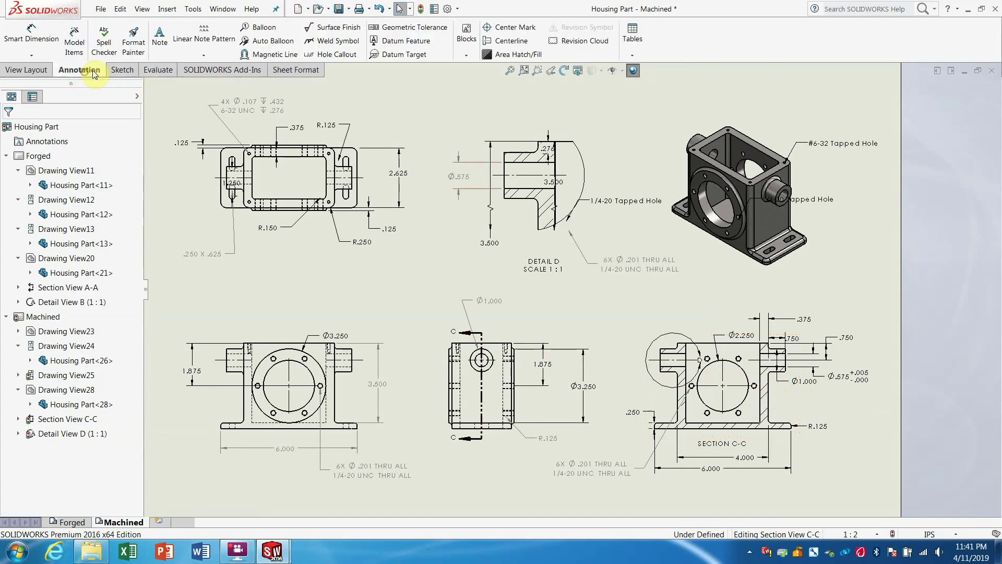
pyautogui.click(536, 38)
pyautogui.scroll(-3, 806, 414)
pyautogui.scroll(-2, 707, 352)
pyautogui.scroll(-2, 696, 352)
pyautogui.scroll(-1, 646, 372)
pyautogui.scroll(3, 605, 377)
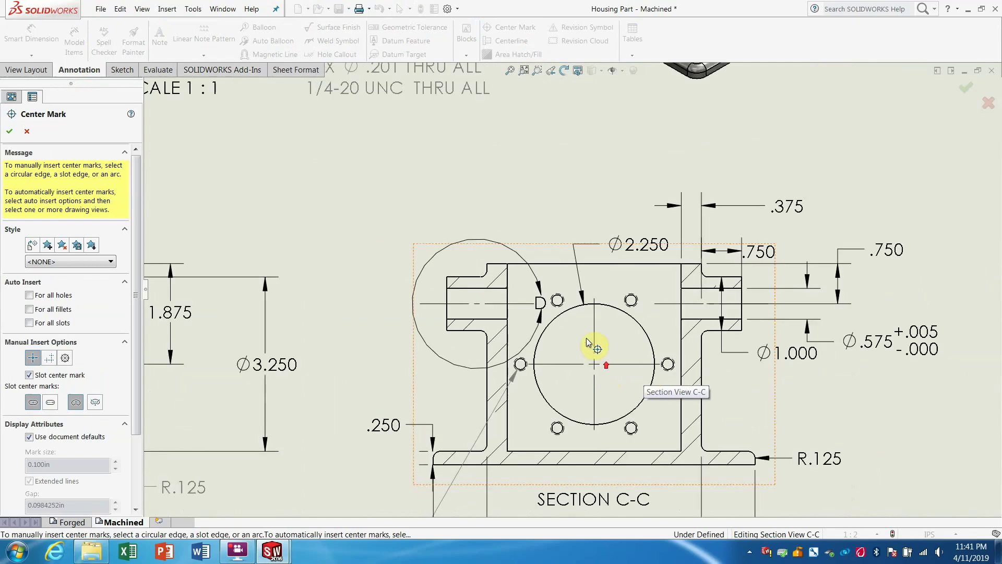
pyautogui.click(669, 364)
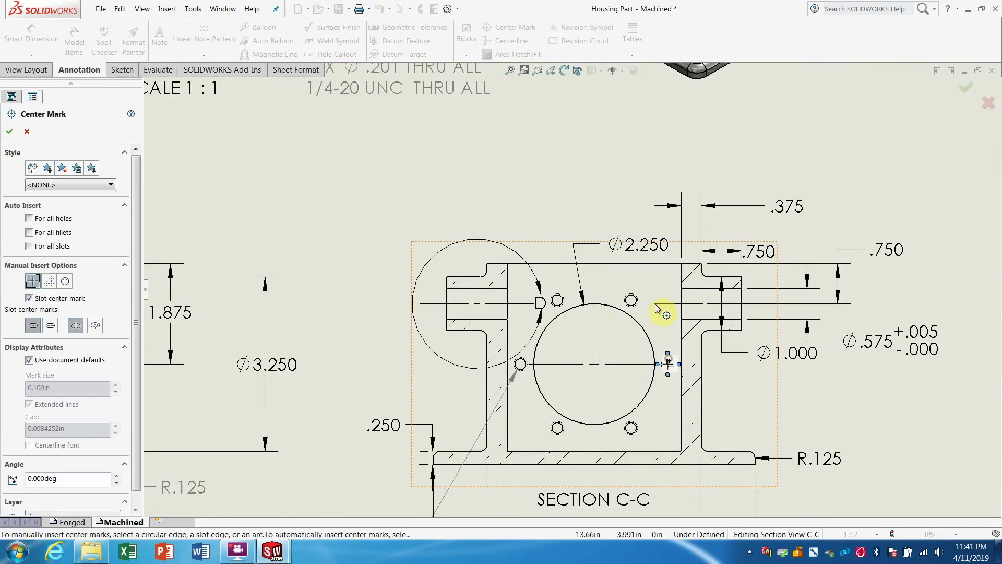
pyautogui.click(632, 299)
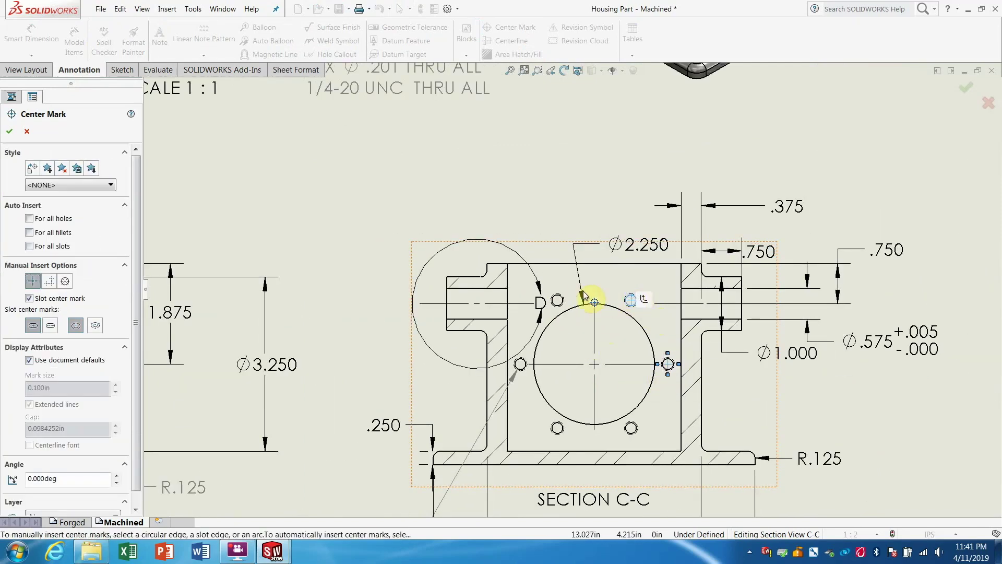
pyautogui.click(558, 300)
pyautogui.click(521, 363)
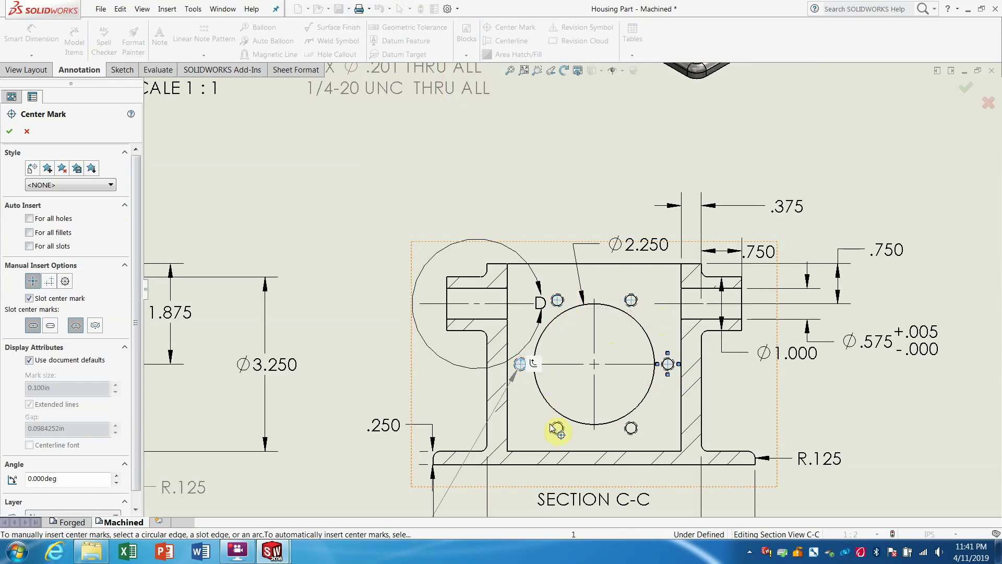
pyautogui.click(632, 426)
# Add center marks to the front view's upper-left and upper-right bolt holes
pyautogui.scroll(2, 399, 380)
pyautogui.scroll(3, 369, 354)
pyautogui.scroll(2, 355, 338)
pyautogui.scroll(-3, 366, 334)
pyautogui.scroll(-2, 235, 261)
pyautogui.scroll(-2, 242, 268)
pyautogui.scroll(2, 282, 274)
pyautogui.scroll(-2, 391, 282)
pyautogui.click(452, 268)
pyautogui.click(598, 353)
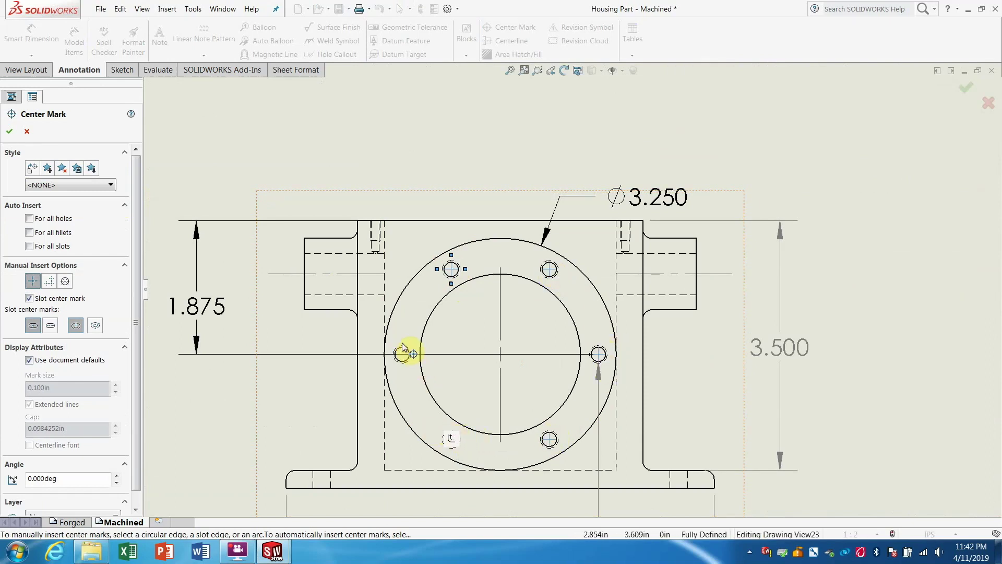
pyautogui.scroll(3, 404, 353)
pyautogui.scroll(-1, 497, 217)
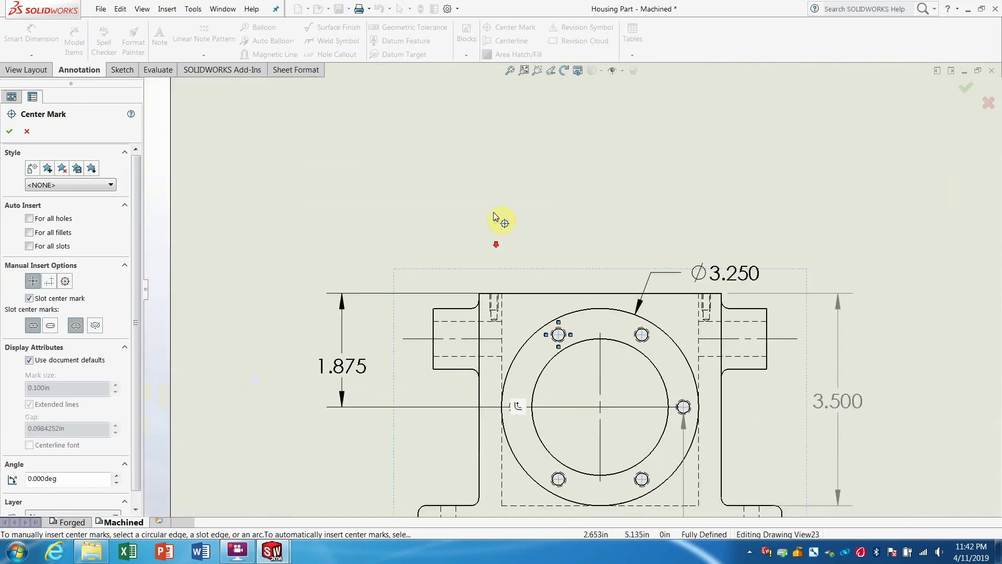
pyautogui.scroll(2, 609, 164)
pyautogui.scroll(2, 607, 162)
pyautogui.scroll(-1, 607, 162)
pyautogui.scroll(-3, 616, 167)
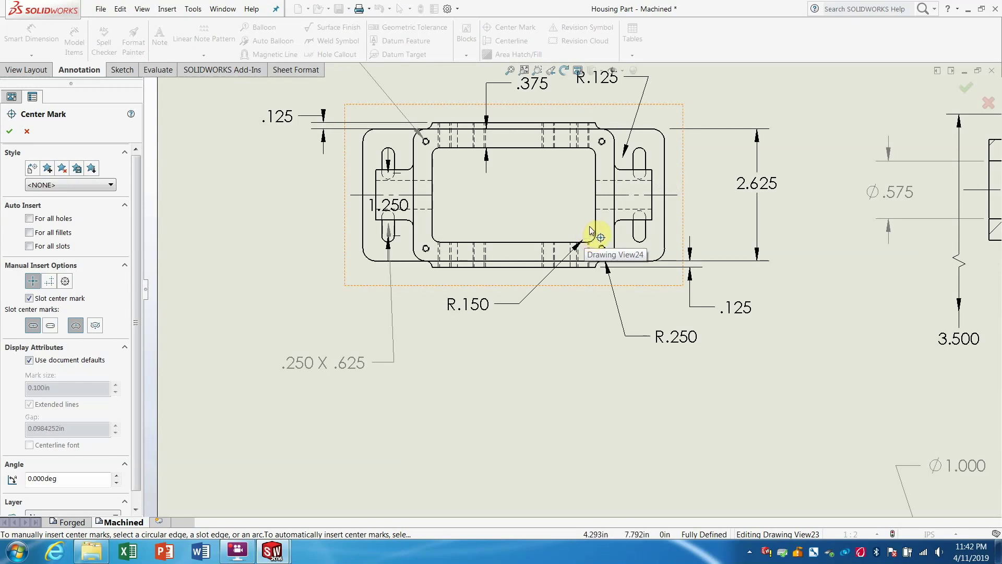
# Place center marks on the top view's upper-right and lower-right holes and upper-left slot
pyautogui.scroll(-1, 528, 161)
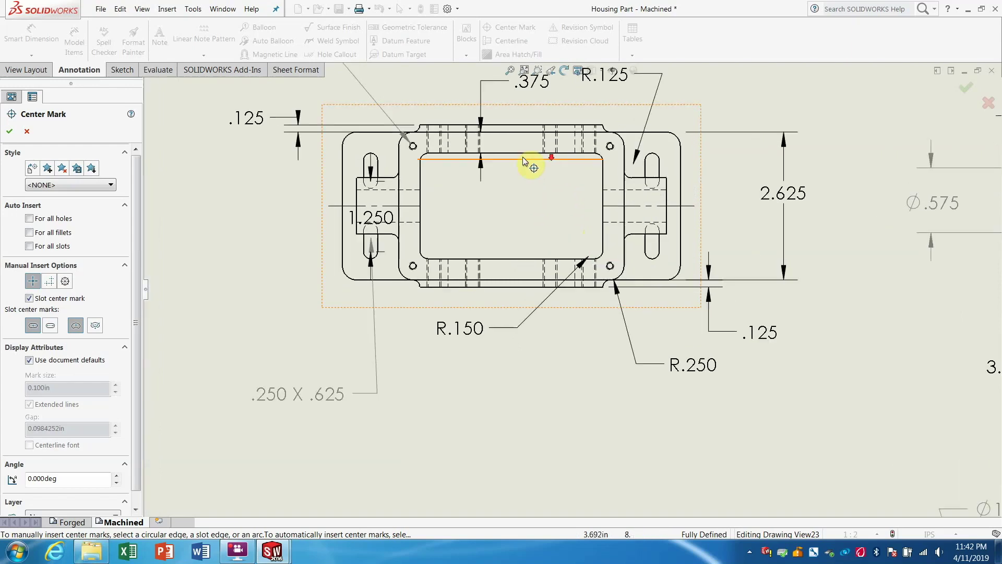
pyautogui.scroll(-3, 469, 135)
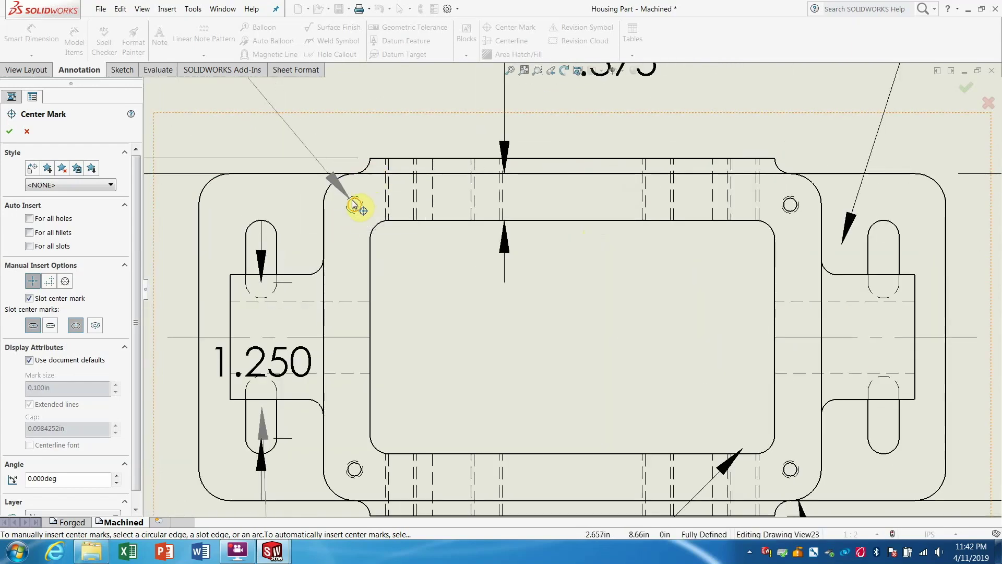
pyautogui.click(791, 204)
pyautogui.scroll(2, 804, 235)
pyautogui.click(698, 394)
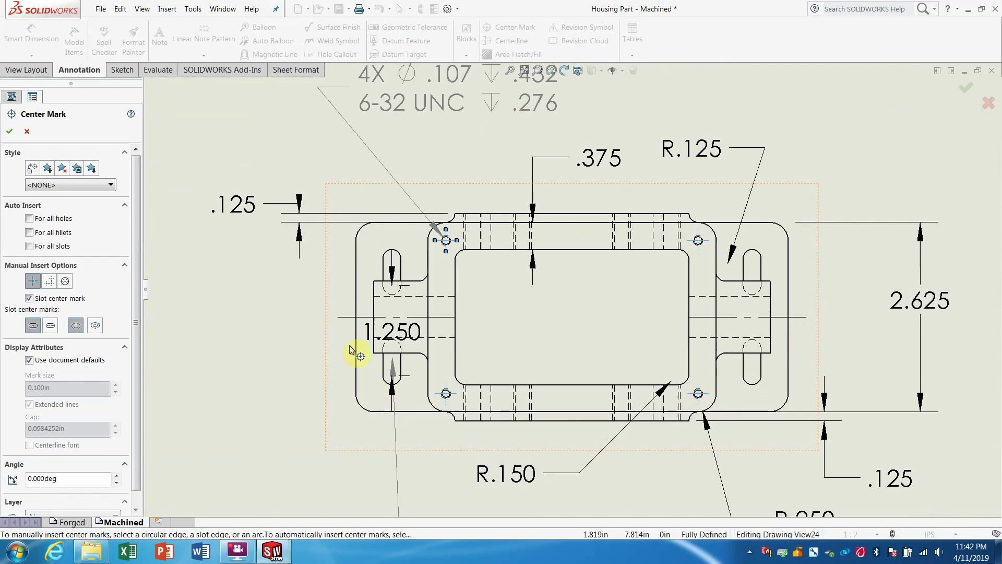
pyautogui.click(392, 255)
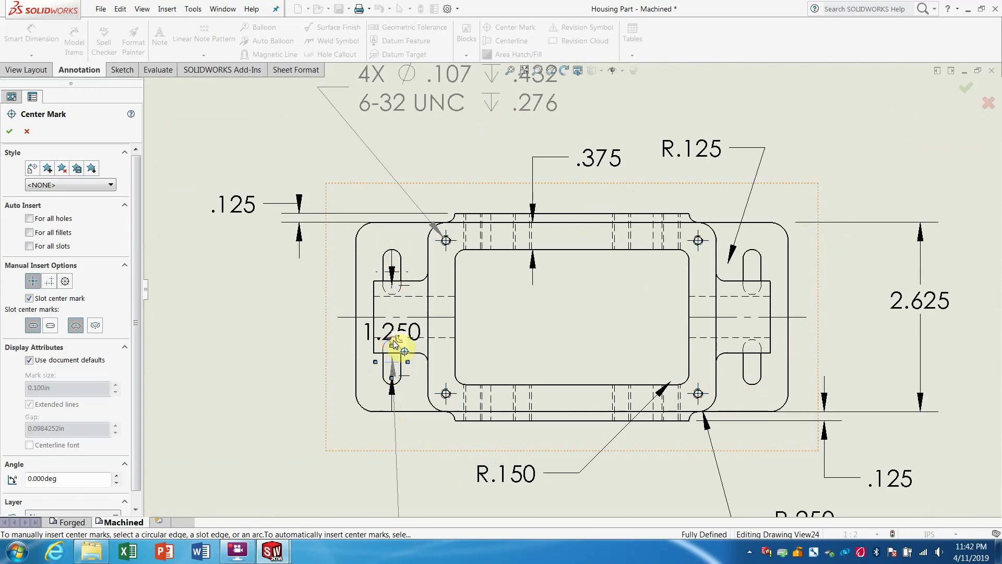
pyautogui.click(499, 29)
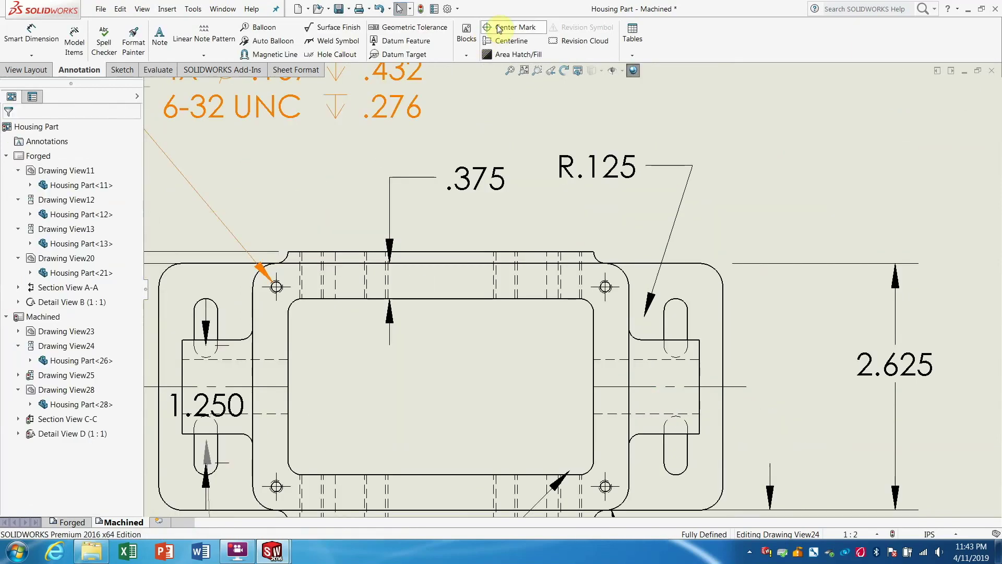
# Center-mark the four slots, with the slot marks placed at the slot ends
pyautogui.click(205, 307)
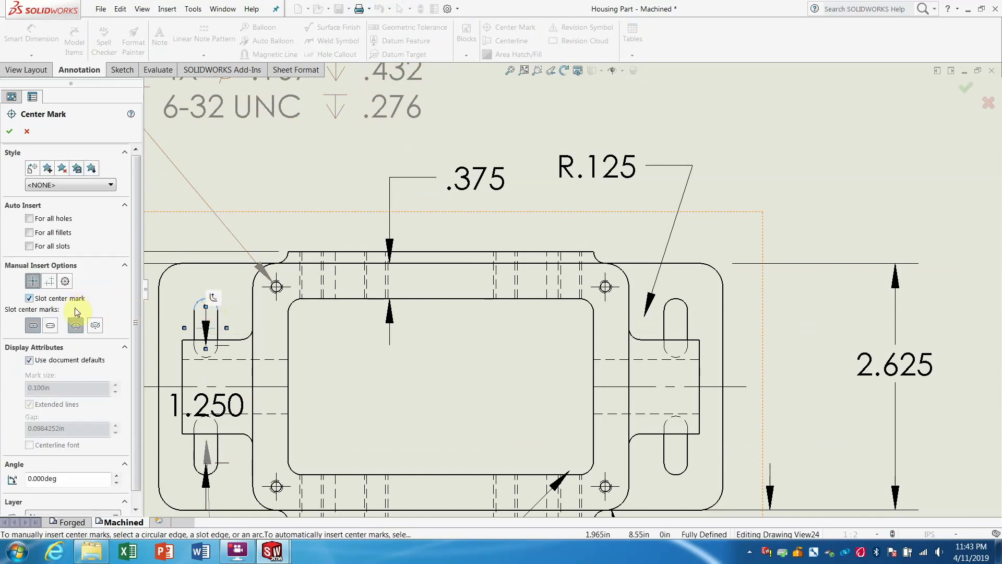
pyautogui.click(51, 326)
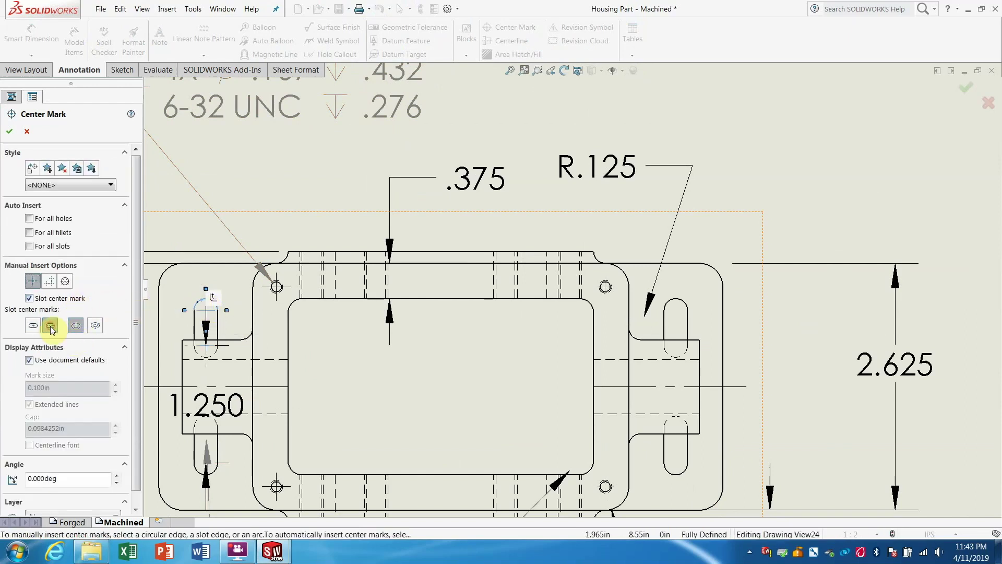
pyautogui.click(206, 420)
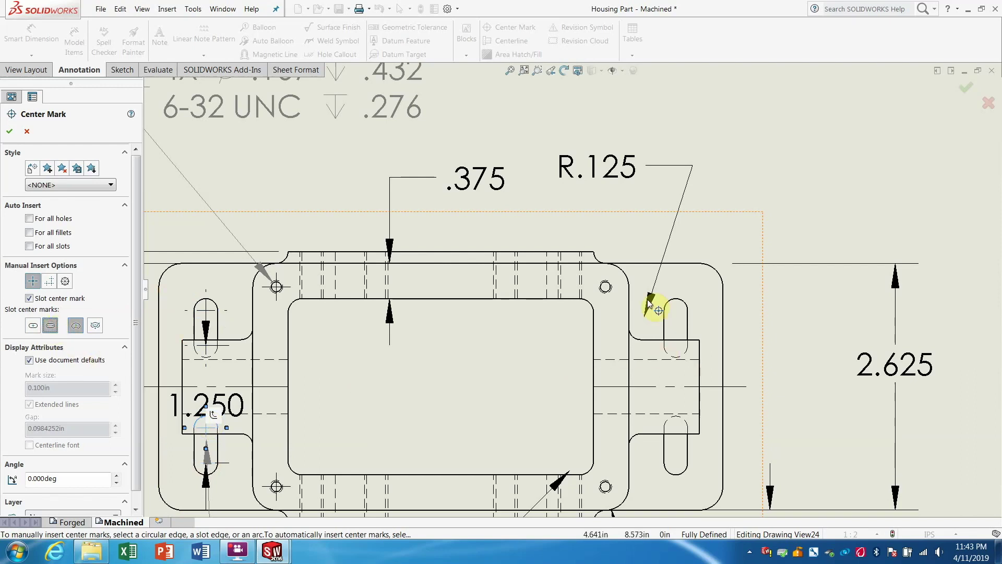
pyautogui.click(674, 304)
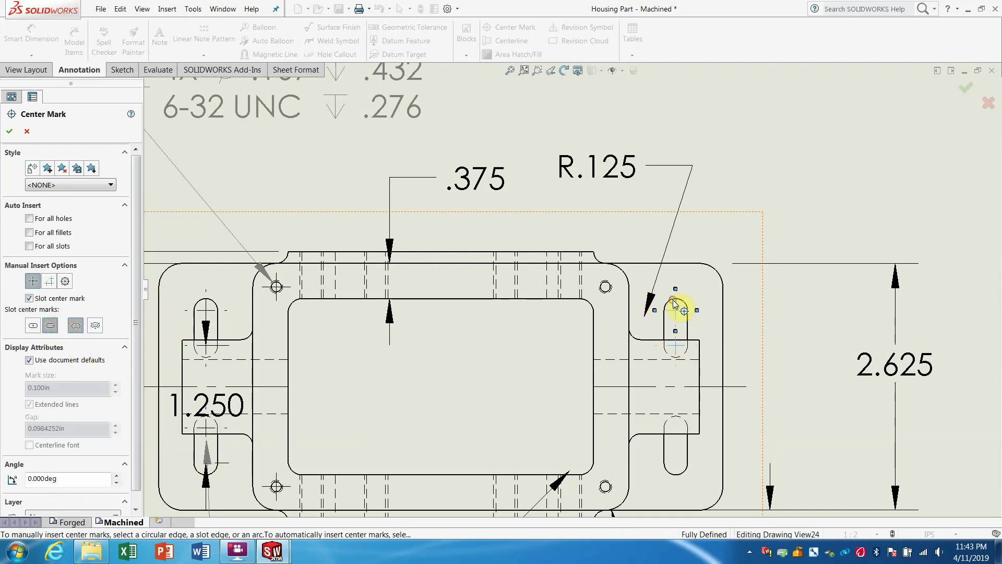
pyautogui.click(686, 468)
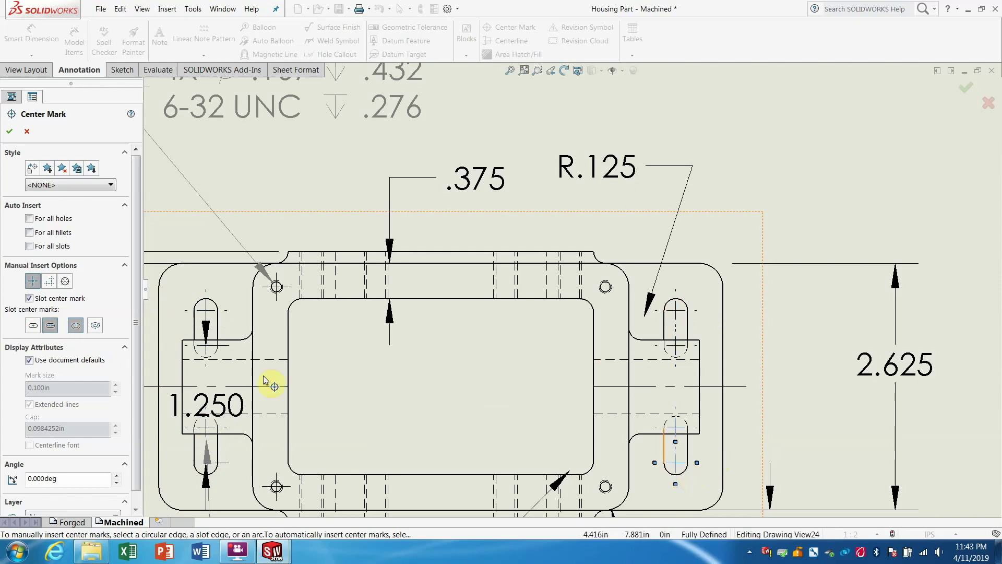
pyautogui.click(9, 131)
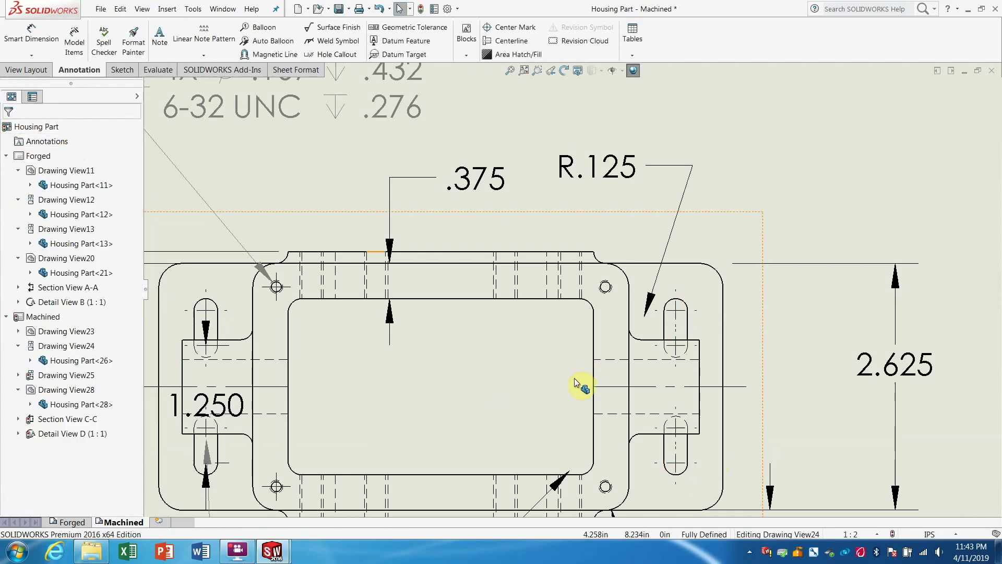
pyautogui.scroll(3, 578, 385)
pyautogui.scroll(2, 595, 410)
pyautogui.scroll(-2, 594, 414)
pyautogui.scroll(-2, 587, 402)
pyautogui.scroll(2, 587, 340)
pyautogui.scroll(-1, 586, 336)
pyautogui.scroll(-1, 561, 204)
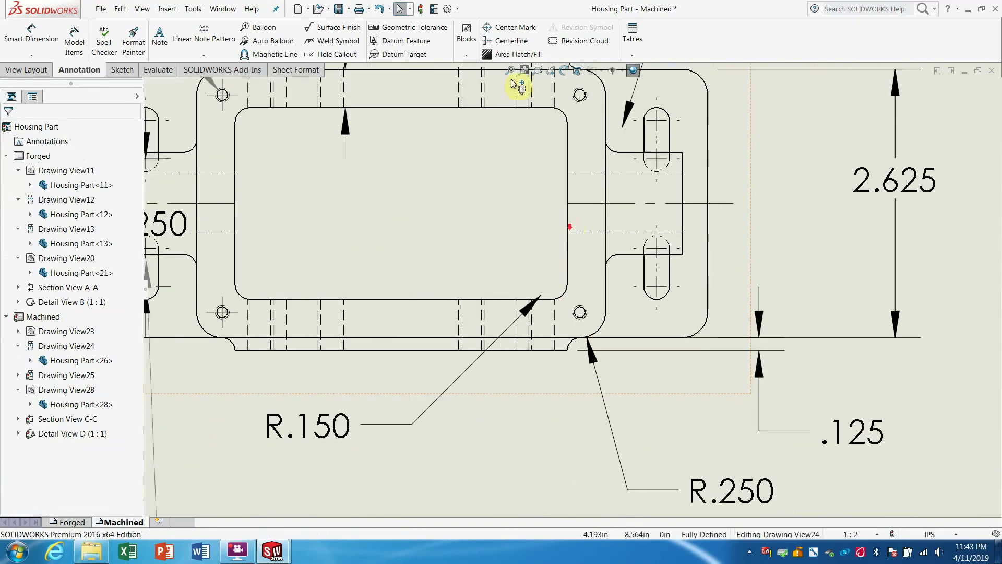
# Add center marks to the two right corner holes of the top view
pyautogui.click(520, 29)
pyautogui.click(580, 95)
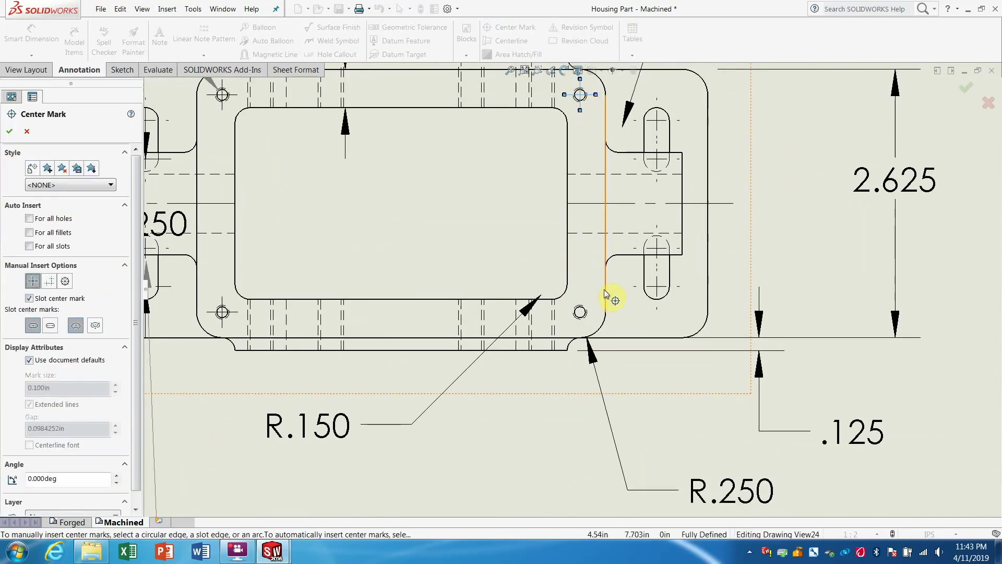
pyautogui.click(581, 312)
pyautogui.scroll(1, 601, 319)
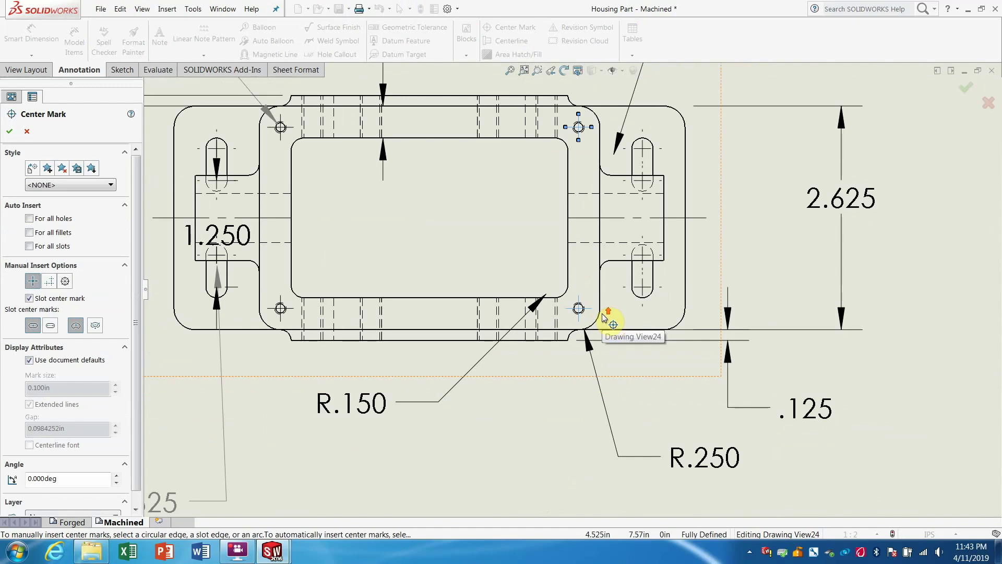
pyautogui.scroll(1, 574, 396)
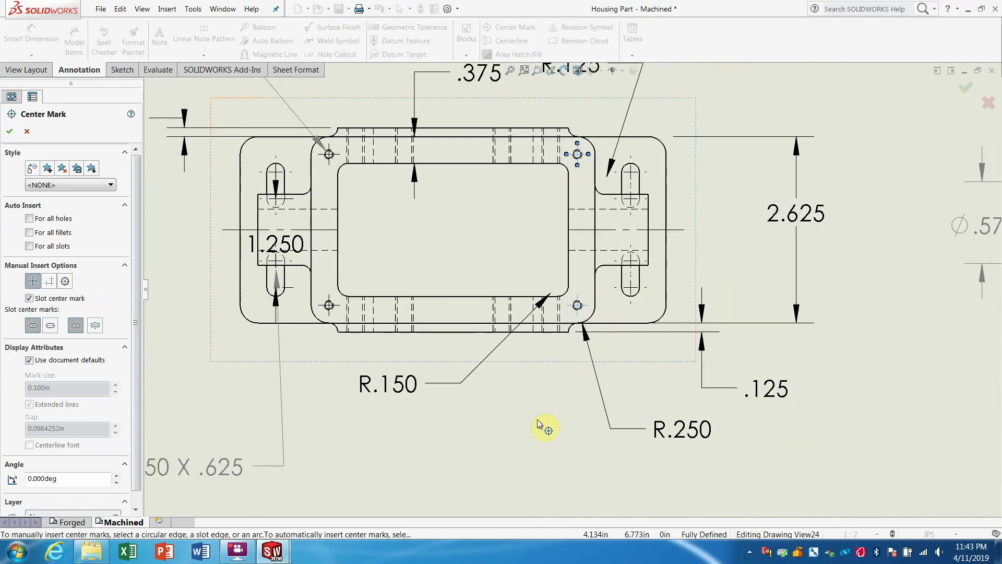
pyautogui.scroll(-1, 590, 436)
pyautogui.scroll(1, 545, 418)
pyautogui.scroll(1, 540, 408)
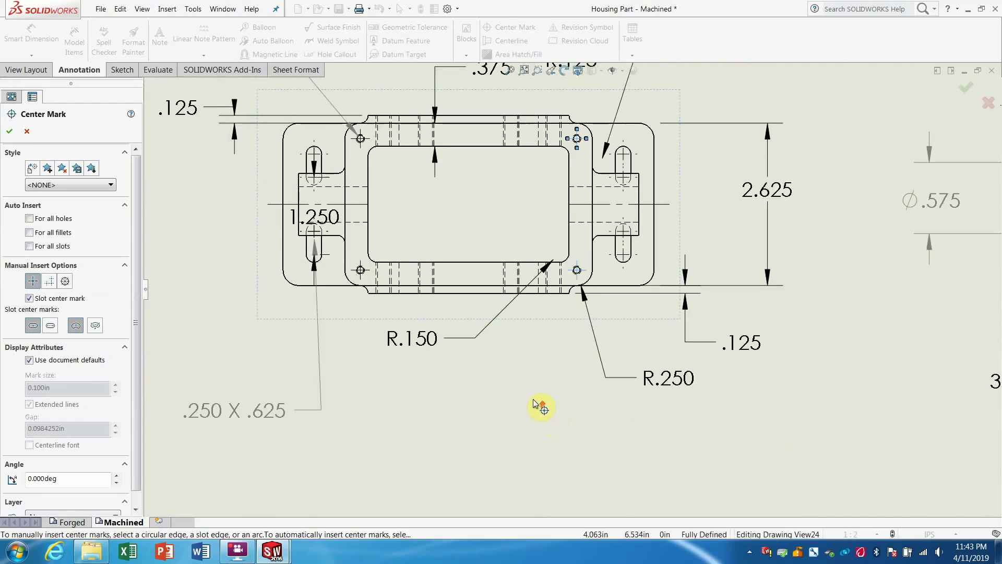
pyautogui.click(9, 131)
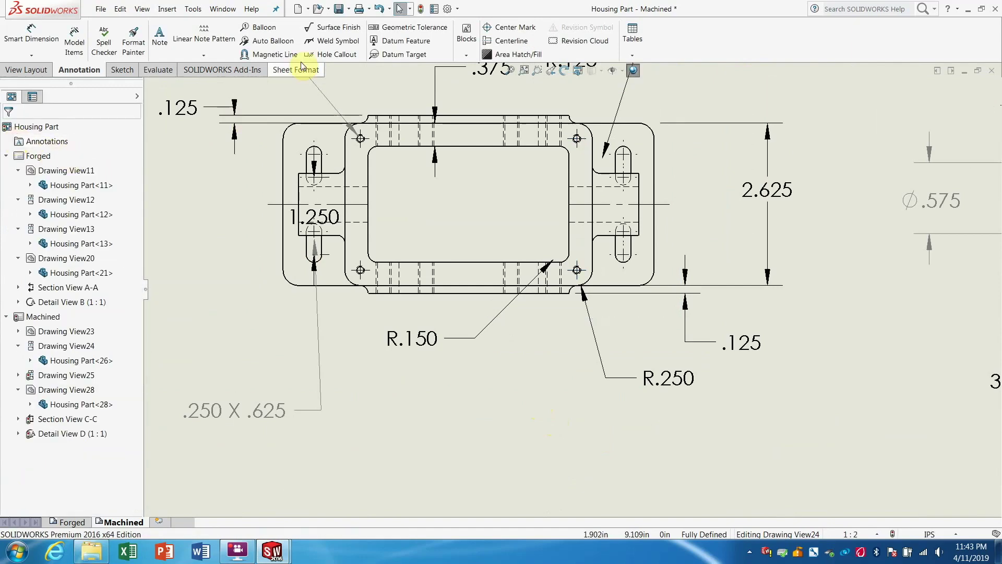
pyautogui.click(509, 41)
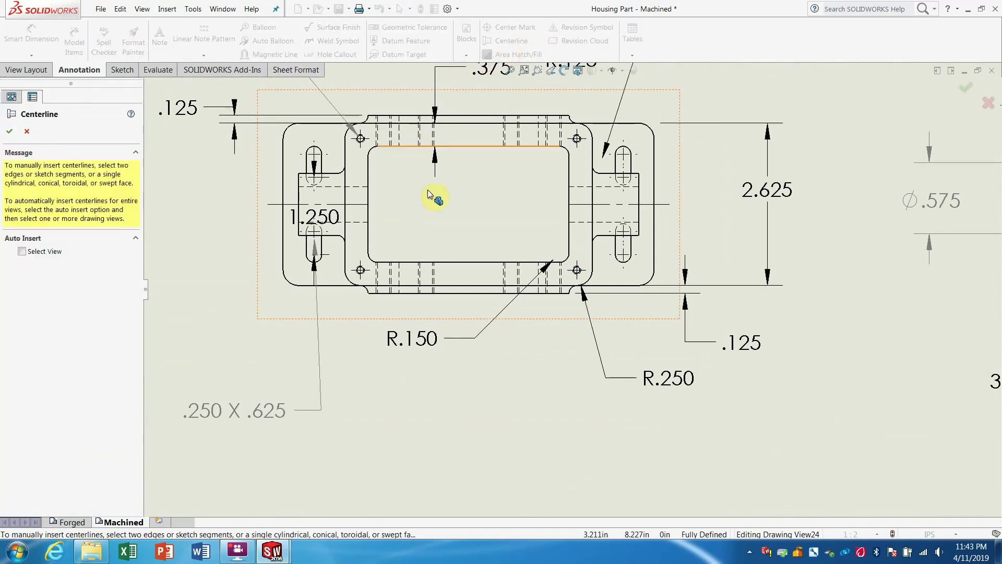
pyautogui.scroll(-2, 400, 316)
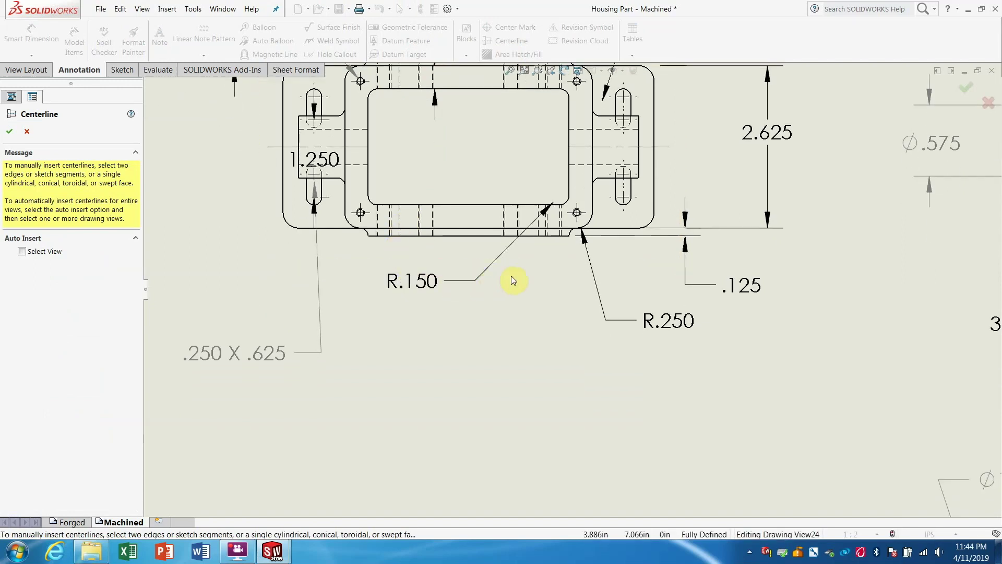
pyautogui.scroll(2, 509, 279)
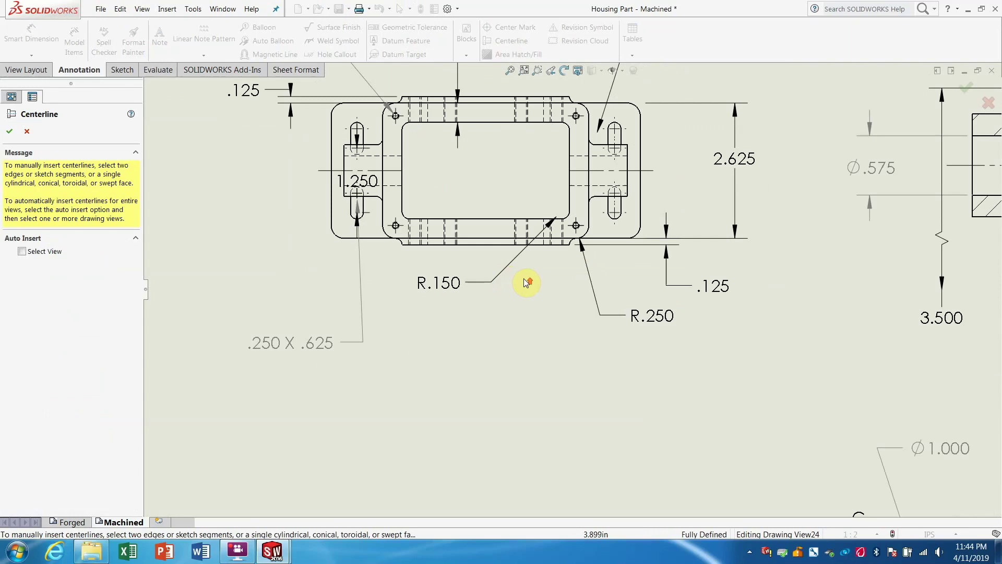
pyautogui.scroll(1, 523, 279)
pyautogui.scroll(2, 525, 281)
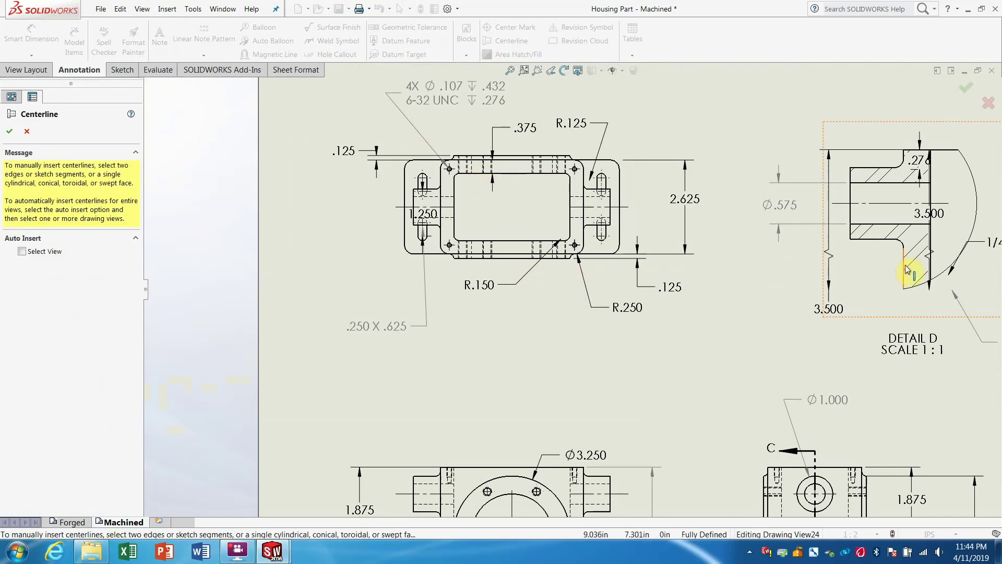
pyautogui.scroll(3, 882, 289)
pyautogui.scroll(3, 887, 313)
pyautogui.scroll(-2, 895, 358)
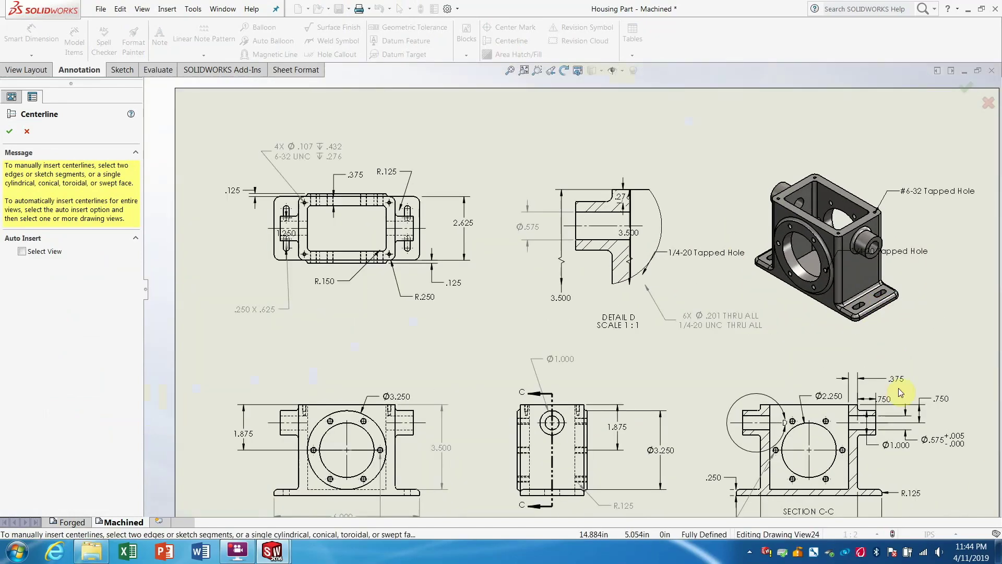
pyautogui.scroll(2, 829, 484)
pyautogui.press('Escape')
pyautogui.scroll(-3, 823, 275)
pyautogui.scroll(3, 655, 280)
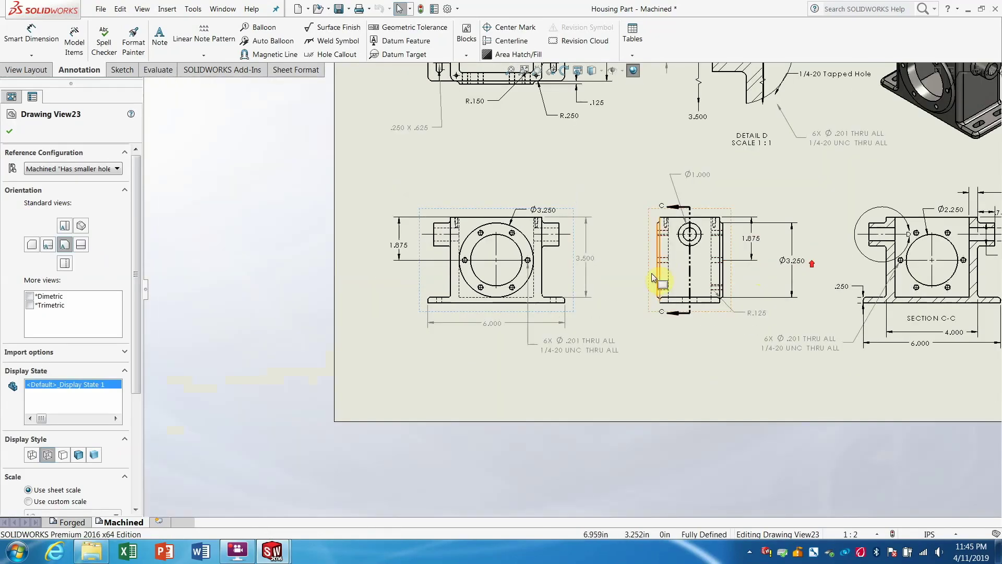
pyautogui.scroll(2, 825, 200)
pyautogui.scroll(-2, 783, 201)
pyautogui.scroll(-2, 386, 219)
pyautogui.scroll(-1, 391, 219)
pyautogui.click(10, 131)
pyautogui.scroll(2, 794, 336)
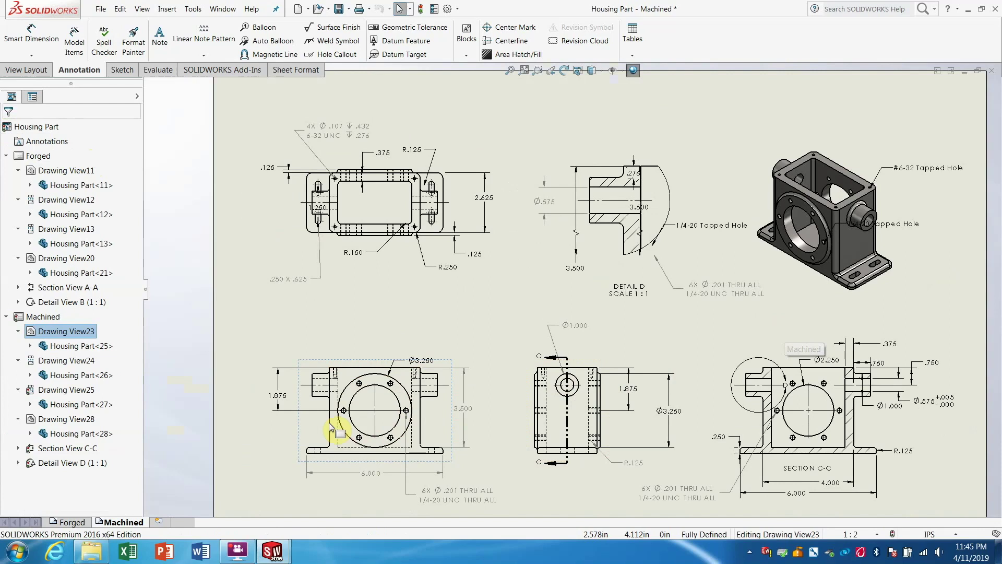
pyautogui.click(37, 159)
pyautogui.rightClick(38, 157)
pyautogui.click(68, 324)
pyautogui.click(37, 157)
pyautogui.rightClick(34, 156)
pyautogui.click(97, 148)
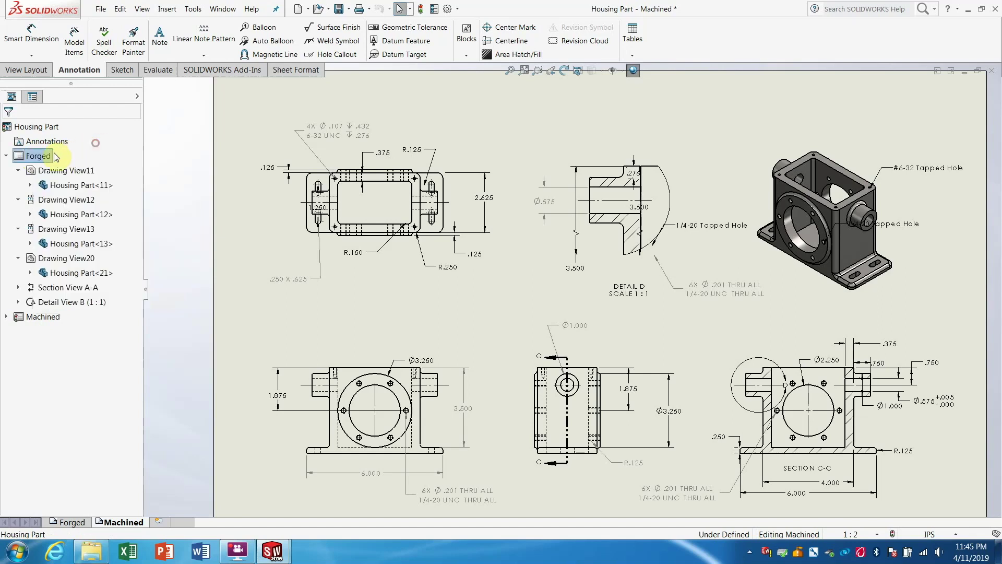
pyautogui.rightClick(42, 157)
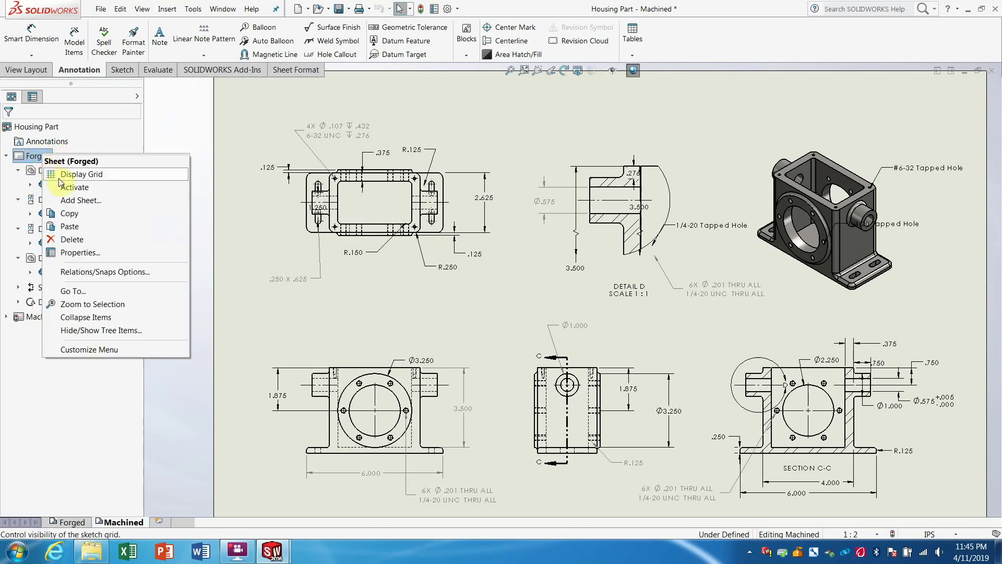
pyautogui.click(232, 237)
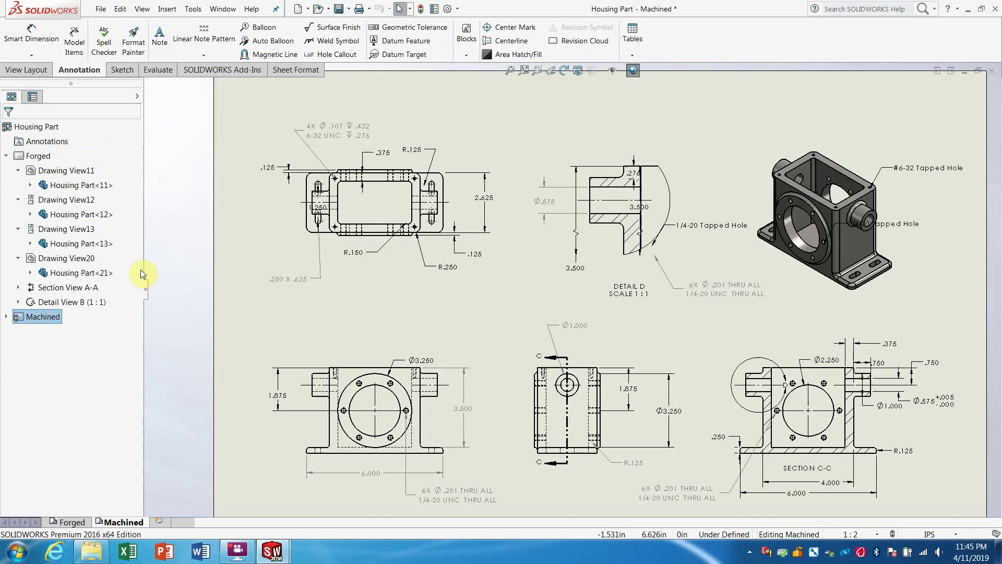
pyautogui.rightClick(34, 157)
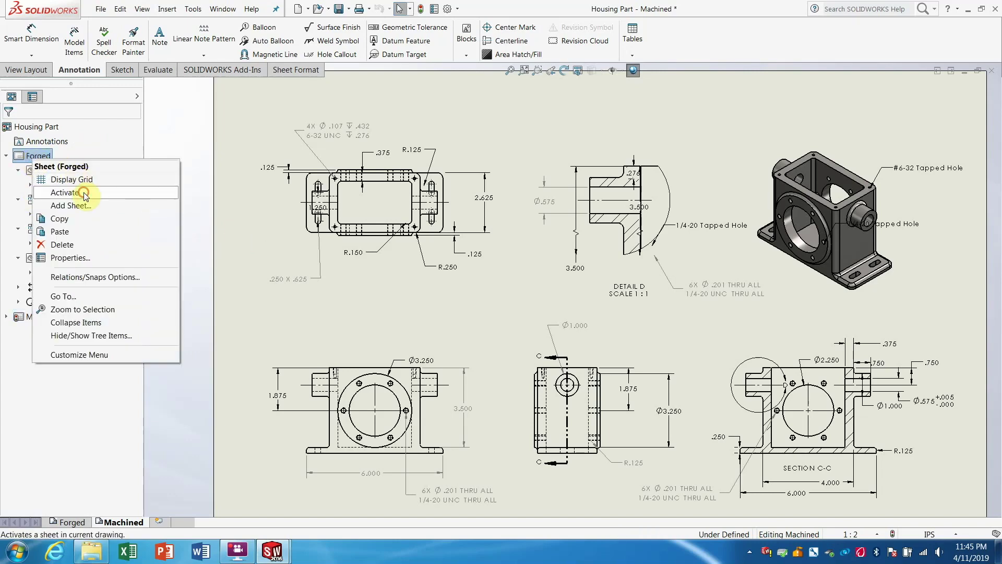
pyautogui.click(84, 193)
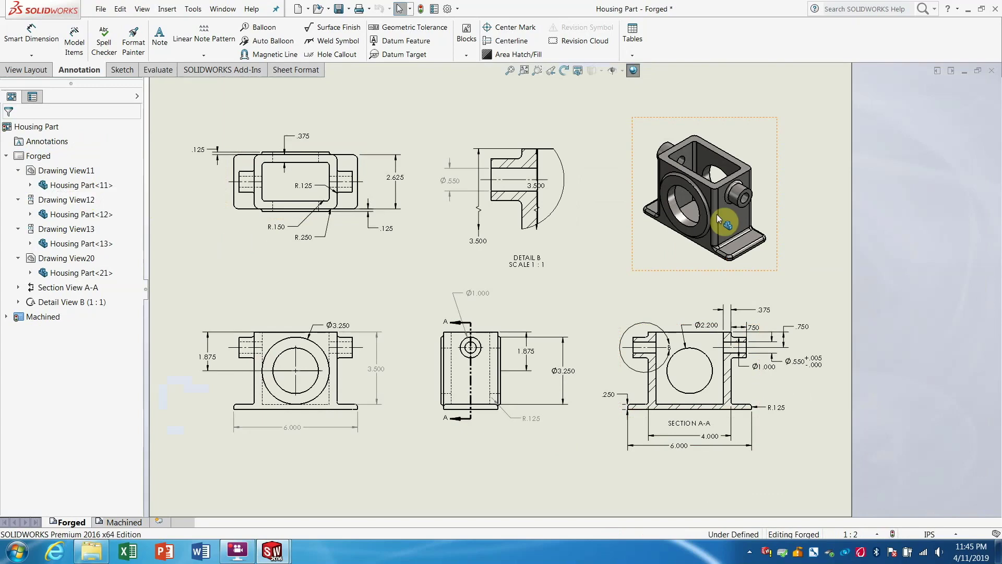
pyautogui.rightClick(46, 321)
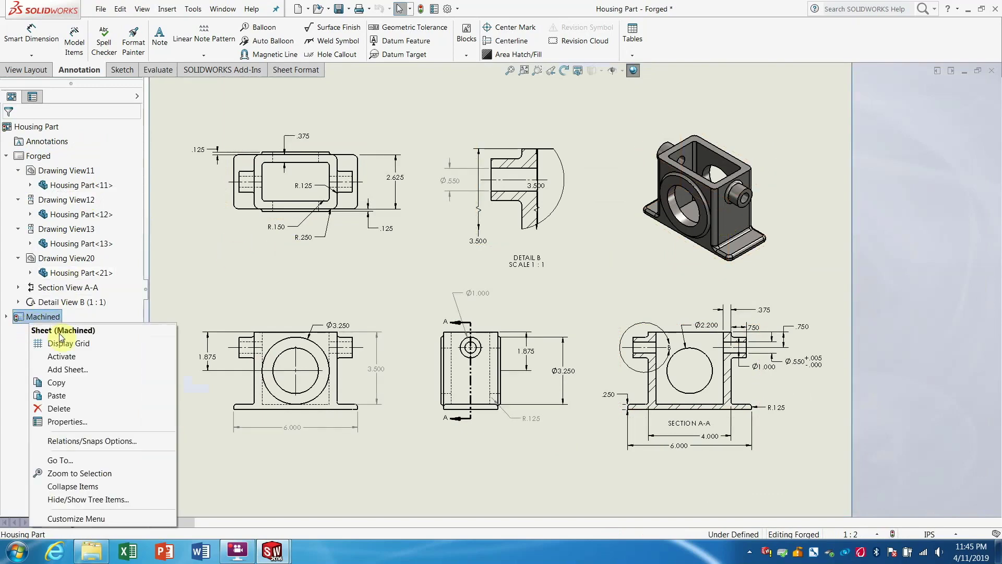
pyautogui.click(65, 356)
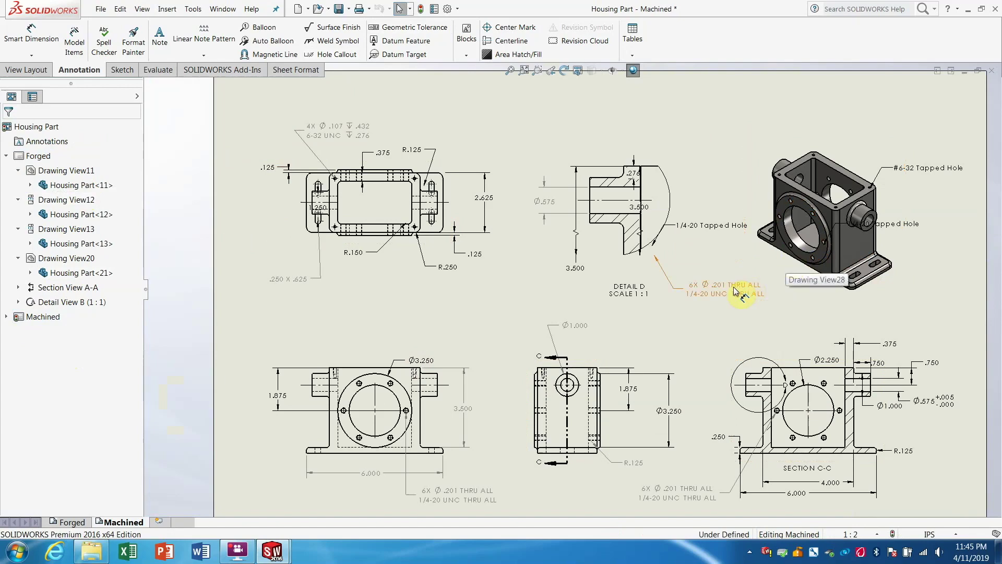
pyautogui.press('f')
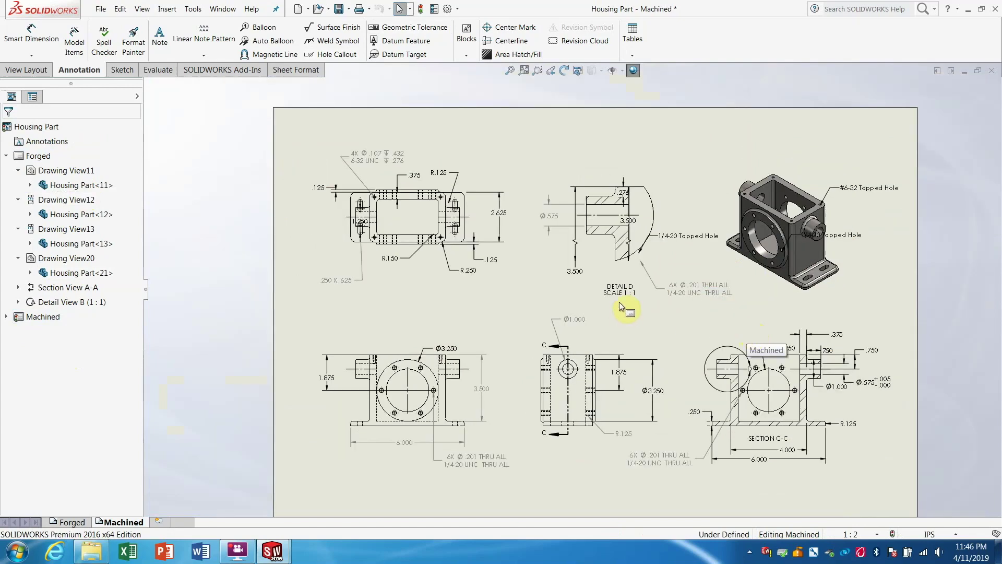